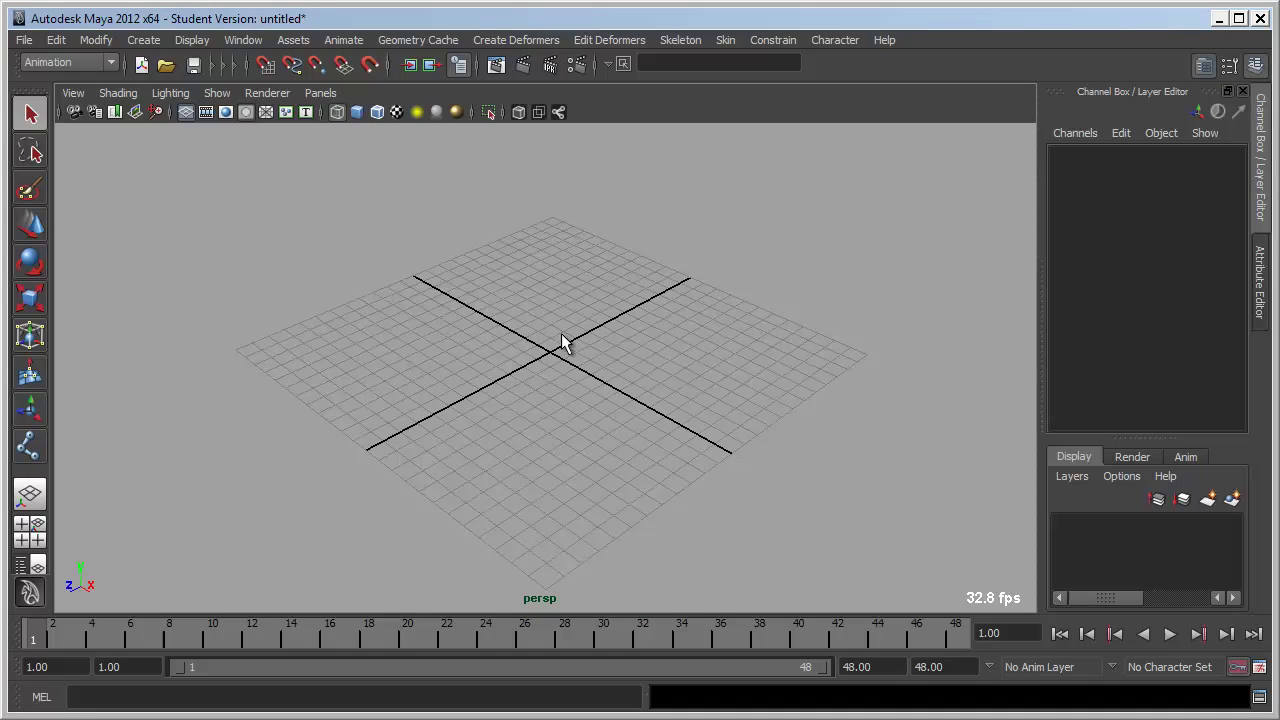
# Step: In the side view, draw a hip joint at height 10, a forward-bent knee, and an ankle at the origin
pyautogui.moveTo(617, 376); pyautogui.dragTo(587, 335)
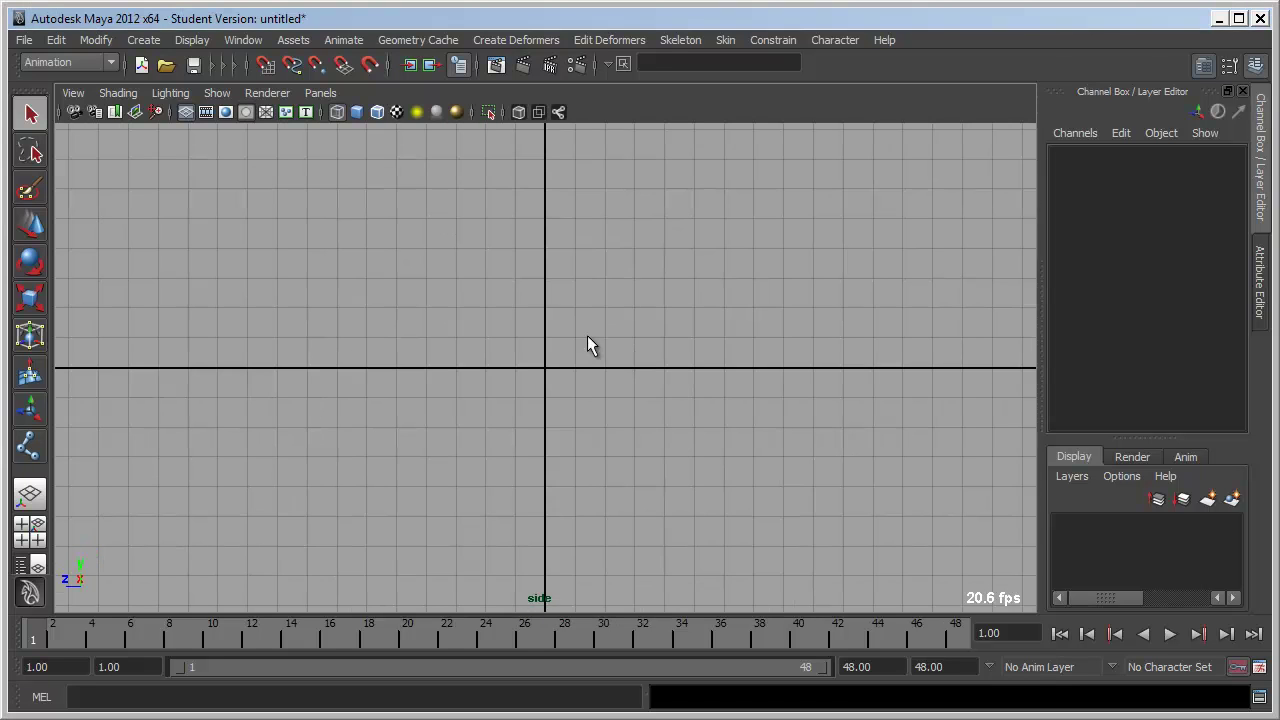
pyautogui.rightClick(659, 348)
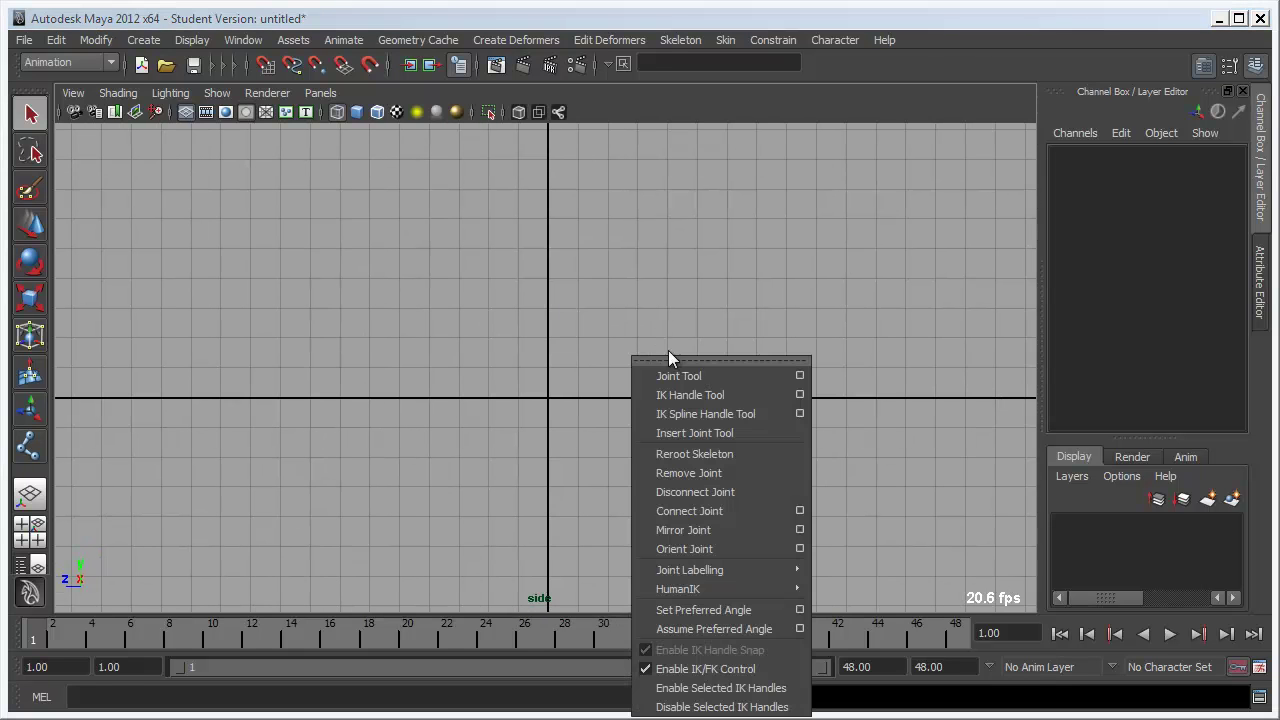
pyautogui.click(676, 371)
pyautogui.keyDown('alt'); pyautogui.moveTo(585, 250); pyautogui.dragTo(640, 343, button='middle'); pyautogui.keyUp('alt')
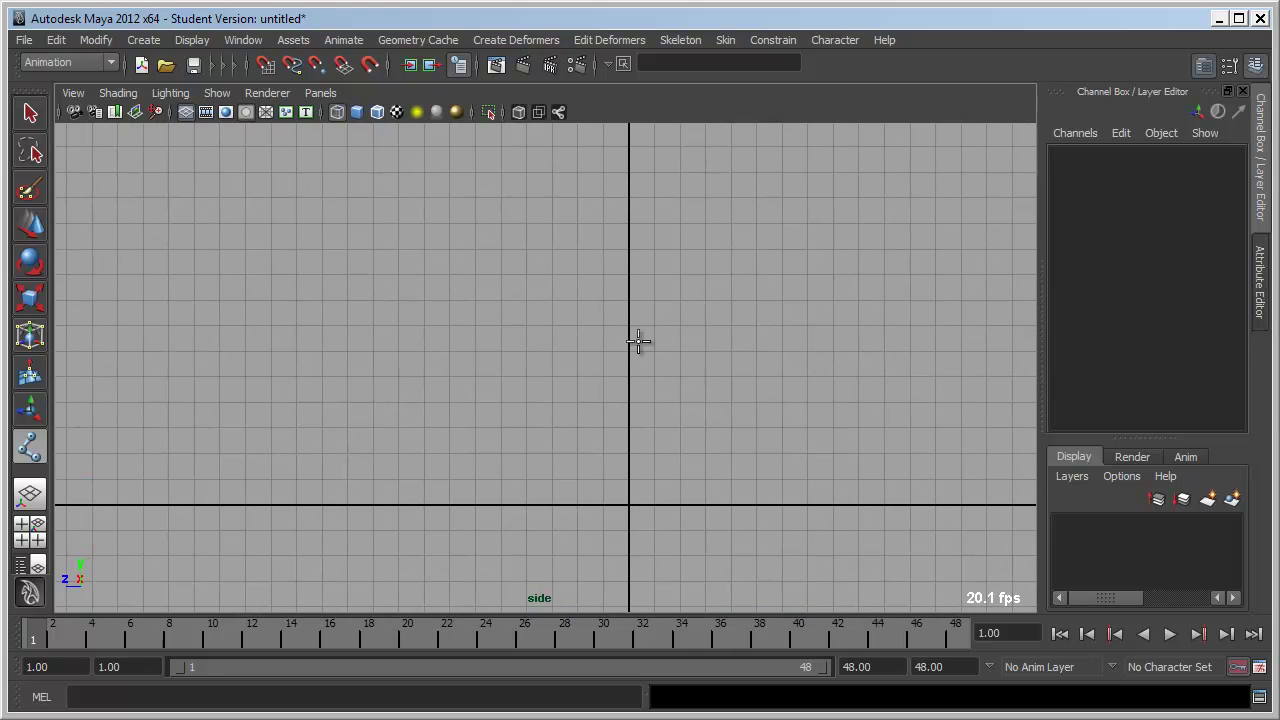
pyautogui.click(628, 248)
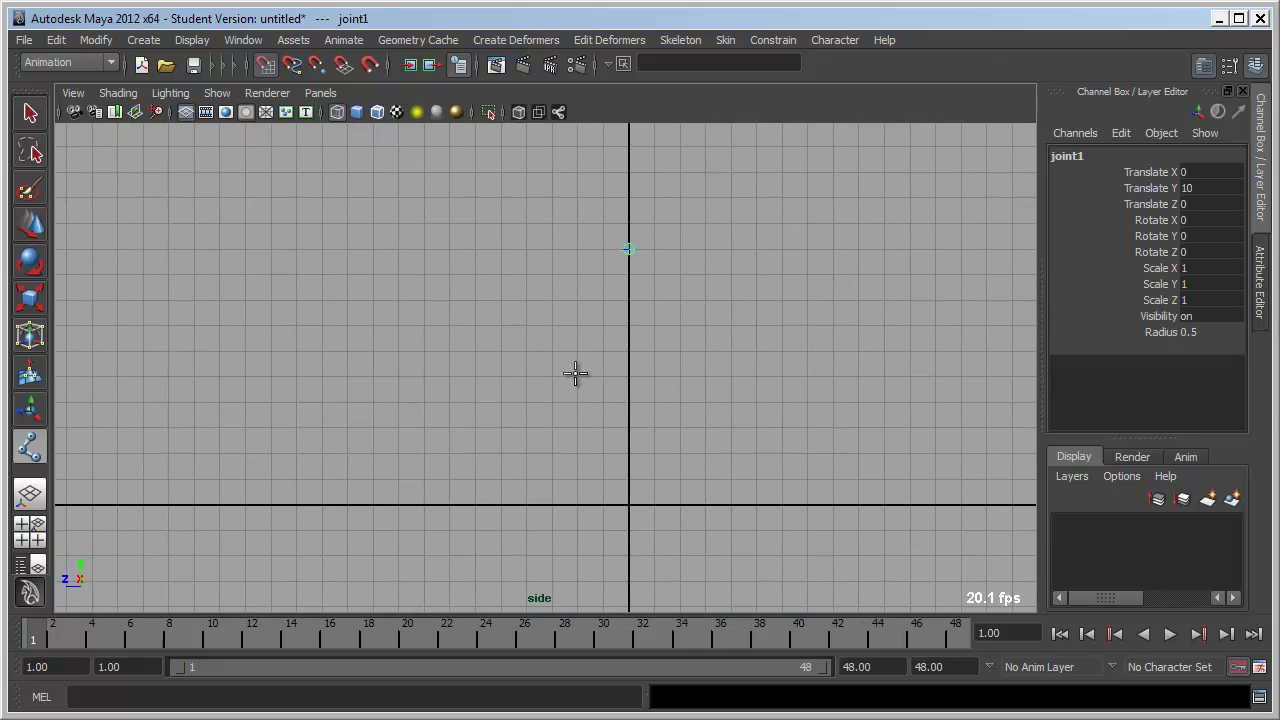
pyautogui.moveTo(575, 381); pyautogui.dragTo(582, 383)
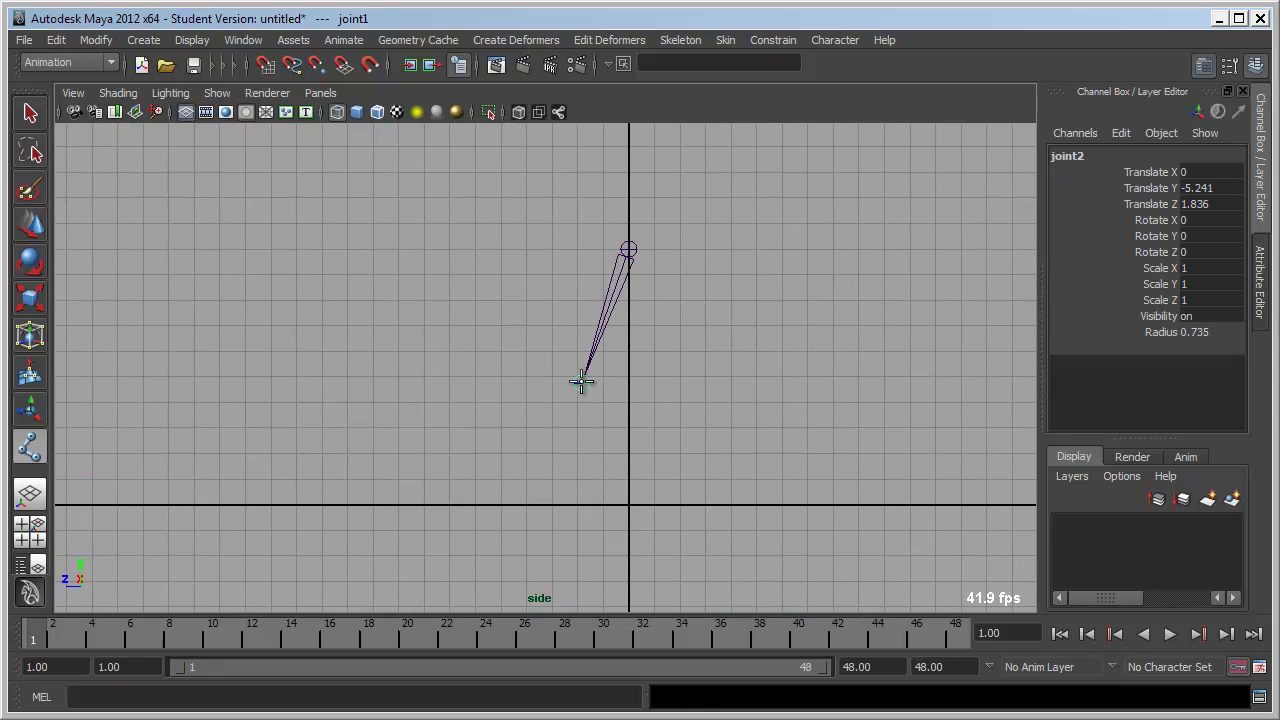
pyautogui.click(628, 503)
pyautogui.press('Return')
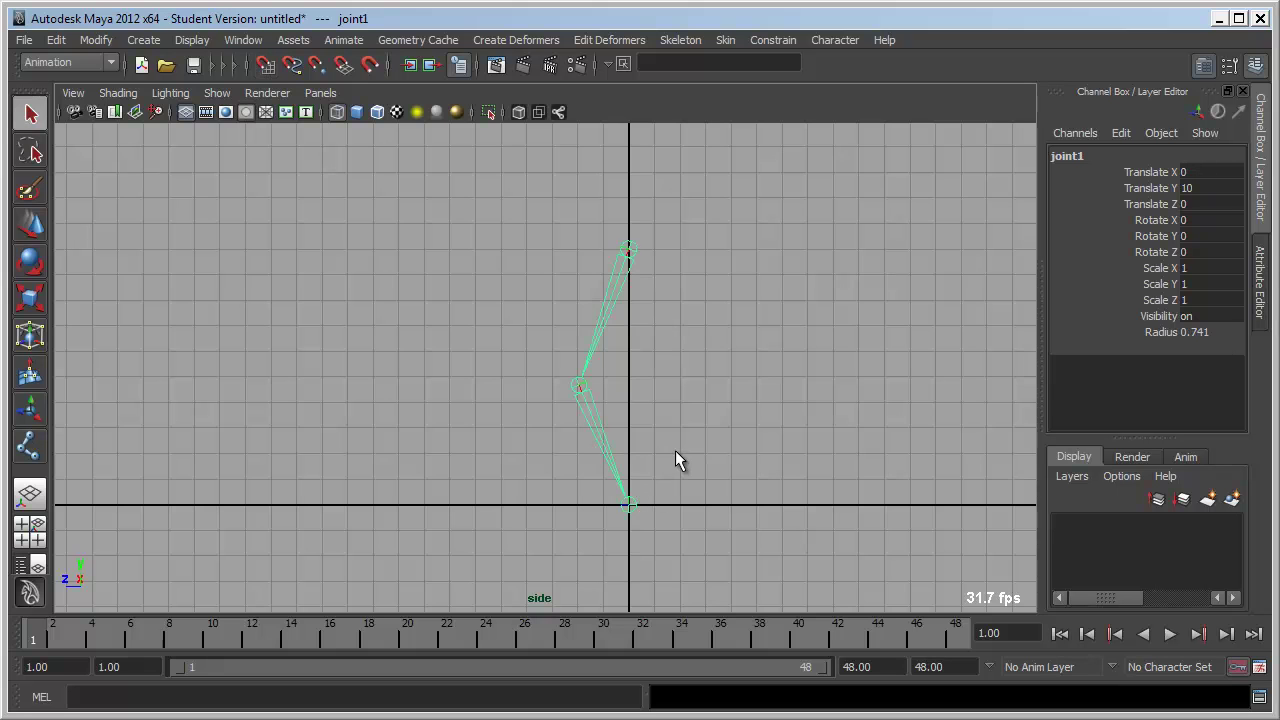
pyautogui.keyDown('alt'); pyautogui.moveTo(725, 428); pyautogui.dragTo(707, 370, button='right'); pyautogui.keyUp('alt')
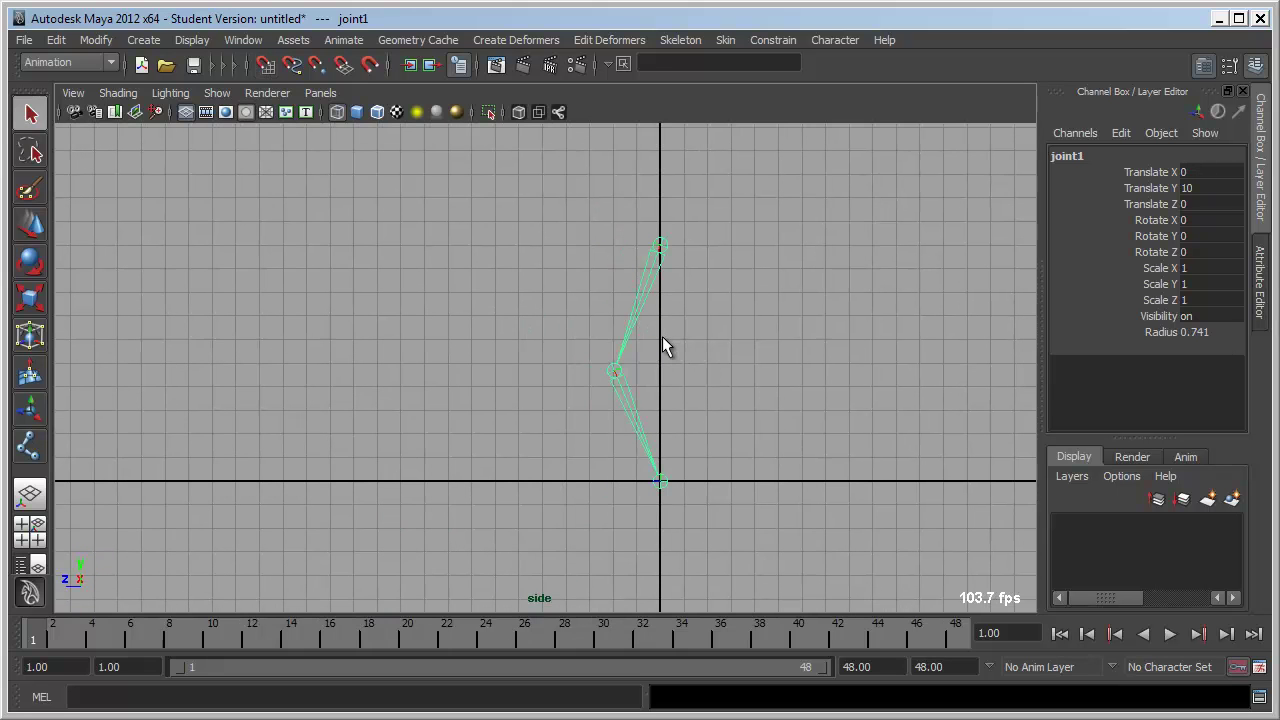
pyautogui.click(736, 374)
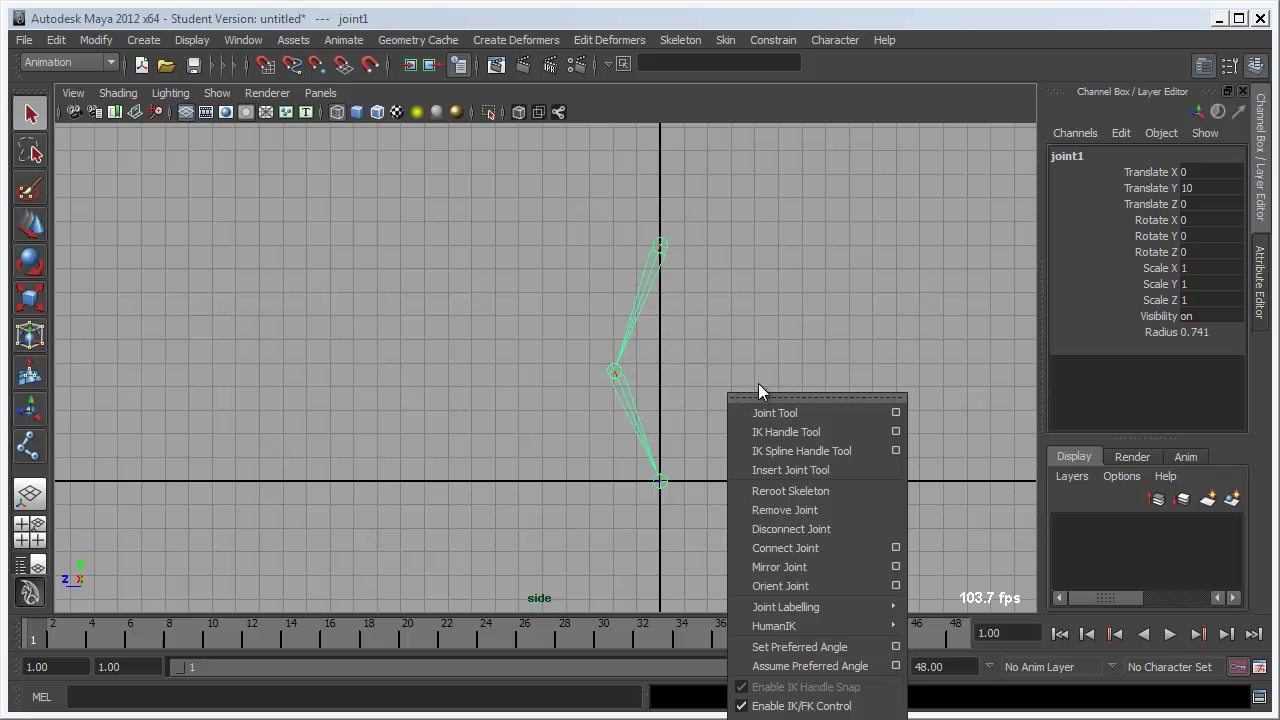
# Step: Add a rotate-plane IK handle running from the hip joint to the ankle joint
pyautogui.click(895, 434)
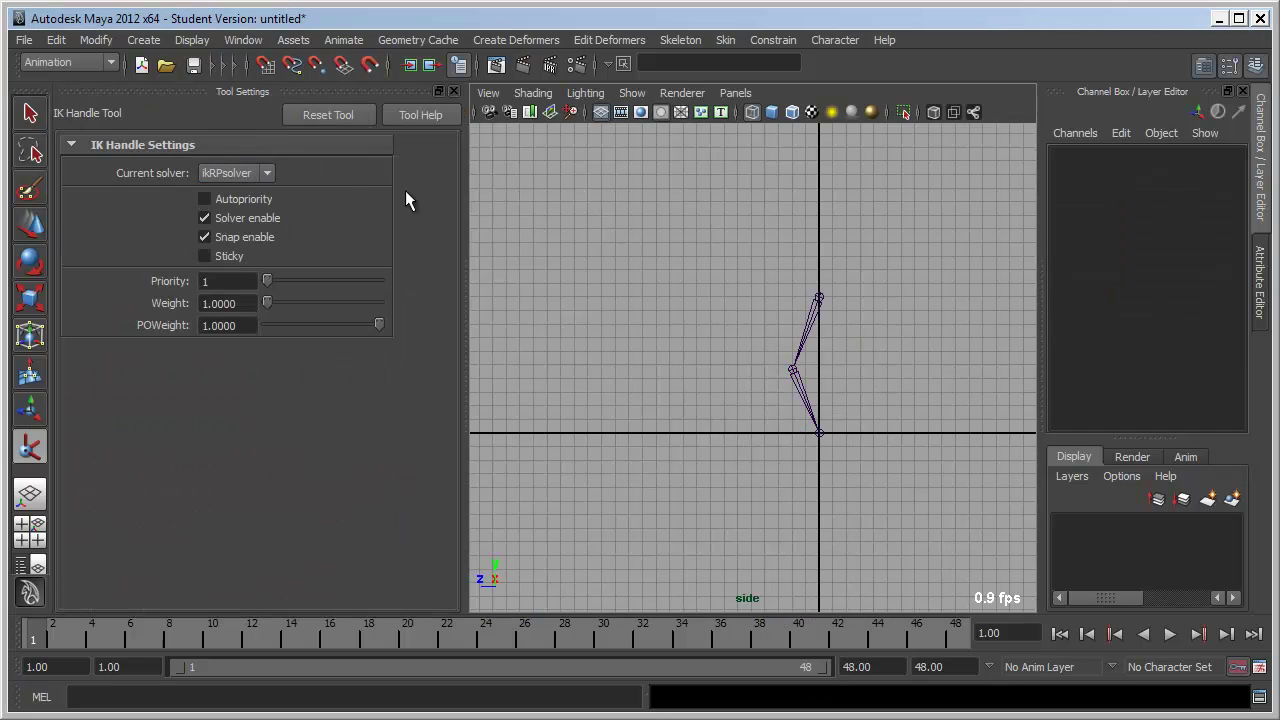
pyautogui.click(819, 298)
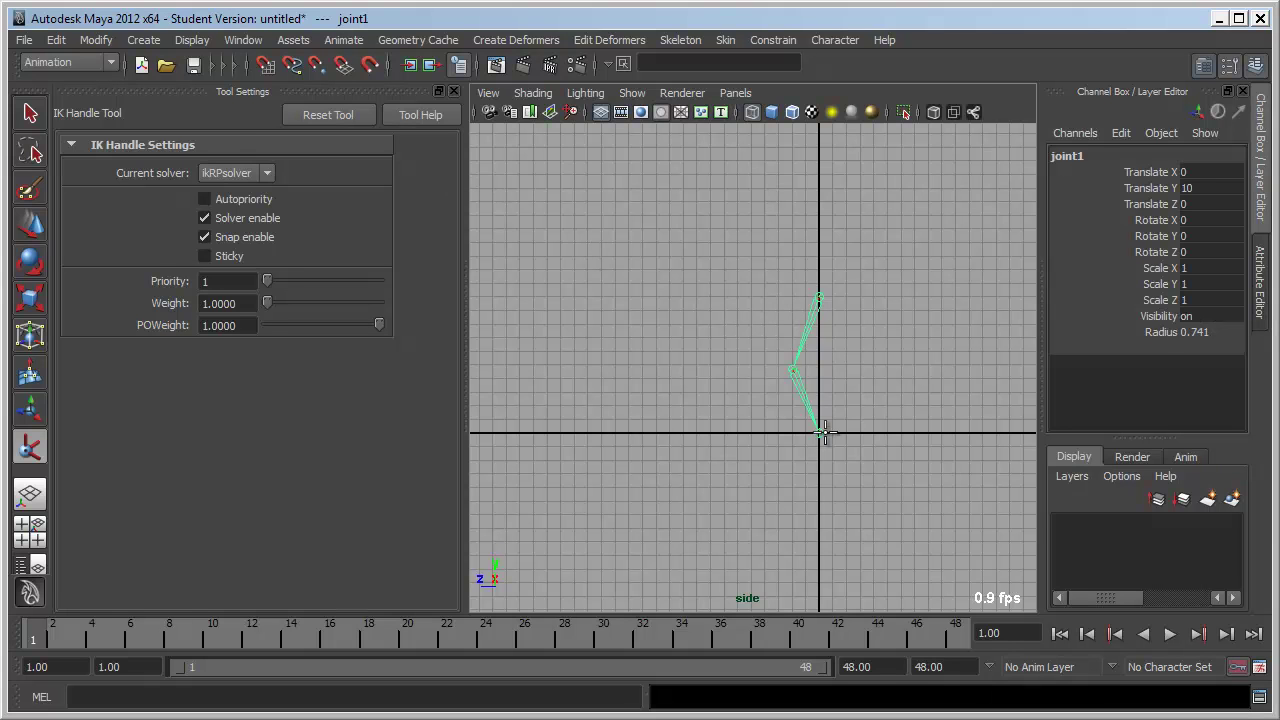
pyautogui.click(822, 432)
pyautogui.press('q')
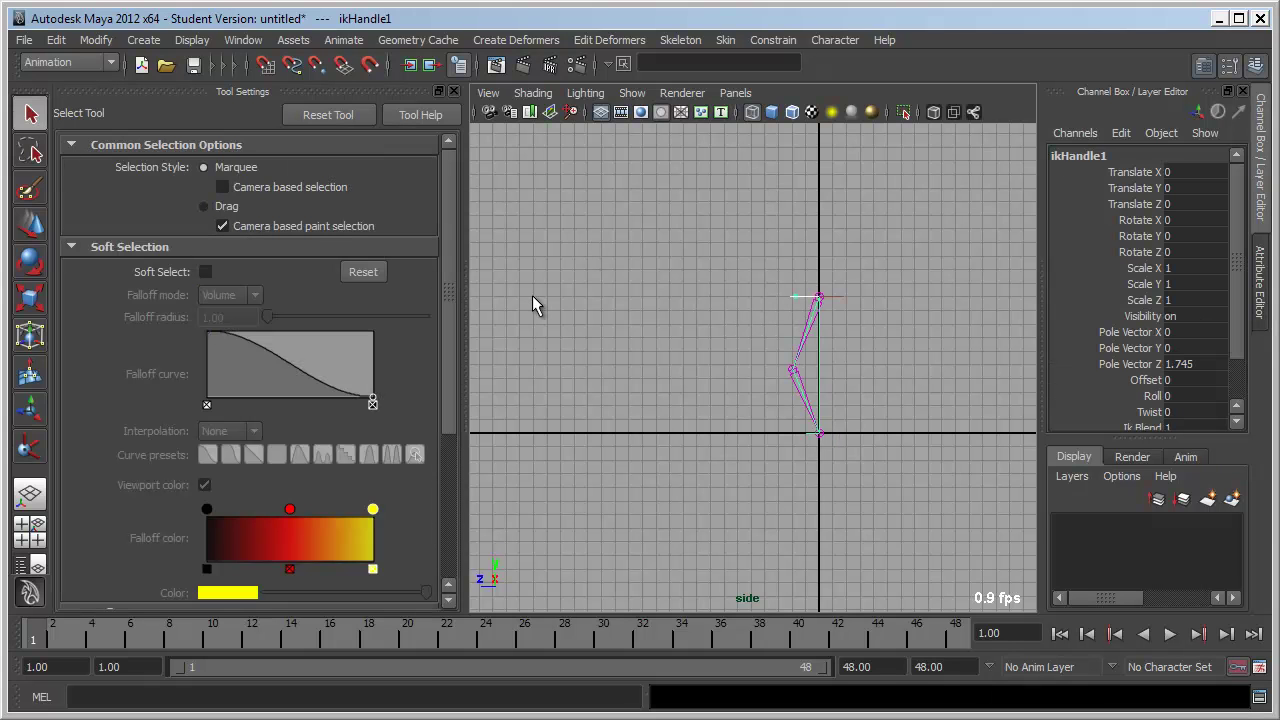
pyautogui.click(533, 298)
# Step: Maximize the perspective view and bring the camera in close to the leg
pyautogui.keyDown('alt'); pyautogui.moveTo(669, 402); pyautogui.dragTo(766, 462, button='right'); pyautogui.keyUp('alt')
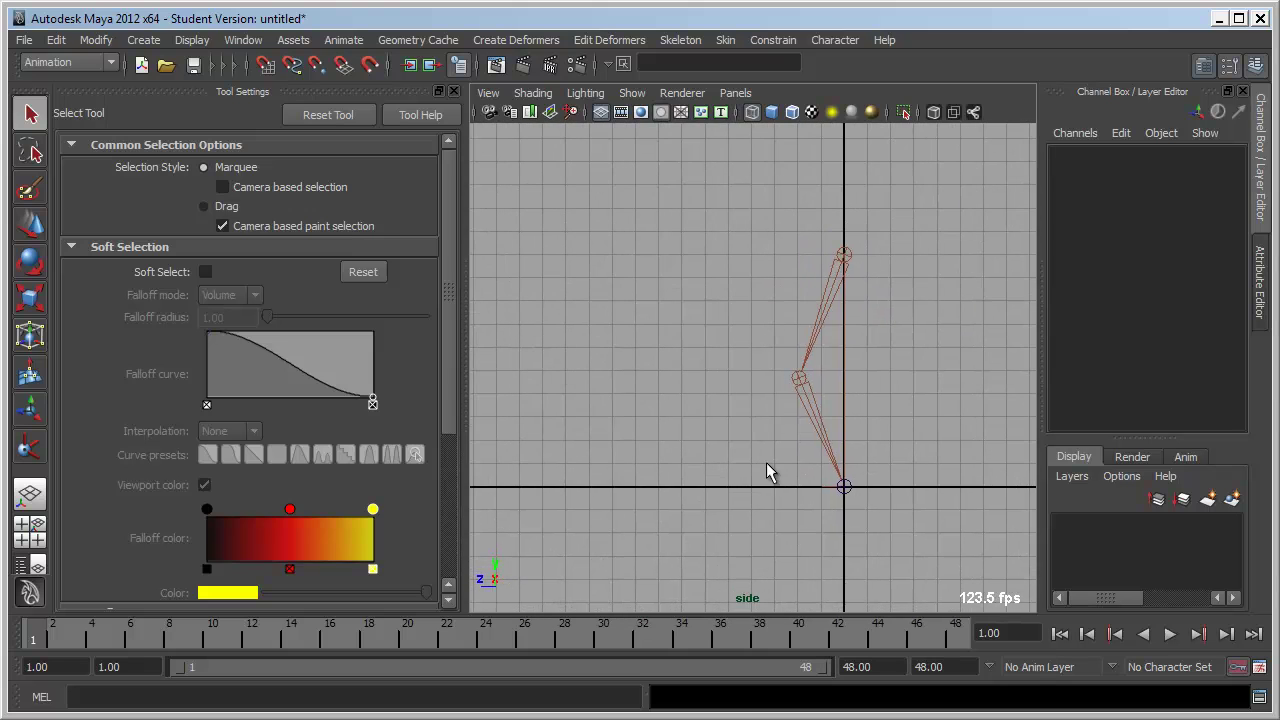
pyautogui.press('space')
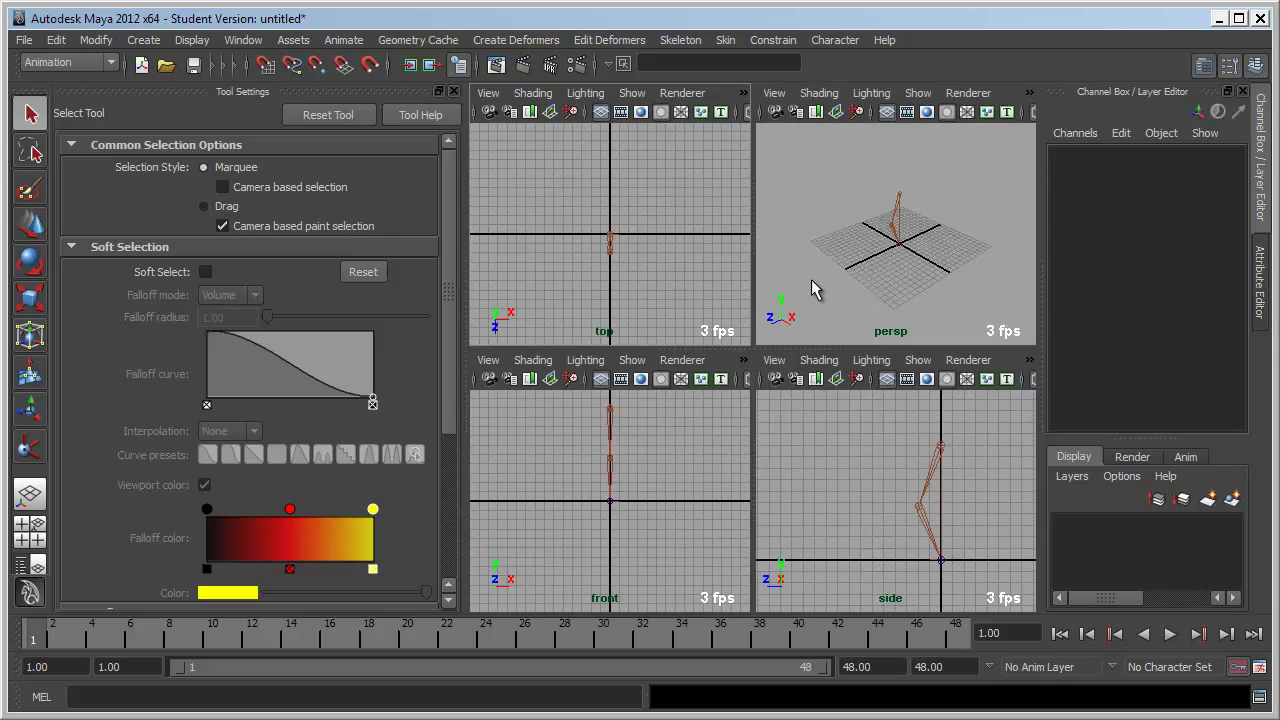
pyautogui.press('space')
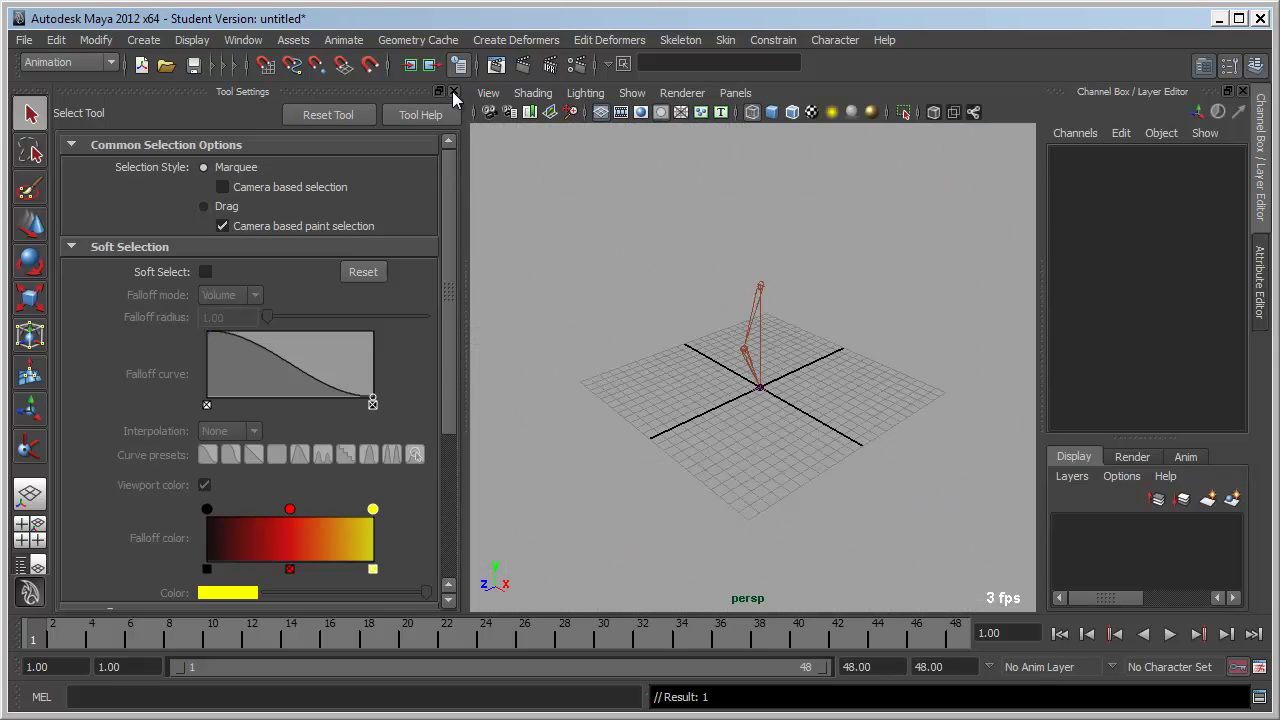
pyautogui.click(453, 91)
pyautogui.keyDown('alt'); pyautogui.moveTo(580, 363); pyautogui.dragTo(685, 481); pyautogui.keyUp('alt')
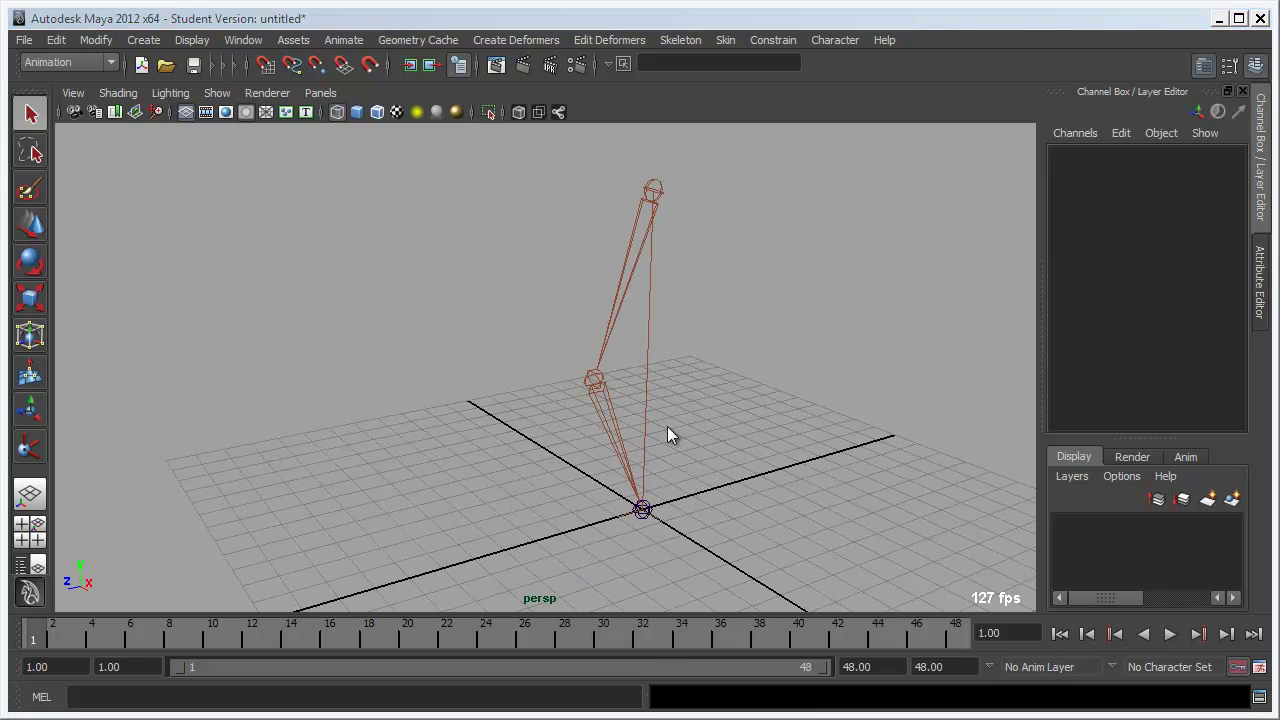
pyautogui.rightClick(645, 390)
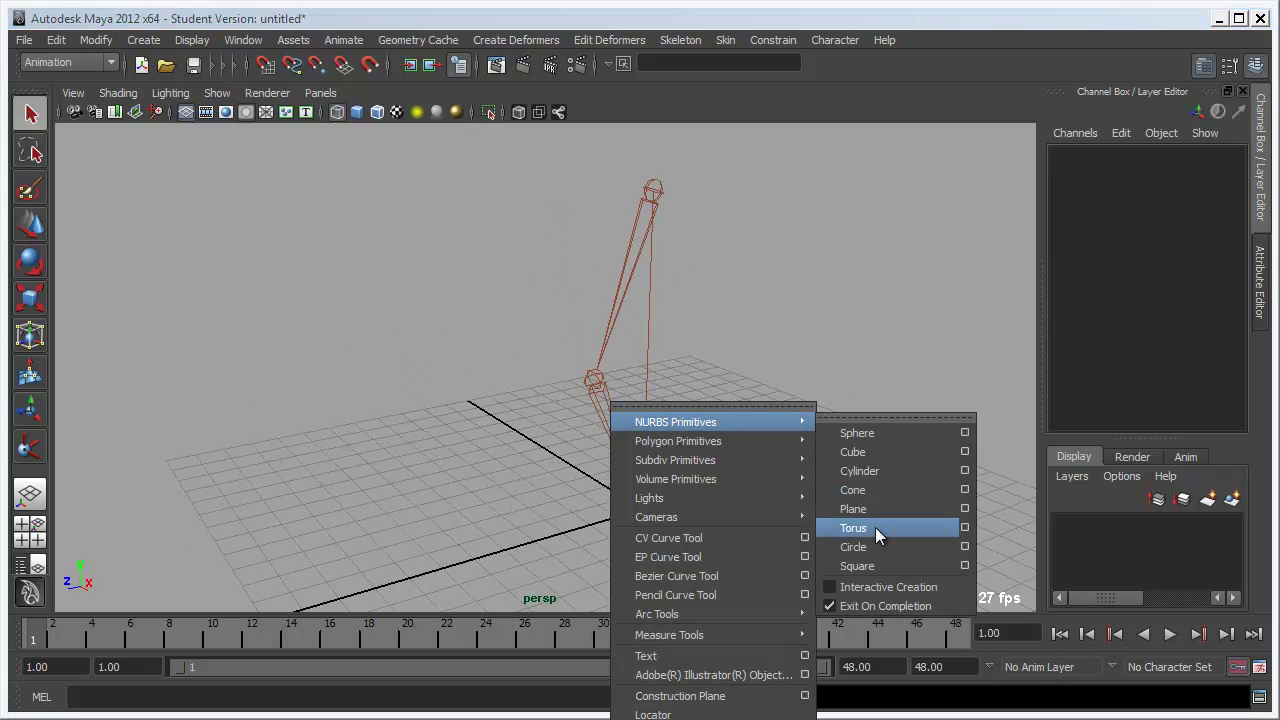
# Step: Create a NURBS circle at the origin and parent ikHandle1 under it in the Outliner
pyautogui.click(877, 542)
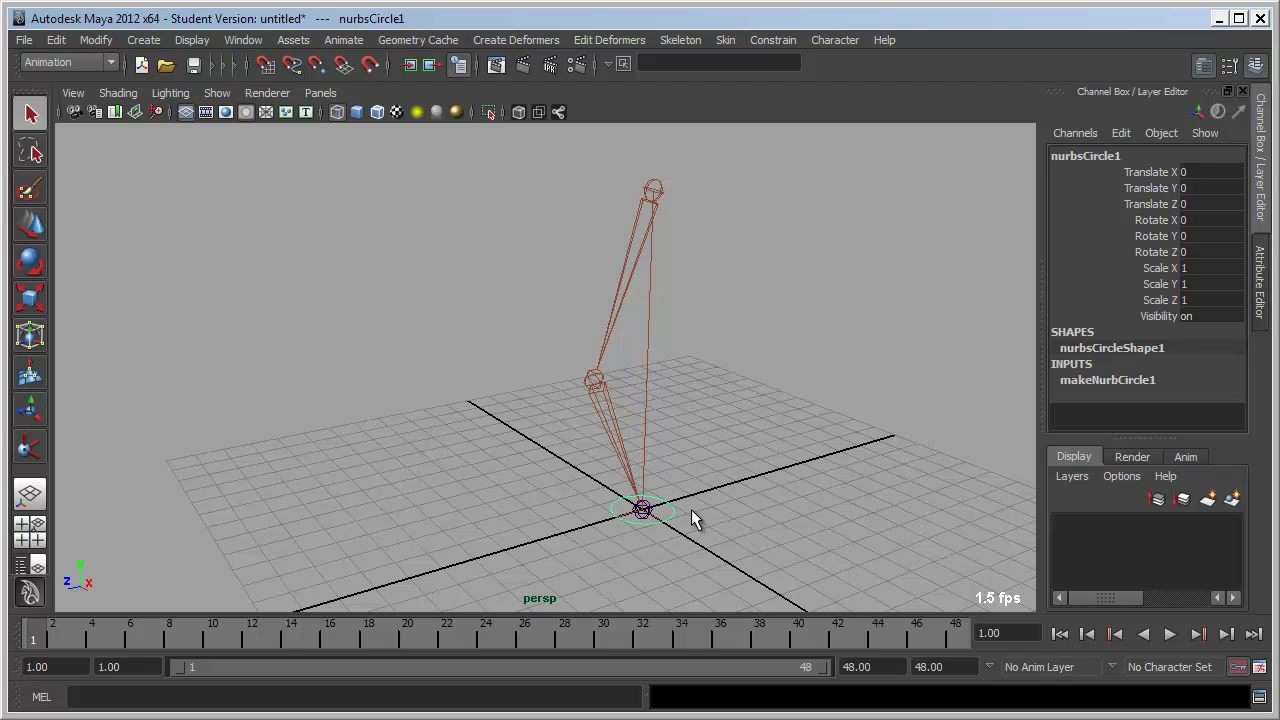
pyautogui.press('w')
pyautogui.moveTo(700, 517)
pyautogui.keyDown('alt'); pyautogui.mouseDown()
pyautogui.moveTo(667, 516)
pyautogui.moveTo(719, 538)
pyautogui.mouseUp(); pyautogui.keyUp('alt')
pyautogui.press('q')
pyautogui.click(719, 538)
pyautogui.moveTo(747, 404)
pyautogui.keyDown('alt'); pyautogui.mouseDown()
pyautogui.moveTo(751, 435)
pyautogui.moveTo(719, 397)
pyautogui.mouseUp(); pyautogui.keyUp('alt')
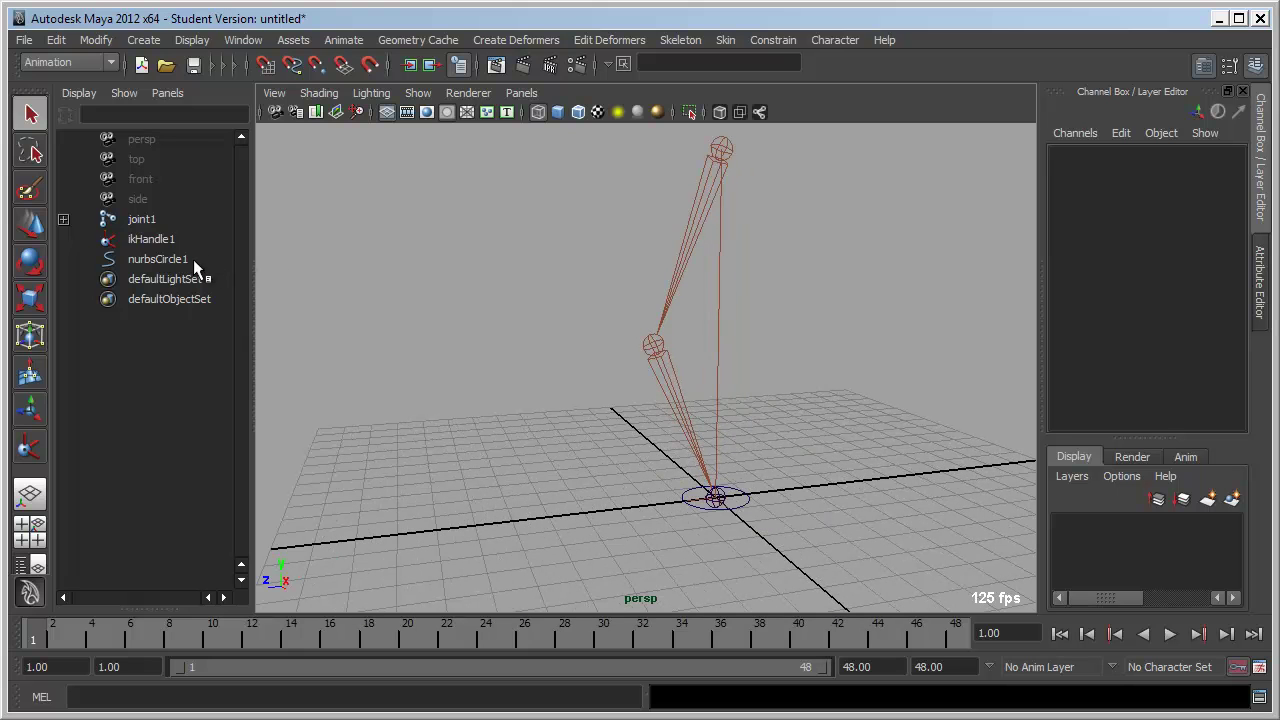
pyautogui.click(161, 245)
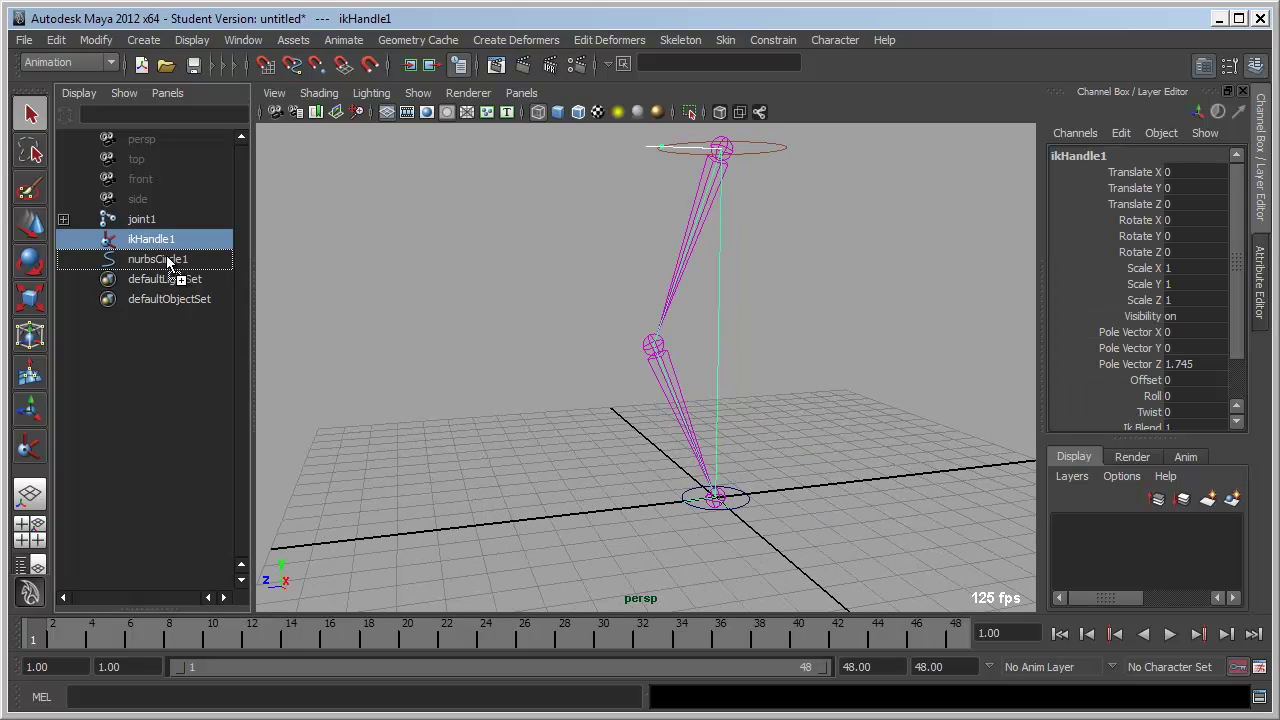
pyautogui.moveTo(163, 247); pyautogui.dragTo(165, 259, button='middle')
pyautogui.click(539, 373)
pyautogui.moveTo(549, 466)
pyautogui.keyDown('alt'); pyautogui.mouseDown()
pyautogui.moveTo(581, 501)
pyautogui.moveTo(607, 474)
pyautogui.mouseUp(); pyautogui.keyUp('alt')
# Step: Rename the circle nurbsCircle1 to IK_CTRL
pyautogui.click(170, 241)
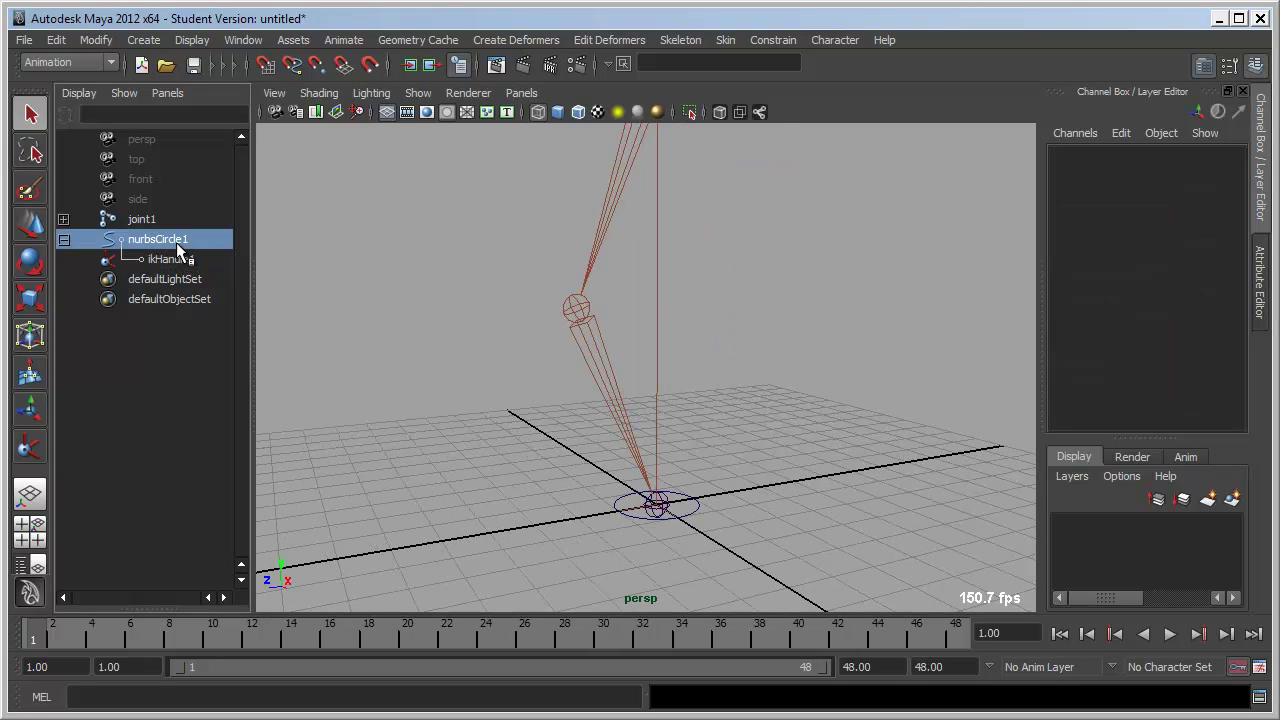
pyautogui.click(174, 260)
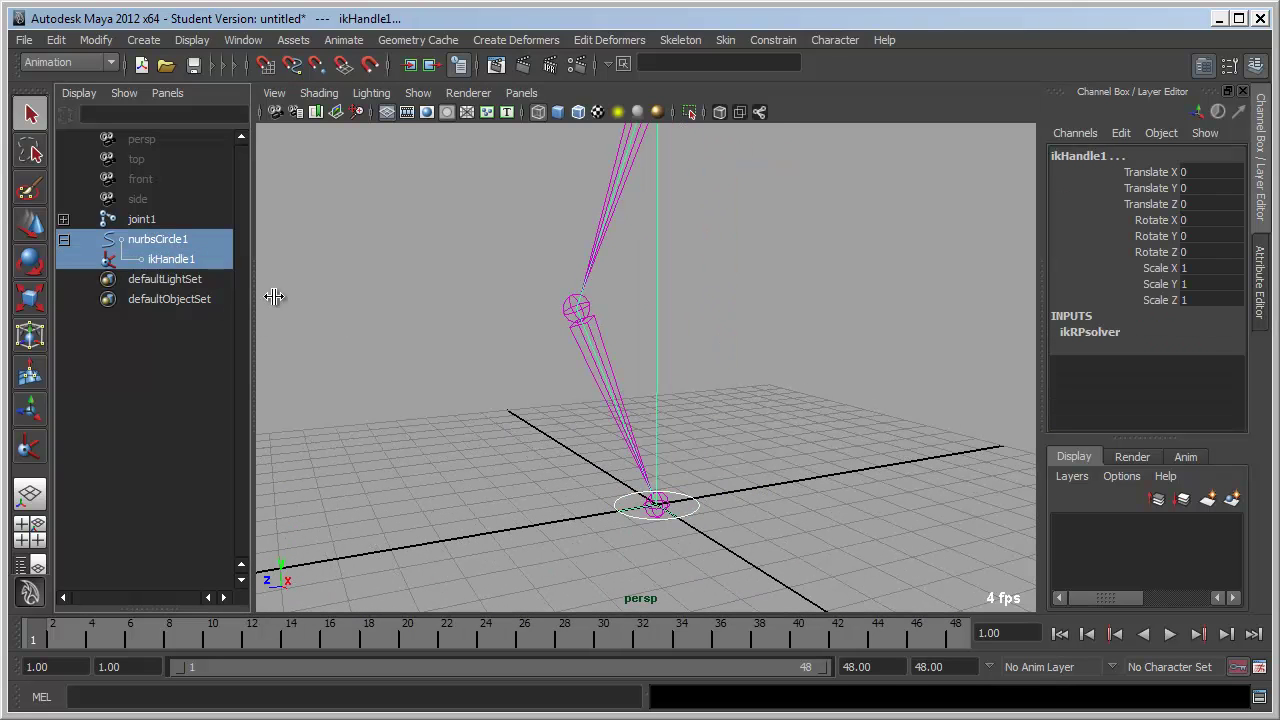
pyautogui.doubleClick(190, 241)
pyautogui.write('IK_CTRL')
pyautogui.press('Return')
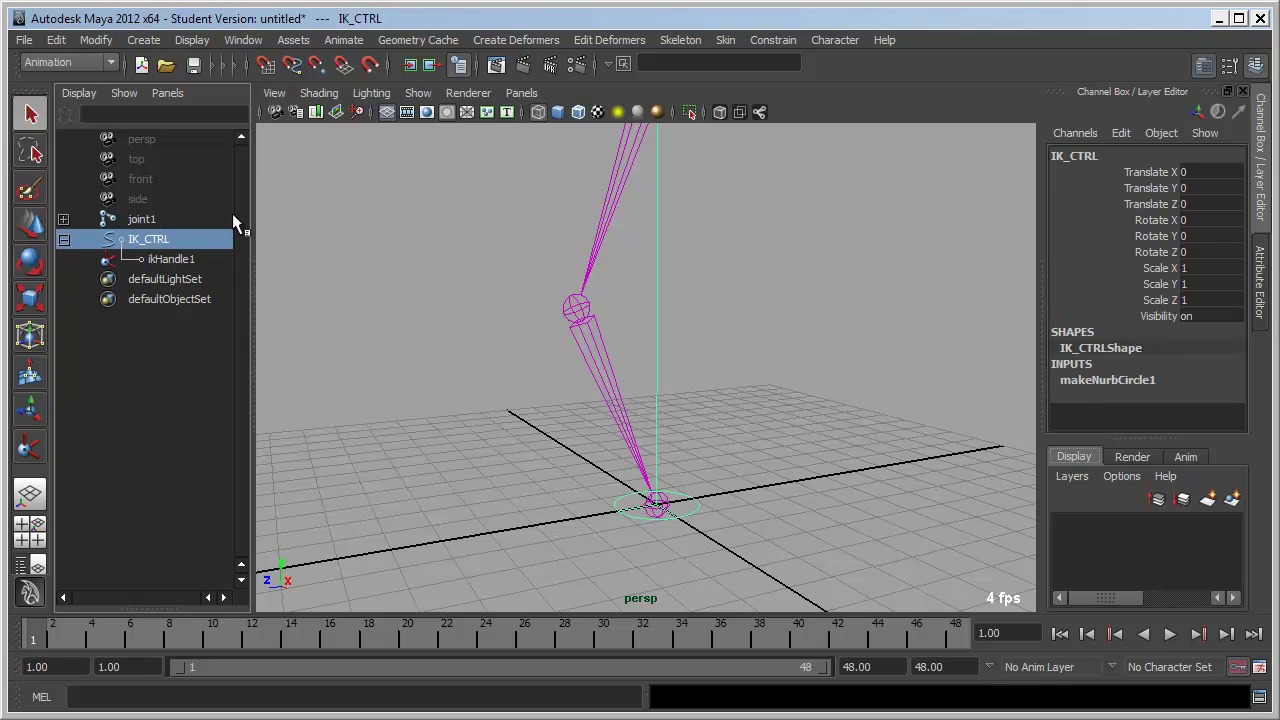
# Step: Connect IK_CTRL and ikHandle1 to IK/FK switching so IK_CTRL gets an IK Blend attribute
pyautogui.click(188, 260)
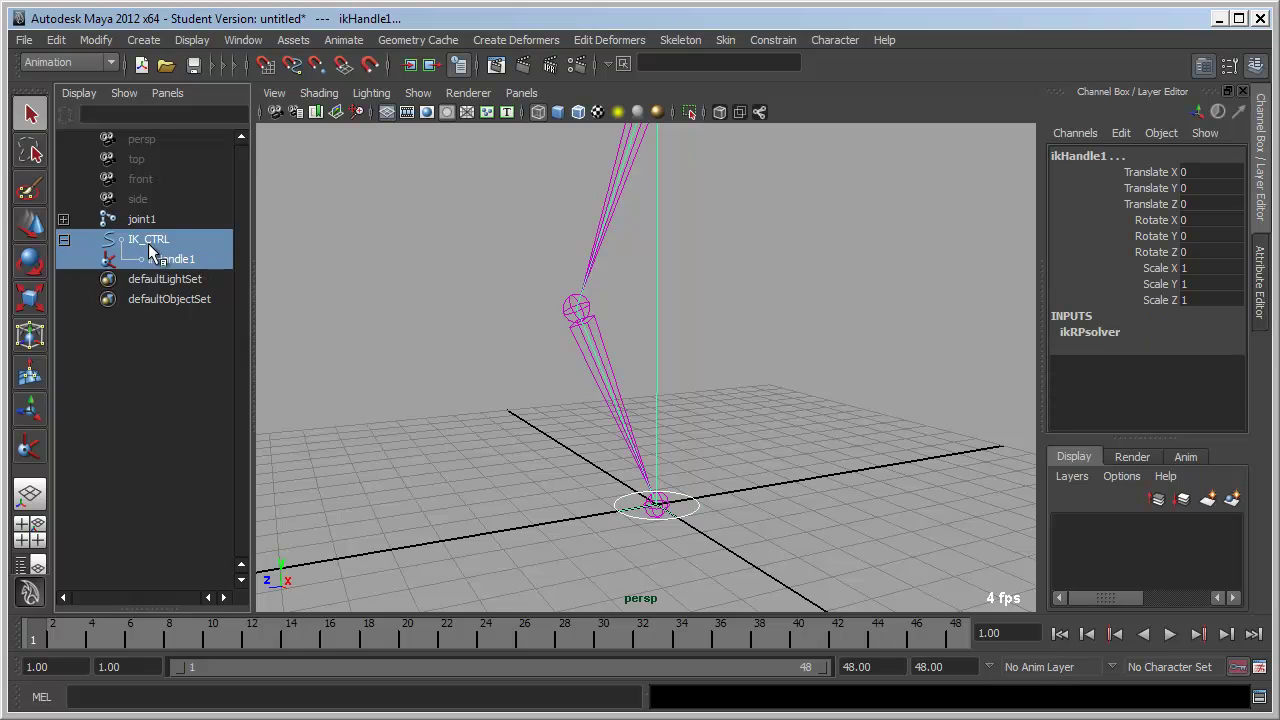
pyautogui.click(343, 40)
pyautogui.moveTo(370, 164)
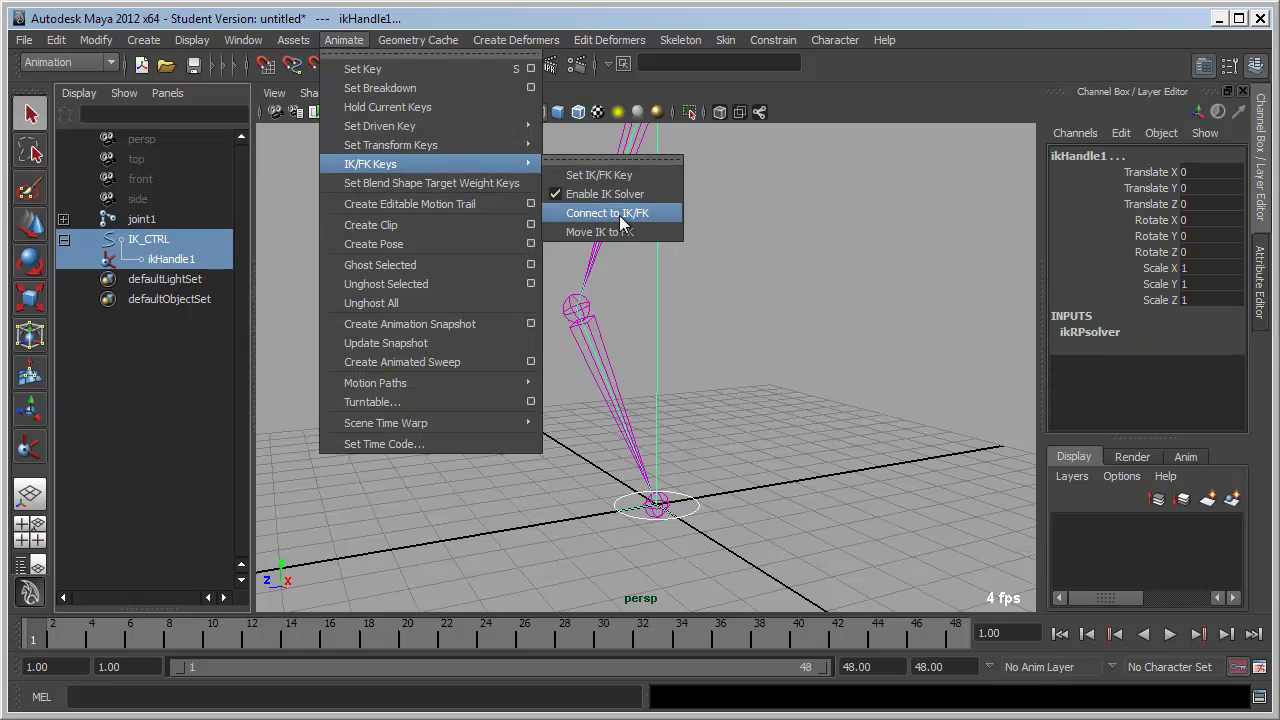
pyautogui.click(620, 222)
pyautogui.click(176, 262)
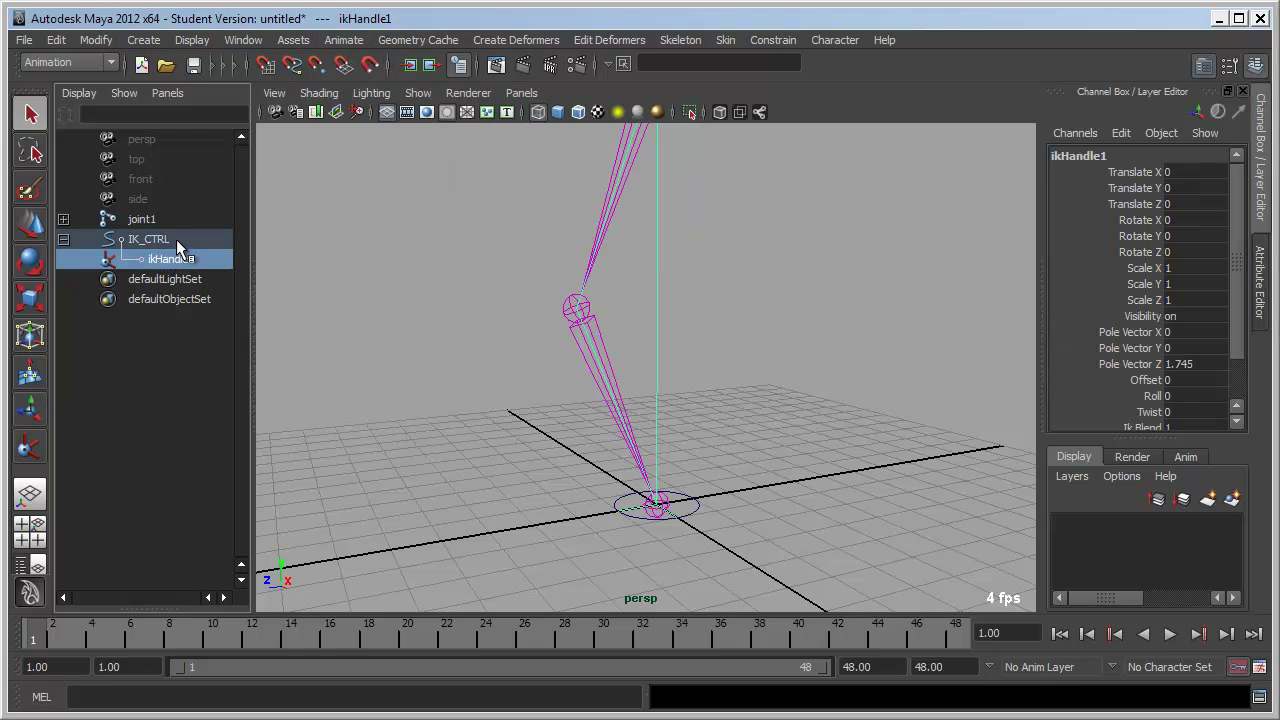
pyautogui.click(176, 239)
pyautogui.keyDown('alt'); pyautogui.moveTo(926, 420); pyautogui.dragTo(709, 409); pyautogui.keyUp('alt')
pyautogui.press('w')
pyautogui.click(774, 405)
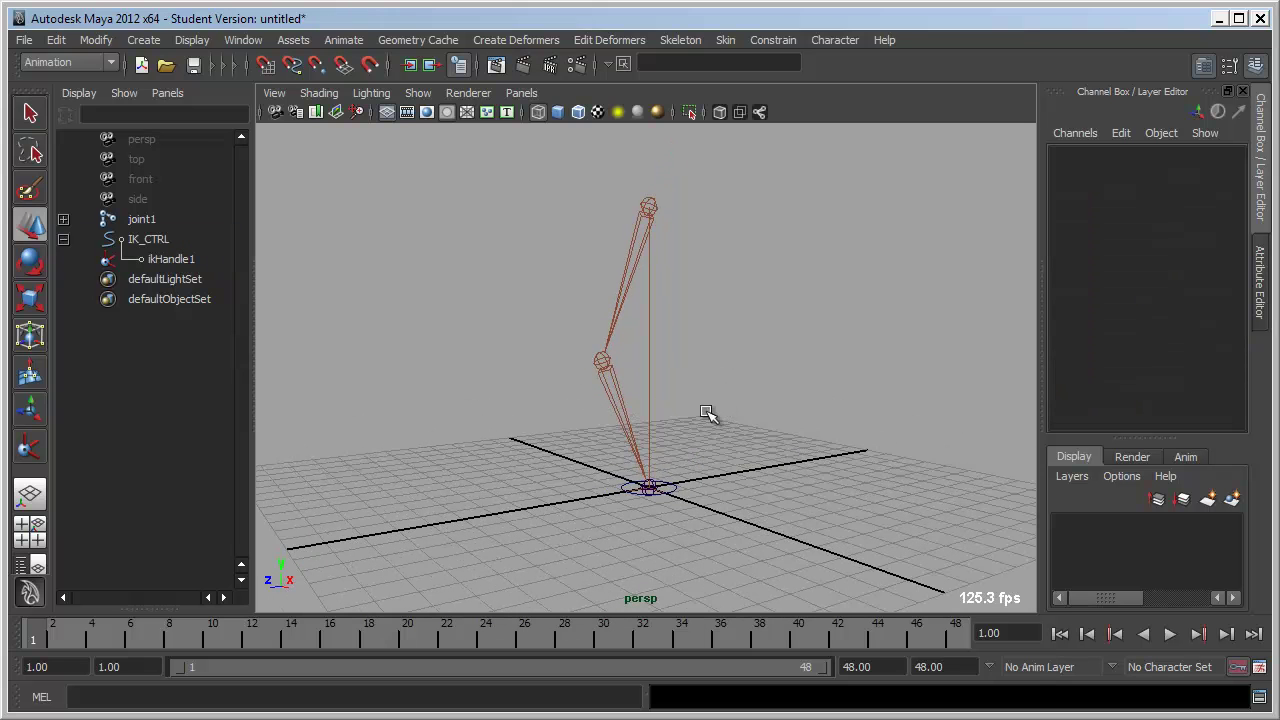
pyautogui.rightClick(700, 352)
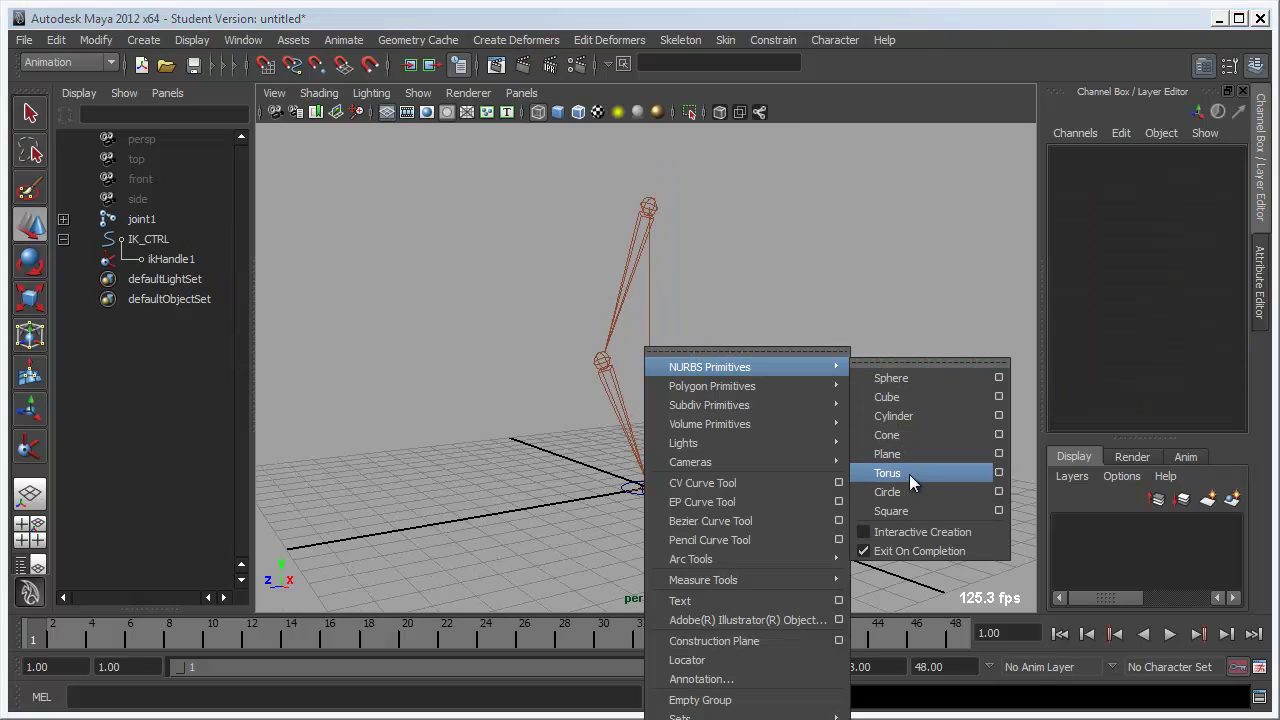
# Step: Create another NURBS circle and move it along X to 3.528
pyautogui.click(910, 489)
pyautogui.moveTo(687, 503)
pyautogui.mouseDown()
pyautogui.moveTo(768, 531)
pyautogui.moveTo(768, 468)
pyautogui.mouseUp()
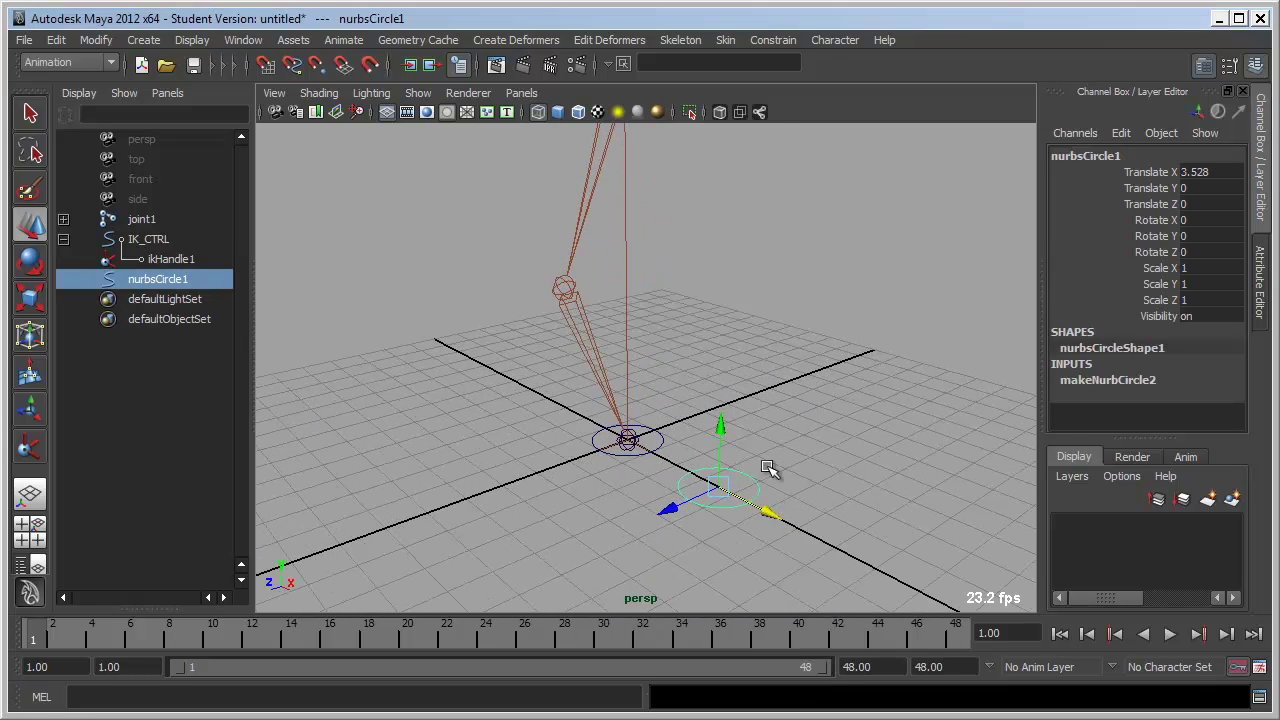
pyautogui.moveTo(834, 523)
pyautogui.keyDown('alt'); pyautogui.mouseDown()
pyautogui.moveTo(798, 476)
pyautogui.moveTo(790, 508)
pyautogui.moveTo(868, 542)
pyautogui.mouseUp(); pyautogui.keyUp('alt')
pyautogui.hotkey('ctrl', 'd')
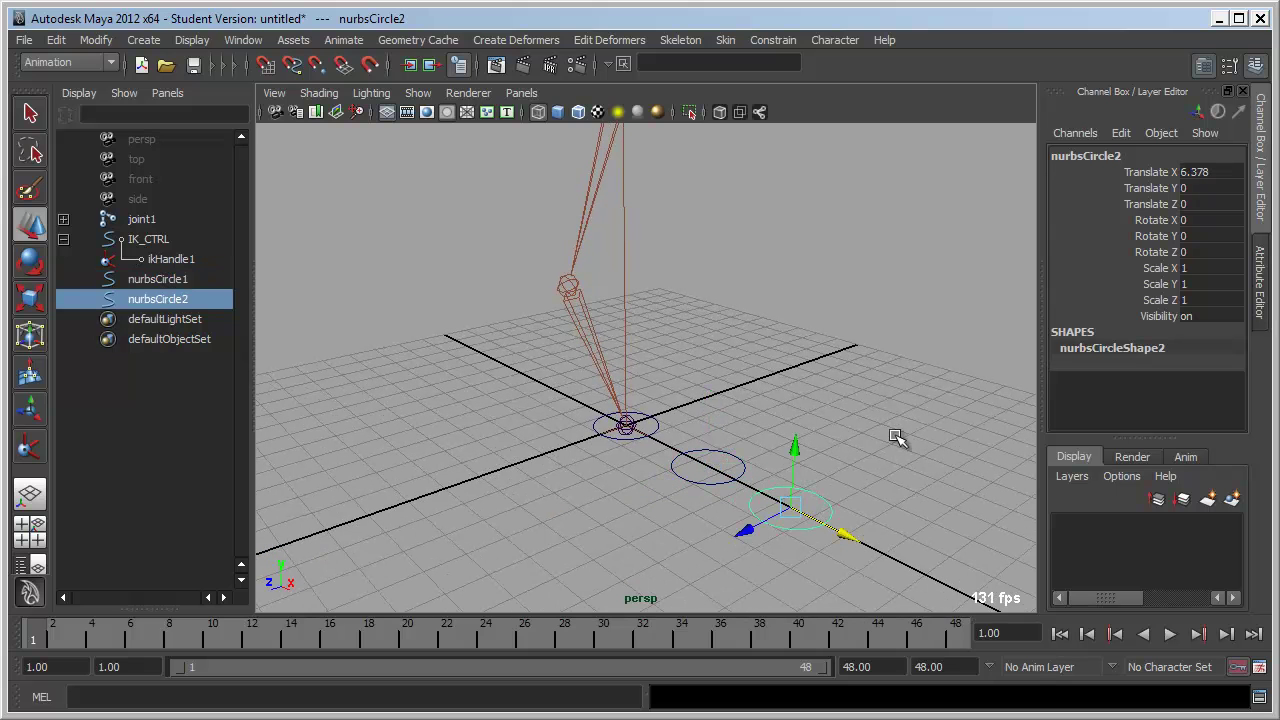
pyautogui.hotkey('ctrl', 'z')
pyautogui.hotkey('ctrl', 'z')
pyautogui.hotkey('shift', 'z')
pyautogui.hotkey('shift', 'z')
pyautogui.hotkey('ctrl', 'z')
pyautogui.hotkey('ctrl', 'z')
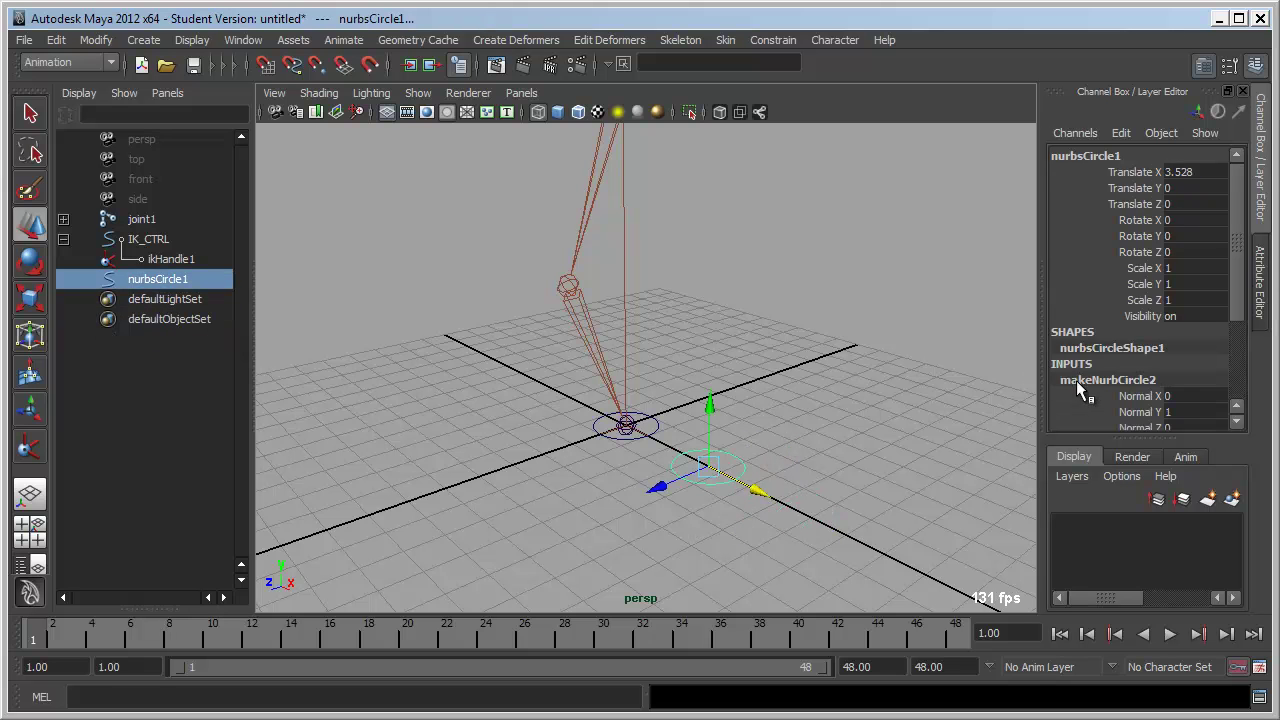
# Step: Set the circle's Normal X to 1 and Normal Y to 0 so it stands upright
pyautogui.scroll(-3, 1076, 380)
pyautogui.doubleClick(1184, 264)
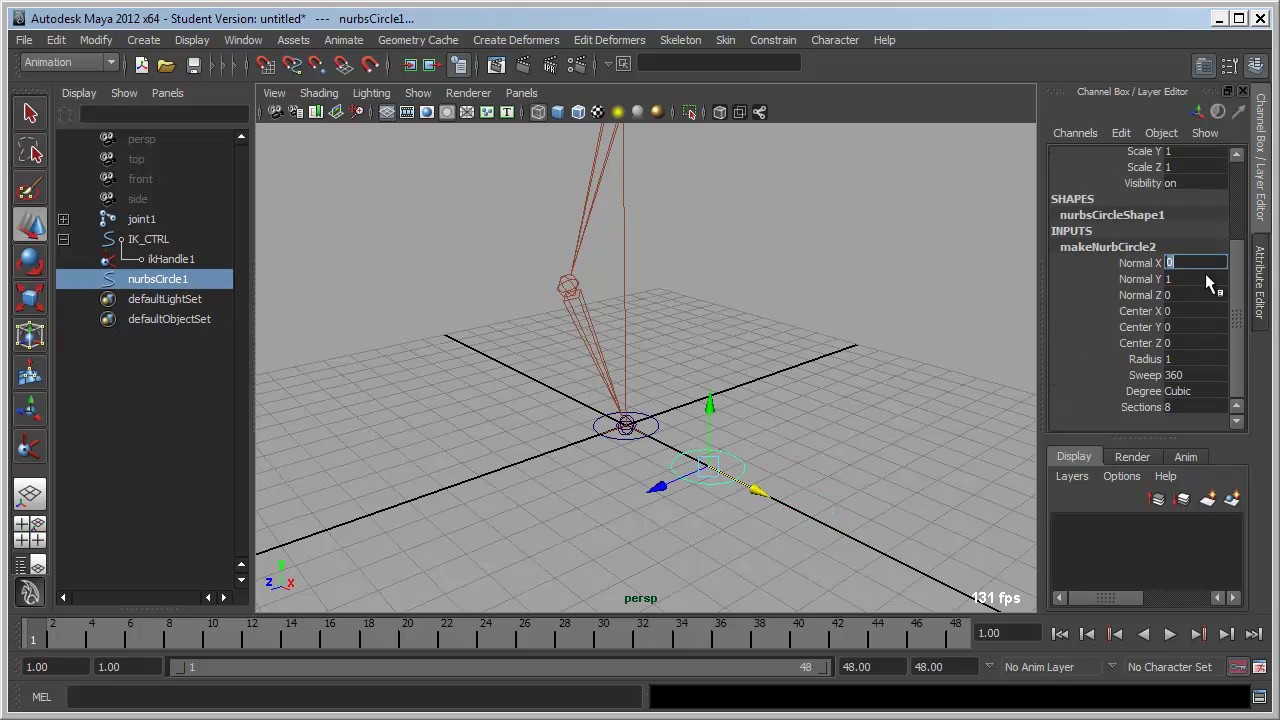
pyautogui.write('1')
pyautogui.press('Tab')
pyautogui.write('0')
pyautogui.press('Tab')
pyautogui.moveTo(908, 392)
pyautogui.keyDown('alt'); pyautogui.mouseDown()
pyautogui.moveTo(785, 411)
pyautogui.moveTo(770, 458)
pyautogui.mouseUp(); pyautogui.keyUp('alt')
pyautogui.click(866, 395)
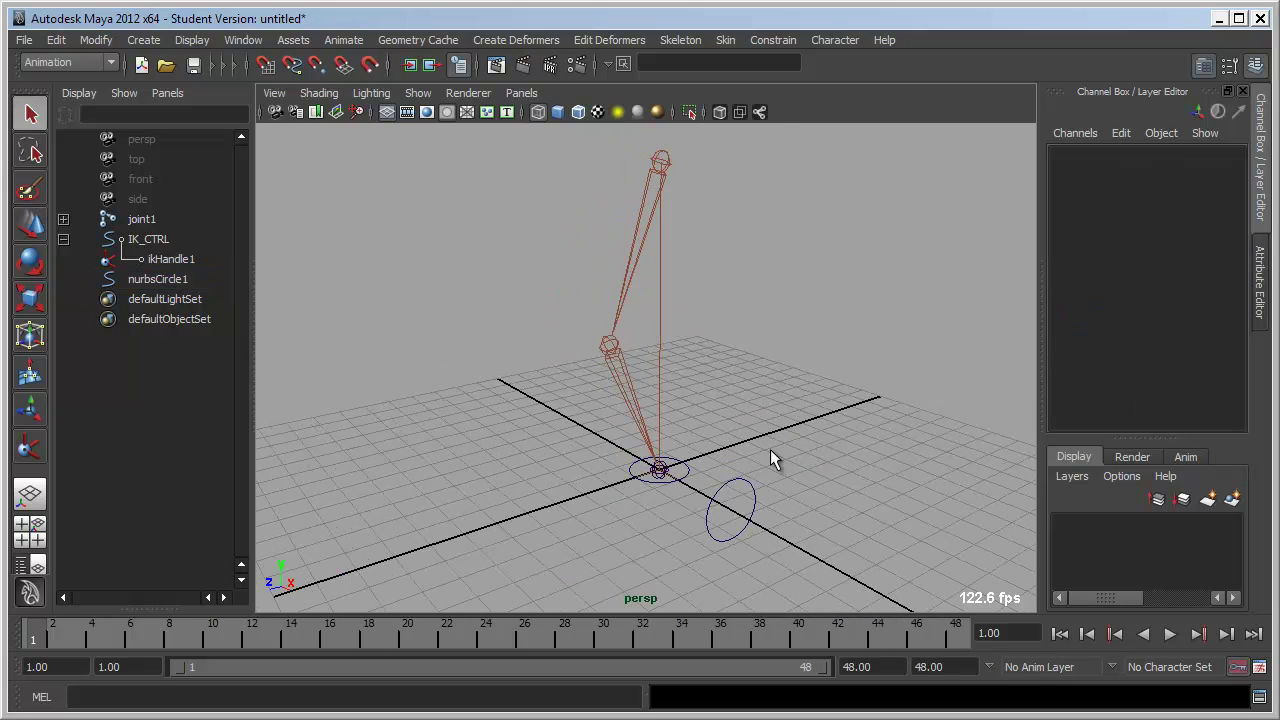
pyautogui.click(744, 476)
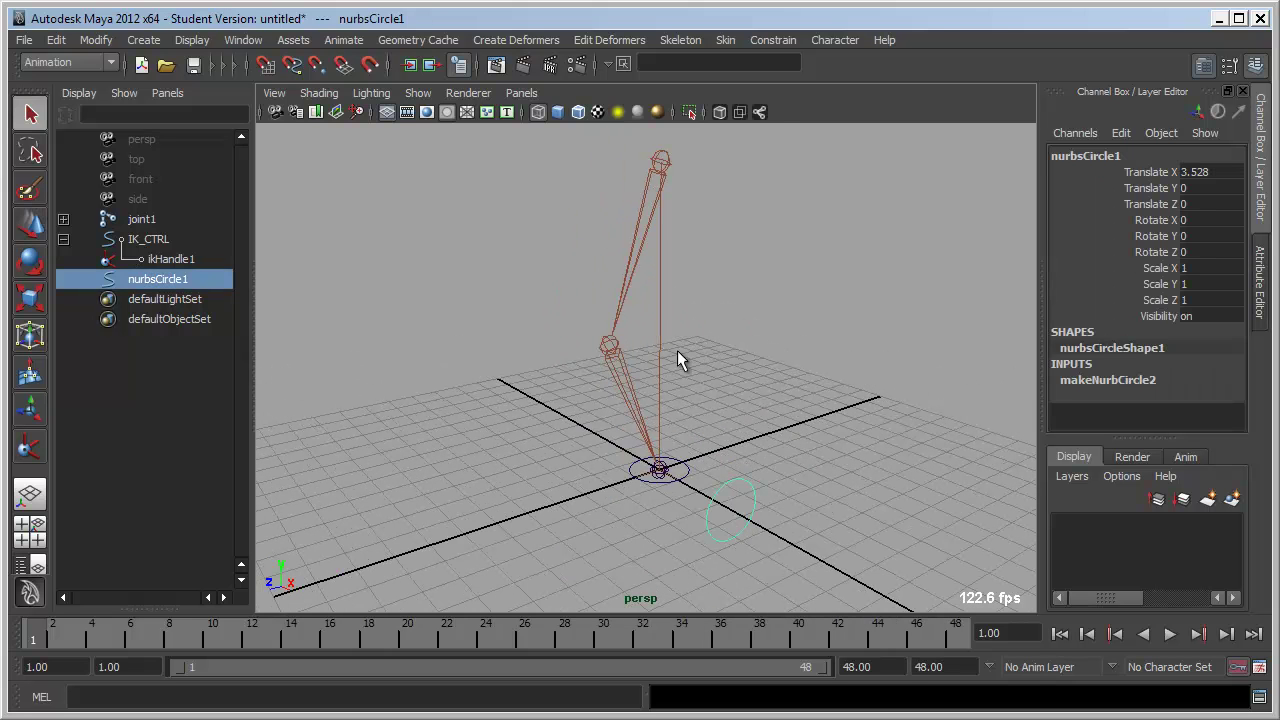
# Step: Parent the circle under joint1 and duplicate it for the knee
pyautogui.keyDown('shift'); pyautogui.click(631, 269); pyautogui.keyUp('shift')
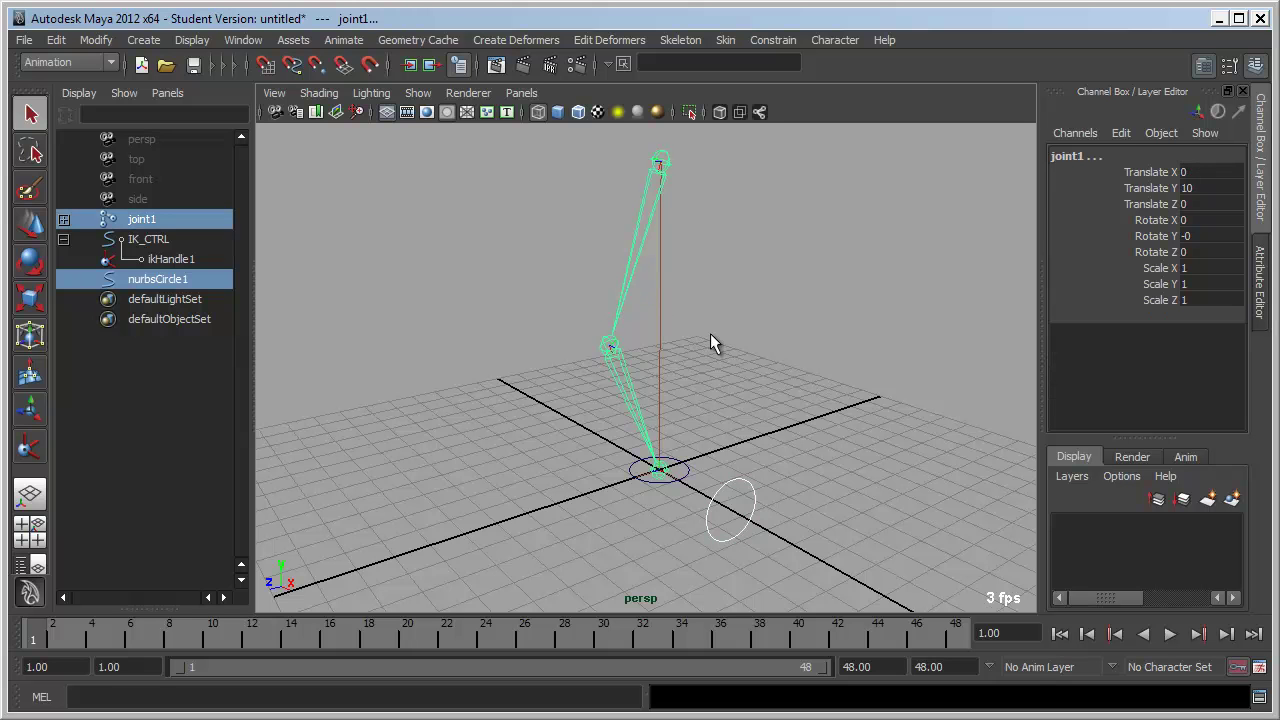
pyautogui.press('p')
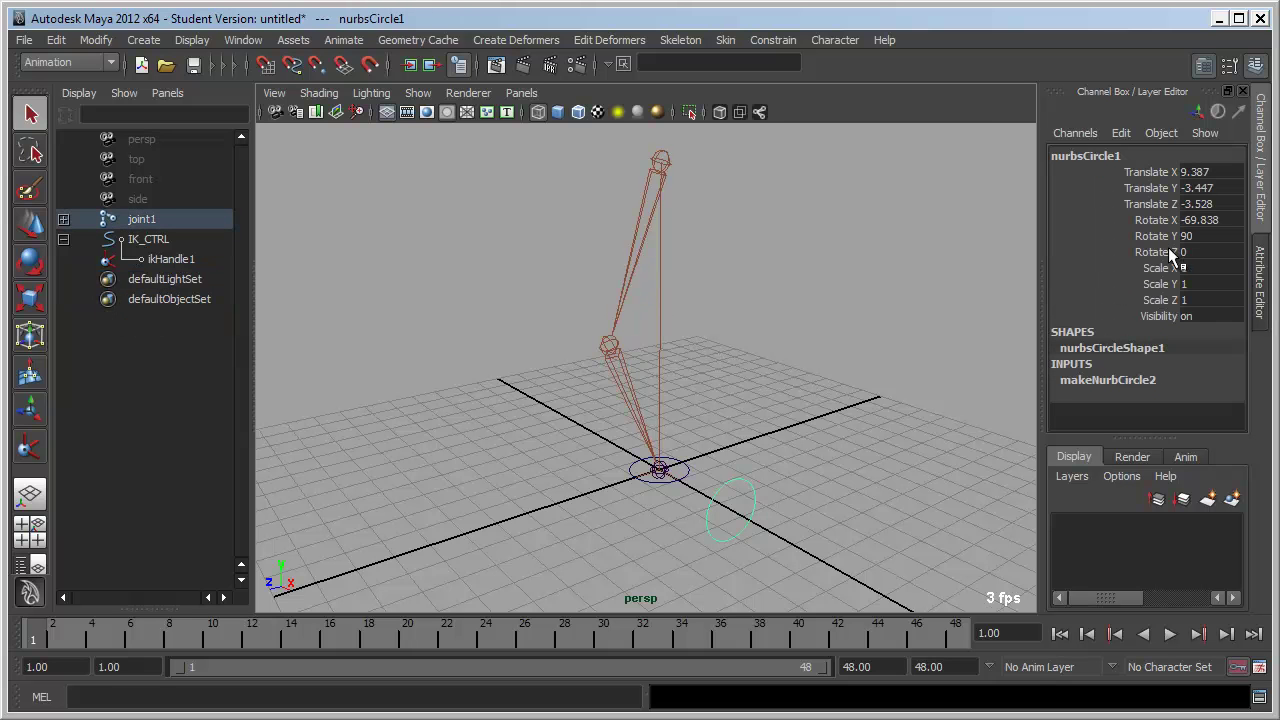
pyautogui.click(779, 461)
pyautogui.click(745, 508)
pyautogui.hotkey('ctrl', 'd')
pyautogui.press('w')
pyautogui.moveTo(802, 552); pyautogui.dragTo(852, 580)
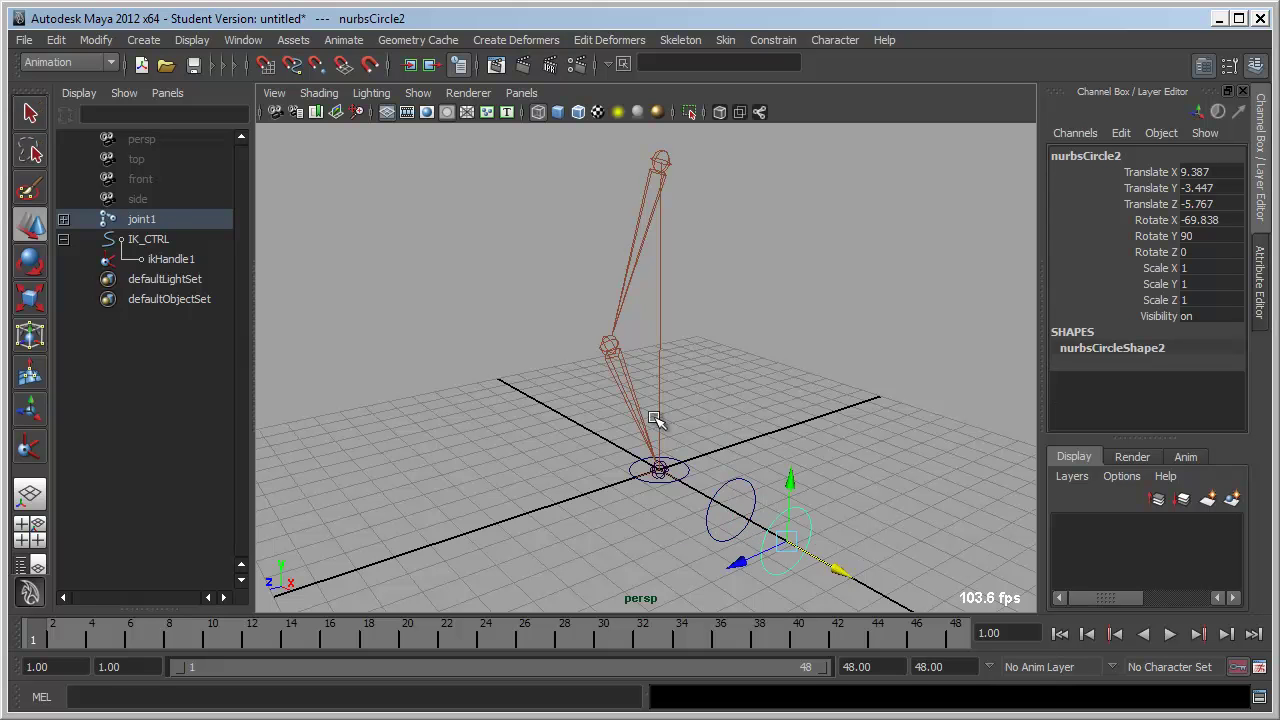
# Step: Zero both circles' translate and rotate channels so they sit on their joints
pyautogui.click(632, 405)
pyautogui.hotkey('ctrl', 'z')
pyautogui.click(700, 423)
pyautogui.click(755, 490)
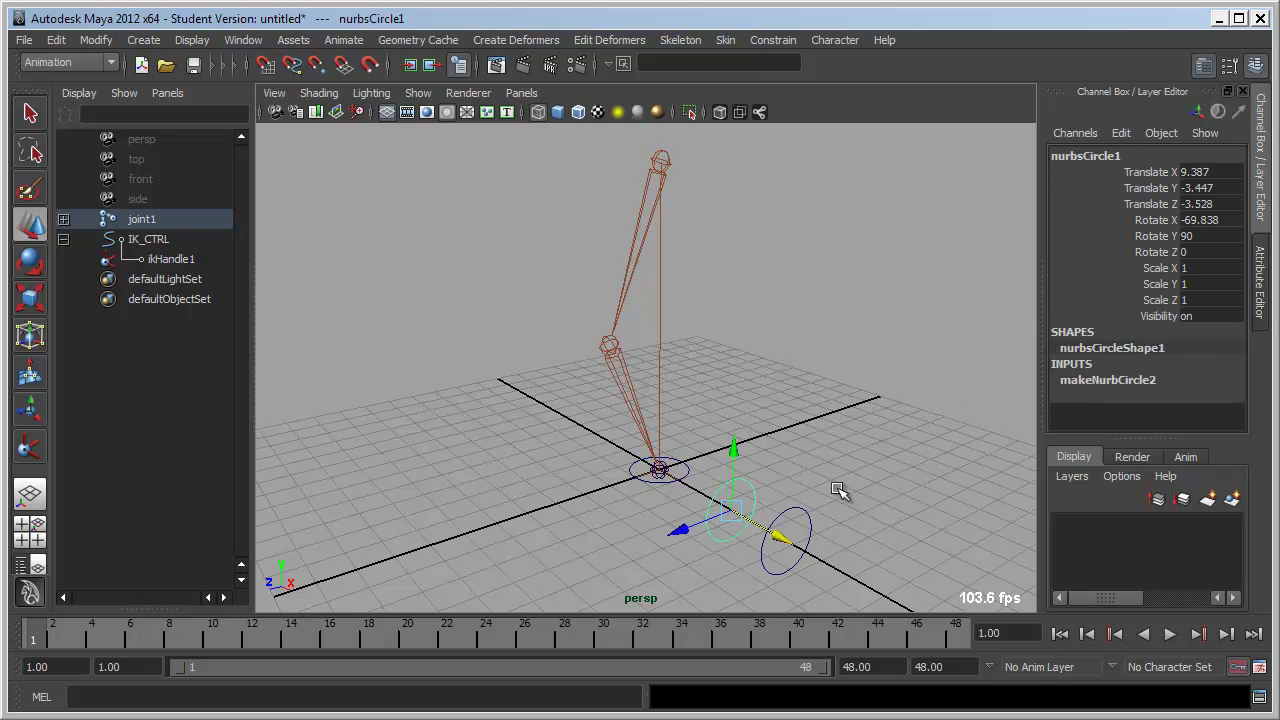
pyautogui.click(809, 530)
pyautogui.moveTo(1200, 252); pyautogui.dragTo(1196, 172)
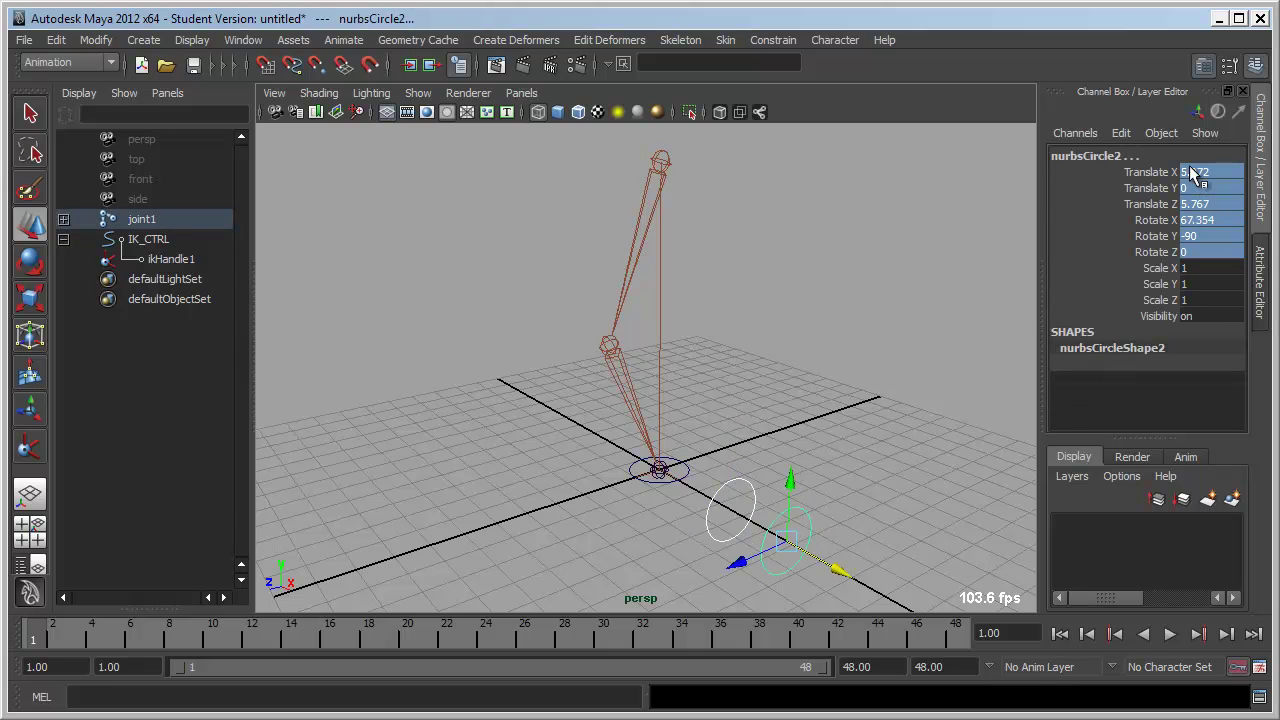
pyautogui.write('0')
pyautogui.press('Return')
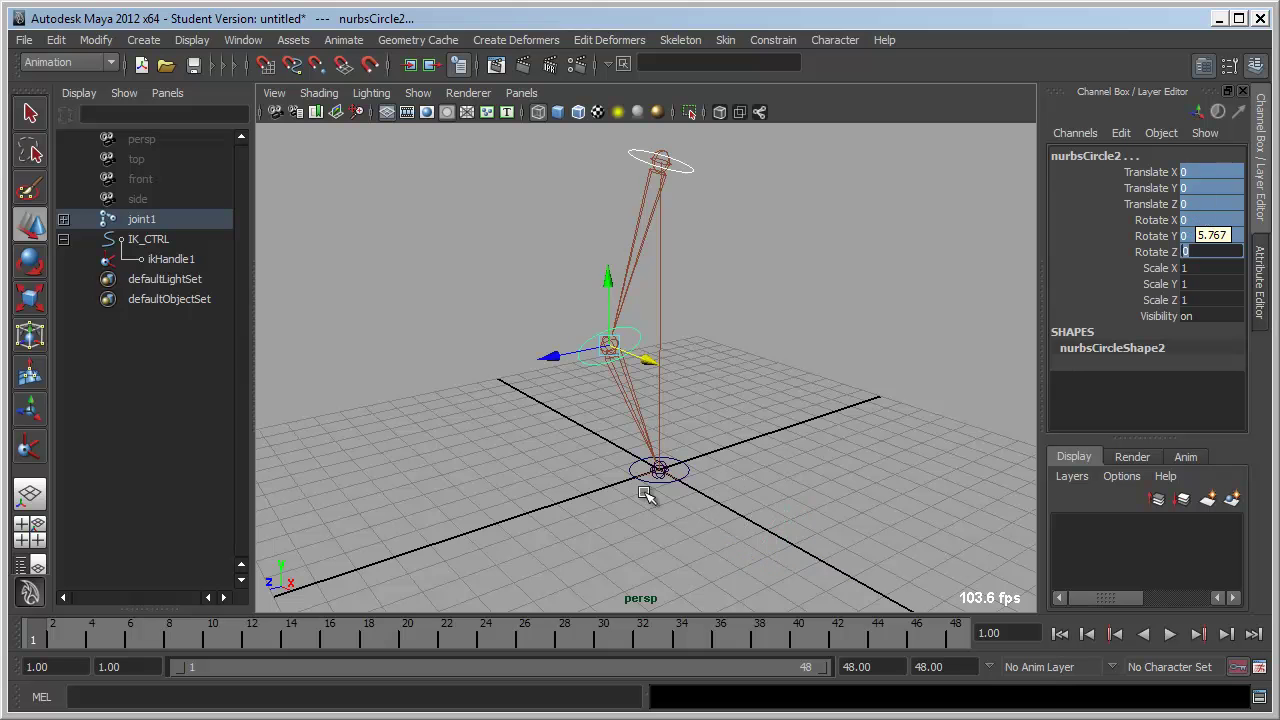
# Step: Unparent the hip and knee circles to the scene root
pyautogui.keyDown('alt'); pyautogui.moveTo(651, 491); pyautogui.dragTo(686, 457); pyautogui.keyUp('alt')
pyautogui.press('q')
pyautogui.click(763, 319)
pyautogui.keyDown('alt'); pyautogui.moveTo(763, 319); pyautogui.dragTo(664, 240); pyautogui.keyUp('alt')
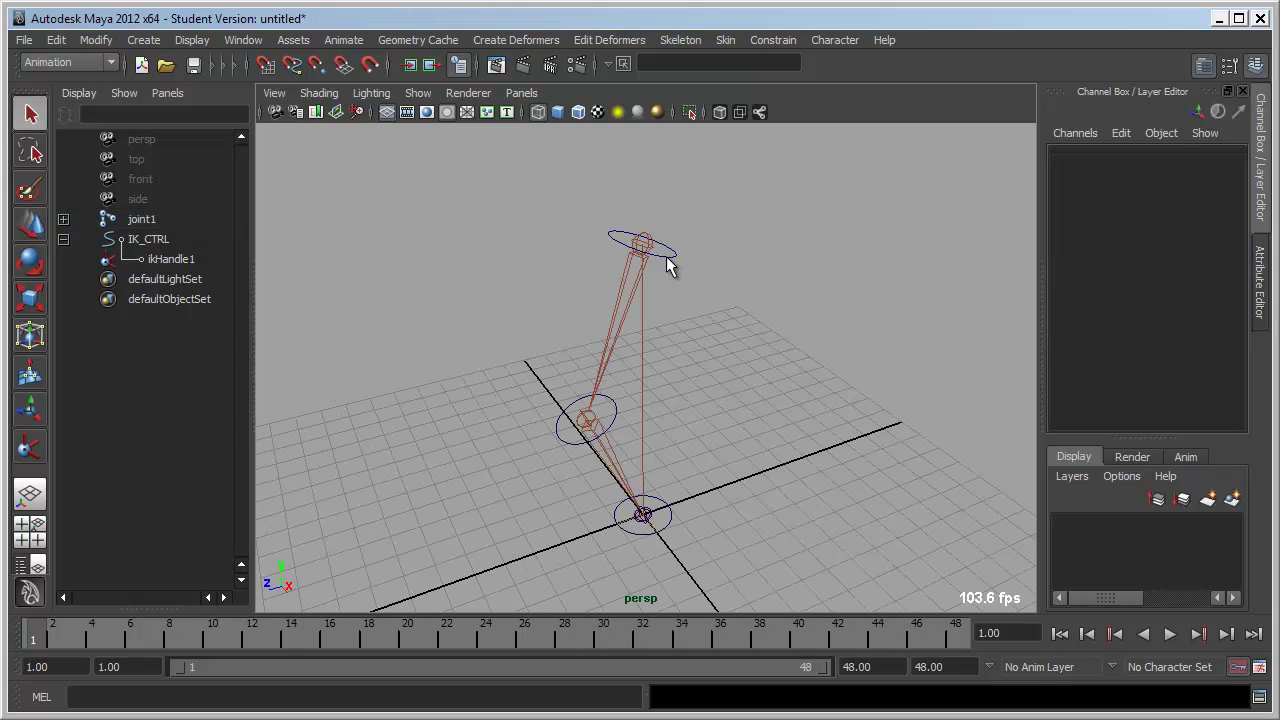
pyautogui.click(672, 252)
pyautogui.click(615, 408)
pyautogui.keyDown('alt'); pyautogui.moveTo(726, 387); pyautogui.dragTo(711, 332); pyautogui.keyUp('alt')
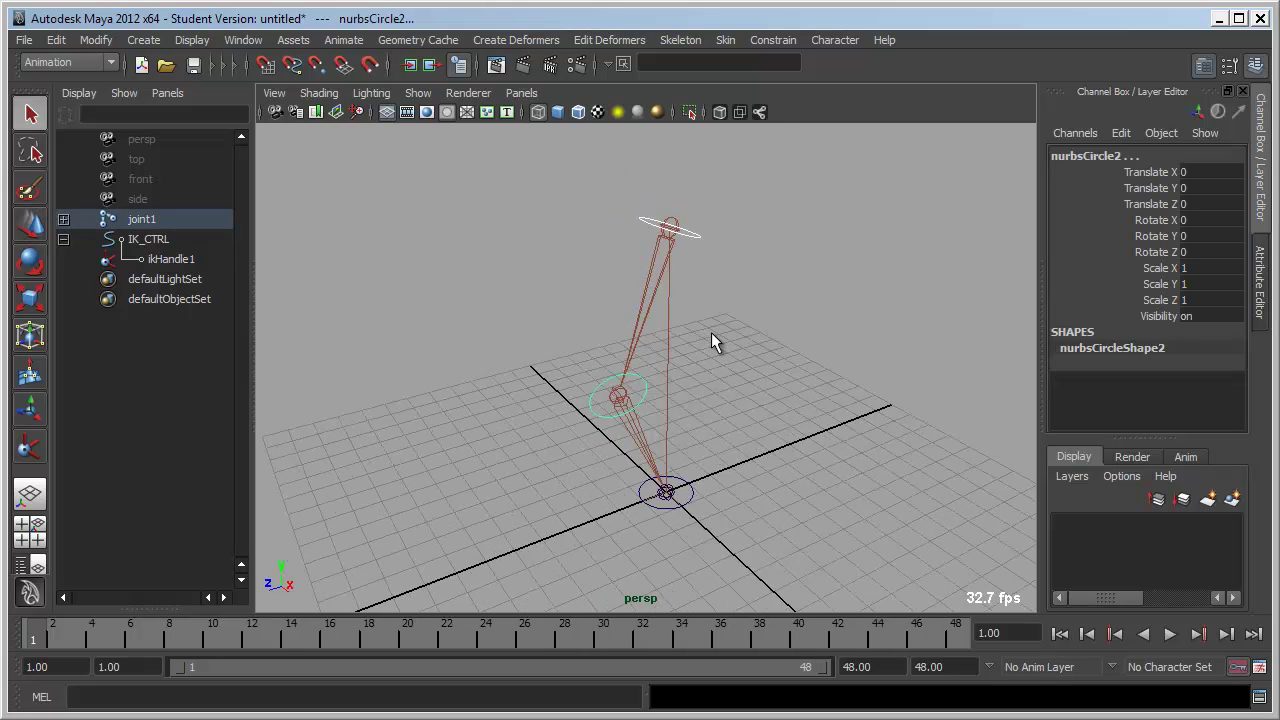
pyautogui.click(113, 42)
pyautogui.click(143, 106)
pyautogui.click(702, 249)
pyautogui.click(692, 237)
pyautogui.keyDown('shift'); pyautogui.click(613, 409); pyautogui.keyUp('shift')
pyautogui.hotkey('shift', 'p')
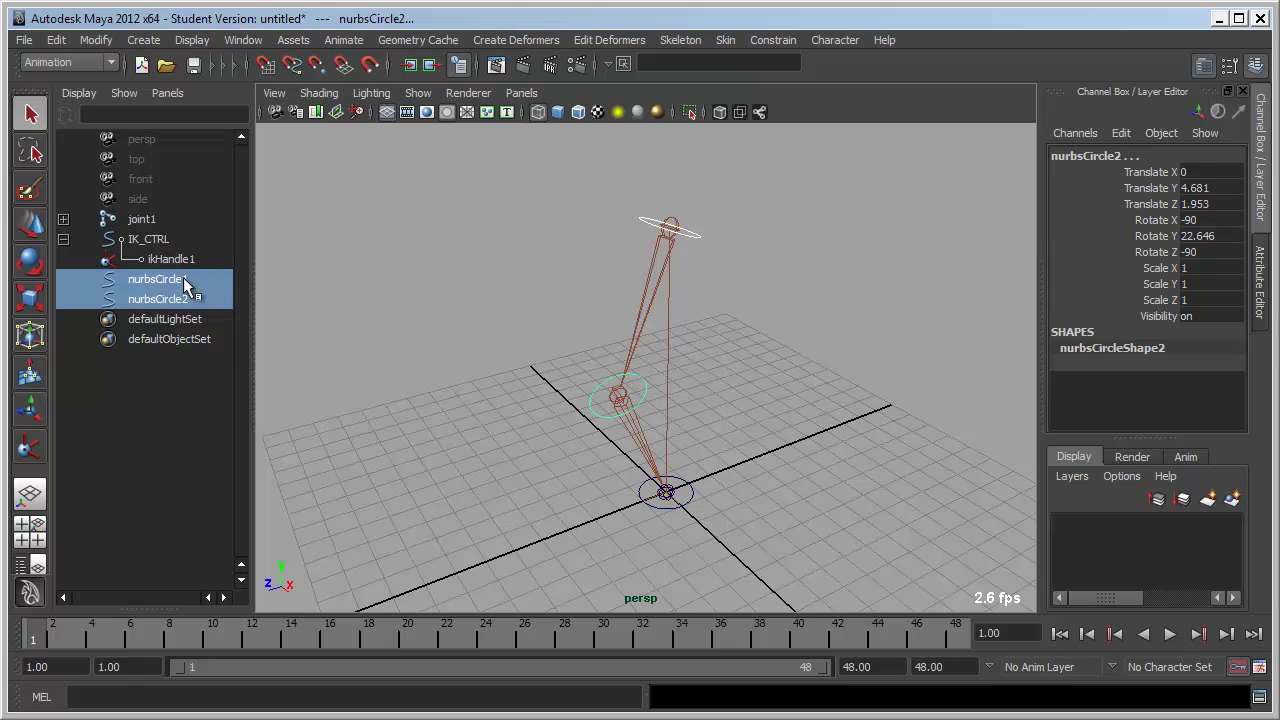
# Step: Rename the circles FK1_CTRL and FK2_CTRL in the Outliner
pyautogui.doubleClick(183, 279)
pyautogui.write('FK_CTRL')
pyautogui.press('Left')
pyautogui.press('Left')
pyautogui.write('1')
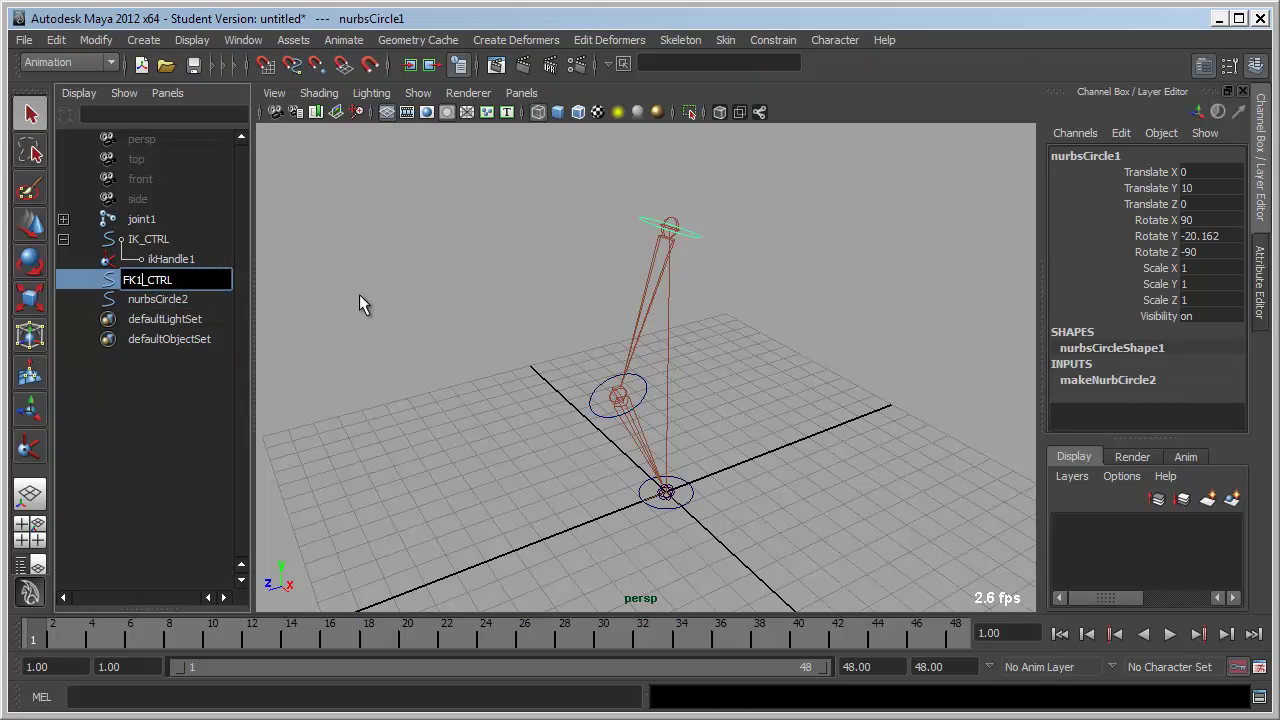
pyautogui.press('Return')
pyautogui.doubleClick(200, 299)
pyautogui.write('FK2')
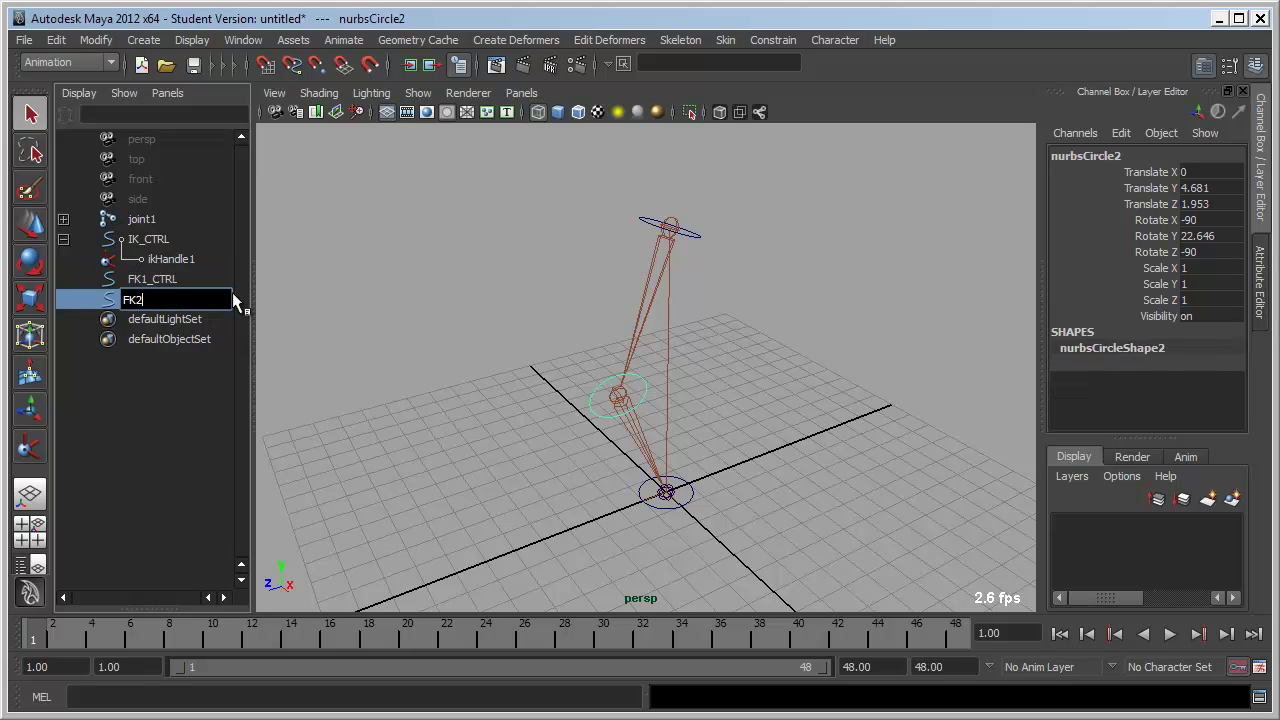
pyautogui.write('_CTRL')
pyautogui.press('Return')
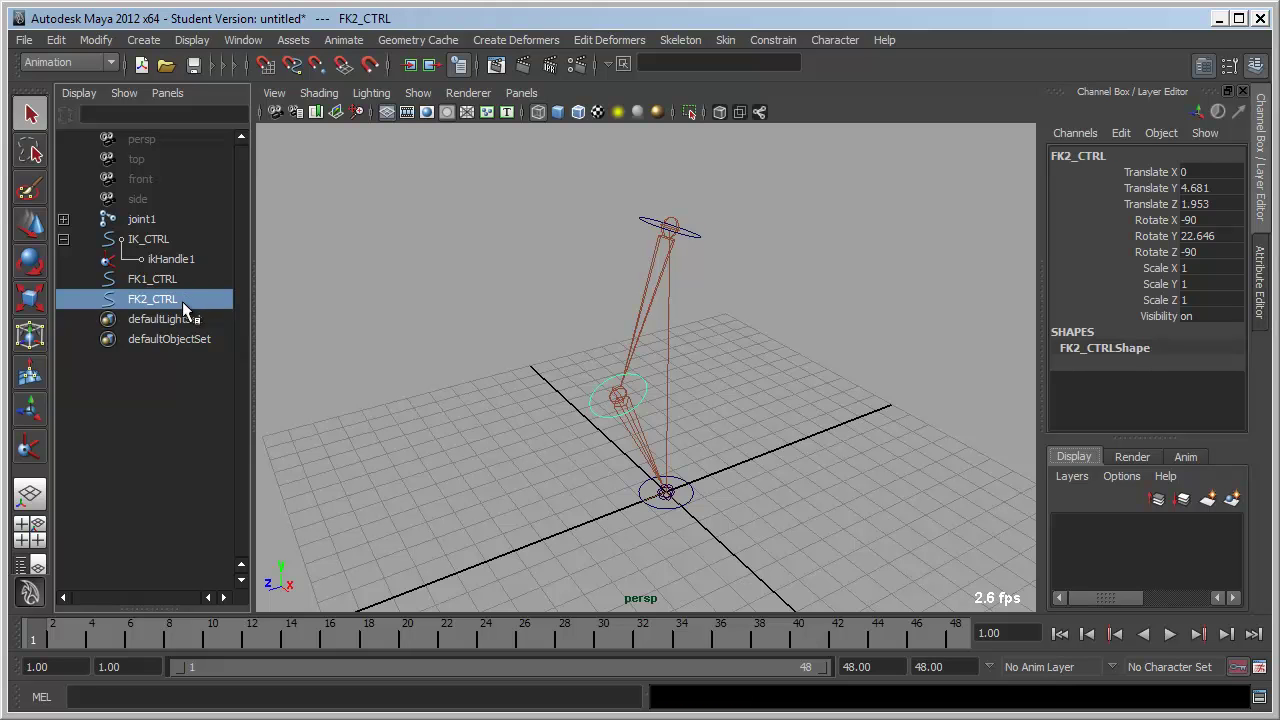
pyautogui.click(348, 319)
# Step: Show shapes in the Outliner and parent FK1_CTRLShape directly under joint1 with 'parent -r -s'
pyautogui.keyDown('alt'); pyautogui.moveTo(400, 306); pyautogui.dragTo(420, 306); pyautogui.keyUp('alt')
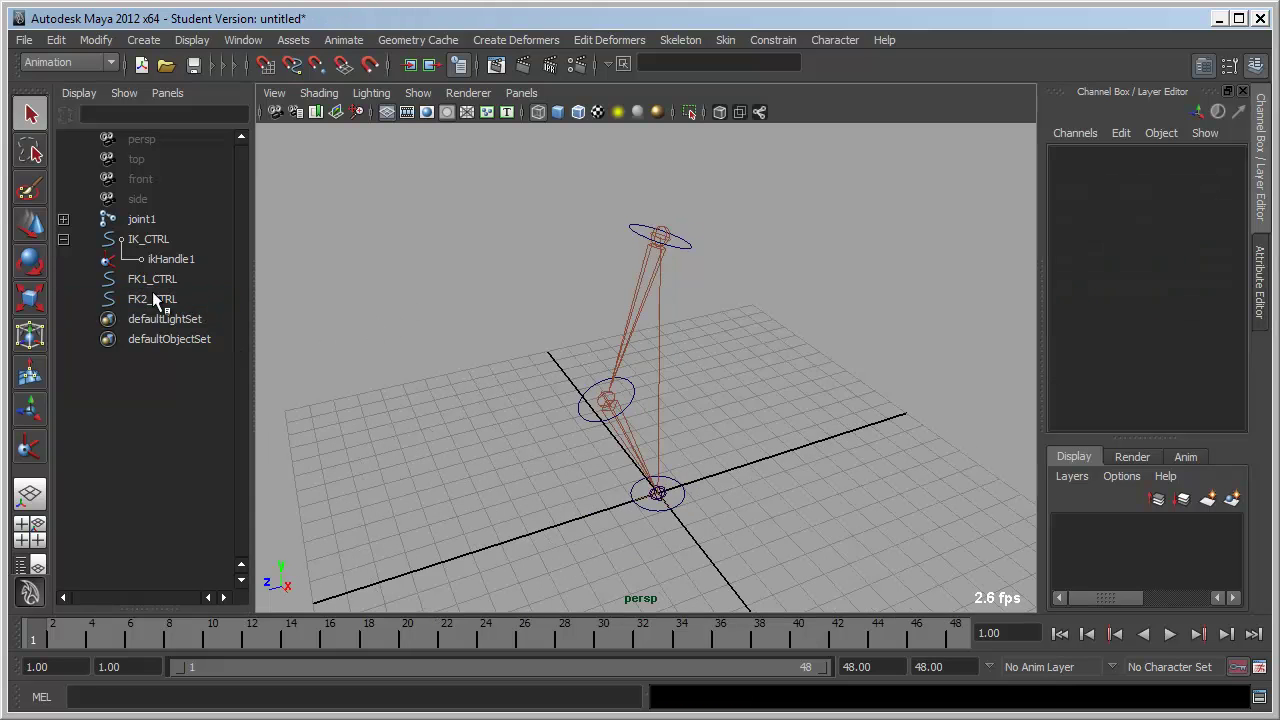
pyautogui.click(82, 95)
pyautogui.click(92, 137)
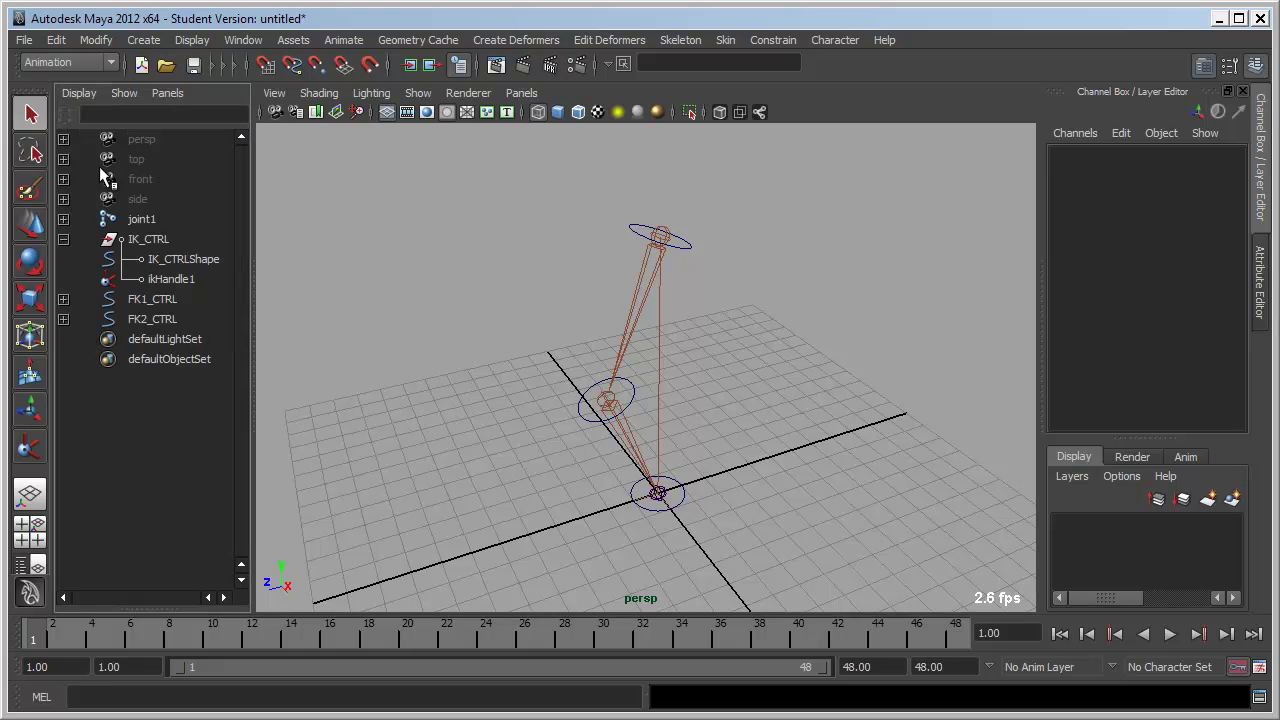
pyautogui.click(63, 299)
pyautogui.click(63, 339)
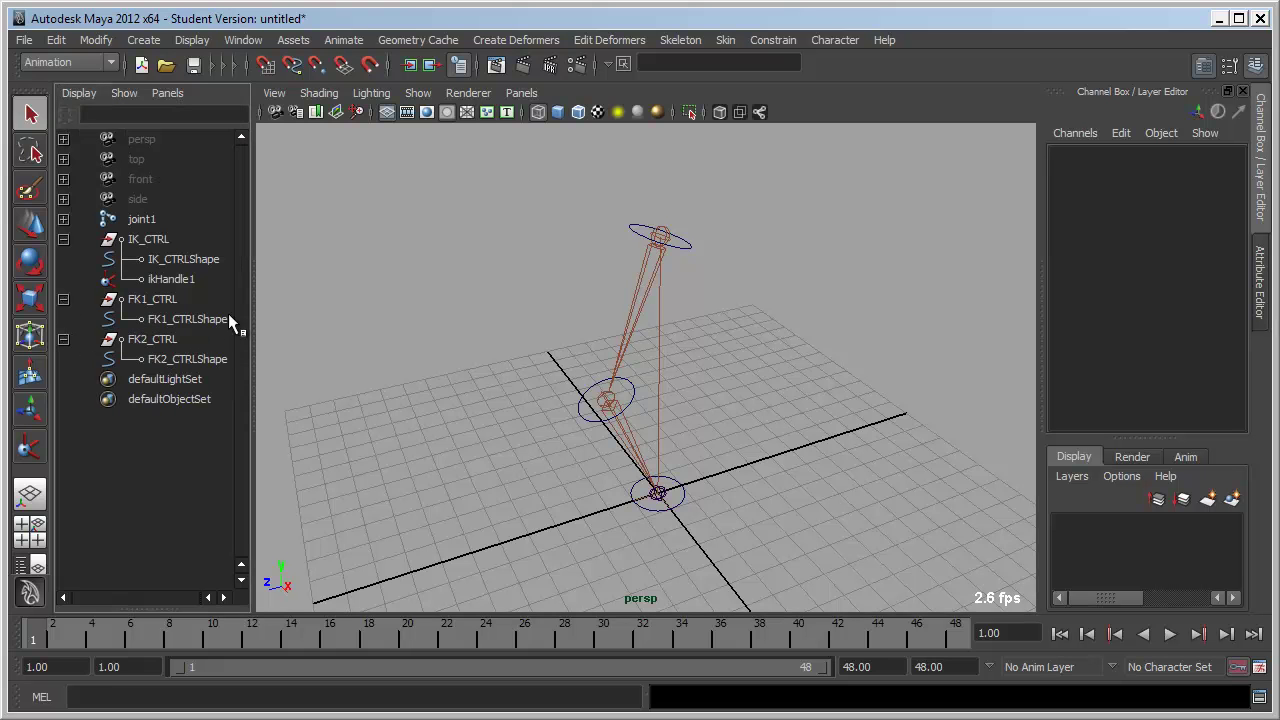
pyautogui.click(230, 318)
pyautogui.keyDown('shift'); pyautogui.click(622, 350); pyautogui.keyUp('shift')
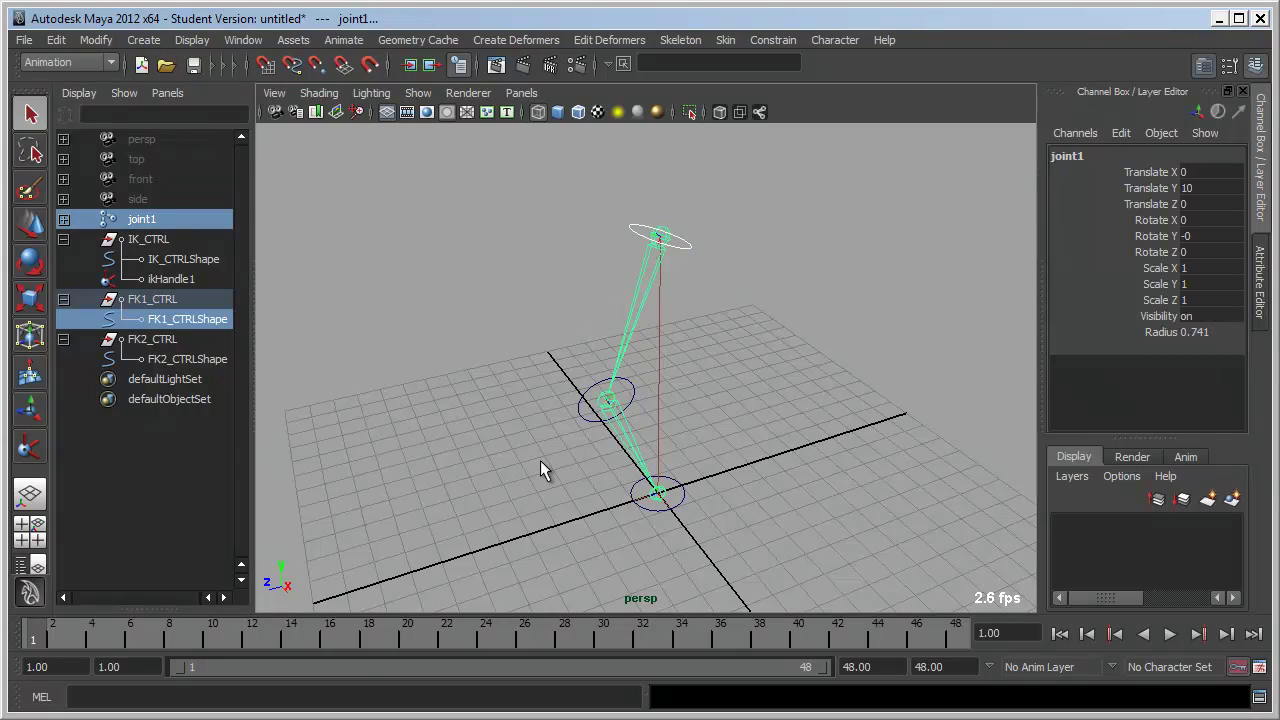
pyautogui.click(346, 692)
pyautogui.write('parent -r -s;')
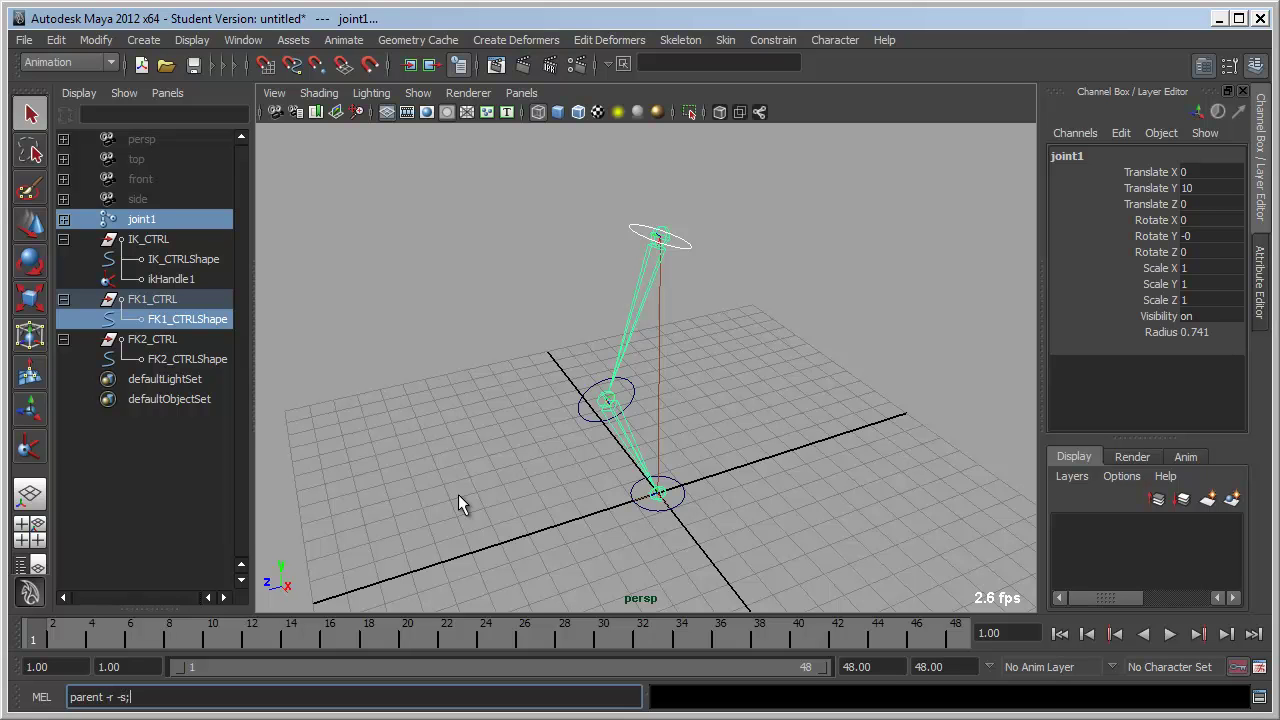
pyautogui.press('Return')
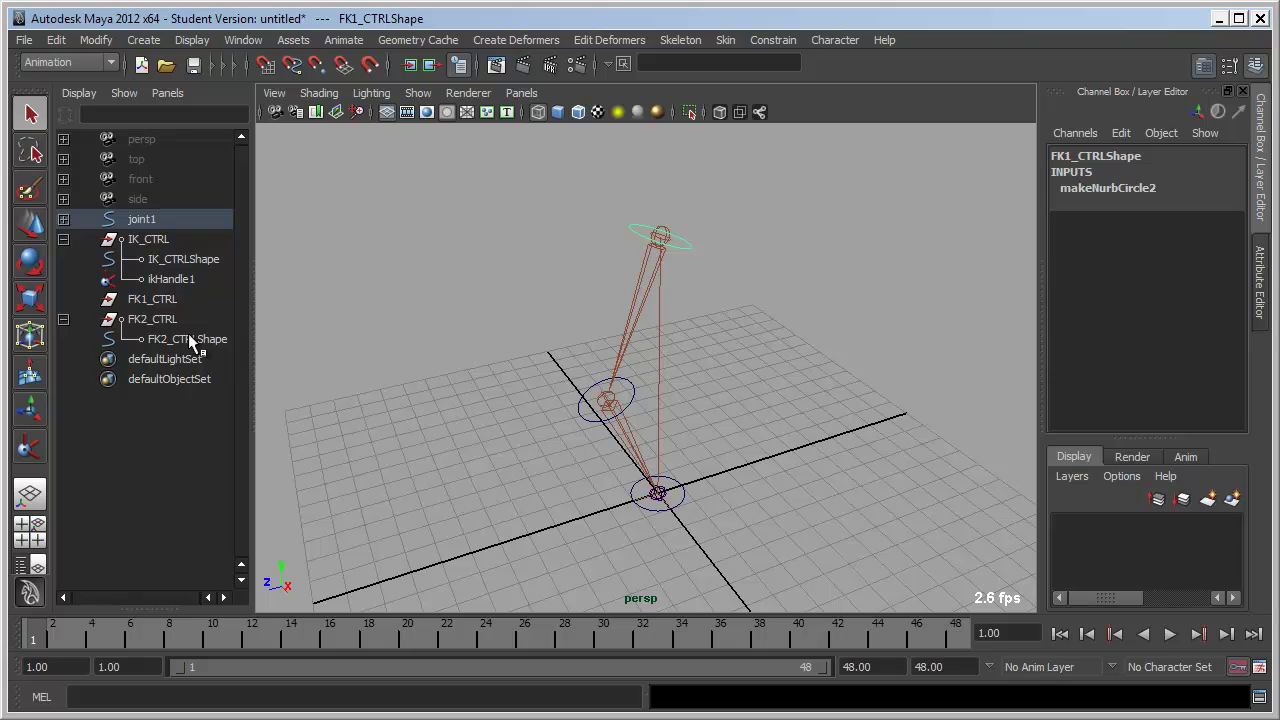
# Step: Parent FK2_CTRLShape directly under joint2 with 'parent -r -s'
pyautogui.click(178, 340)
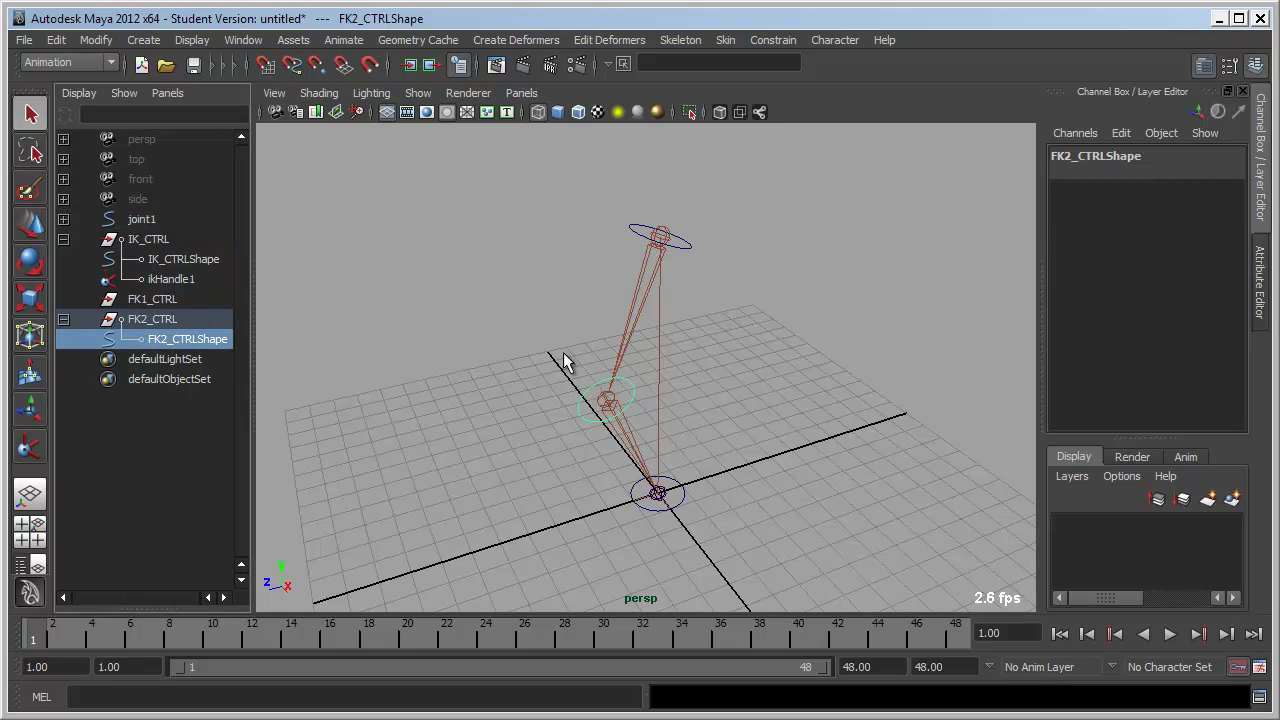
pyautogui.keyDown('shift'); pyautogui.click(626, 449); pyautogui.keyUp('shift')
pyautogui.click(116, 692)
pyautogui.write('parent -r -s;')
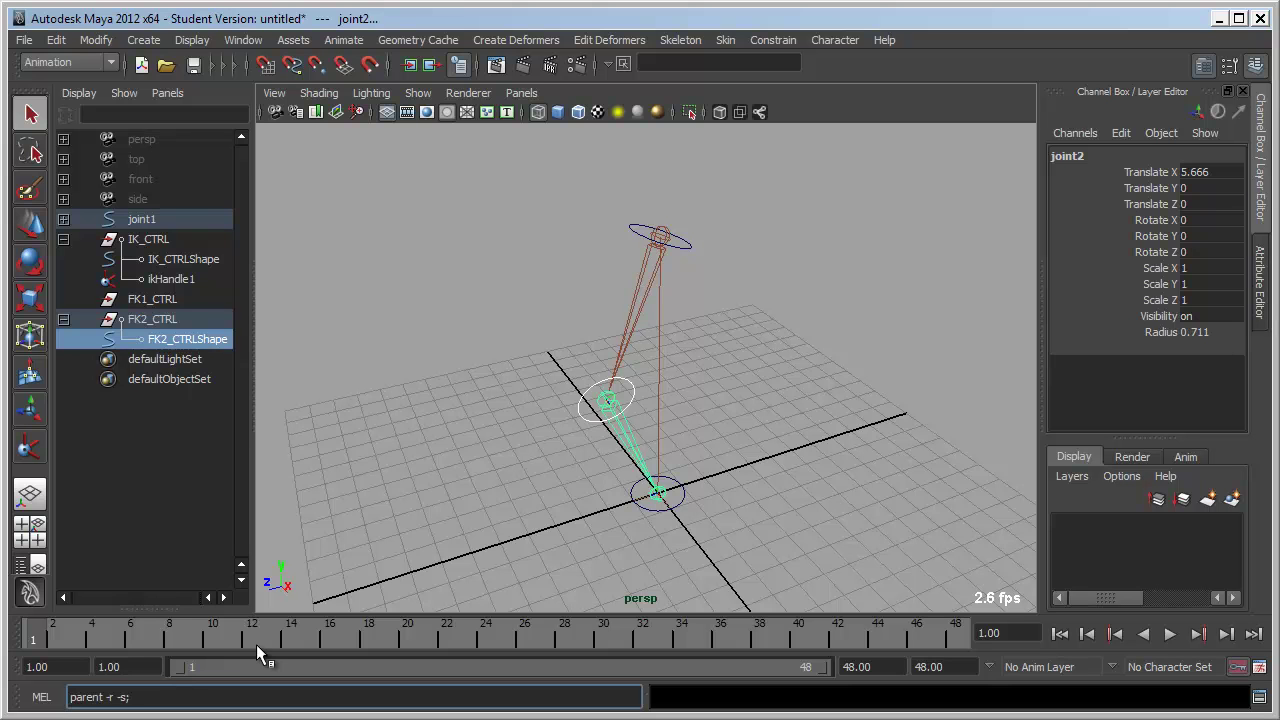
pyautogui.press('Return')
# Step: Delete the empty FK1_CTRL and FK2_CTRL transforms
pyautogui.click(189, 299)
pyautogui.keyDown('shift'); pyautogui.click(189, 319); pyautogui.keyUp('shift')
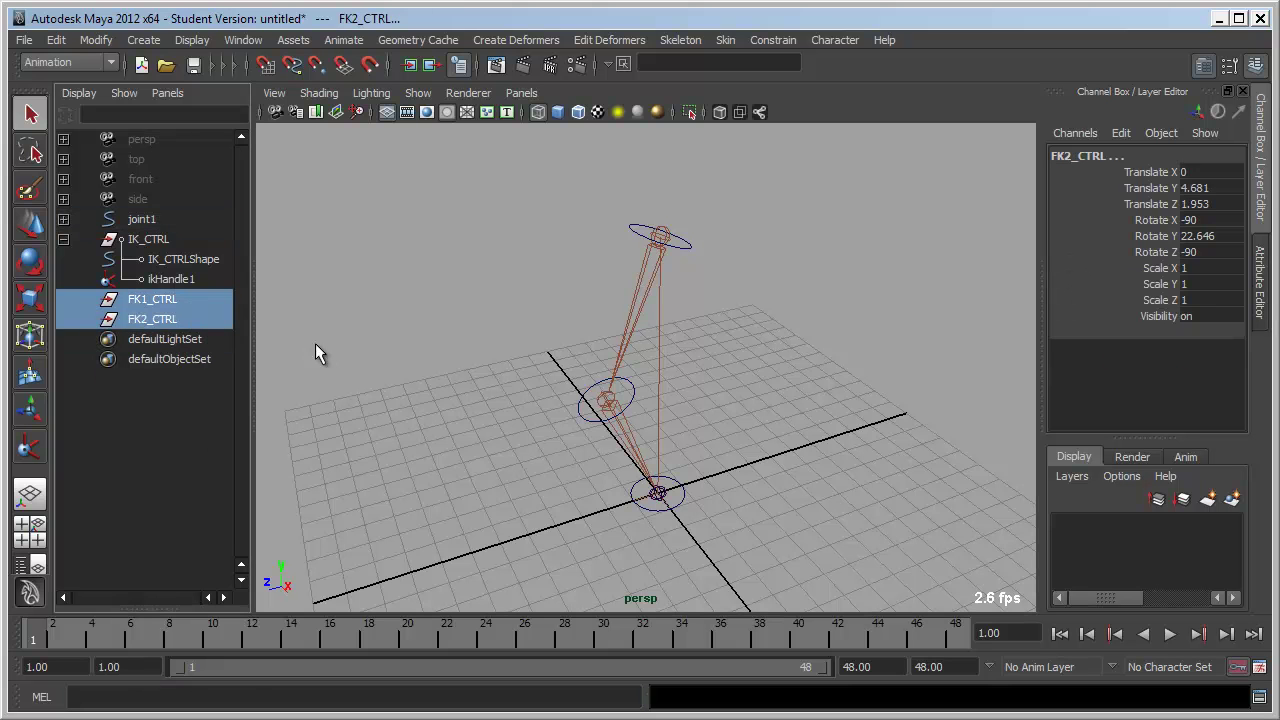
pyautogui.press('Delete')
pyautogui.click(645, 266)
pyautogui.keyDown('alt'); pyautogui.moveTo(628, 240); pyautogui.dragTo(591, 256); pyautogui.keyUp('alt')
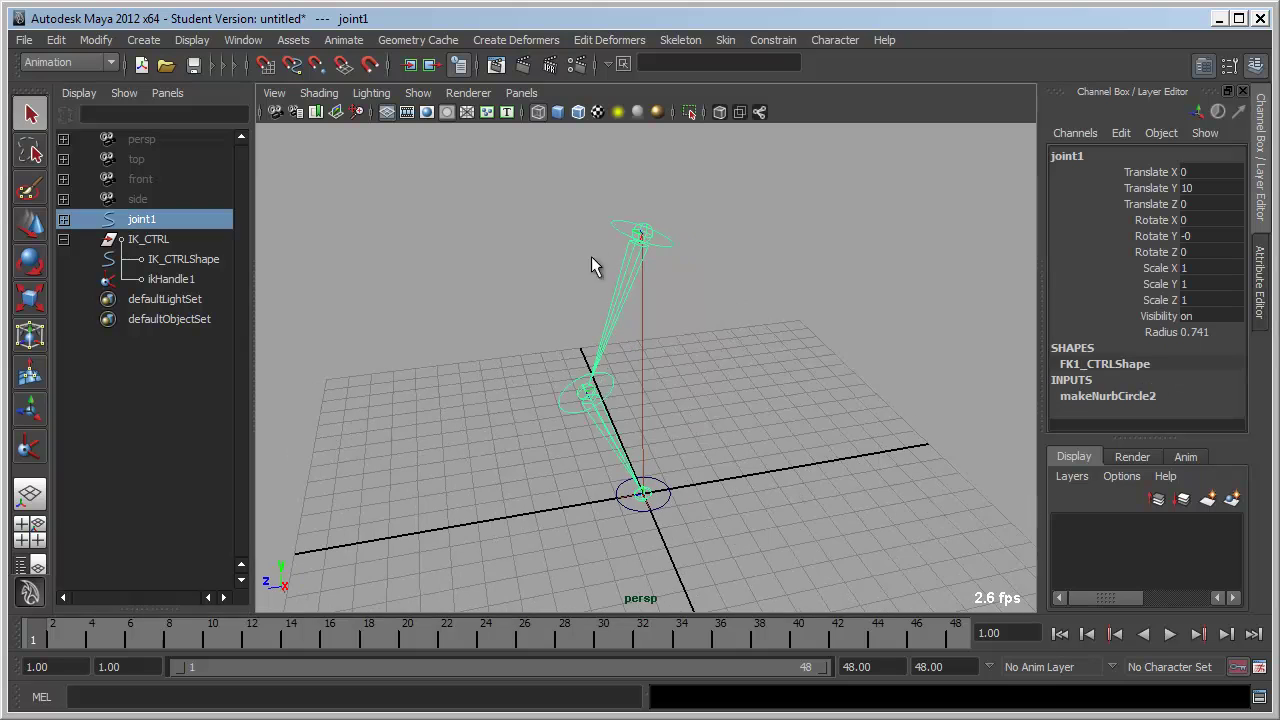
# Step: Orbit around the leg and check the selection of joint1 and joint2
pyautogui.press('e')
pyautogui.moveTo(677, 300)
pyautogui.keyDown('alt'); pyautogui.mouseDown()
pyautogui.moveTo(527, 345)
pyautogui.moveTo(563, 374)
pyautogui.moveTo(586, 366)
pyautogui.mouseUp(); pyautogui.keyUp('alt')
pyautogui.click(547, 410)
pyautogui.click(743, 320)
pyautogui.moveTo(743, 320)
pyautogui.keyDown('alt'); pyautogui.mouseDown()
pyautogui.moveTo(703, 386)
pyautogui.moveTo(540, 381)
pyautogui.moveTo(657, 366)
pyautogui.moveTo(671, 286)
pyautogui.mouseUp(); pyautogui.keyUp('alt')
pyautogui.click(662, 284)
pyautogui.click(565, 460)
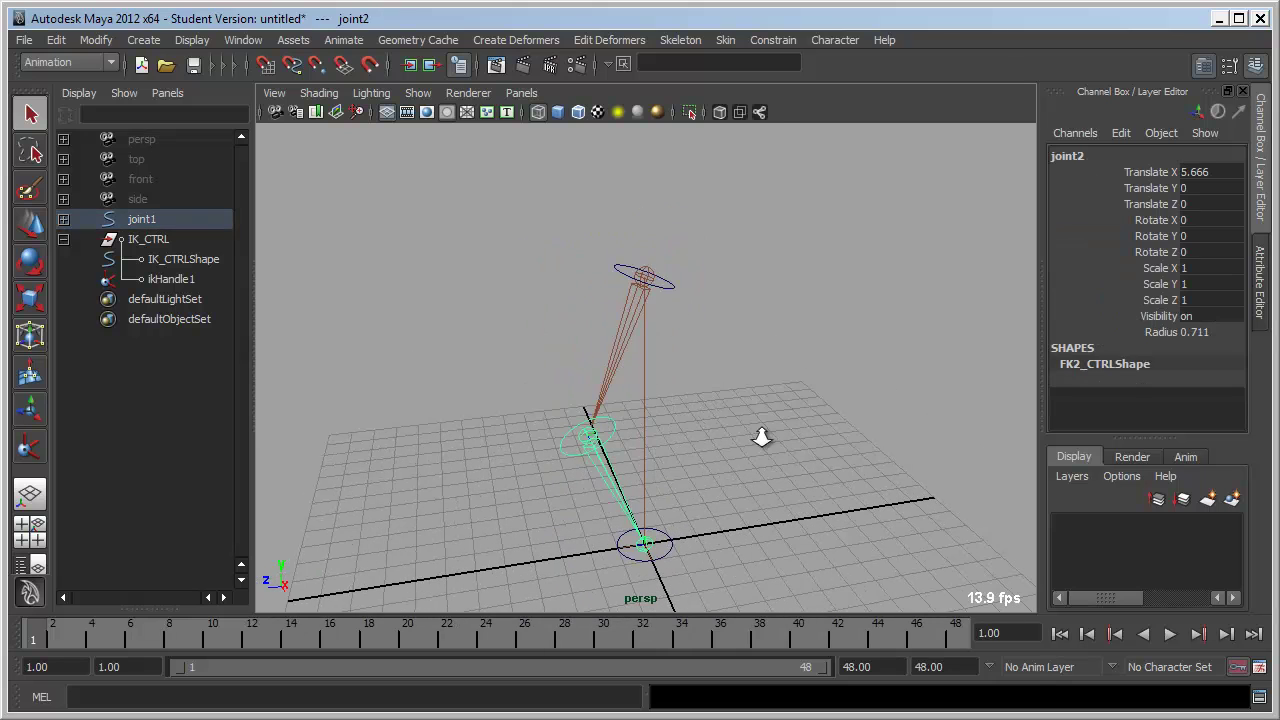
pyautogui.keyDown('alt'); pyautogui.moveTo(763, 438); pyautogui.dragTo(694, 389); pyautogui.keyUp('alt')
pyautogui.click(692, 472)
# Step: Orbit to a higher view of the rig and select the IK_CTRL curve
pyautogui.click(680, 483)
pyautogui.keyDown('alt'); pyautogui.moveTo(680, 481); pyautogui.dragTo(734, 441); pyautogui.keyUp('alt')
pyautogui.click(743, 368)
pyautogui.moveTo(743, 368)
pyautogui.keyDown('alt'); pyautogui.mouseDown()
pyautogui.moveTo(766, 451)
pyautogui.moveTo(727, 400)
pyautogui.mouseUp(); pyautogui.keyUp('alt')
pyautogui.click(725, 392)
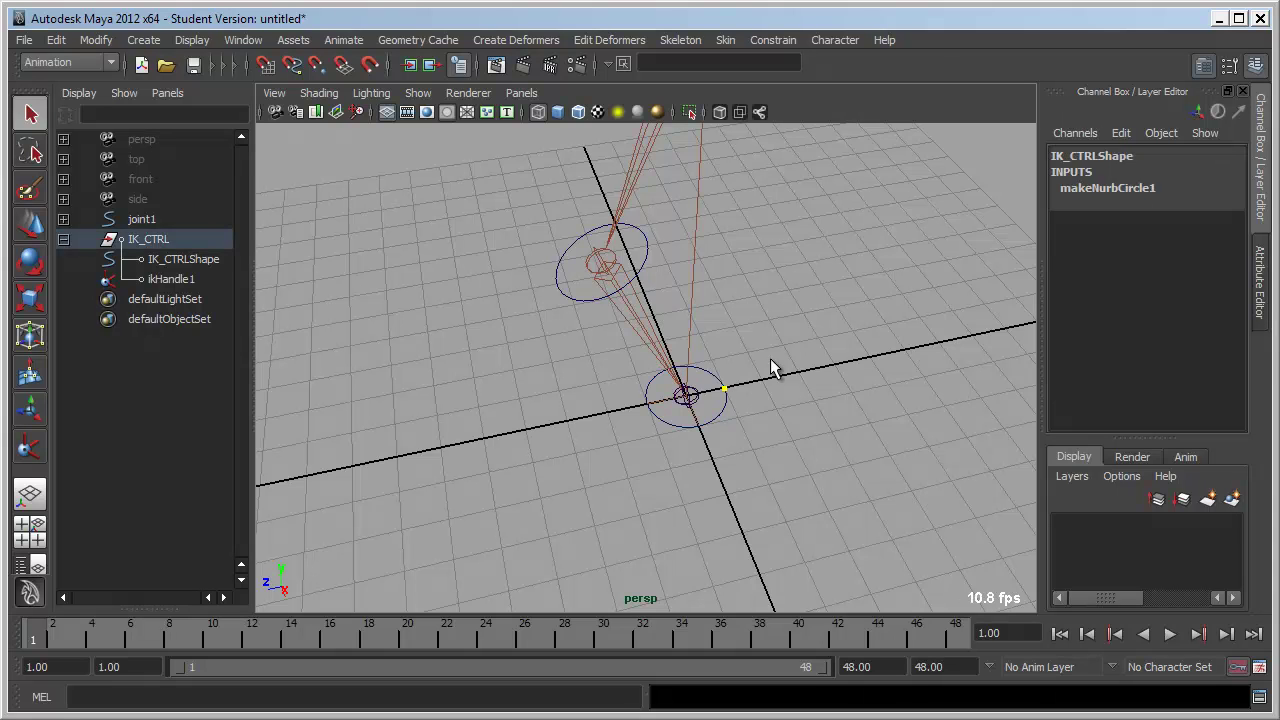
pyautogui.click(755, 368)
pyautogui.click(725, 394)
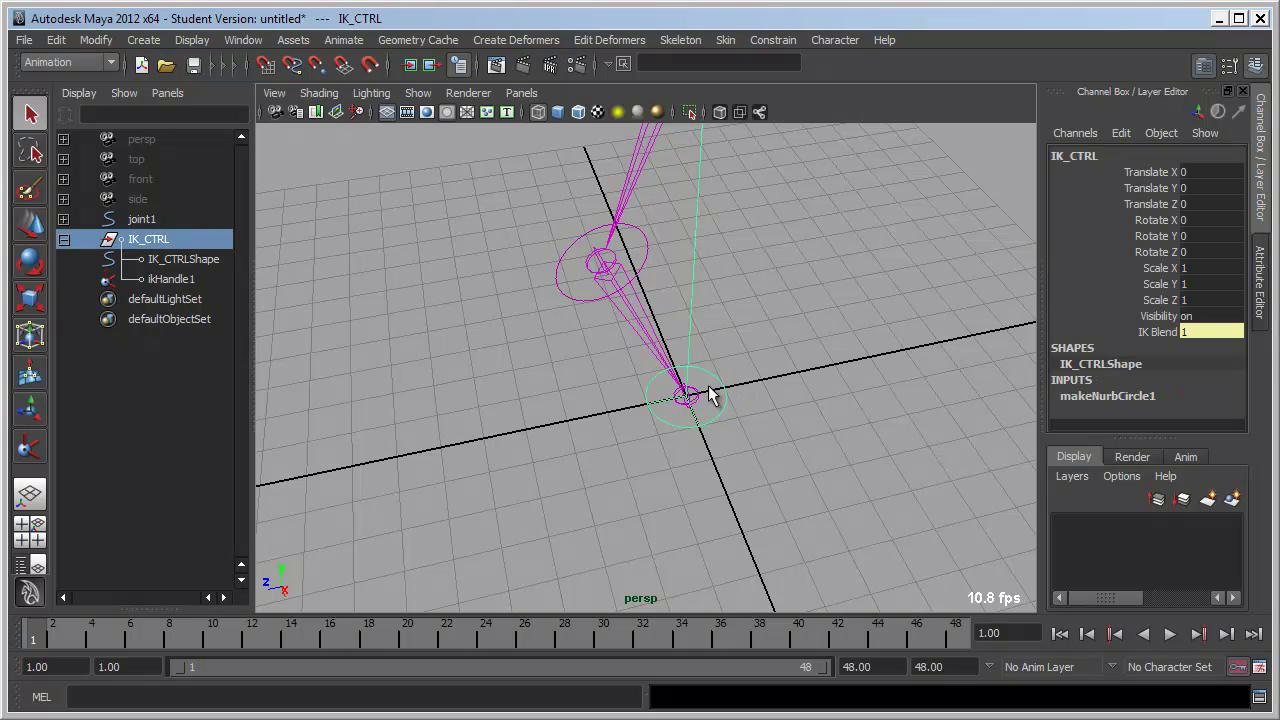
# Step: Scale several IK_CTRL CVs outward into a rounded-square foot shape around the ankle
pyautogui.press('F8')
pyautogui.click(725, 411)
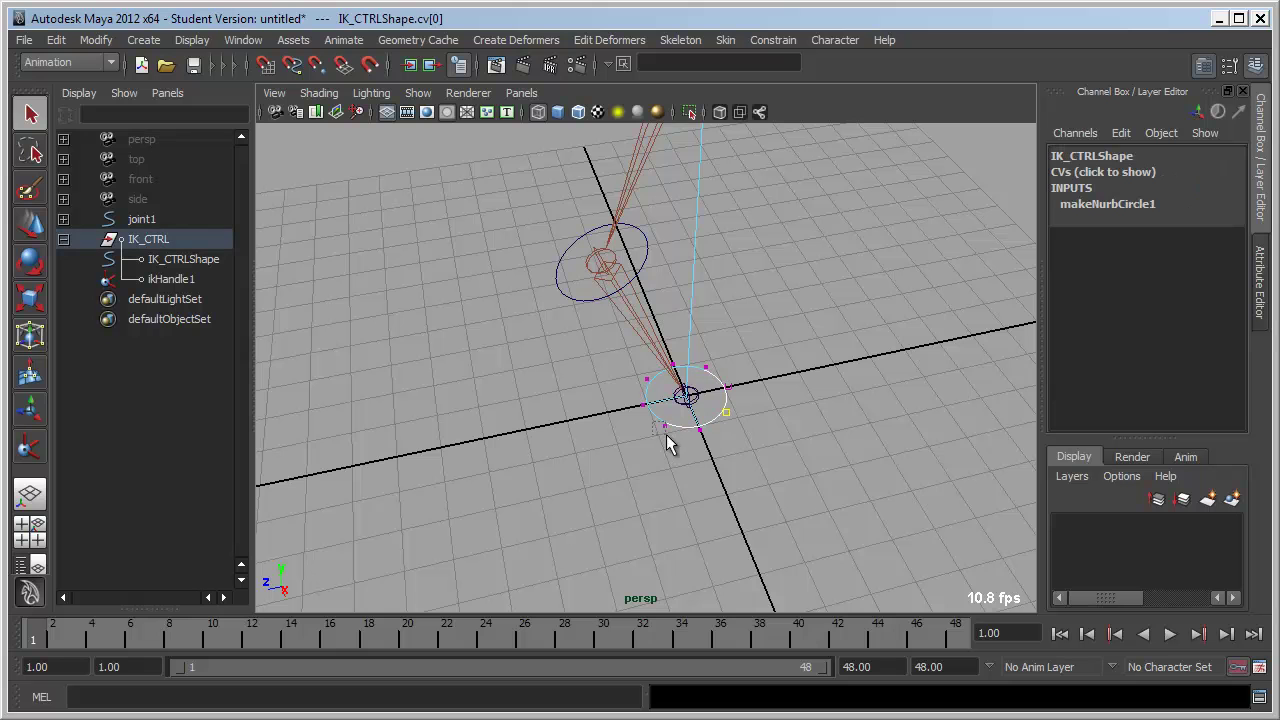
pyautogui.keyDown('shift'); pyautogui.moveTo(696, 362); pyautogui.dragTo(715, 385); pyautogui.keyUp('shift')
pyautogui.press('r')
pyautogui.moveTo(766, 380); pyautogui.dragTo(737, 380, button='middle')
pyautogui.press('q')
# Step: Confirm that clicking the FK2_CTRL circle selects joint2
pyautogui.moveTo(779, 362)
pyautogui.keyDown('alt'); pyautogui.mouseDown()
pyautogui.moveTo(851, 337)
pyautogui.moveTo(754, 400)
pyautogui.mouseUp(); pyautogui.keyUp('alt')
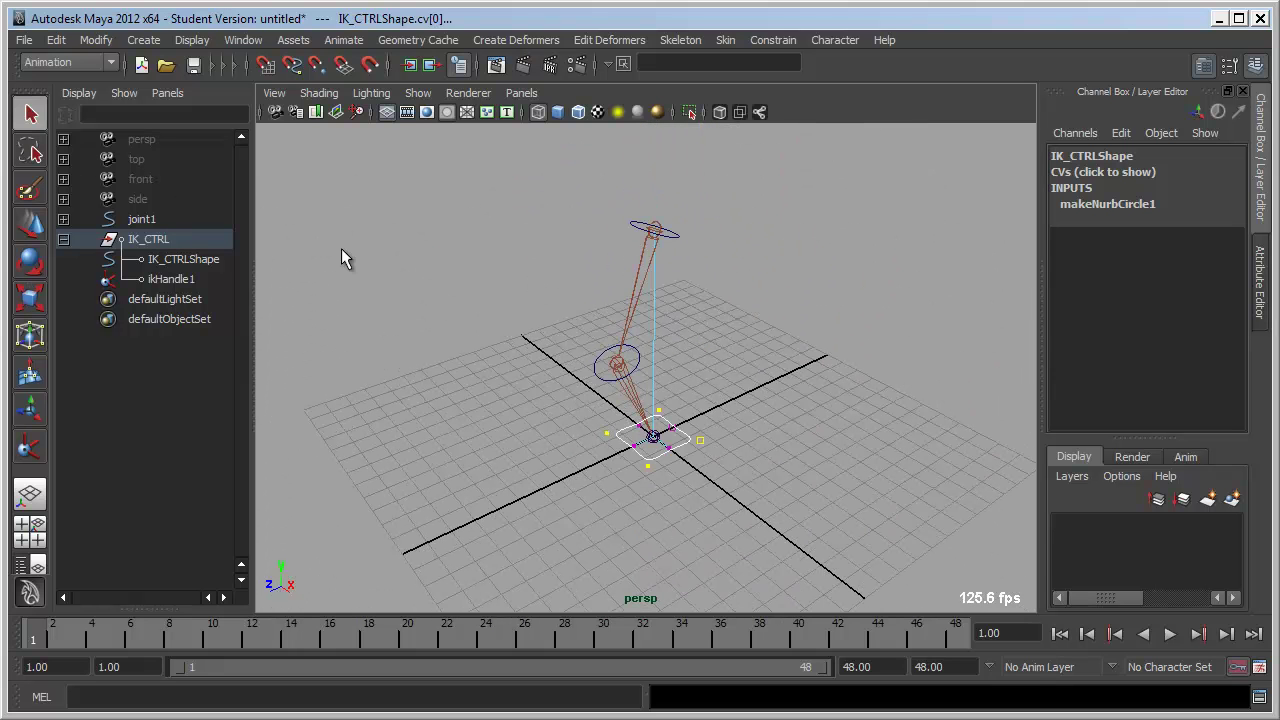
pyautogui.click(430, 283)
pyautogui.click(596, 357)
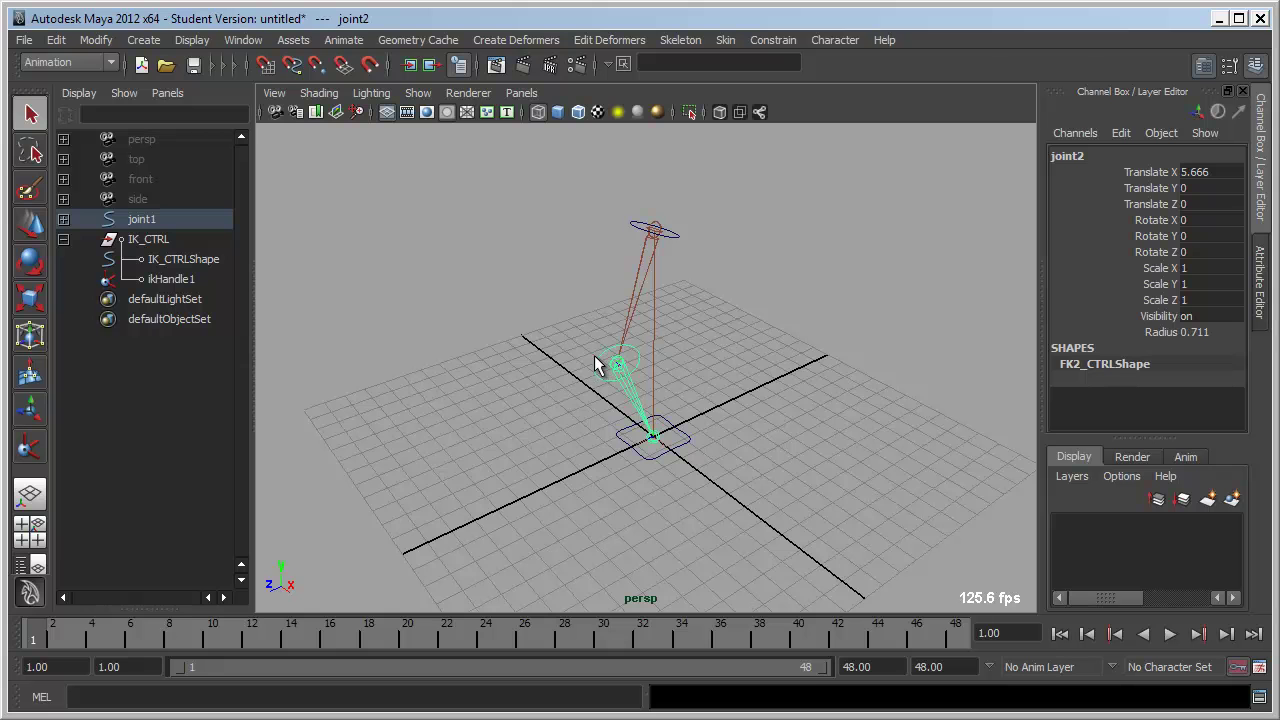
pyautogui.click(562, 341)
pyautogui.moveTo(562, 341)
pyautogui.keyDown('alt'); pyautogui.mouseDown()
pyautogui.moveTo(674, 484)
pyautogui.moveTo(612, 515)
pyautogui.moveTo(689, 510)
pyautogui.moveTo(679, 490)
pyautogui.moveTo(658, 492)
pyautogui.moveTo(657, 512)
pyautogui.moveTo(677, 461)
pyautogui.moveTo(650, 505)
pyautogui.mouseUp(); pyautogui.keyUp('alt')
# Step: Key IK_CTRL's Translate X, Y and Z at frame 1
pyautogui.click(675, 490)
pyautogui.press('w')
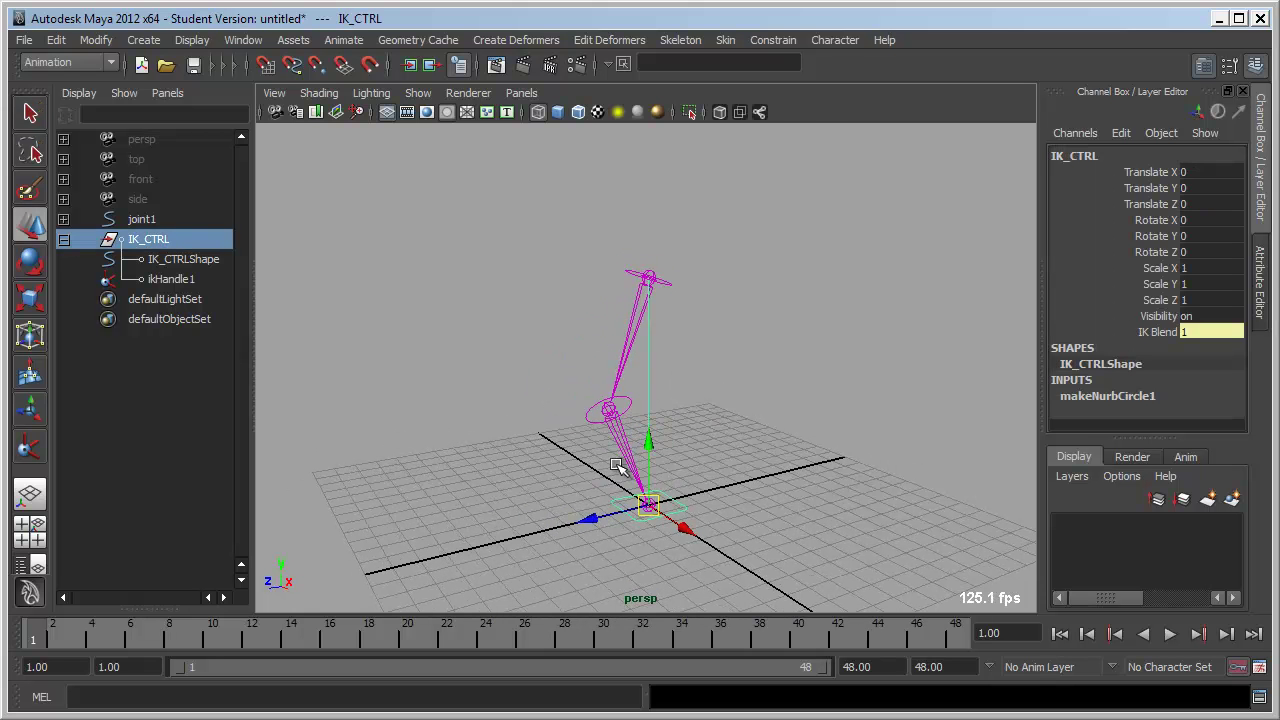
pyautogui.press('q')
pyautogui.click(536, 458)
pyautogui.keyDown('alt'); pyautogui.moveTo(536, 458); pyautogui.dragTo(670, 503); pyautogui.keyUp('alt')
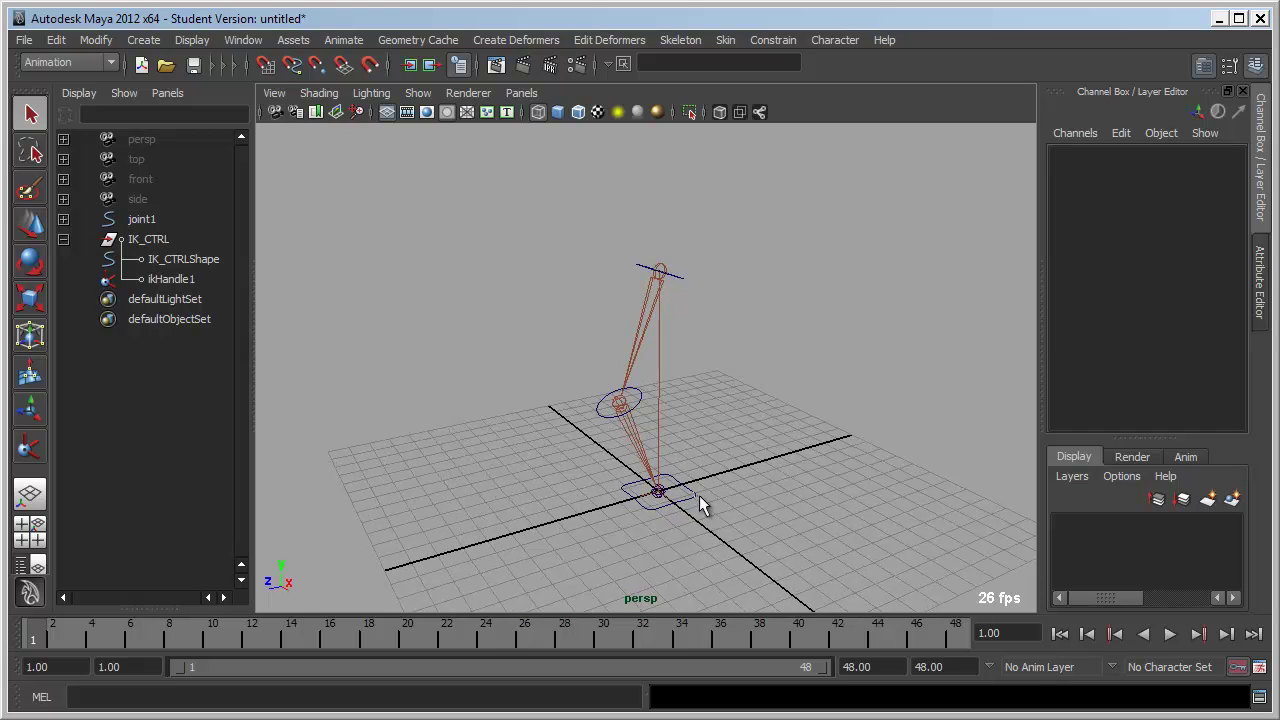
pyautogui.click(700, 496)
pyautogui.press('w')
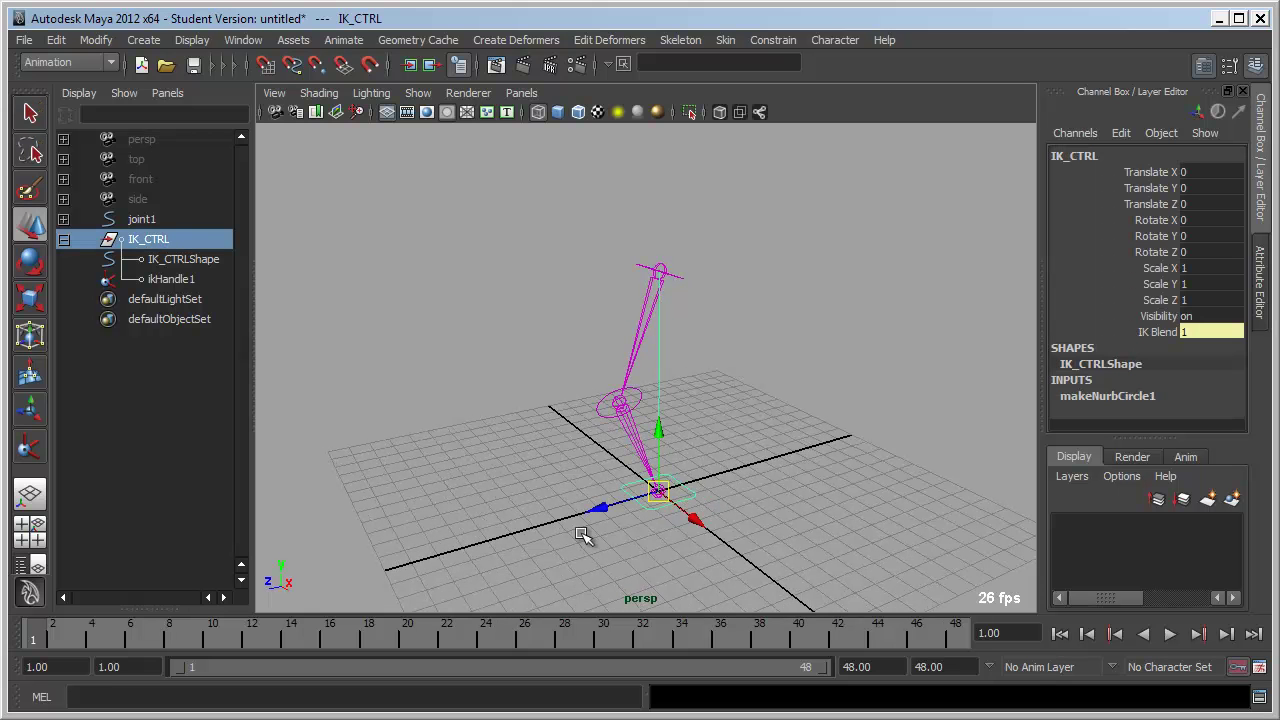
pyautogui.moveTo(1128, 226); pyautogui.dragTo(1138, 250)
pyautogui.moveTo(1134, 174); pyautogui.dragTo(1139, 222)
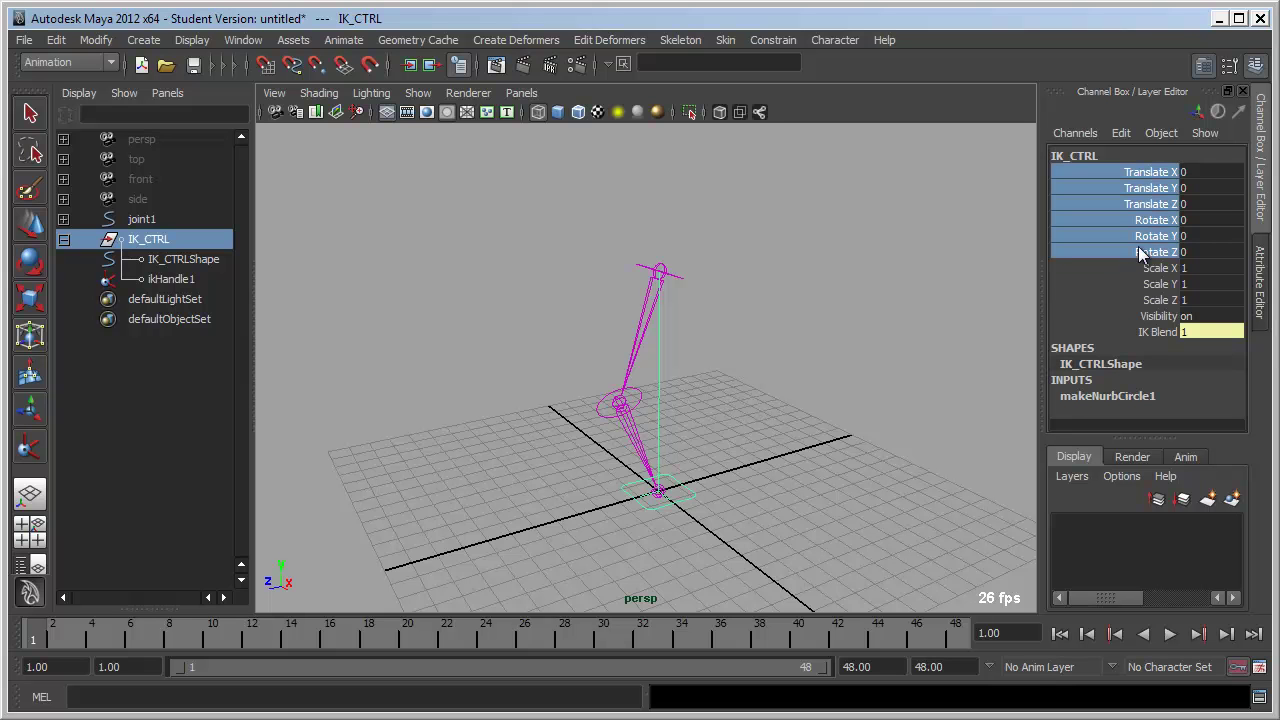
pyautogui.moveTo(1141, 203); pyautogui.dragTo(1141, 172)
pyautogui.rightClick(1149, 204)
pyautogui.click(1166, 226)
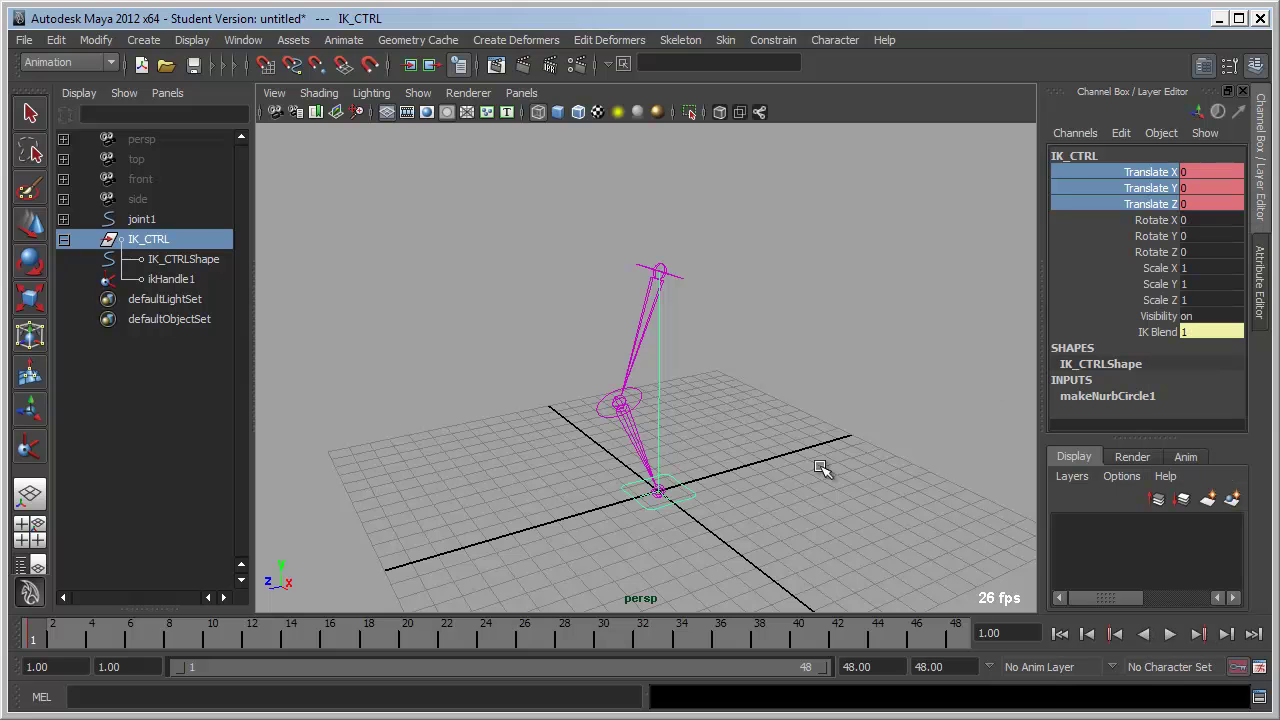
# Step: At frame 20, raise IK_CTRL up and out to -4.404, 3.652, 4.897, then play back
pyautogui.moveTo(270, 645)
pyautogui.mouseDown()
pyautogui.moveTo(434, 640)
pyautogui.moveTo(408, 640)
pyautogui.mouseUp()
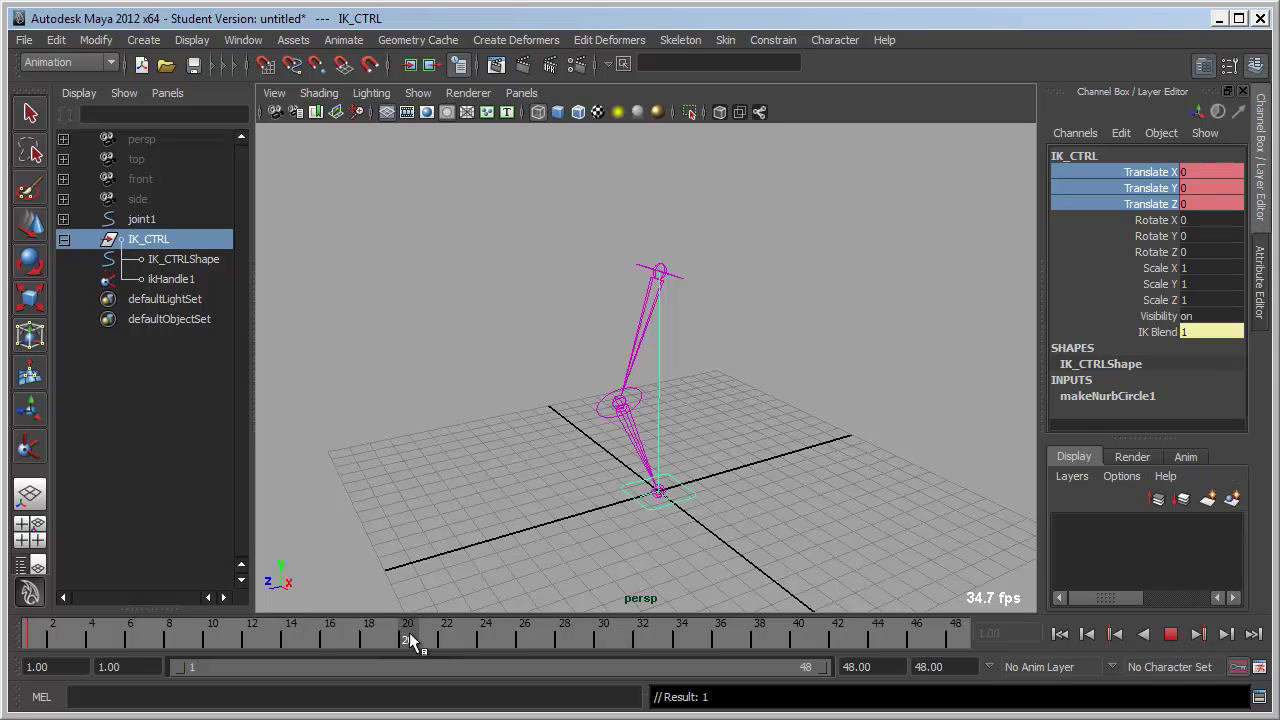
pyautogui.press('w')
pyautogui.moveTo(659, 497); pyautogui.dragTo(514, 405)
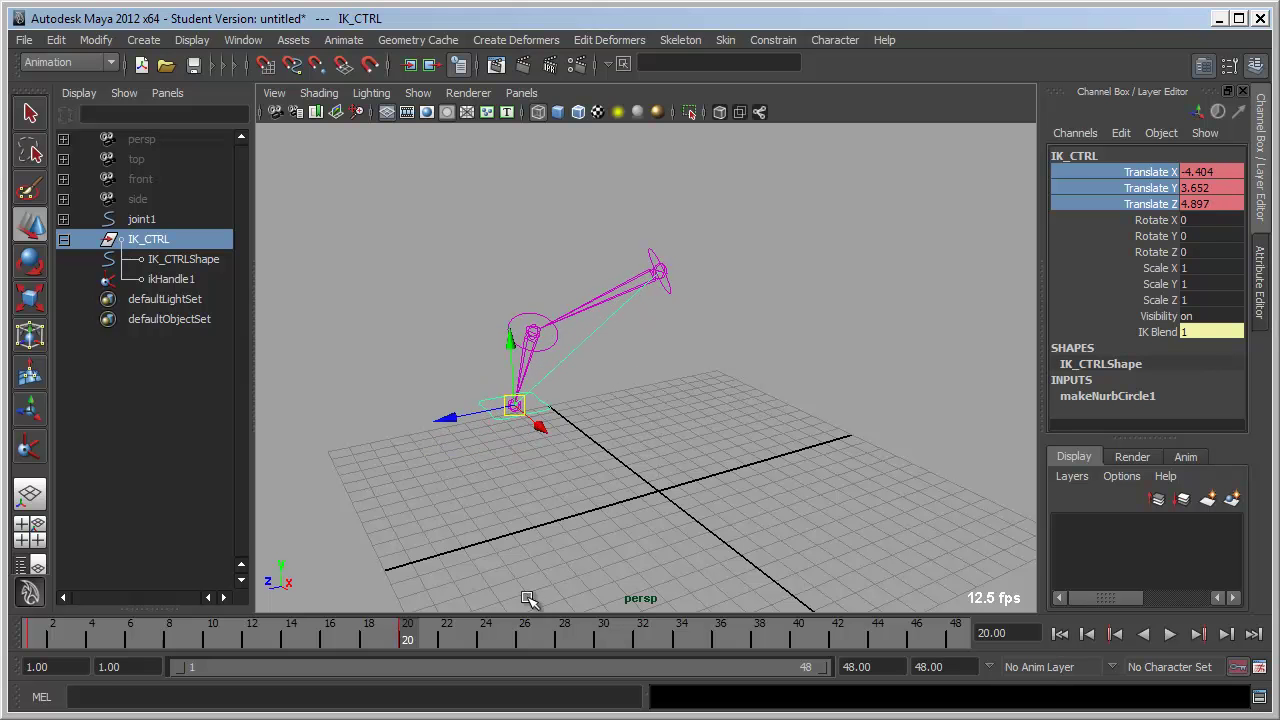
pyautogui.hotkey('alt', 'v')
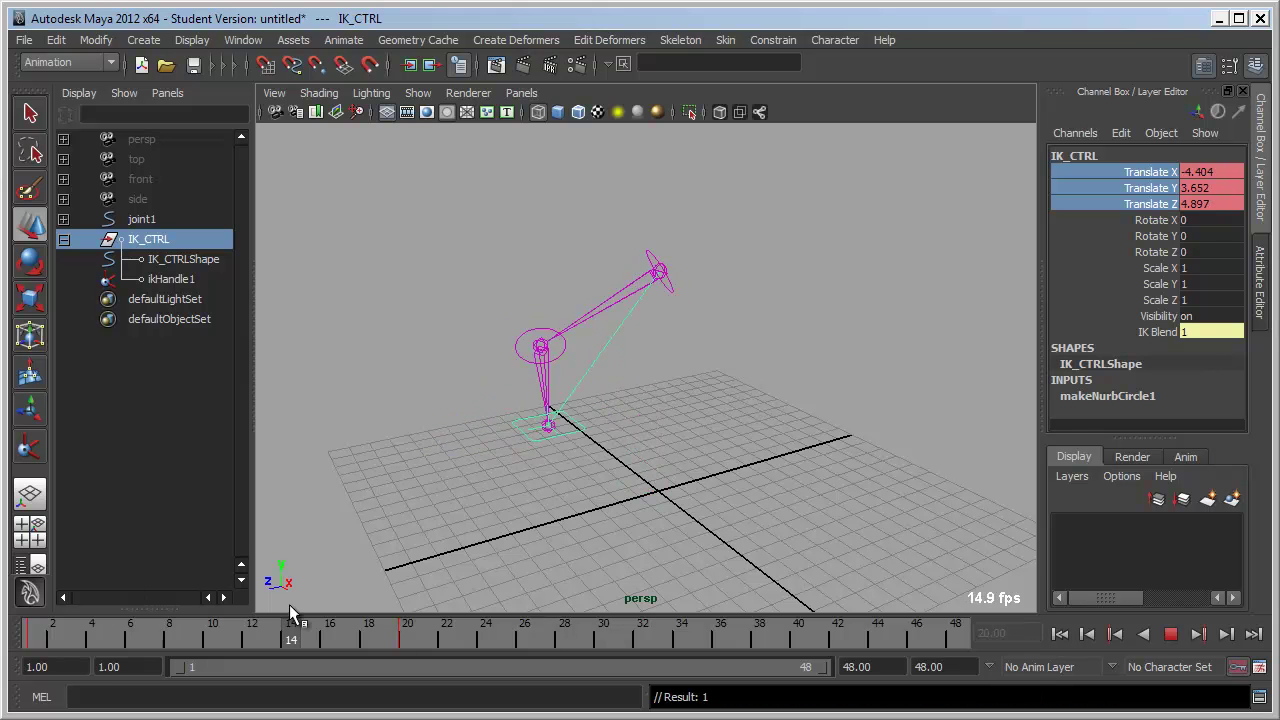
pyautogui.click(401, 635)
pyautogui.moveTo(571, 505)
pyautogui.keyDown('alt'); pyautogui.mouseDown()
pyautogui.moveTo(606, 463)
pyautogui.moveTo(672, 473)
pyautogui.moveTo(523, 471)
pyautogui.moveTo(527, 490)
pyautogui.mouseUp(); pyautogui.keyUp('alt')
# Step: Tear off the Animate > IK/FK Keys menu as a floating window beside the viewport
pyautogui.press('q')
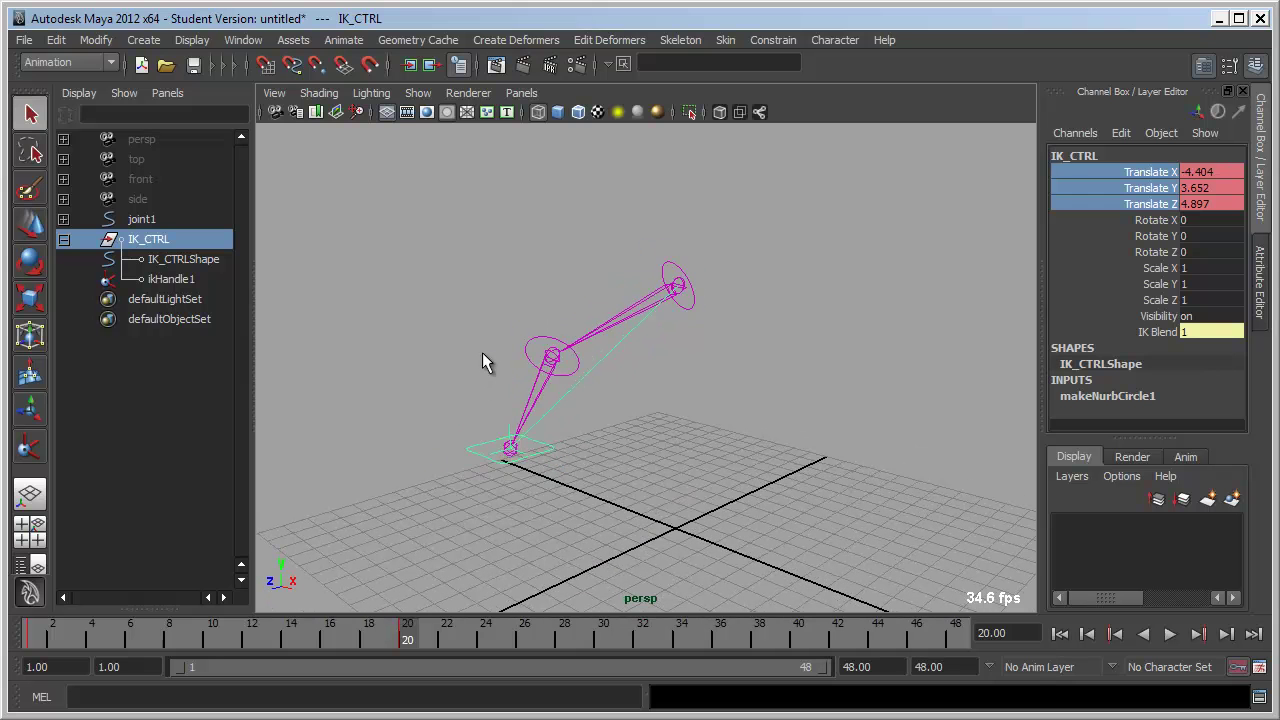
pyautogui.click(488, 385)
pyautogui.click(470, 447)
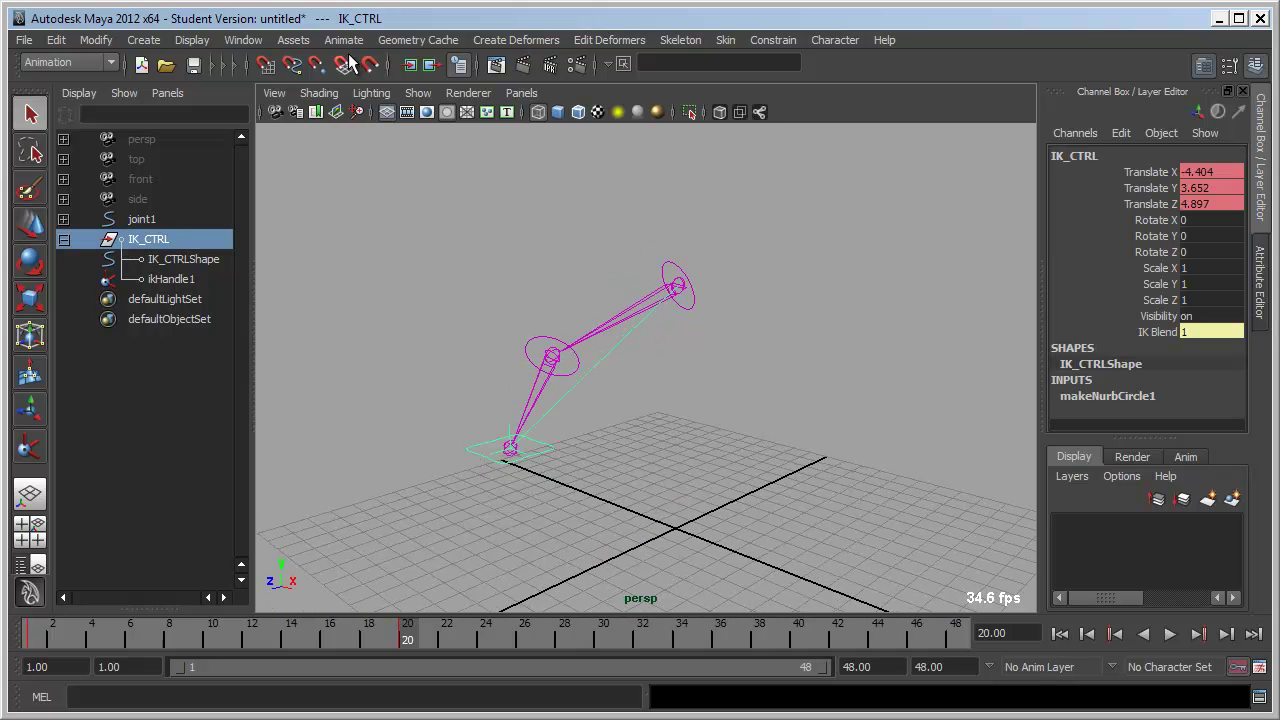
pyautogui.click(343, 40)
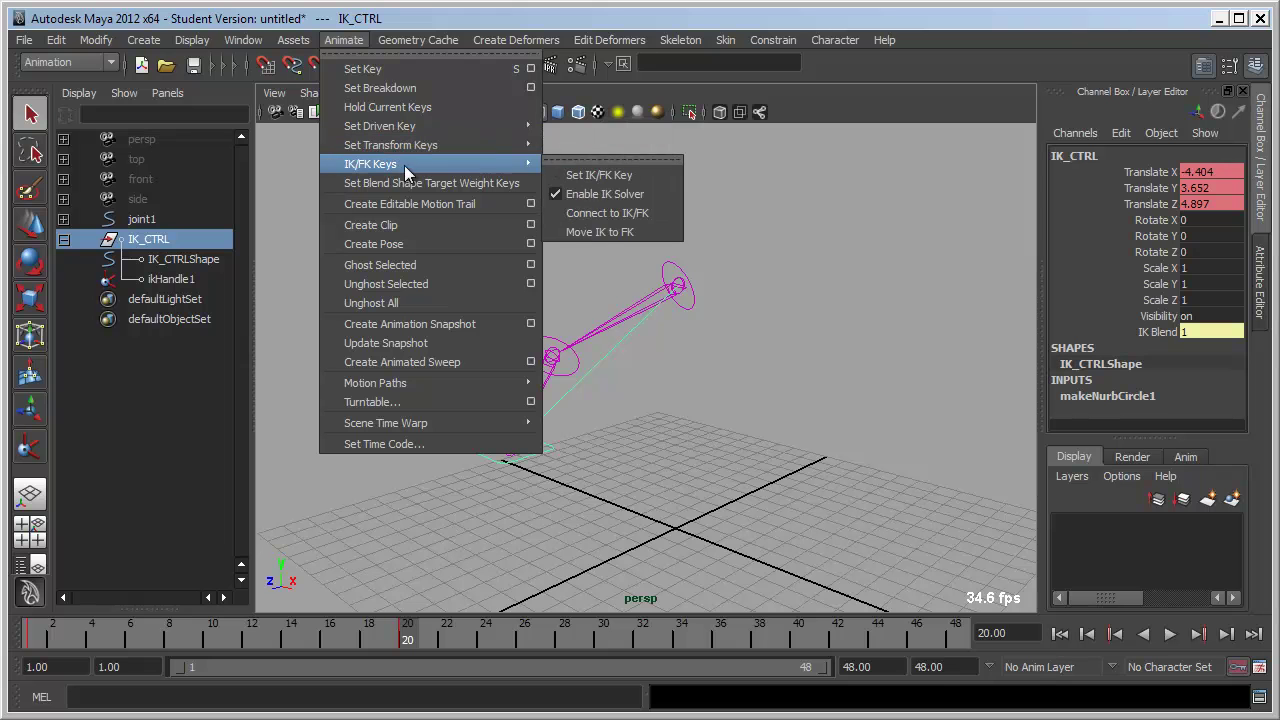
pyautogui.click(599, 158)
pyautogui.moveTo(613, 146); pyautogui.dragTo(860, 207)
pyautogui.moveTo(676, 427)
pyautogui.keyDown('alt'); pyautogui.mouseDown()
pyautogui.moveTo(605, 419)
pyautogui.moveTo(573, 441)
pyautogui.mouseUp(); pyautogui.keyUp('alt')
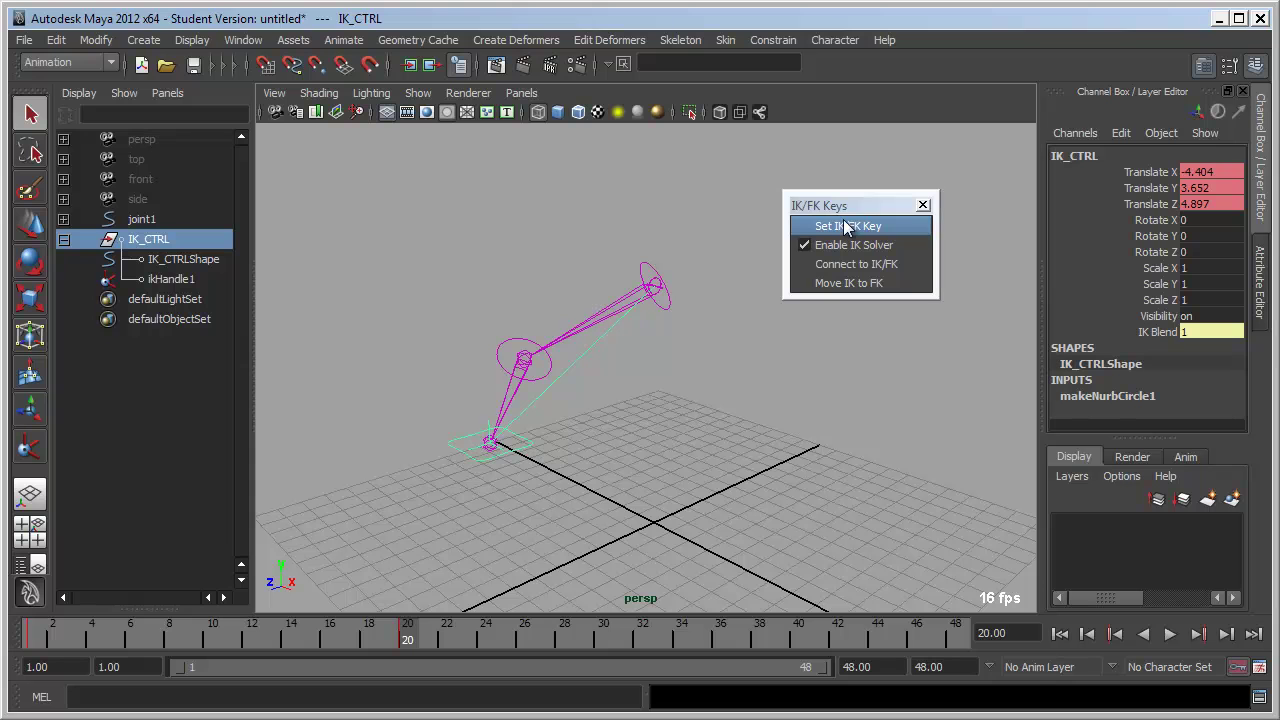
# Step: At frame 21, set ikHandle1's Ik Blend to 0 to switch the leg to FK
pyautogui.click(424, 641)
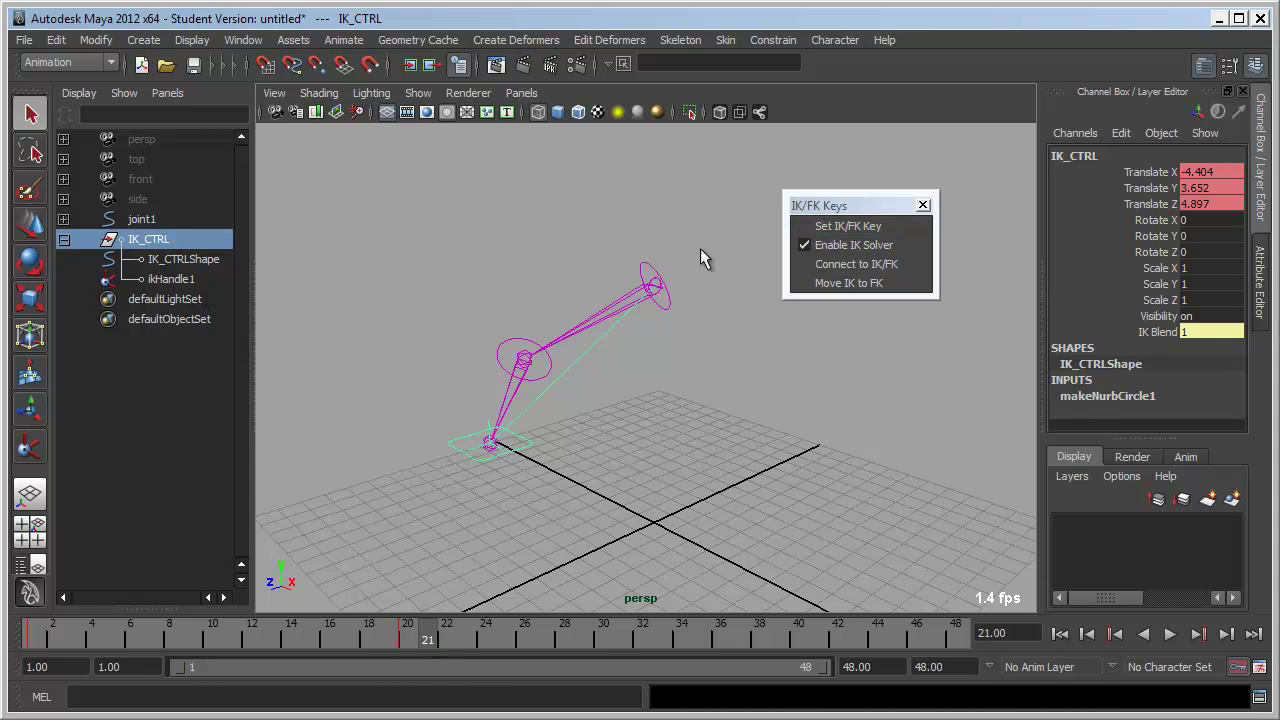
pyautogui.click(188, 276)
pyautogui.scroll(-2, 1200, 398)
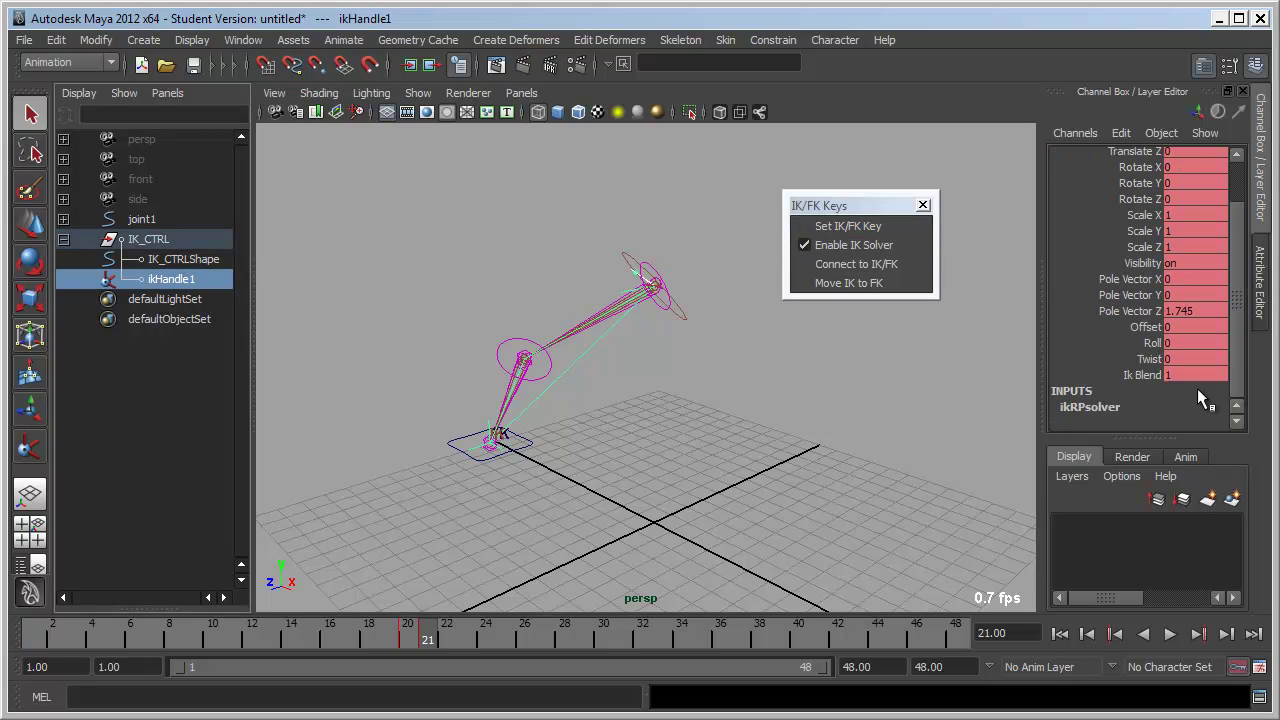
pyautogui.write('0')
pyautogui.press('Return')
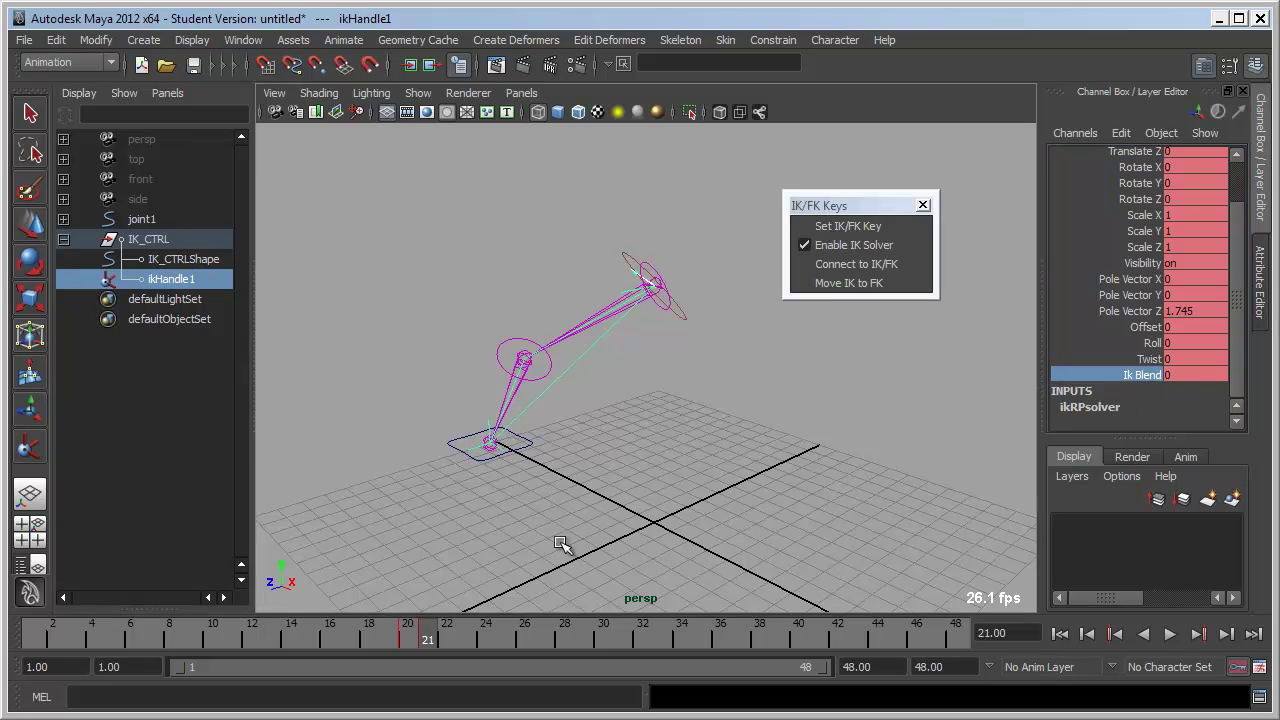
# Step: Play the animation back to review the IK-to-FK switch
pyautogui.hotkey('alt', 'v')
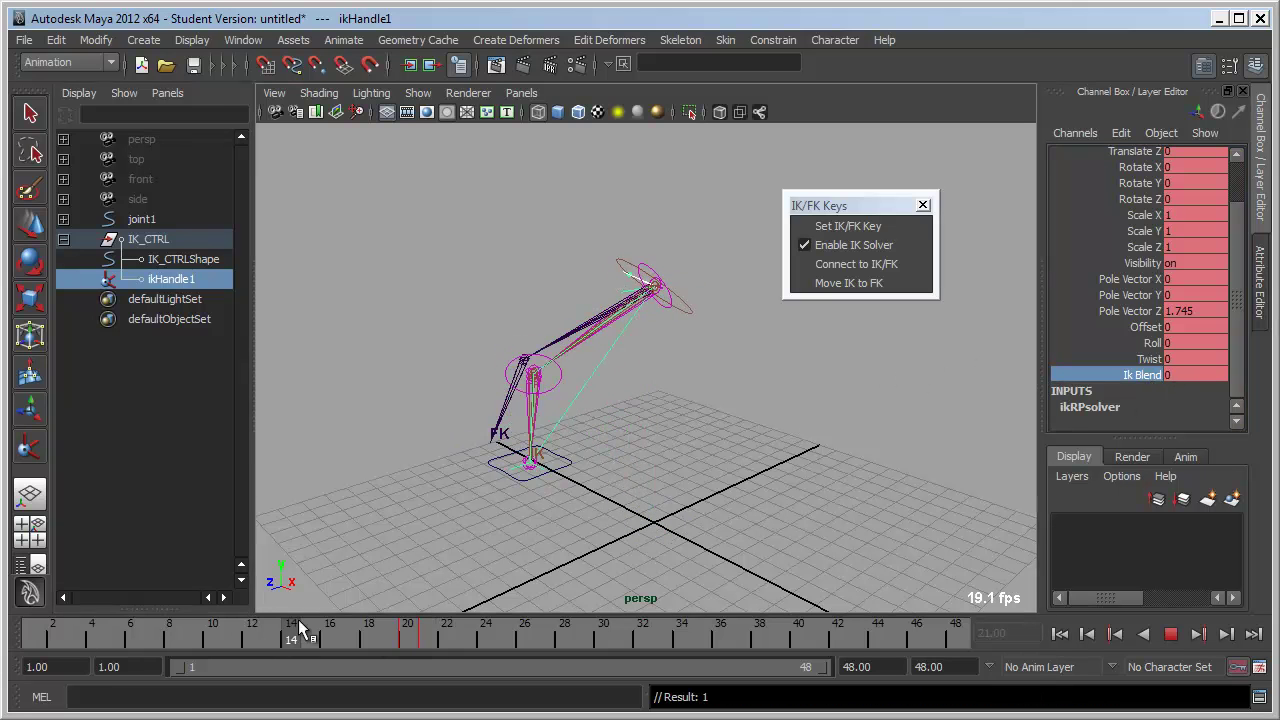
pyautogui.press('Escape')
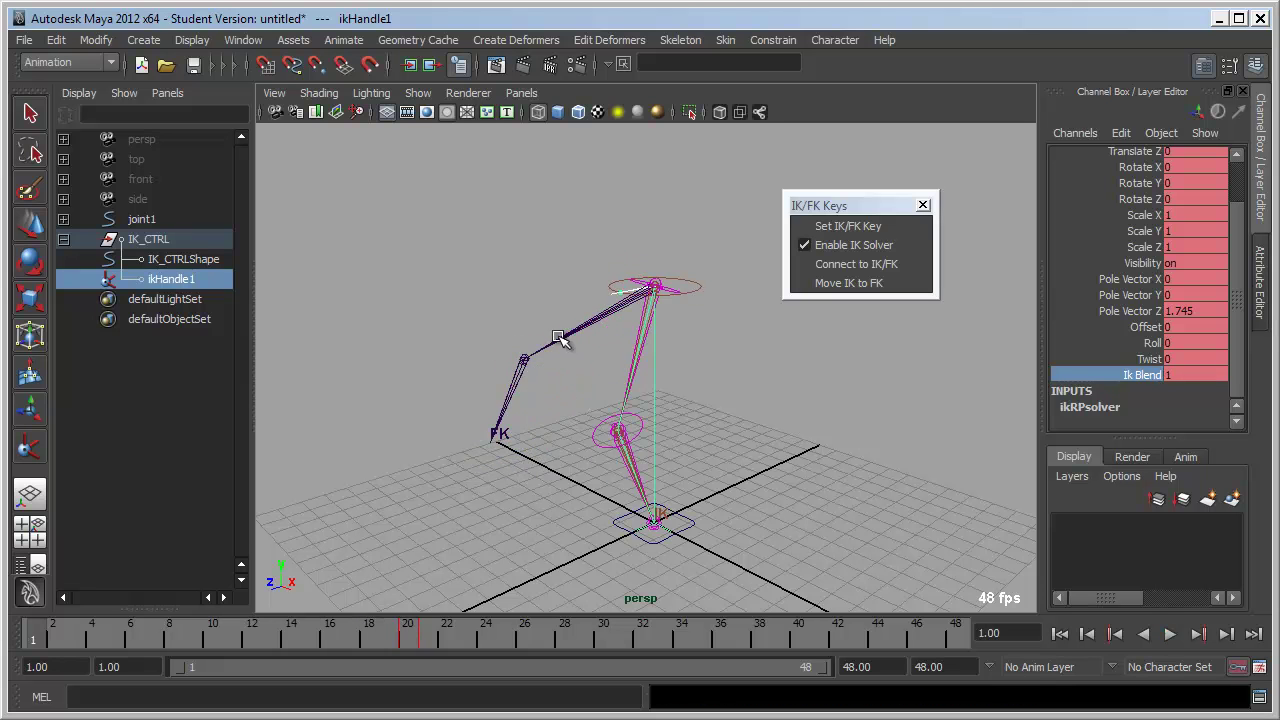
pyautogui.click(539, 384)
pyautogui.hotkey('alt', 'v')
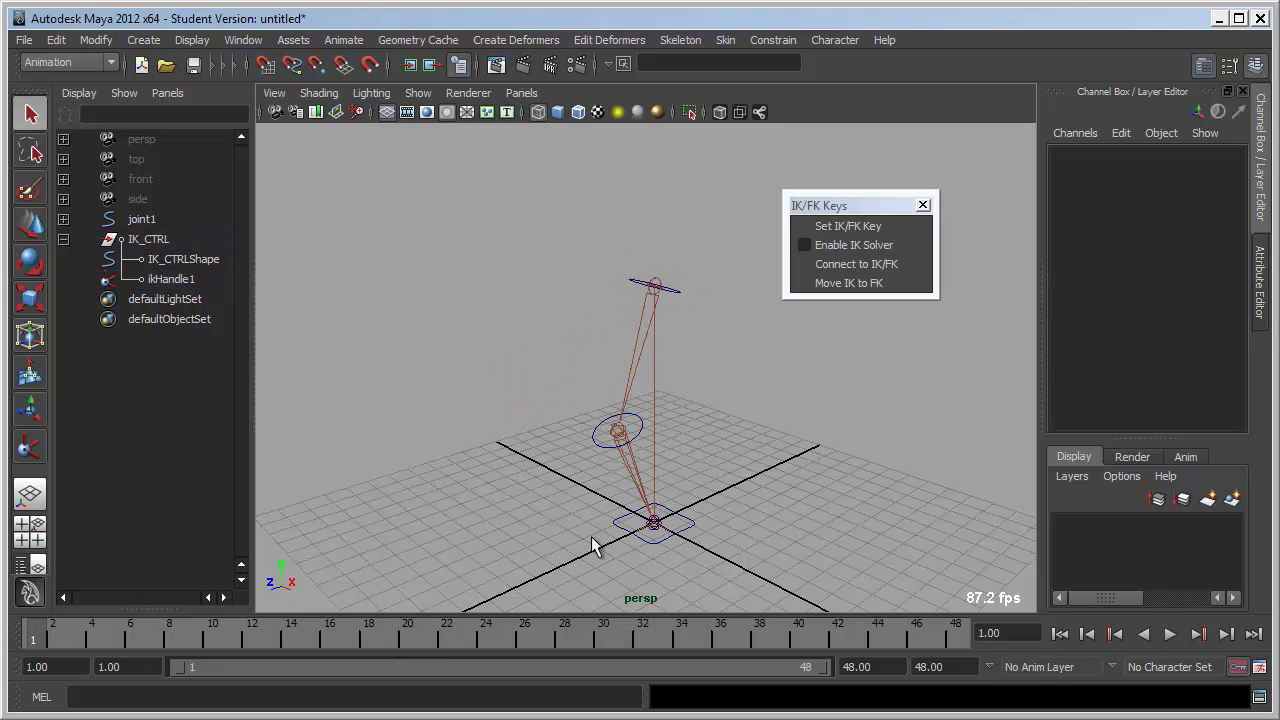
pyautogui.press('Escape')
pyautogui.click(620, 543)
pyautogui.hotkey('alt', 'v')
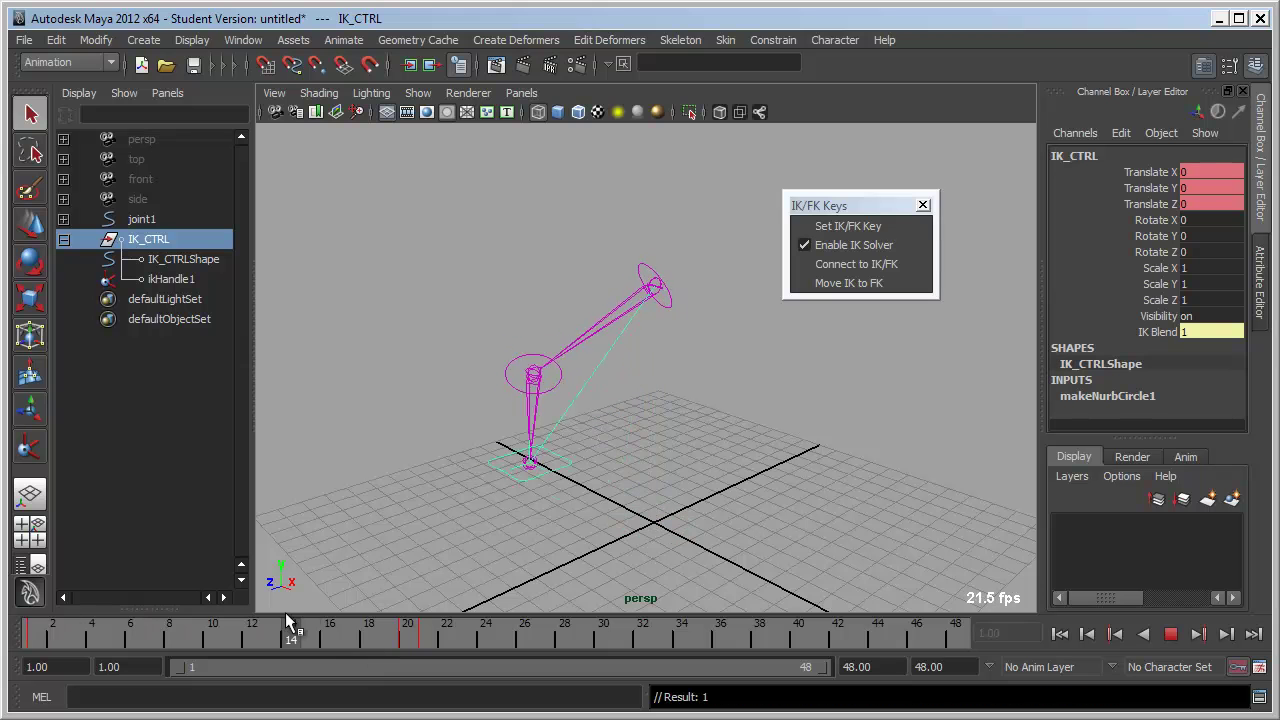
# Step: Key joint2's Rotate X, Y and Z at frame 21
pyautogui.click(425, 638)
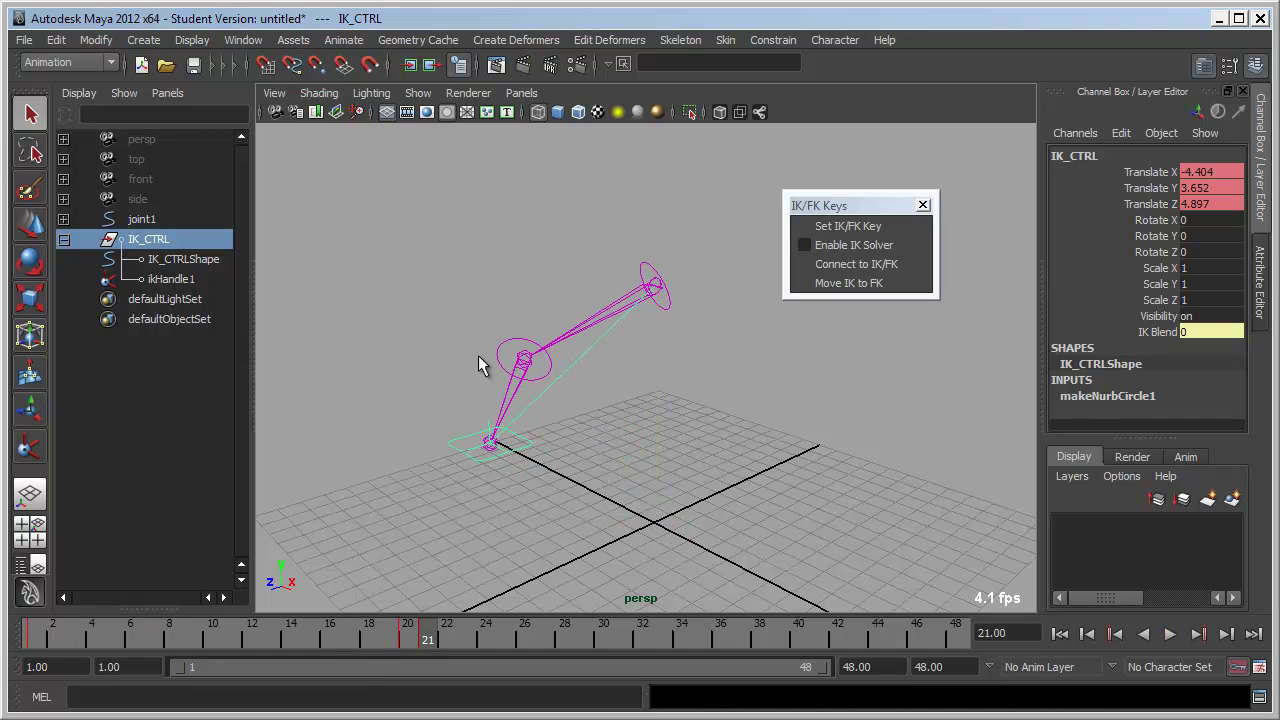
pyautogui.click(575, 338)
pyautogui.click(530, 388)
pyautogui.moveTo(519, 404)
pyautogui.keyDown('alt'); pyautogui.mouseDown()
pyautogui.moveTo(663, 429)
pyautogui.moveTo(627, 446)
pyautogui.mouseUp(); pyautogui.keyUp('alt')
pyautogui.moveTo(1145, 220); pyautogui.dragTo(1145, 252)
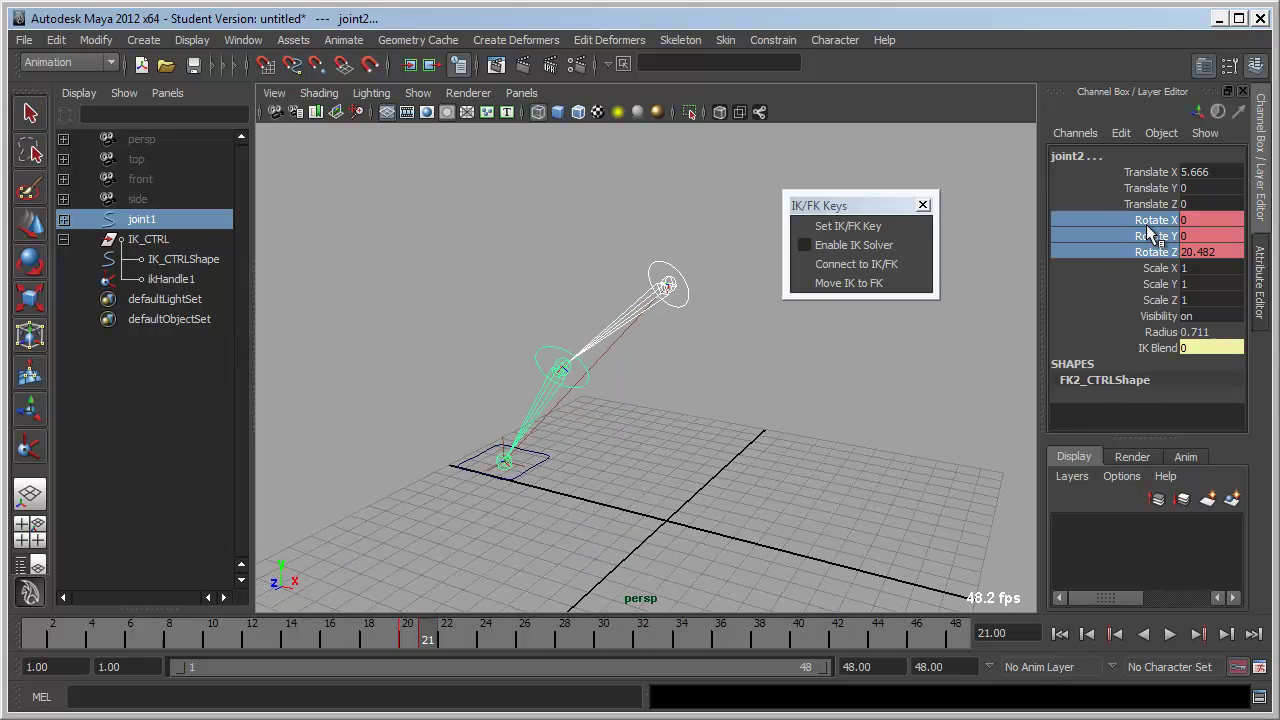
pyautogui.rightClick(1150, 232)
pyautogui.click(1161, 259)
# Step: At frame 33, bend joint2 and rotate joint1 to swing the whole leg
pyautogui.click(662, 637)
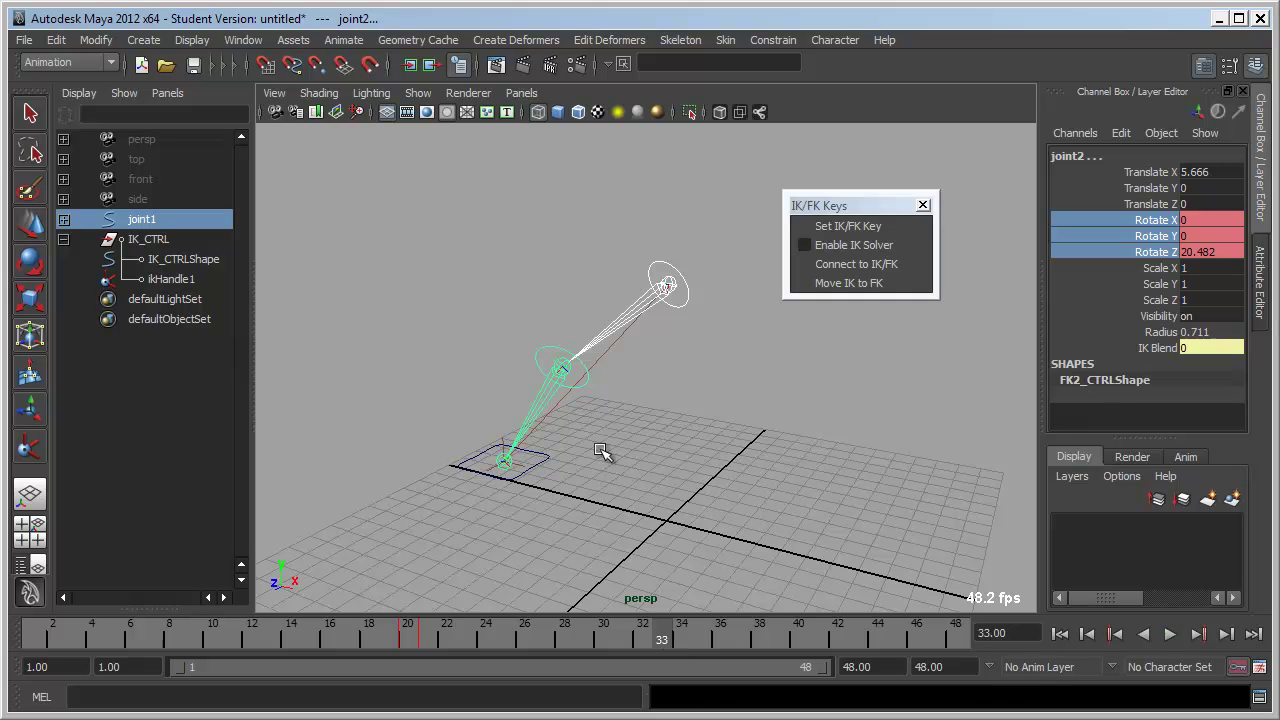
pyautogui.keyDown('alt'); pyautogui.moveTo(603, 449); pyautogui.dragTo(565, 470); pyautogui.keyUp('alt')
pyautogui.press('e')
pyautogui.moveTo(509, 372)
pyautogui.mouseDown()
pyautogui.moveTo(543, 349)
pyautogui.moveTo(530, 360)
pyautogui.mouseUp()
pyautogui.click(509, 437)
pyautogui.click(521, 412)
pyautogui.press('q')
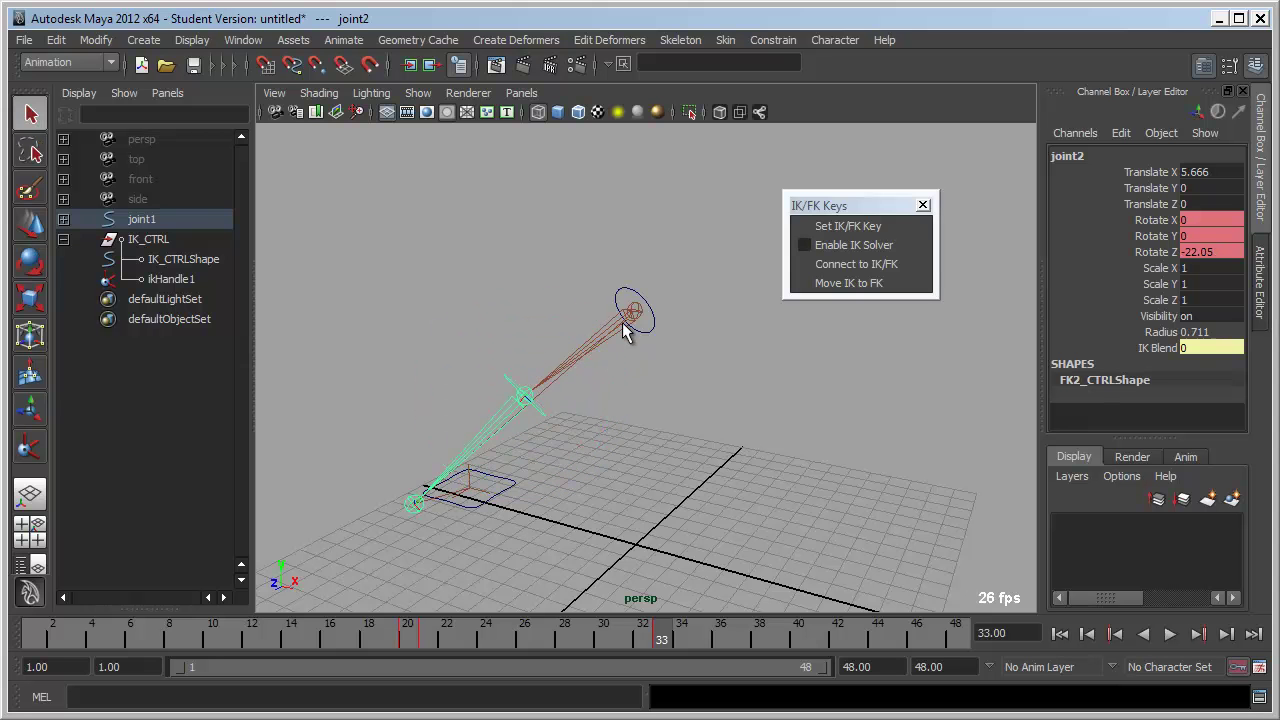
pyautogui.click(626, 326)
pyautogui.keyDown('alt'); pyautogui.moveTo(643, 349); pyautogui.dragTo(550, 338); pyautogui.keyUp('alt')
pyautogui.press('e')
pyautogui.moveTo(557, 286)
pyautogui.mouseDown()
pyautogui.moveTo(600, 314)
pyautogui.moveTo(571, 314)
pyautogui.moveTo(624, 393)
pyautogui.mouseUp()
# Step: Bend the knee (joint2) further at frame 40 and to about -7.5 degrees at frame 48
pyautogui.moveTo(628, 630)
pyautogui.mouseDown()
pyautogui.moveTo(434, 631)
pyautogui.moveTo(799, 634)
pyautogui.mouseUp()
pyautogui.click(480, 306)
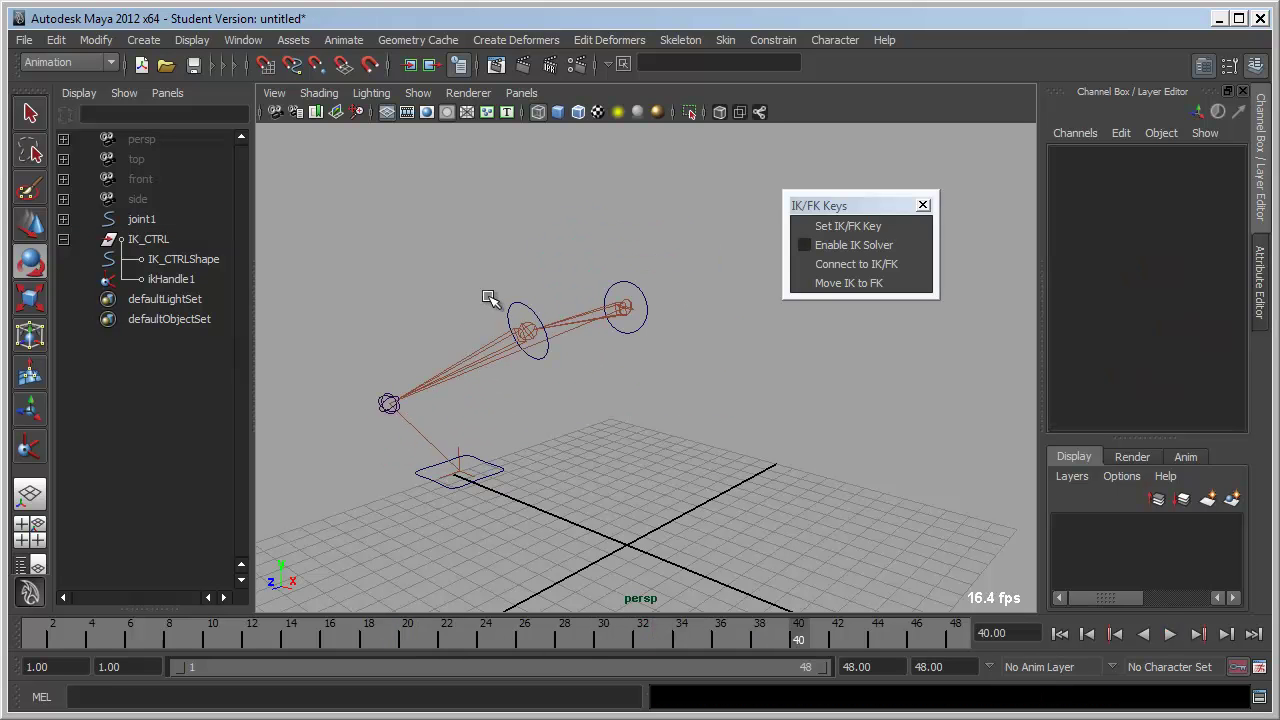
pyautogui.click(533, 318)
pyautogui.moveTo(521, 287); pyautogui.dragTo(457, 363)
pyautogui.moveTo(766, 623); pyautogui.dragTo(957, 632)
pyautogui.moveTo(477, 311); pyautogui.dragTo(586, 277)
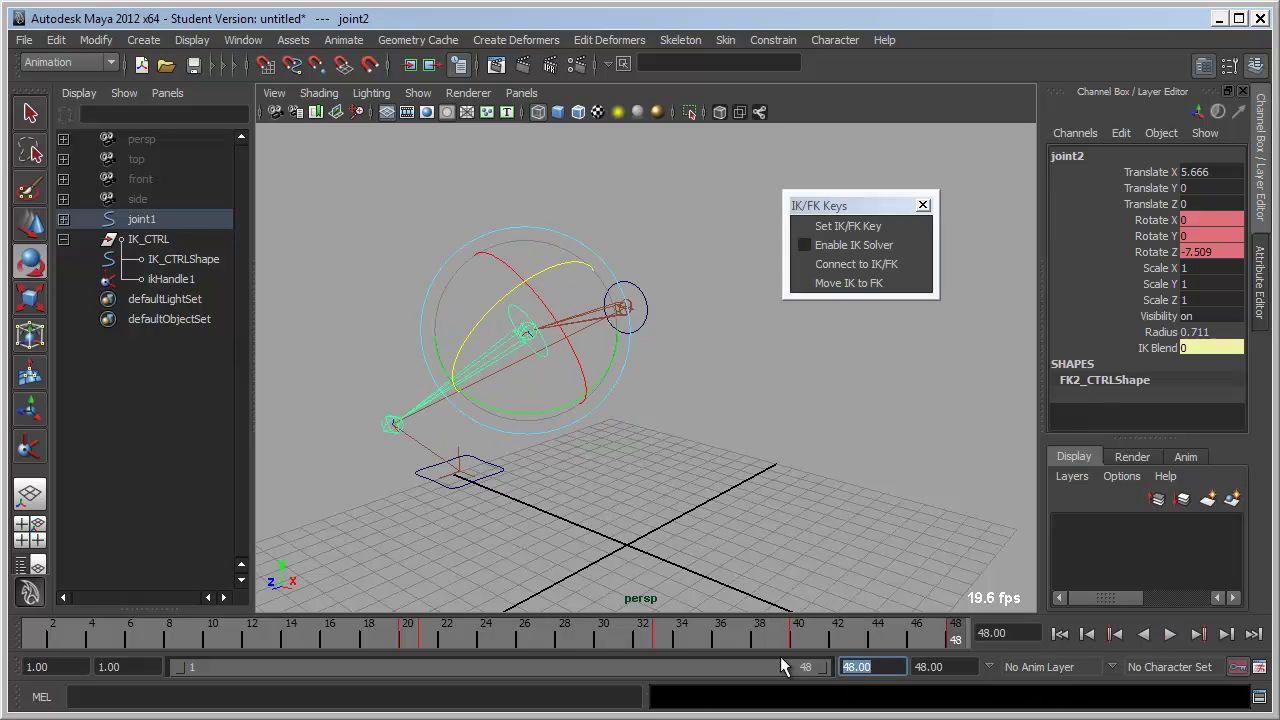
# Step: Extend the playback end to 60, then to 80, playing the animation after each
pyautogui.write('60')
pyautogui.press('Return')
pyautogui.hotkey('alt', 'v')
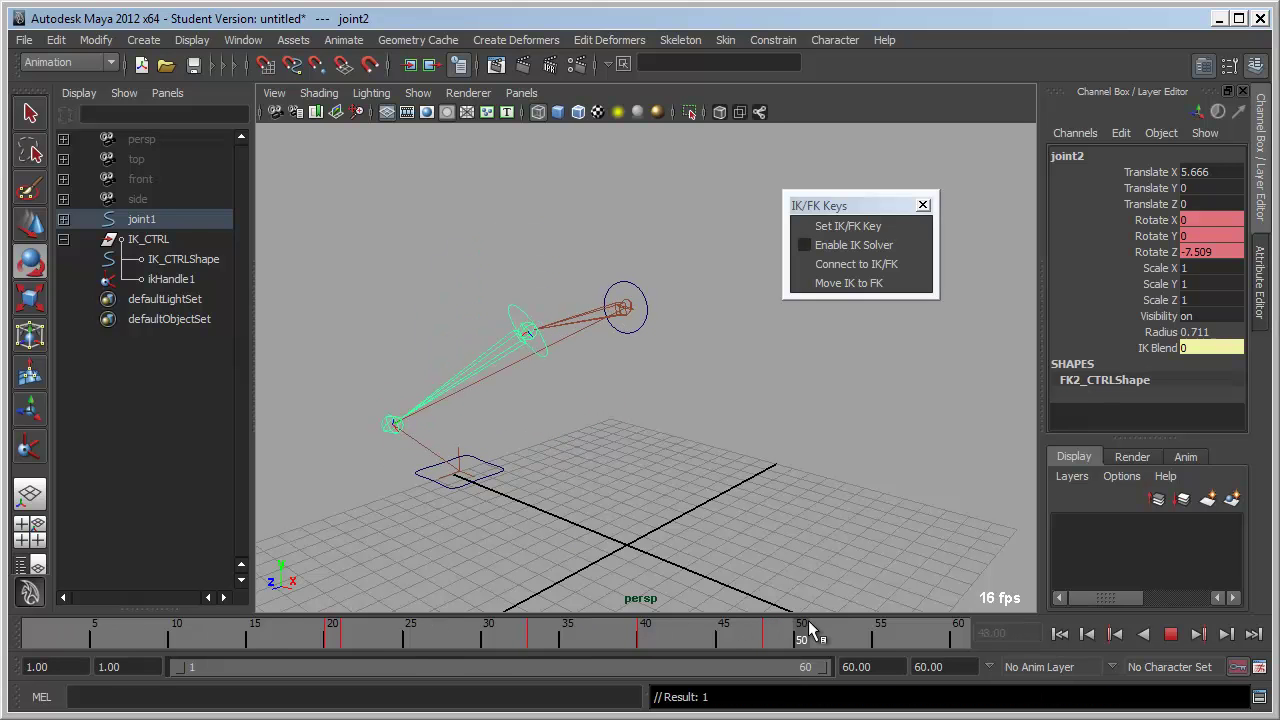
pyautogui.click(862, 634)
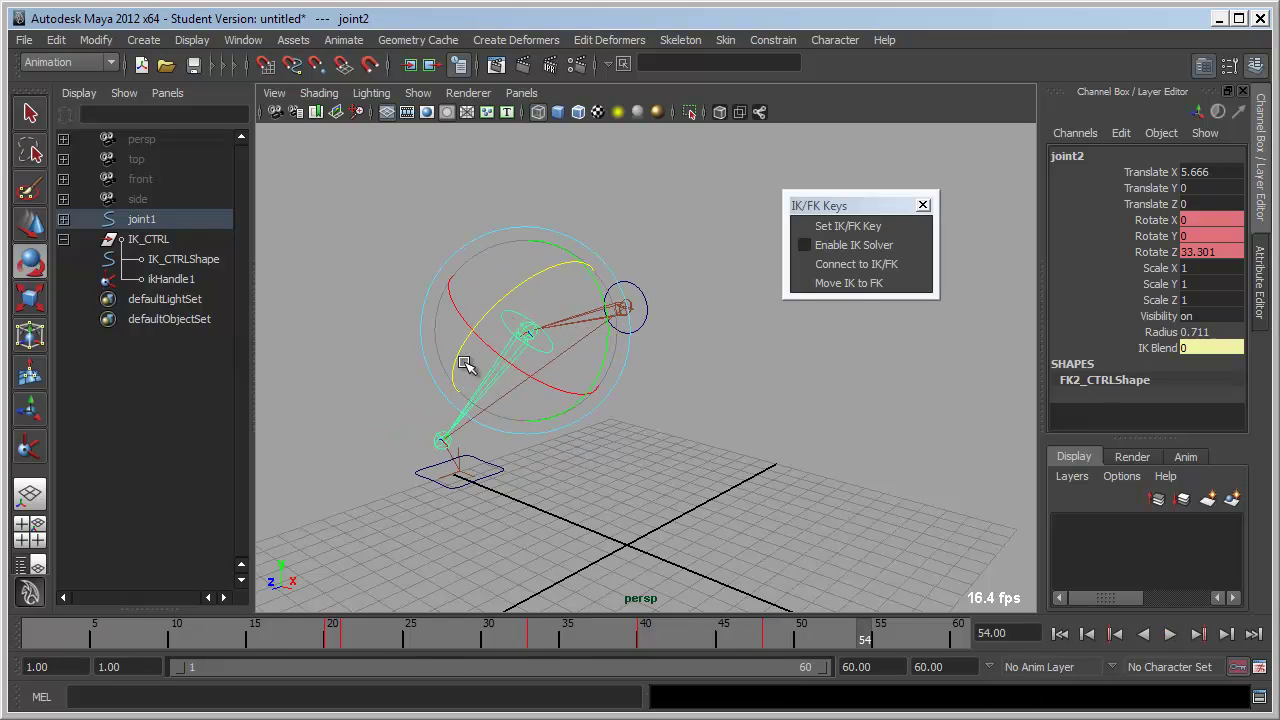
pyautogui.hotkey('alt', 'v')
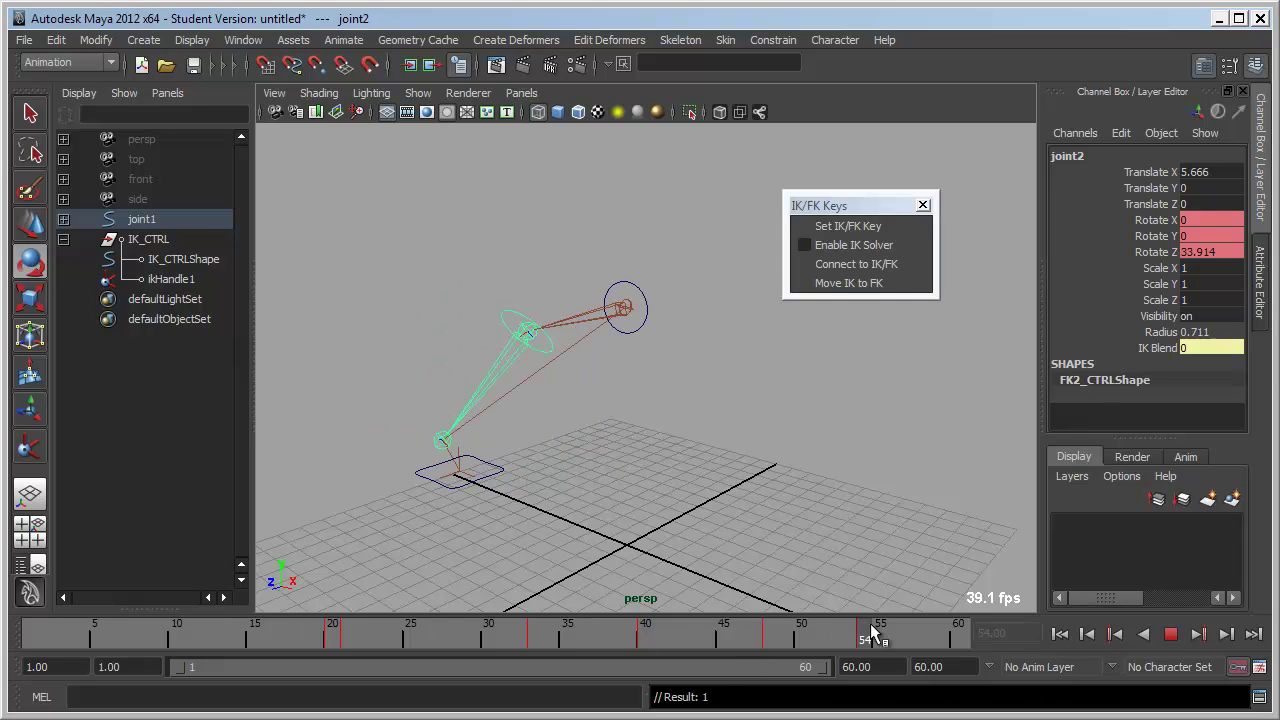
pyautogui.click(949, 645)
pyautogui.write('80')
pyautogui.press('Return')
pyautogui.hotkey('alt', 'v')
pyautogui.click(808, 632)
# Step: At frame 67, rotate joint2 and joint1 so the leg stands upright with the knee bent
pyautogui.press('q')
pyautogui.click(614, 349)
pyautogui.click(557, 357)
pyautogui.keyDown('shift'); pyautogui.click(505, 375); pyautogui.keyUp('shift')
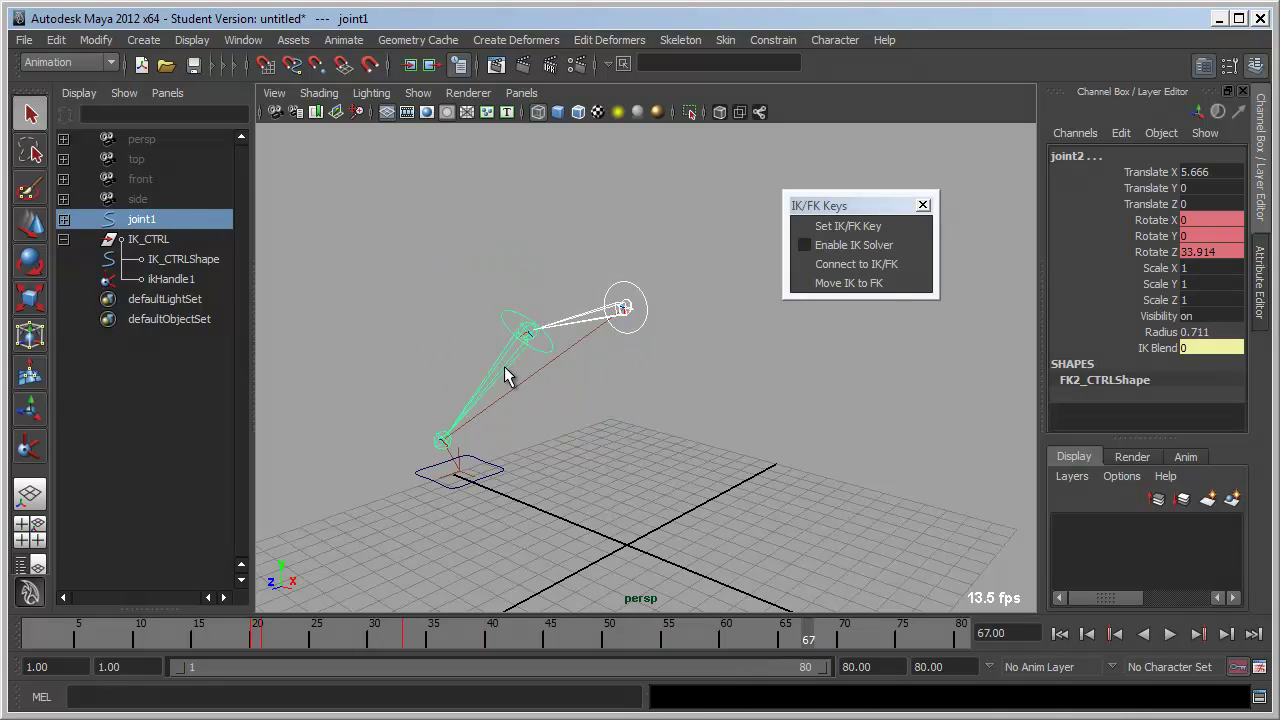
pyautogui.press('e')
pyautogui.moveTo(600, 306)
pyautogui.mouseDown()
pyautogui.moveTo(583, 290)
pyautogui.moveTo(636, 398)
pyautogui.moveTo(651, 320)
pyautogui.mouseUp()
pyautogui.click(588, 292)
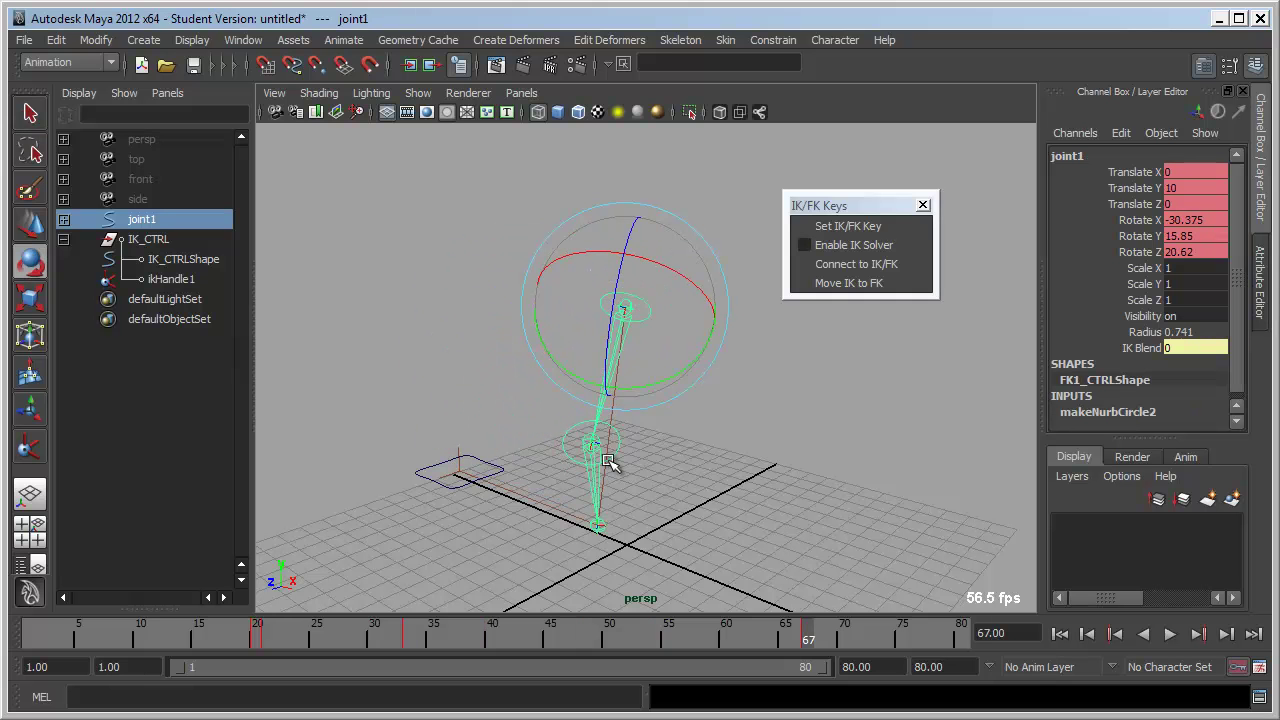
pyautogui.press('q')
pyautogui.click(606, 480)
pyautogui.click(593, 497)
pyautogui.press('e')
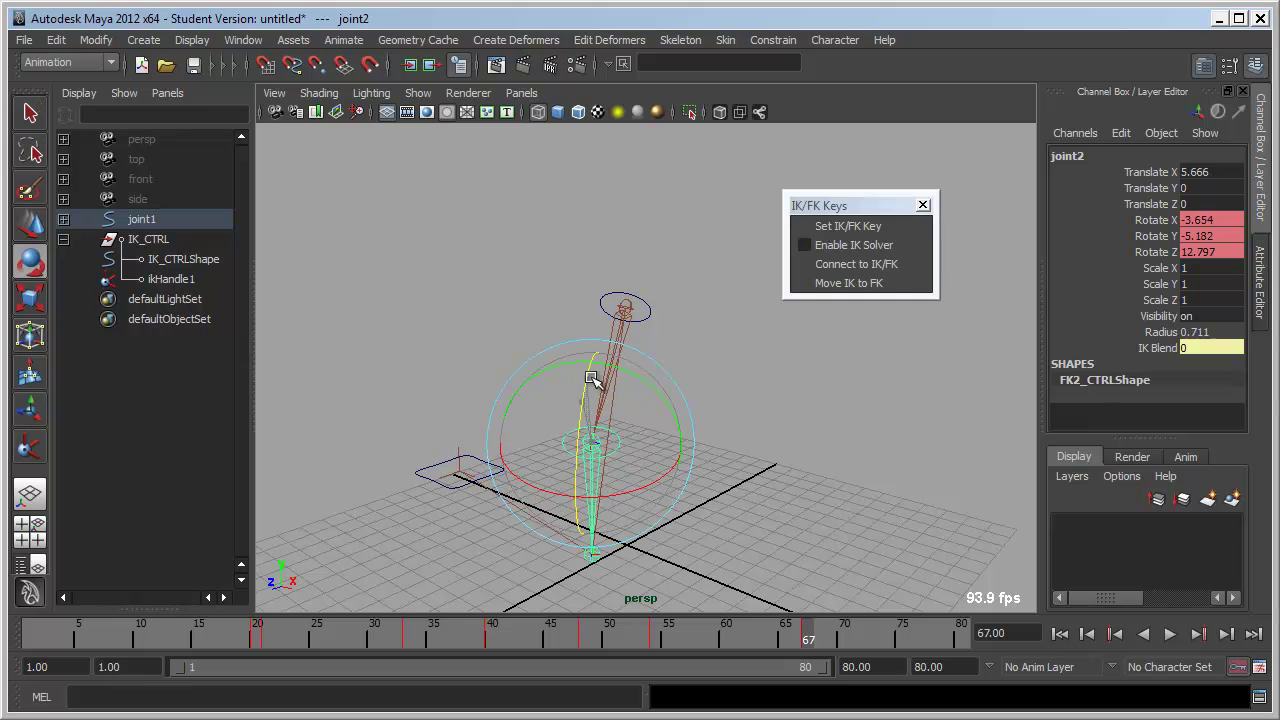
# Step: Scrub around frame 67 and select IK_CTRL, which snaps to 0.68, 0.94, 2.76
pyautogui.moveTo(751, 612)
pyautogui.mouseDown()
pyautogui.moveTo(480, 623)
pyautogui.moveTo(506, 608)
pyautogui.moveTo(805, 625)
pyautogui.mouseUp()
pyautogui.keyDown('alt'); pyautogui.moveTo(720, 540); pyautogui.dragTo(452, 268); pyautogui.keyUp('alt')
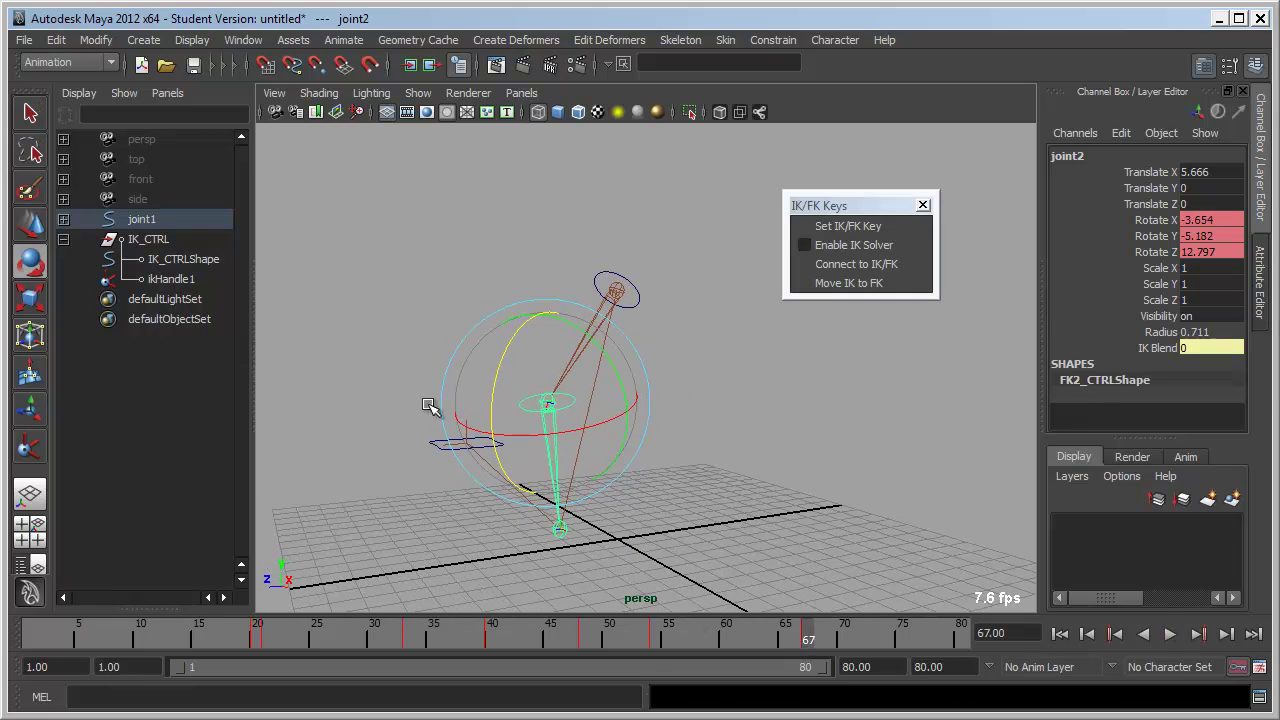
pyautogui.keyDown('alt'); pyautogui.moveTo(483, 497); pyautogui.dragTo(619, 420); pyautogui.keyUp('alt')
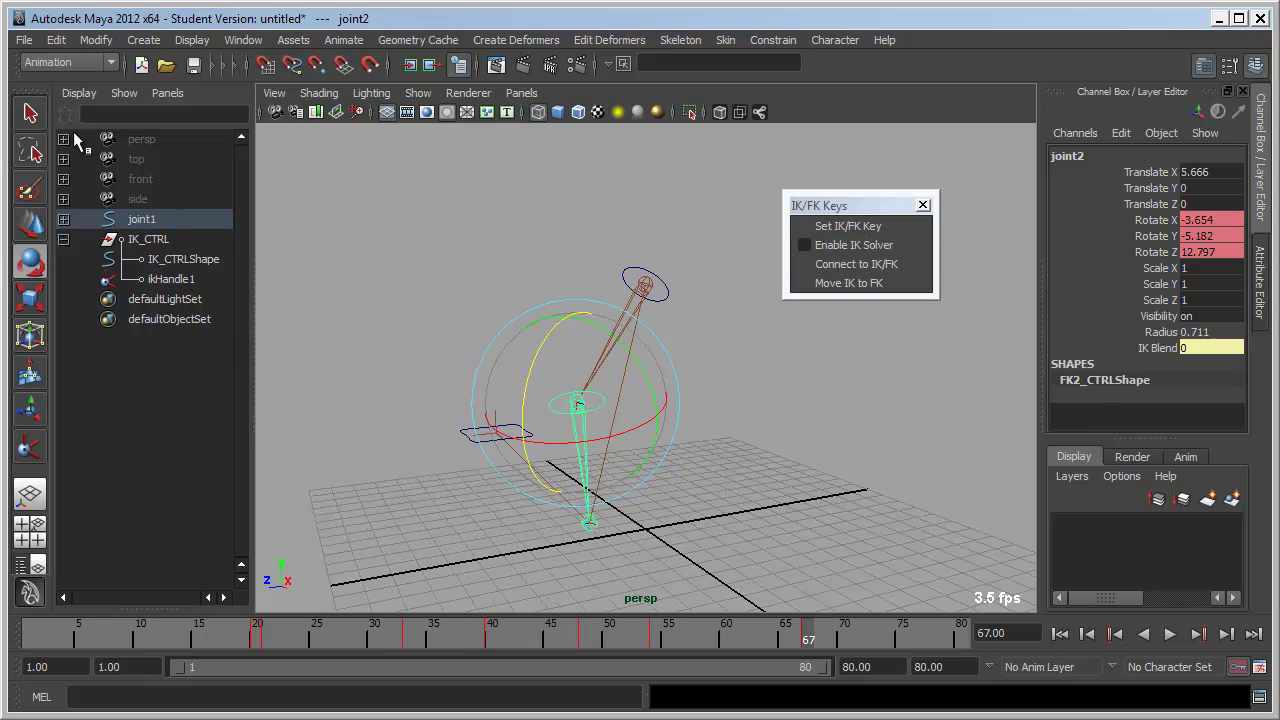
pyautogui.press('q')
pyautogui.click(460, 440)
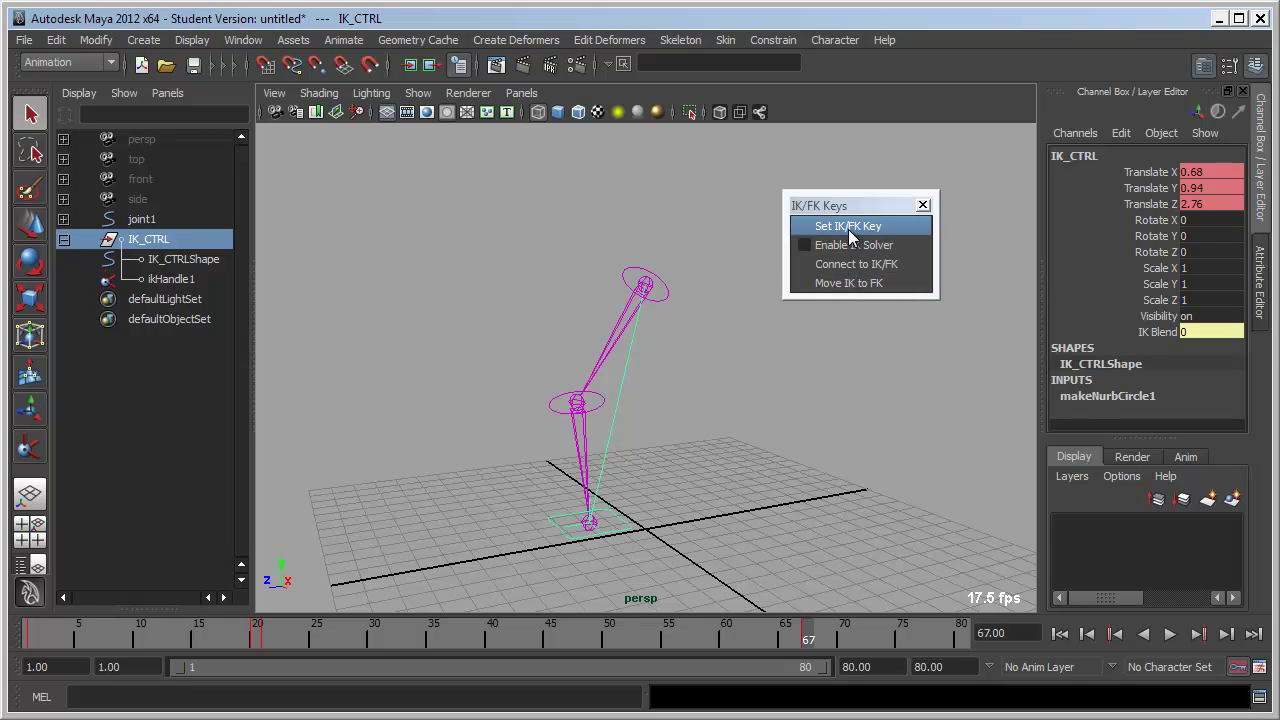
# Step: At frame 68, raise ikHandle1's Ik Blend from 0 to 1 to return to IK
pyautogui.click(821, 628)
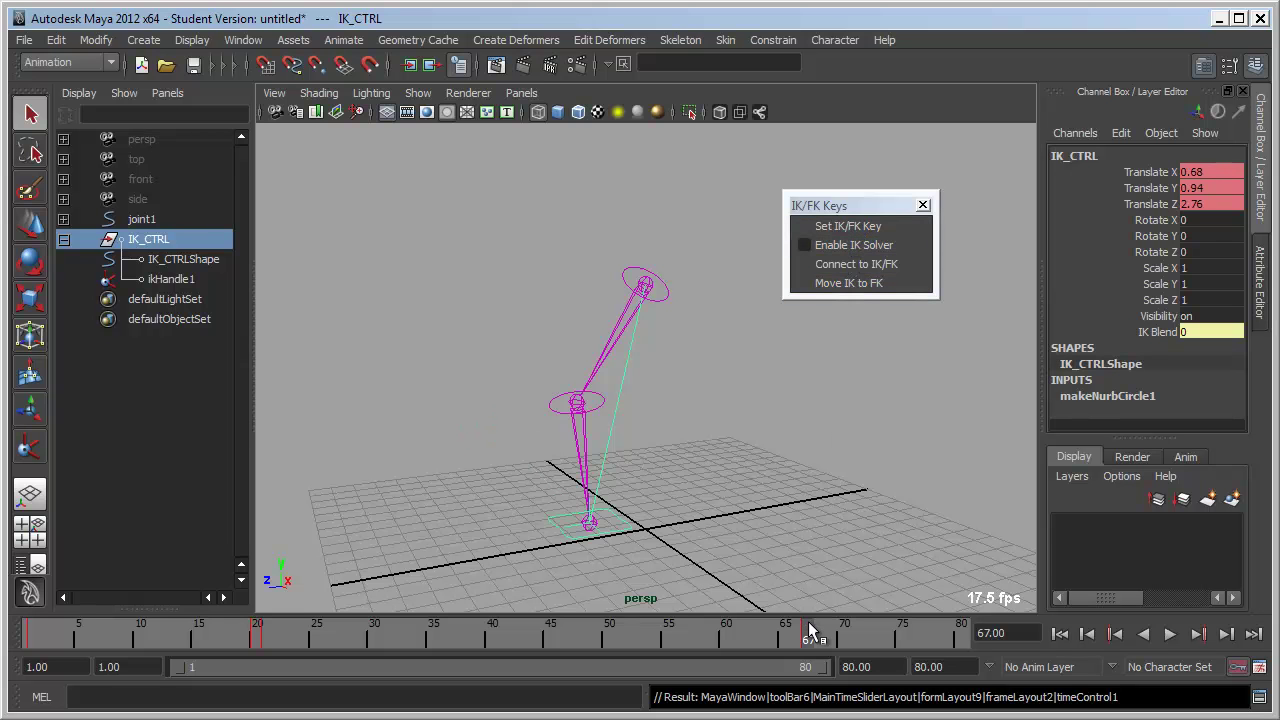
pyautogui.click(874, 237)
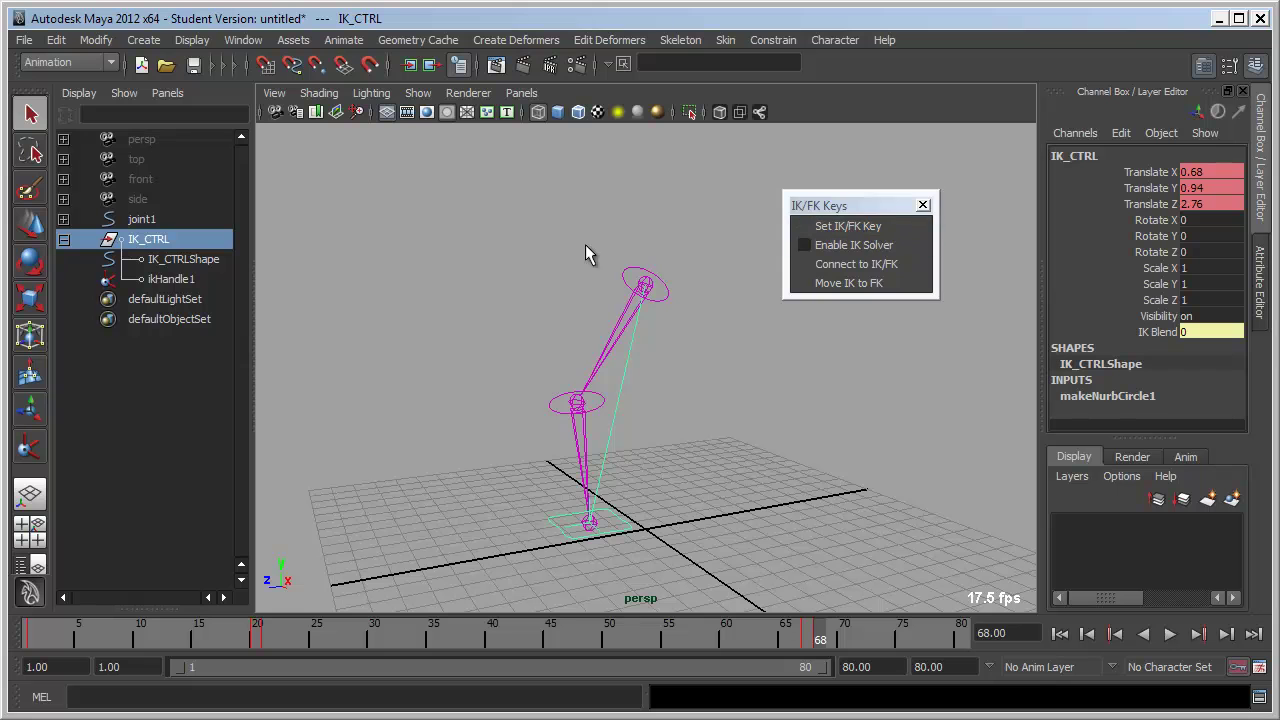
pyautogui.click(161, 281)
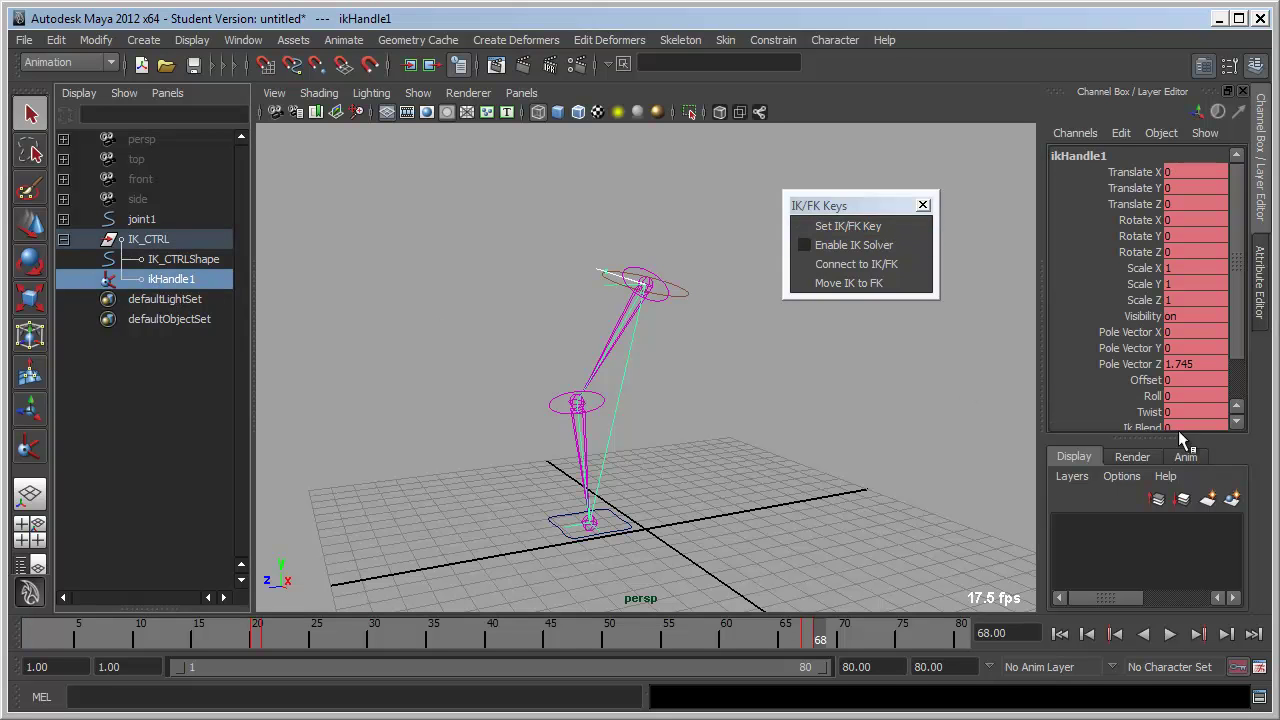
pyautogui.scroll(-2, 1232, 397)
pyautogui.click(1145, 375)
pyautogui.moveTo(962, 368); pyautogui.dragTo(892, 355, button='middle')
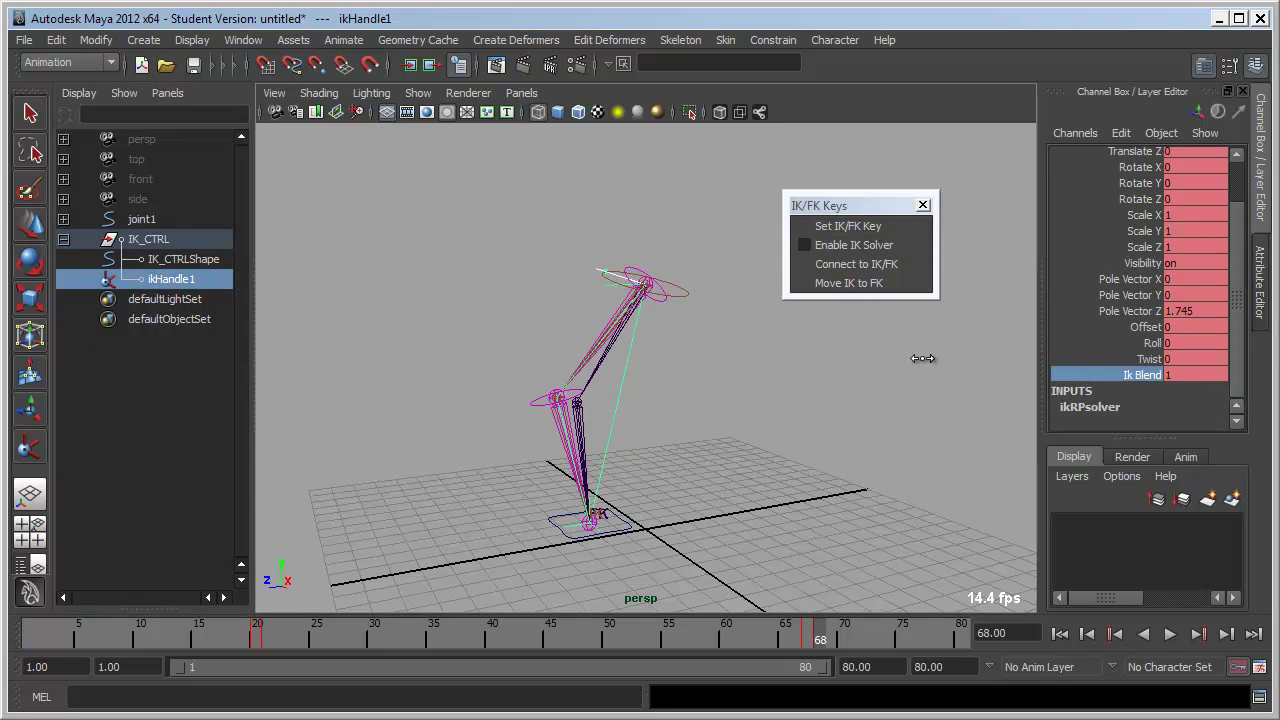
pyautogui.moveTo(760, 636); pyautogui.dragTo(836, 641)
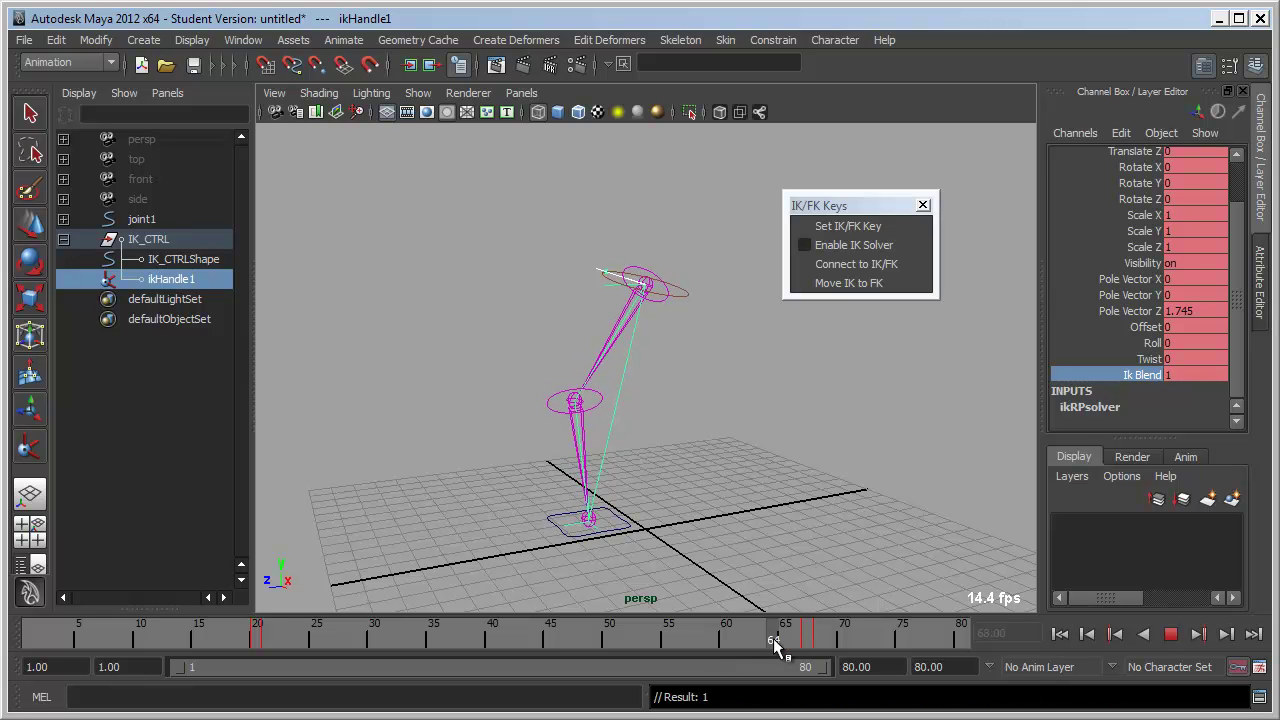
pyautogui.moveTo(632, 480)
pyautogui.keyDown('alt'); pyautogui.mouseDown()
pyautogui.moveTo(737, 471)
pyautogui.moveTo(666, 471)
pyautogui.moveTo(690, 482)
pyautogui.mouseUp(); pyautogui.keyUp('alt')
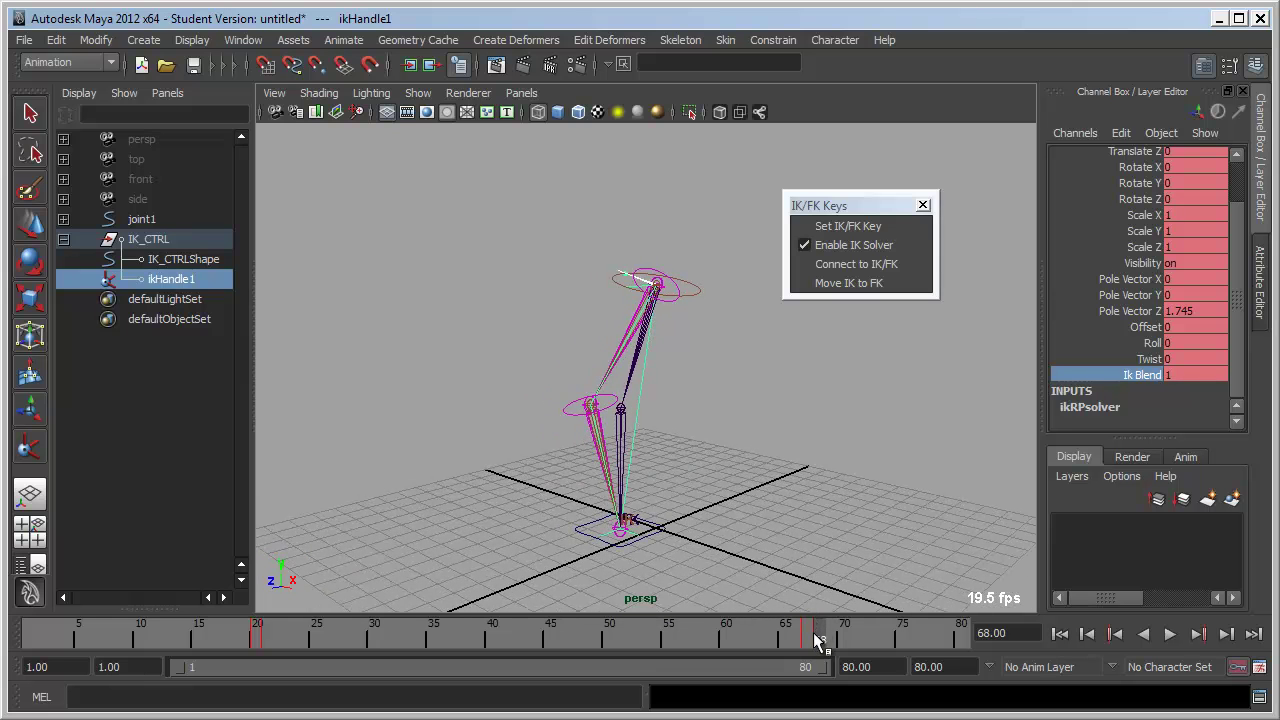
# Step: At frame 80, move IK_CTRL to 4.575, 1.314, -0.957 and play the animation
pyautogui.moveTo(836, 641); pyautogui.dragTo(962, 637)
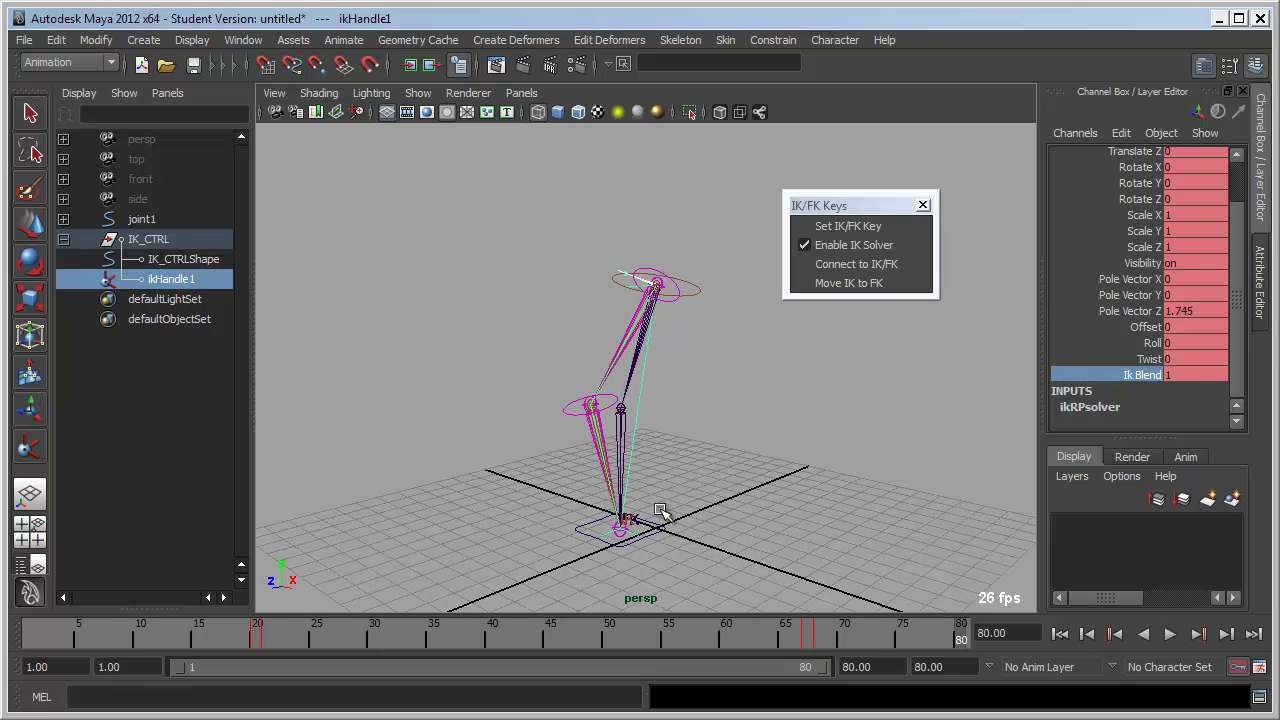
pyautogui.click(605, 535)
pyautogui.press('w')
pyautogui.moveTo(622, 530)
pyautogui.mouseDown()
pyautogui.moveTo(675, 470)
pyautogui.moveTo(737, 491)
pyautogui.moveTo(765, 518)
pyautogui.mouseUp()
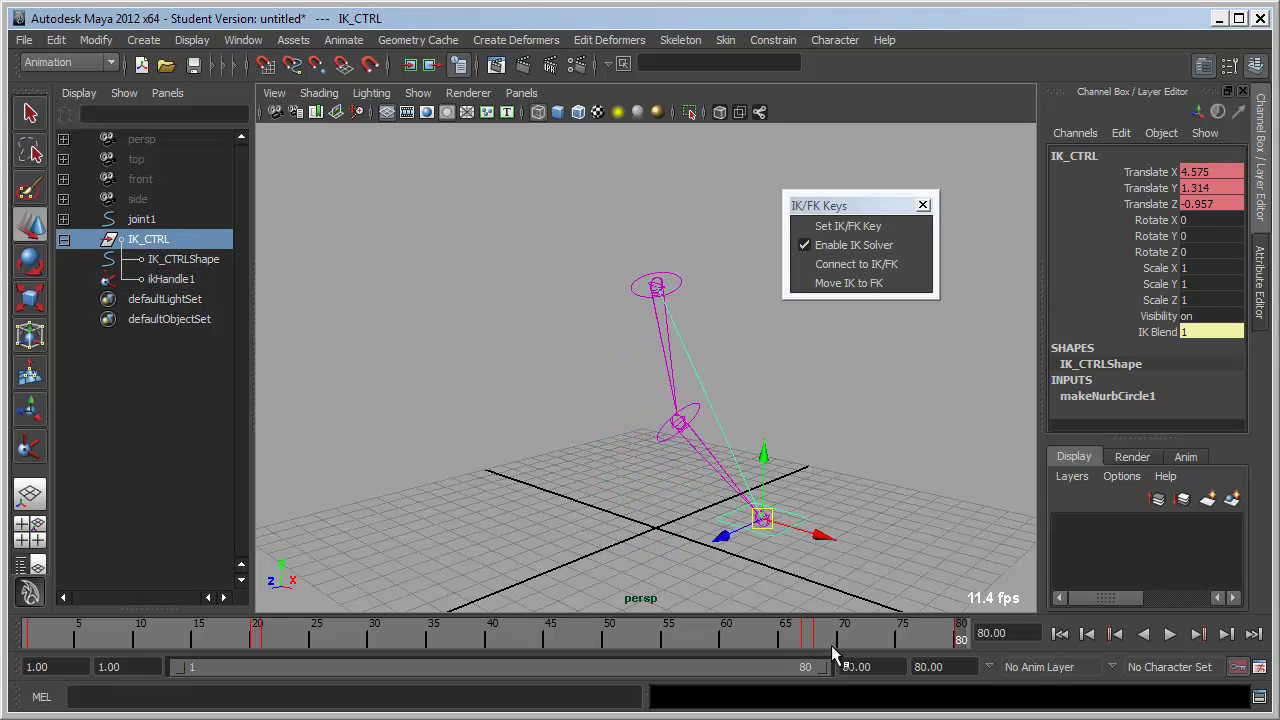
pyautogui.hotkey('alt', 'v')
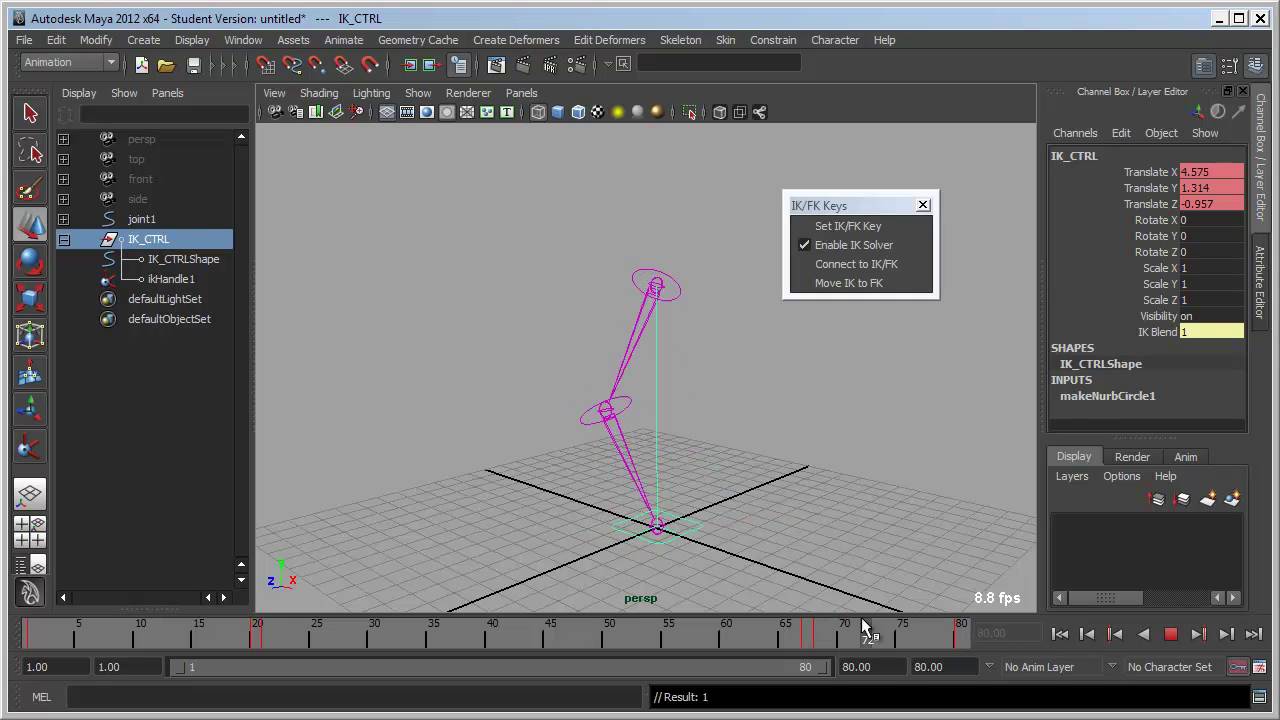
pyautogui.click(31, 632)
pyautogui.moveTo(450, 470)
pyautogui.keyDown('alt'); pyautogui.mouseDown()
pyautogui.moveTo(511, 494)
pyautogui.moveTo(466, 458)
pyautogui.mouseUp(); pyautogui.keyUp('alt')
# Step: Create a locator, raise it along Y, and freeze its transformations
pyautogui.rightClick(486, 352)
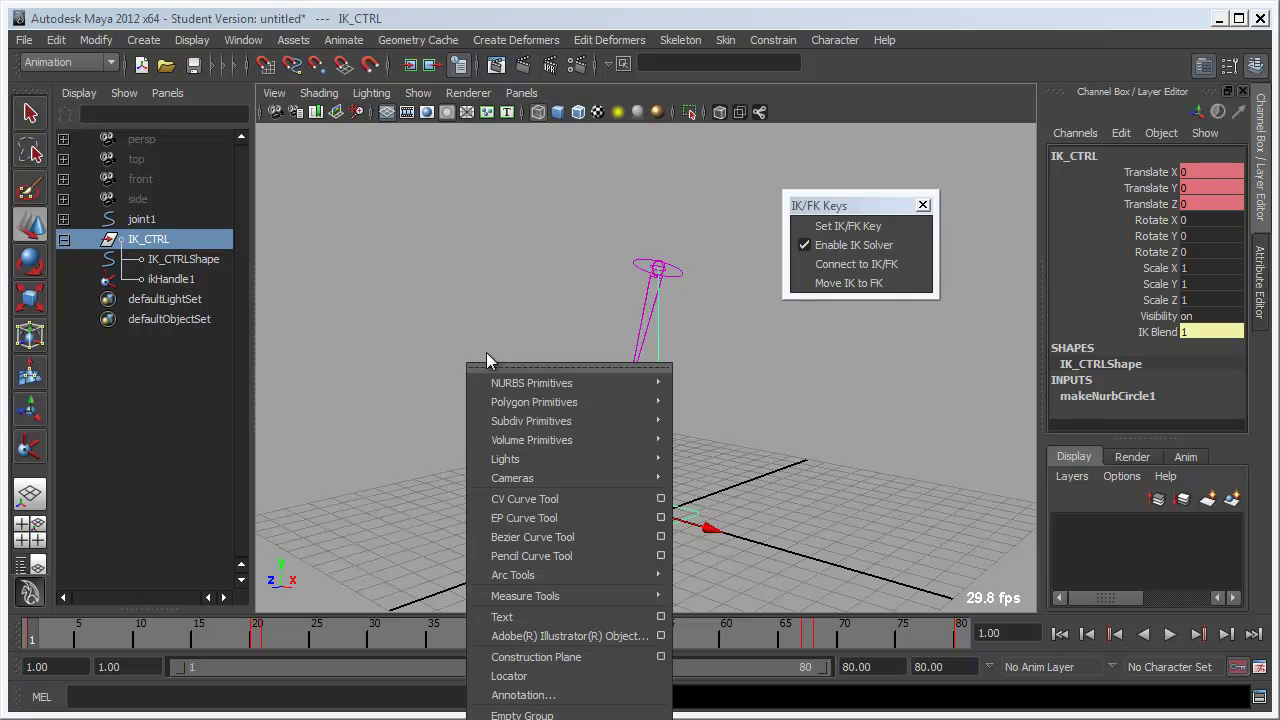
pyautogui.click(585, 677)
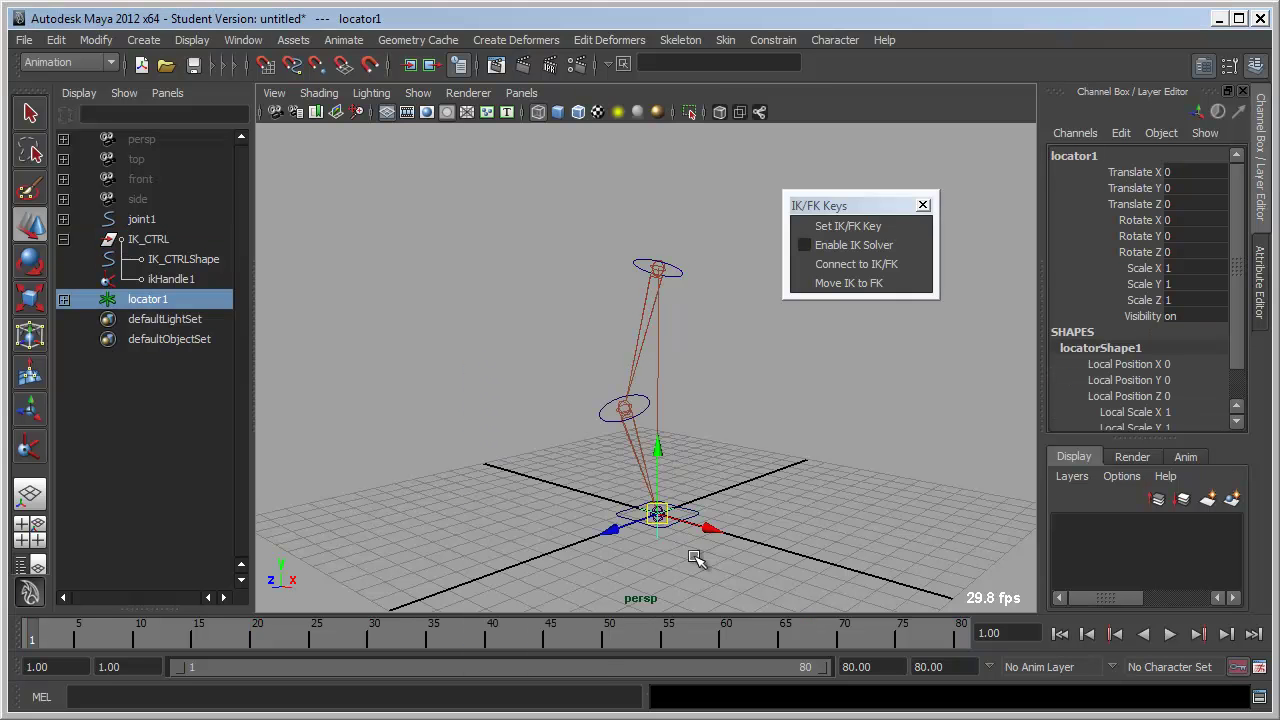
pyautogui.moveTo(645, 455)
pyautogui.mouseDown()
pyautogui.moveTo(640, 378)
pyautogui.moveTo(491, 414)
pyautogui.moveTo(543, 443)
pyautogui.mouseUp()
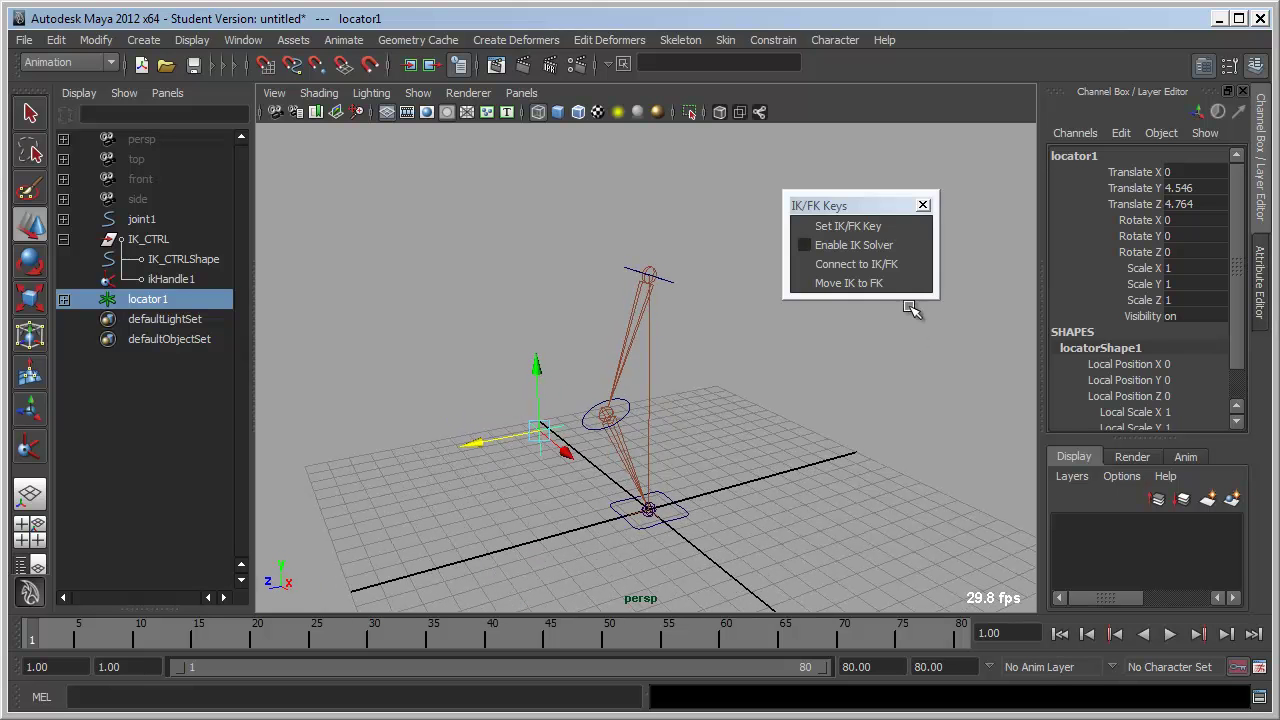
pyautogui.click(96, 42)
pyautogui.click(136, 108)
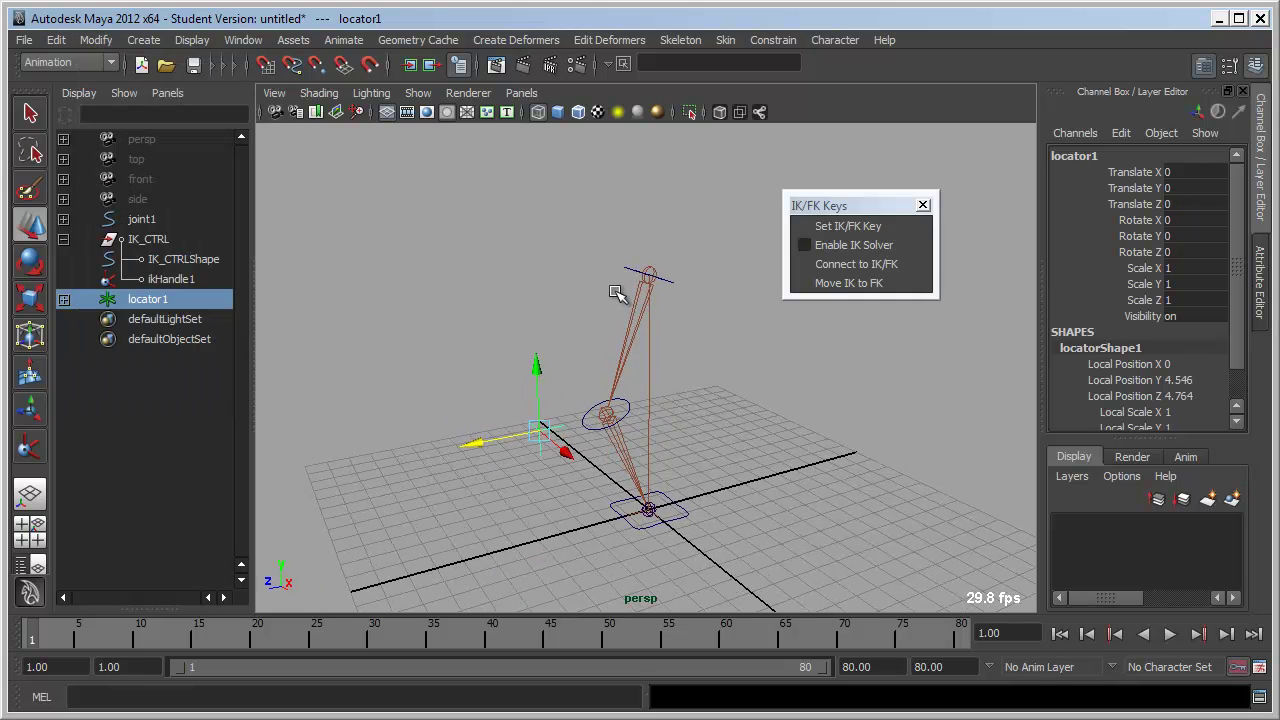
# Step: Rename the locator PV_CTRL and add ikHandle1 to the selection
pyautogui.click(1072, 156)
pyautogui.write('PV_CTRL')
pyautogui.press('Return')
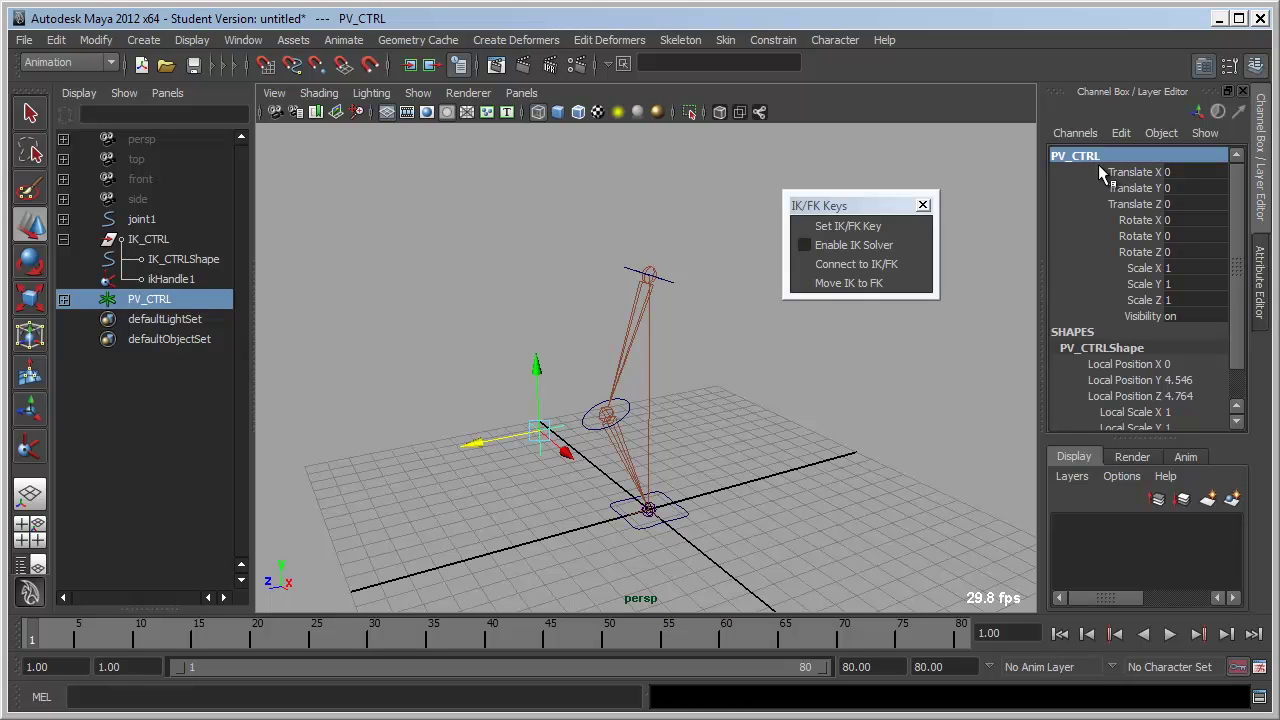
pyautogui.click(850, 245)
pyautogui.moveTo(717, 489)
pyautogui.keyDown('alt'); pyautogui.mouseDown()
pyautogui.moveTo(611, 537)
pyautogui.moveTo(695, 507)
pyautogui.mouseUp(); pyautogui.keyUp('alt')
pyautogui.keyDown('ctrl'); pyautogui.click(170, 279); pyautogui.keyUp('ctrl')
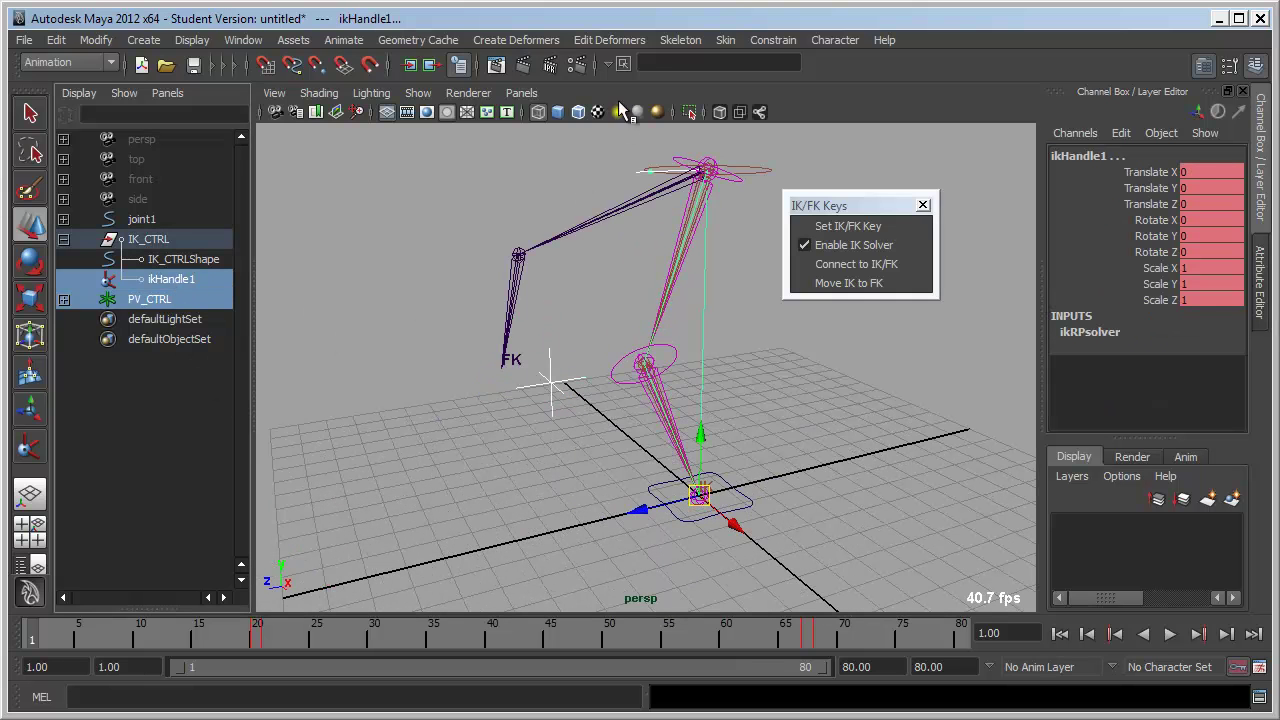
# Step: Apply a Pole Vector constraint from PV_CTRL to ikHandle1
pyautogui.click(772, 40)
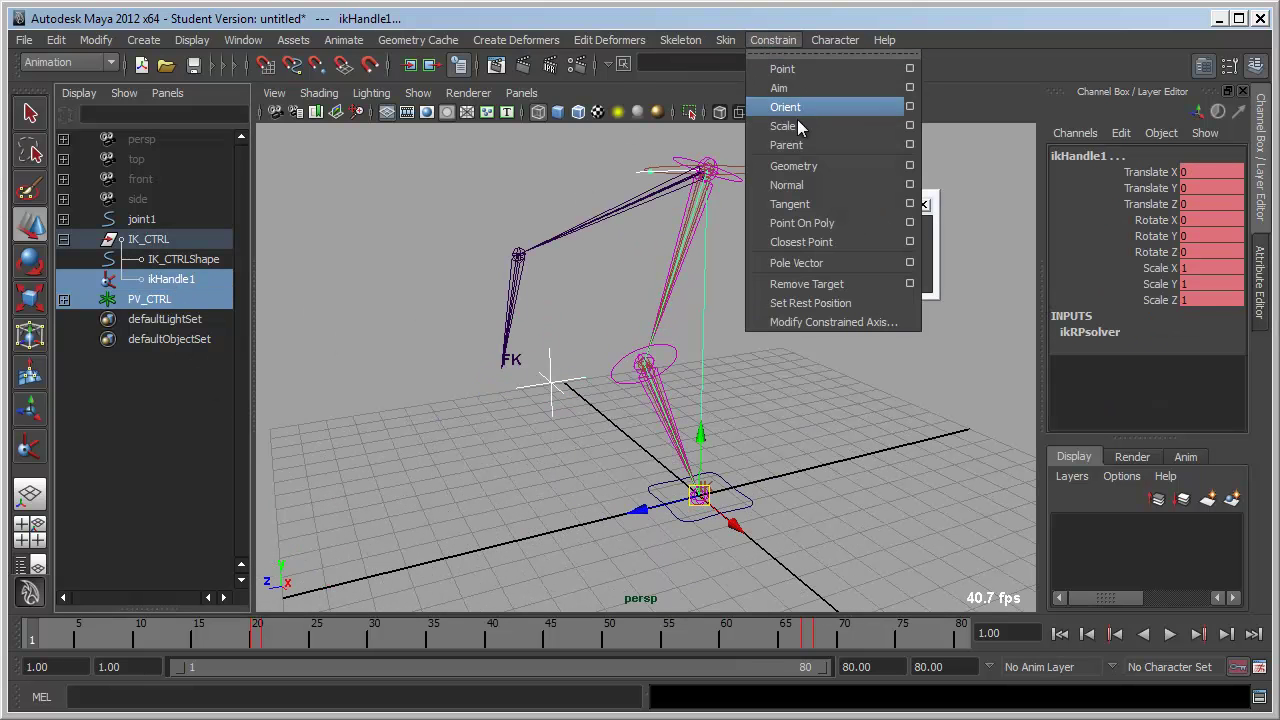
pyautogui.click(813, 263)
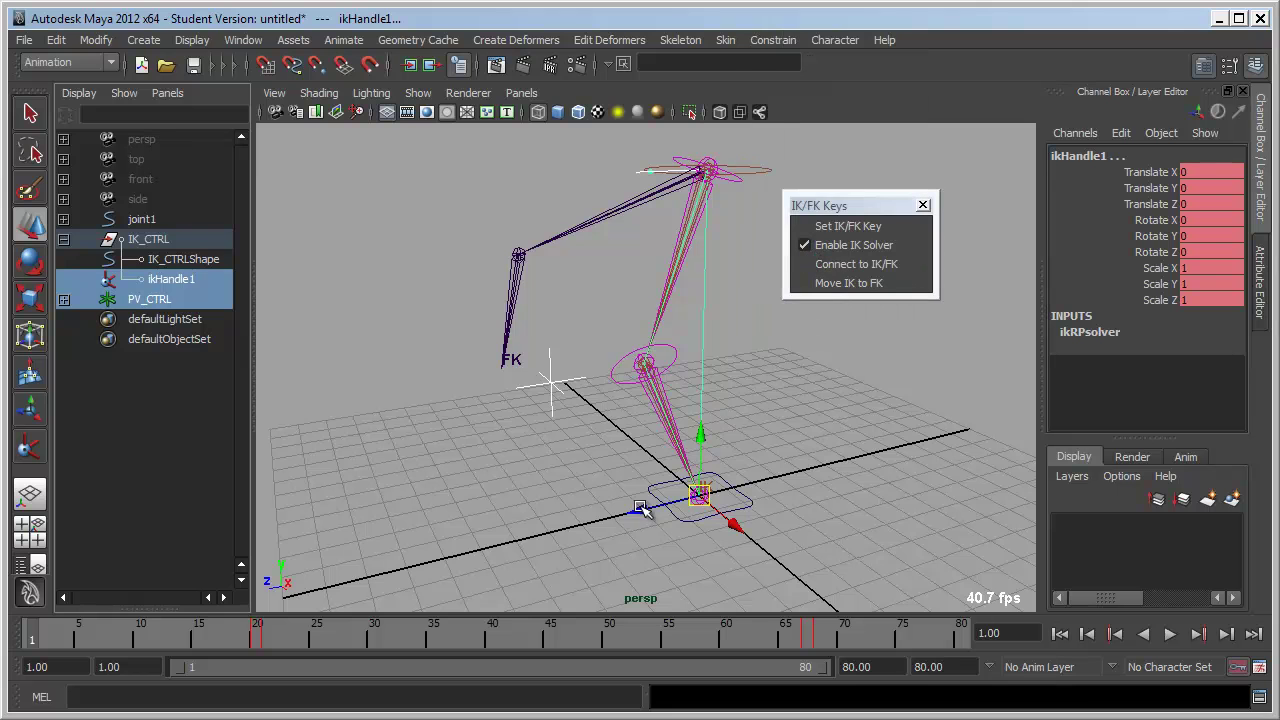
pyautogui.click(571, 408)
# Step: Scrub the timeline to check the leg, stopping at frame 68 with IK_CTRL selected
pyautogui.keyDown('alt'); pyautogui.moveTo(575, 455); pyautogui.dragTo(592, 444); pyautogui.keyUp('alt')
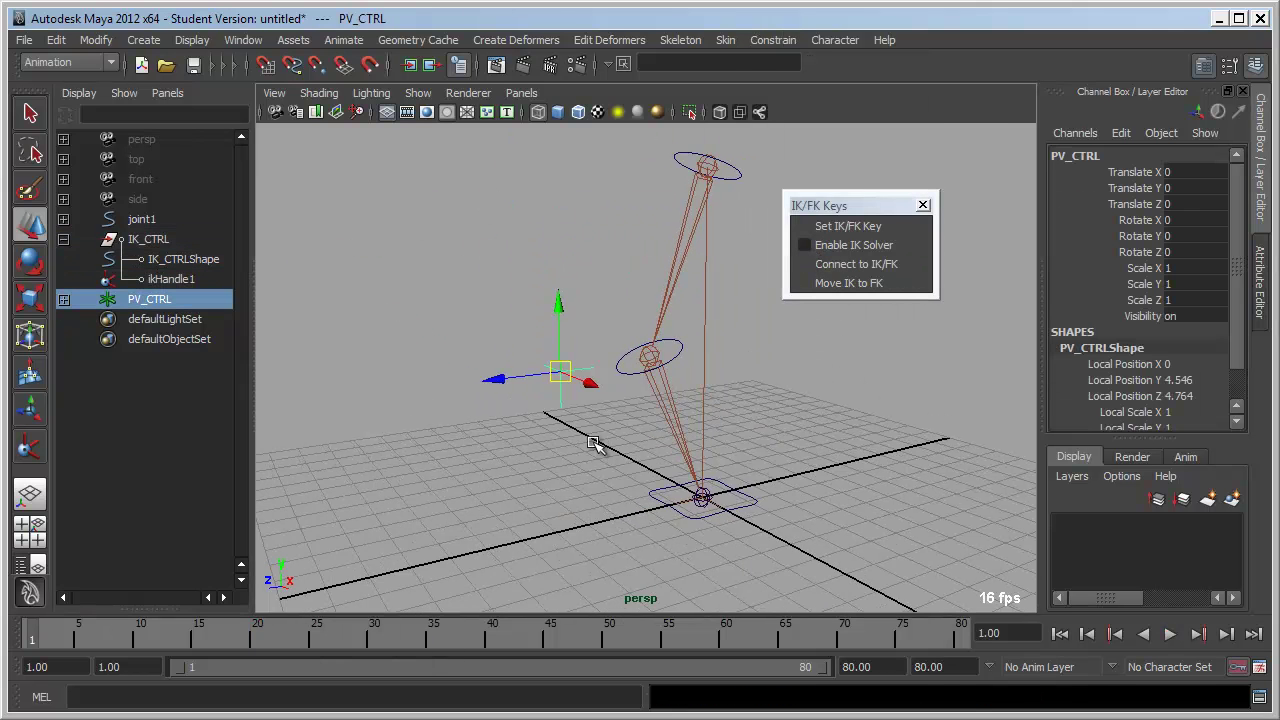
pyautogui.moveTo(31, 640)
pyautogui.mouseDown()
pyautogui.moveTo(705, 658)
pyautogui.moveTo(845, 628)
pyautogui.mouseUp()
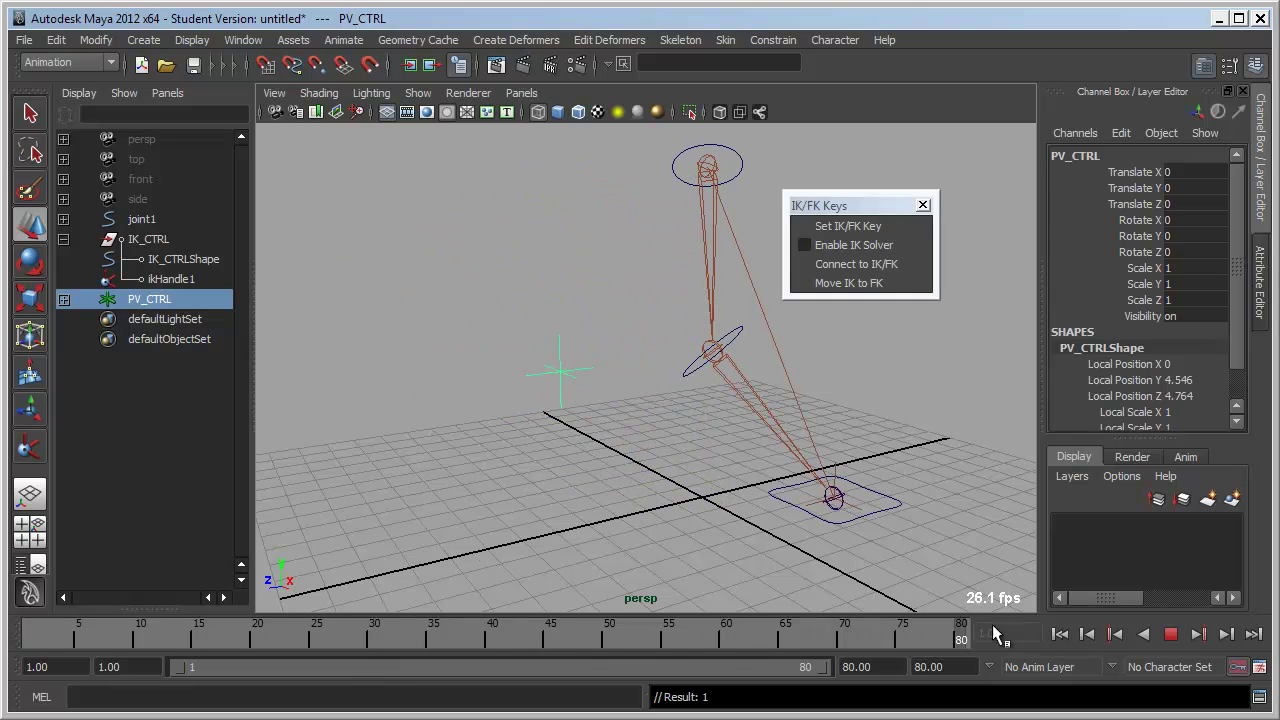
pyautogui.moveTo(845, 628); pyautogui.dragTo(820, 630)
pyautogui.click(690, 500)
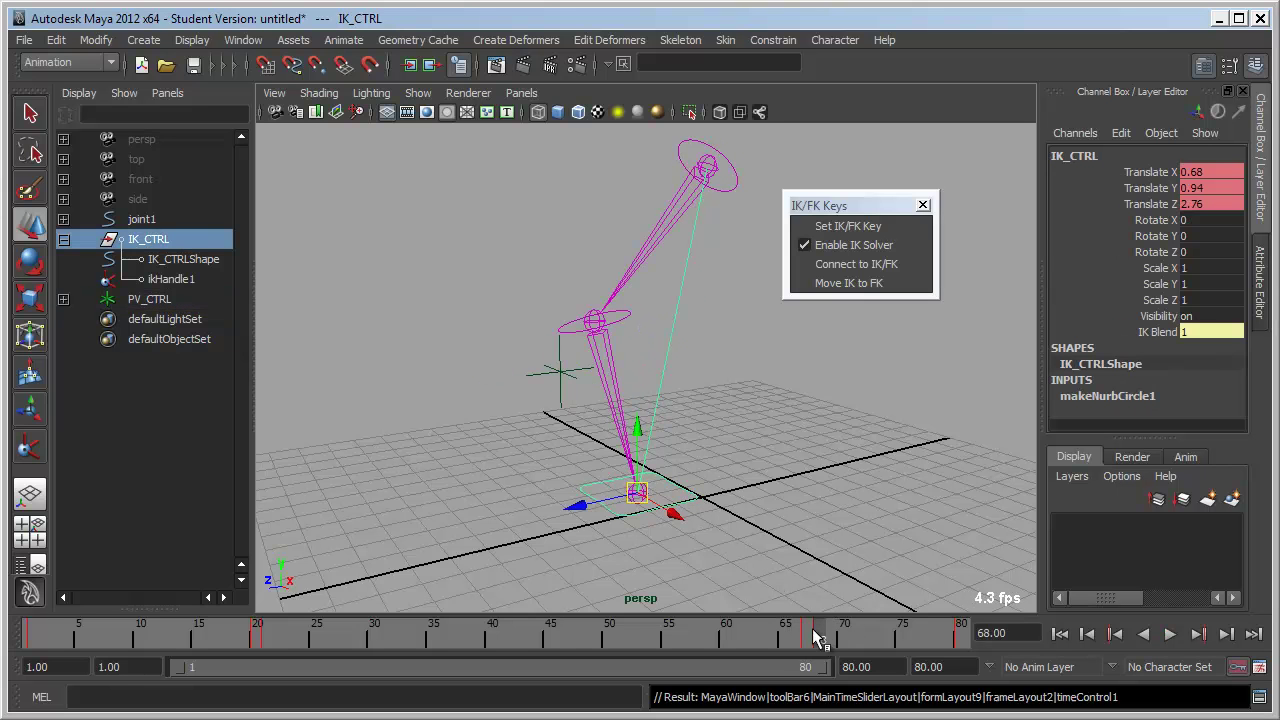
# Step: At frame 67, match IK_CTRL to the FK pose, then go to frame 68
pyautogui.click(812, 638)
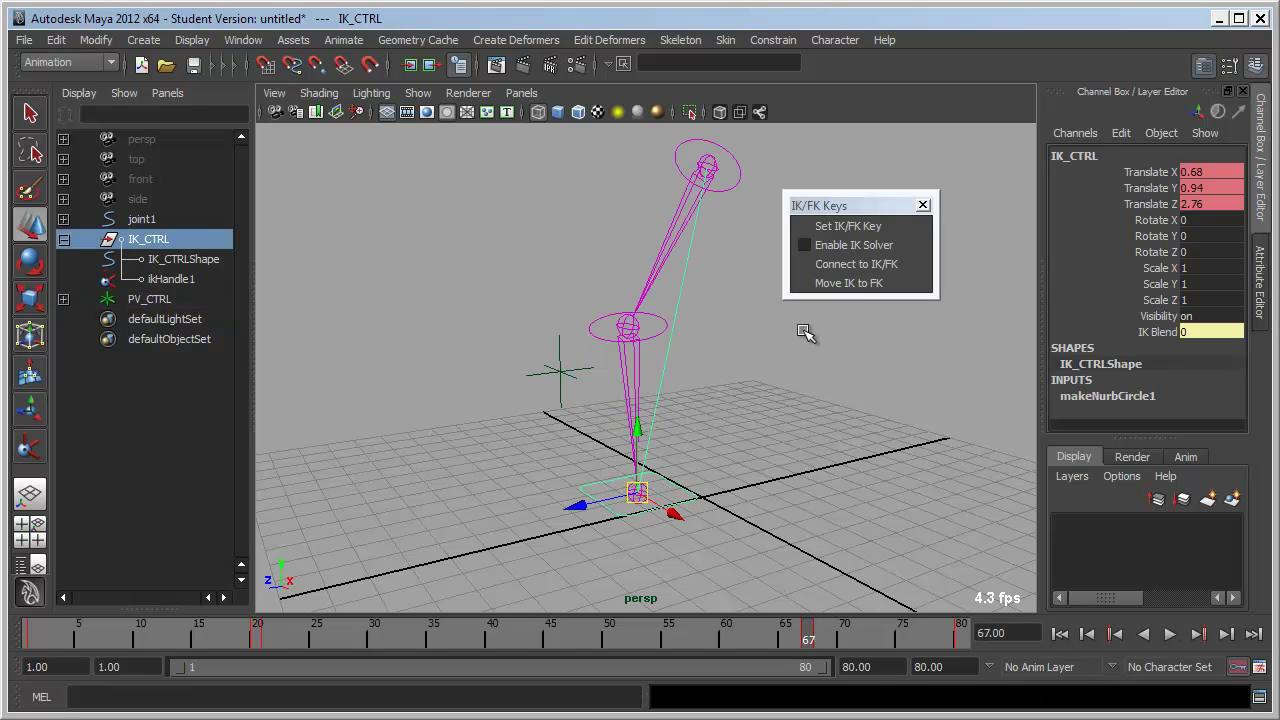
pyautogui.press('q')
pyautogui.click(700, 505)
pyautogui.click(646, 491)
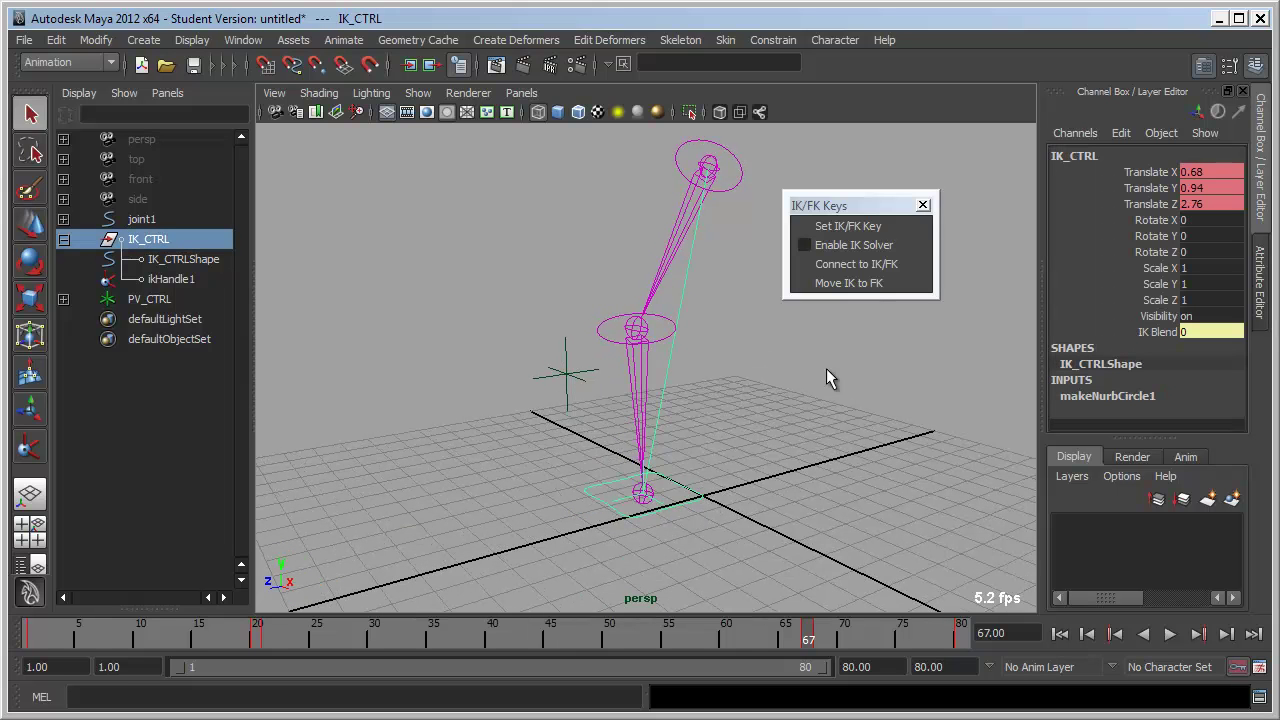
pyautogui.click(862, 284)
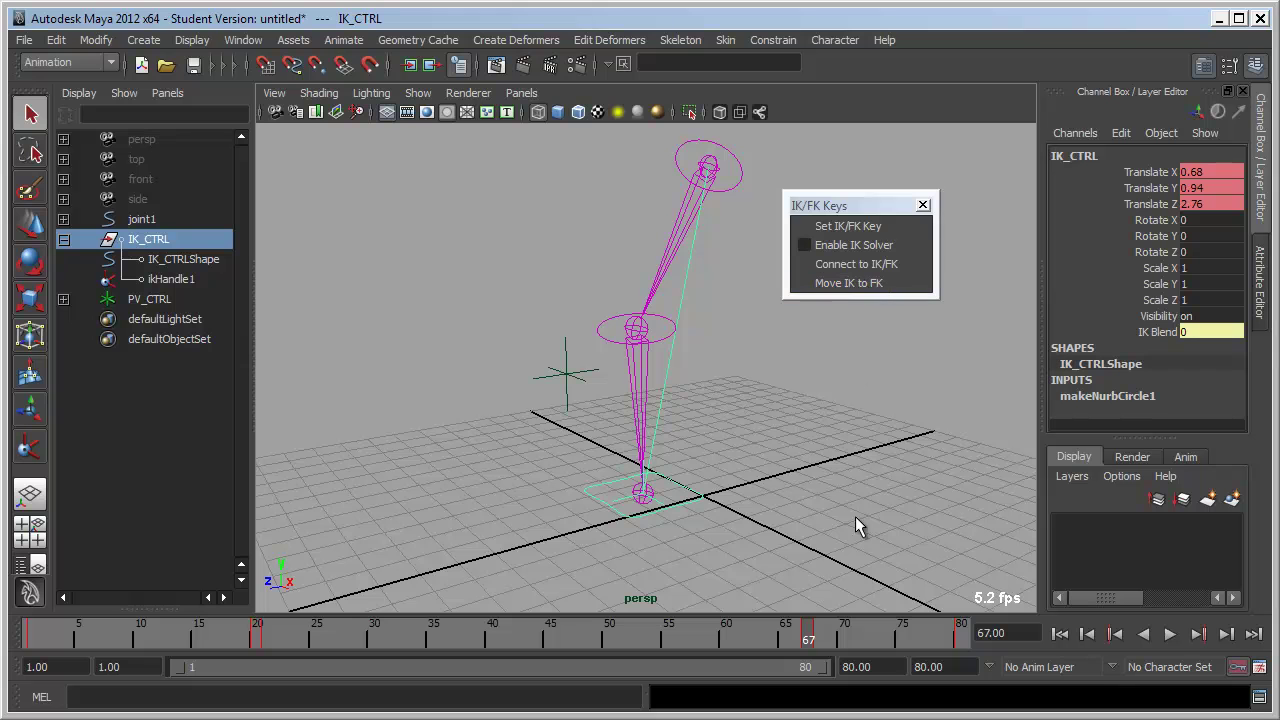
pyautogui.moveTo(788, 633)
pyautogui.mouseDown()
pyautogui.moveTo(742, 631)
pyautogui.moveTo(832, 628)
pyautogui.moveTo(807, 628)
pyautogui.mouseUp()
pyautogui.click(818, 633)
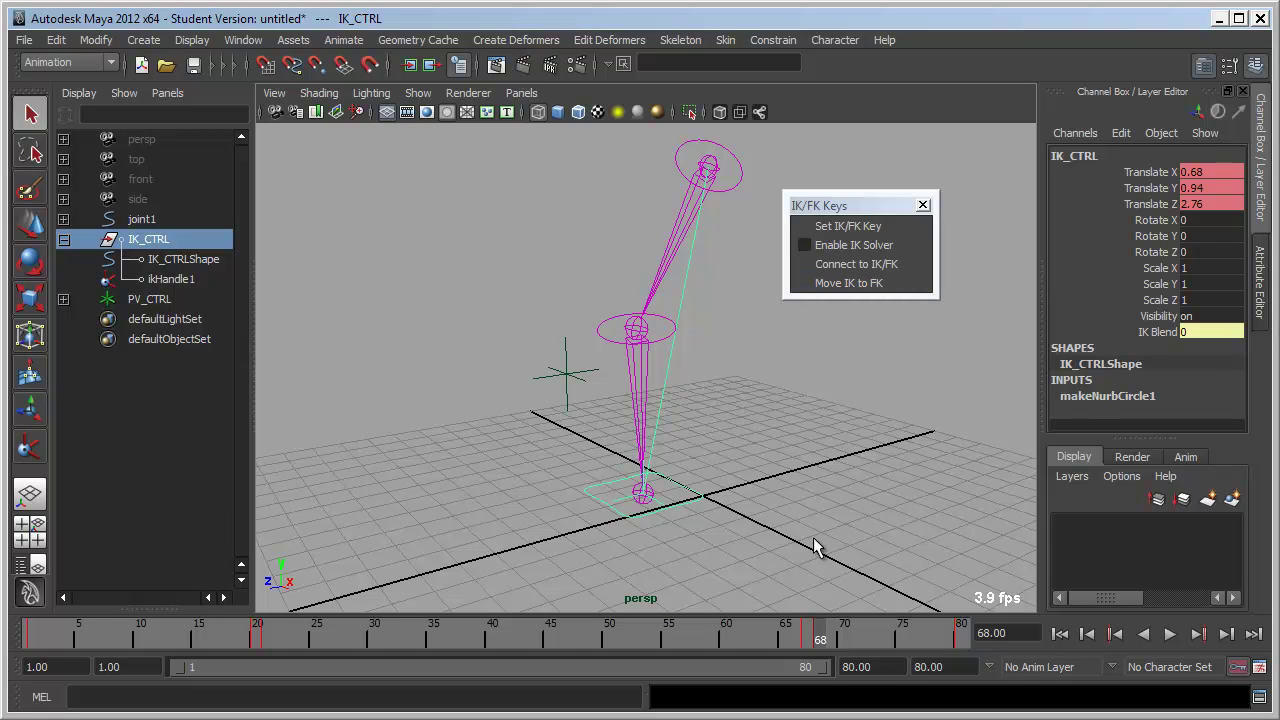
# Step: Move PV_CTRL to 1.548, 1.328, -0.892 to swing the knee, then play back to review
pyautogui.click(568, 377)
pyautogui.press('w')
pyautogui.keyDown('alt'); pyautogui.moveTo(651, 443); pyautogui.dragTo(709, 457); pyautogui.keyUp('alt')
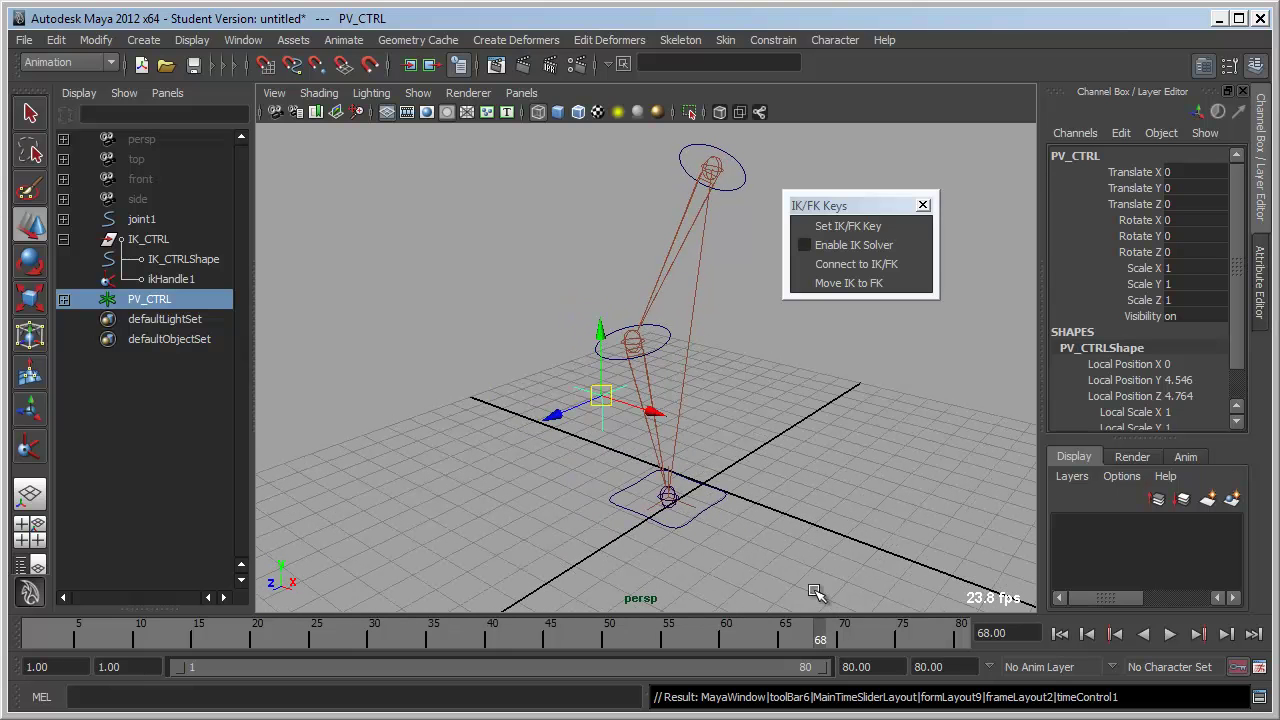
pyautogui.moveTo(637, 357); pyautogui.dragTo(669, 304, button='middle')
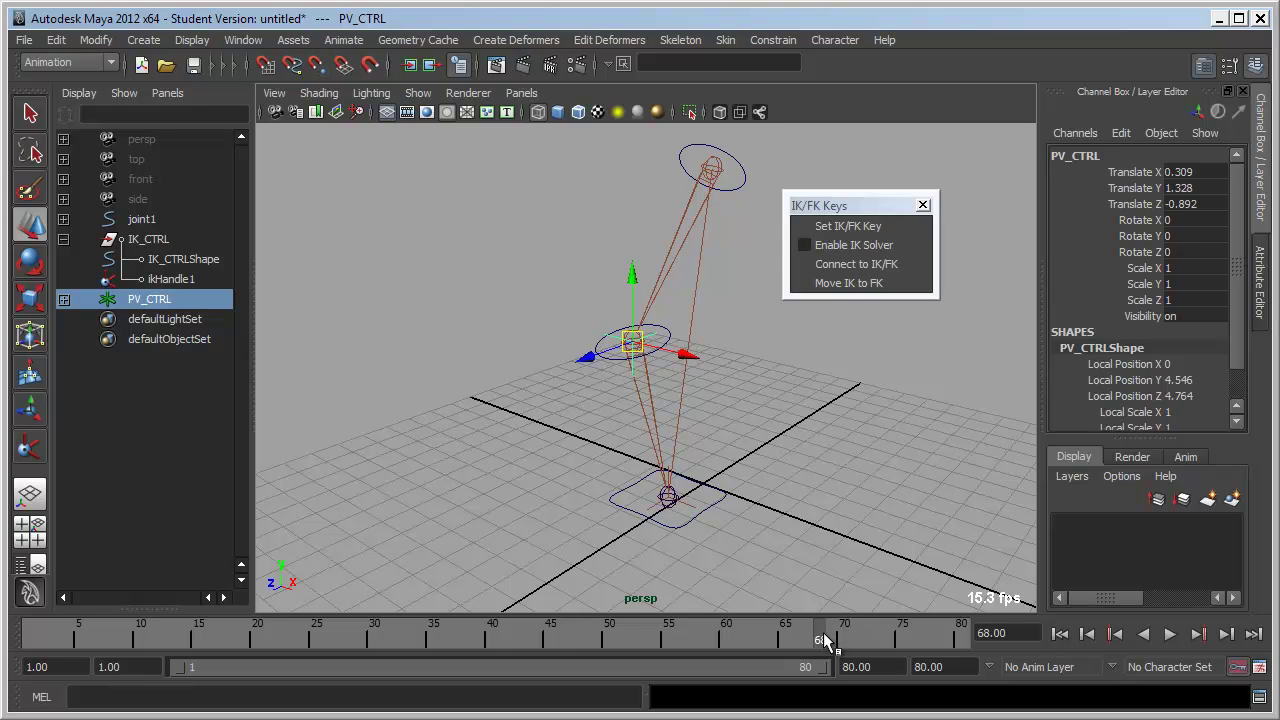
pyautogui.hotkey('alt', 'v')
pyautogui.moveTo(866, 640)
pyautogui.mouseDown()
pyautogui.moveTo(619, 627)
pyautogui.moveTo(814, 634)
pyautogui.mouseUp()
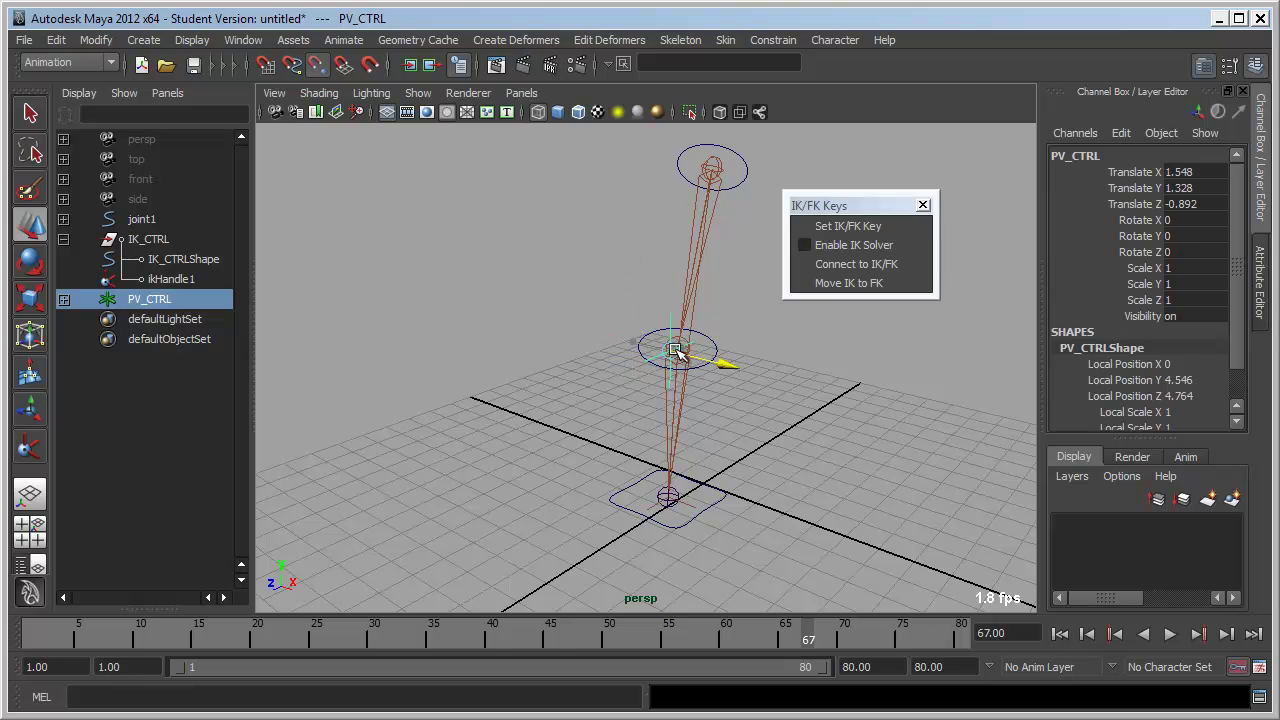
# Step: Move PV_CTRL at frames 68 and 80 to redirect the knee bend, replaying to compare
pyautogui.moveTo(692, 380)
pyautogui.keyDown('alt'); pyautogui.mouseDown()
pyautogui.moveTo(770, 430)
pyautogui.moveTo(728, 380)
pyautogui.moveTo(760, 391)
pyautogui.moveTo(664, 386)
pyautogui.moveTo(675, 392)
pyautogui.mouseUp(); pyautogui.keyUp('alt')
pyautogui.hotkey('alt', 'v')
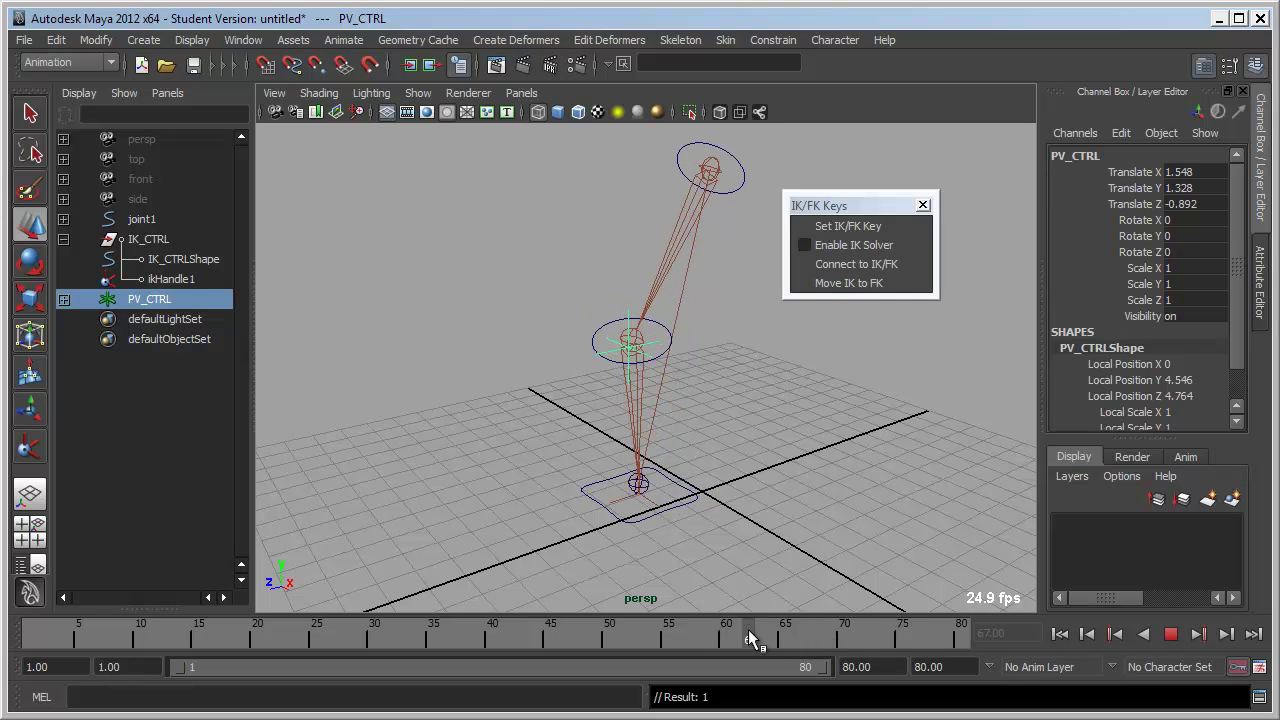
pyautogui.moveTo(803, 640); pyautogui.dragTo(822, 642)
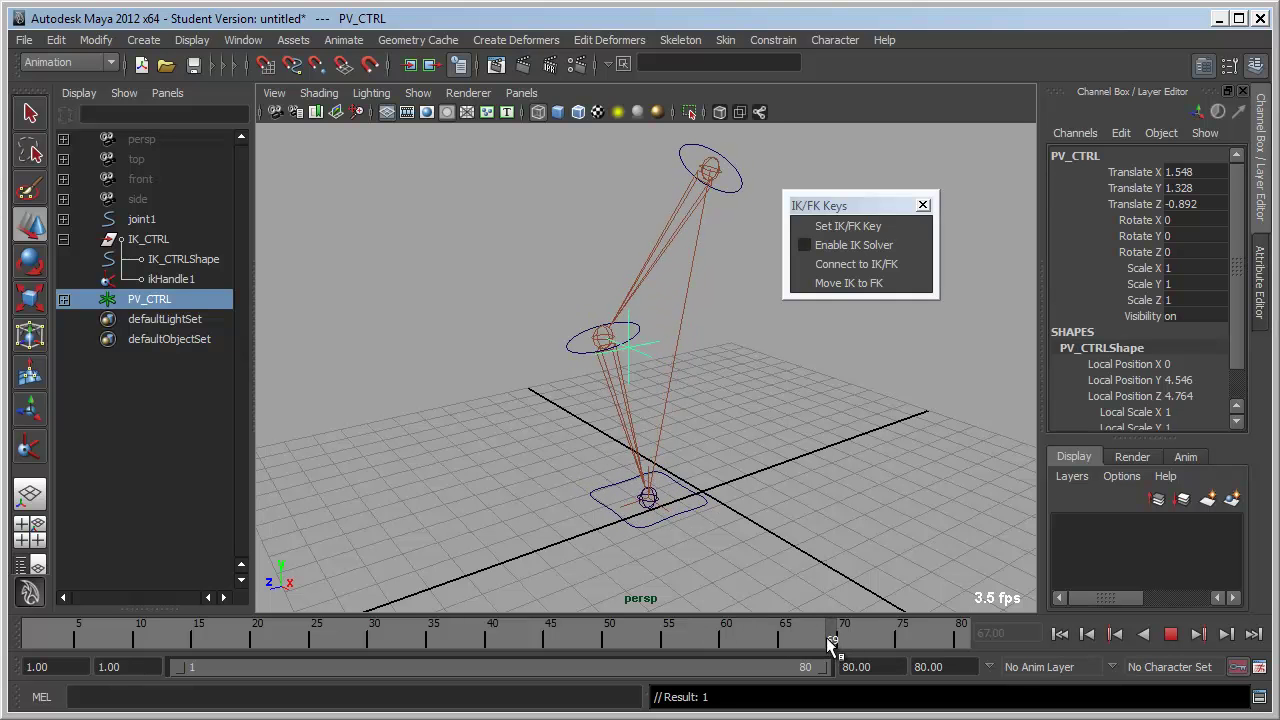
pyautogui.hotkey('alt', 'v')
pyautogui.keyDown('alt'); pyautogui.moveTo(730, 480); pyautogui.dragTo(764, 499); pyautogui.keyUp('alt')
pyautogui.moveTo(712, 364)
pyautogui.mouseDown()
pyautogui.moveTo(730, 365)
pyautogui.moveTo(700, 470)
pyautogui.moveTo(683, 432)
pyautogui.mouseUp()
pyautogui.moveTo(778, 640); pyautogui.dragTo(928, 620)
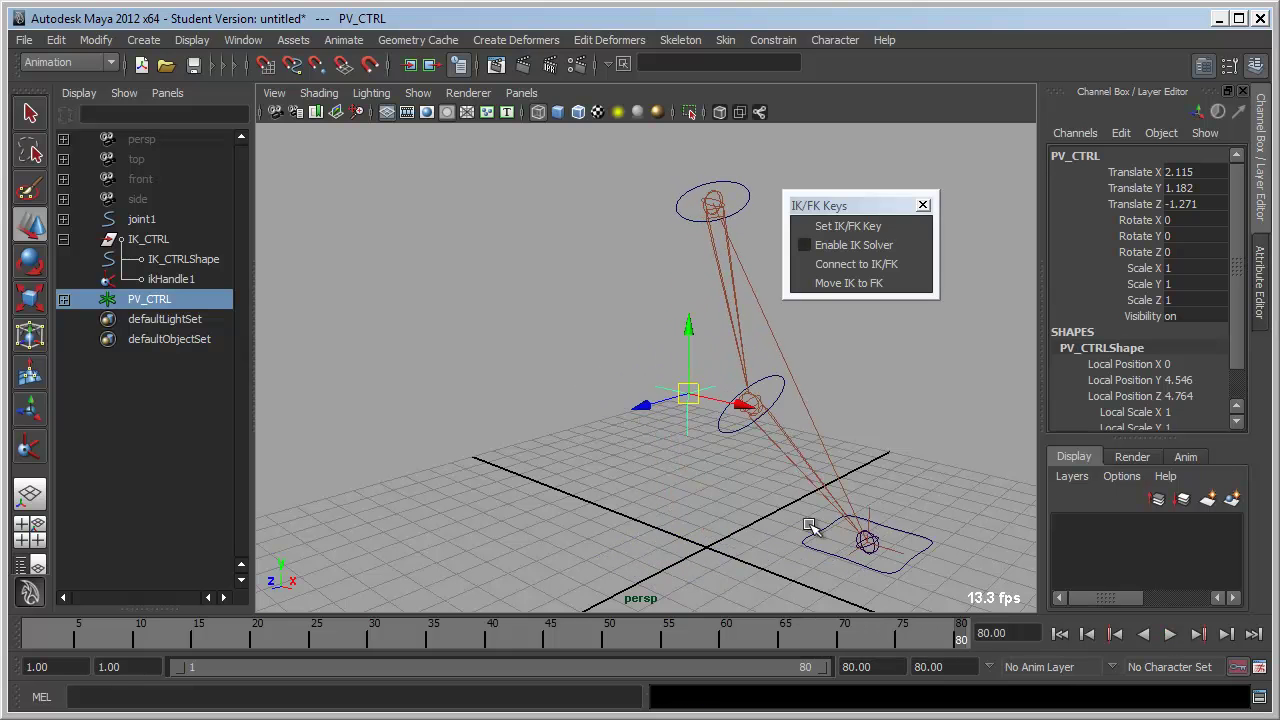
pyautogui.moveTo(697, 398); pyautogui.dragTo(700, 435)
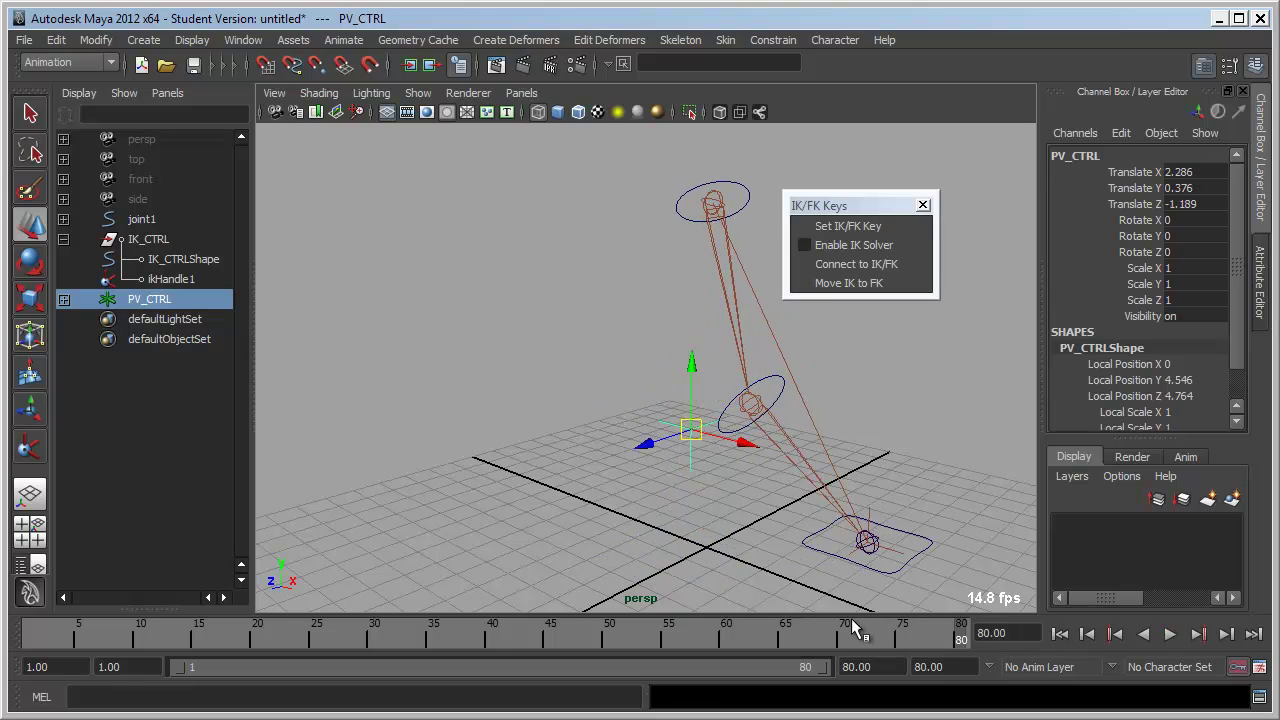
pyautogui.hotkey('alt', 'v')
pyautogui.hotkey('alt', 'v')
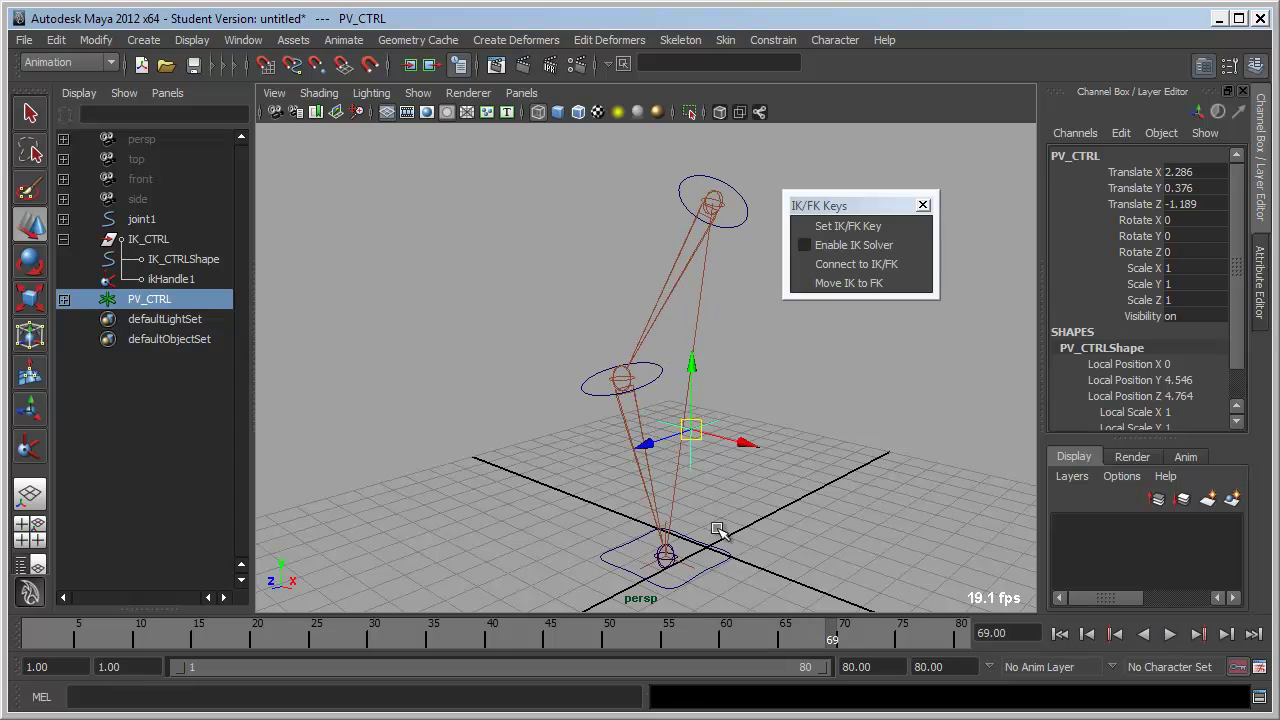
pyautogui.click(735, 566)
# Step: Inspect ikHandle1's attributes, then play back and stop at frame 68
pyautogui.scroll(-3, 728, 525)
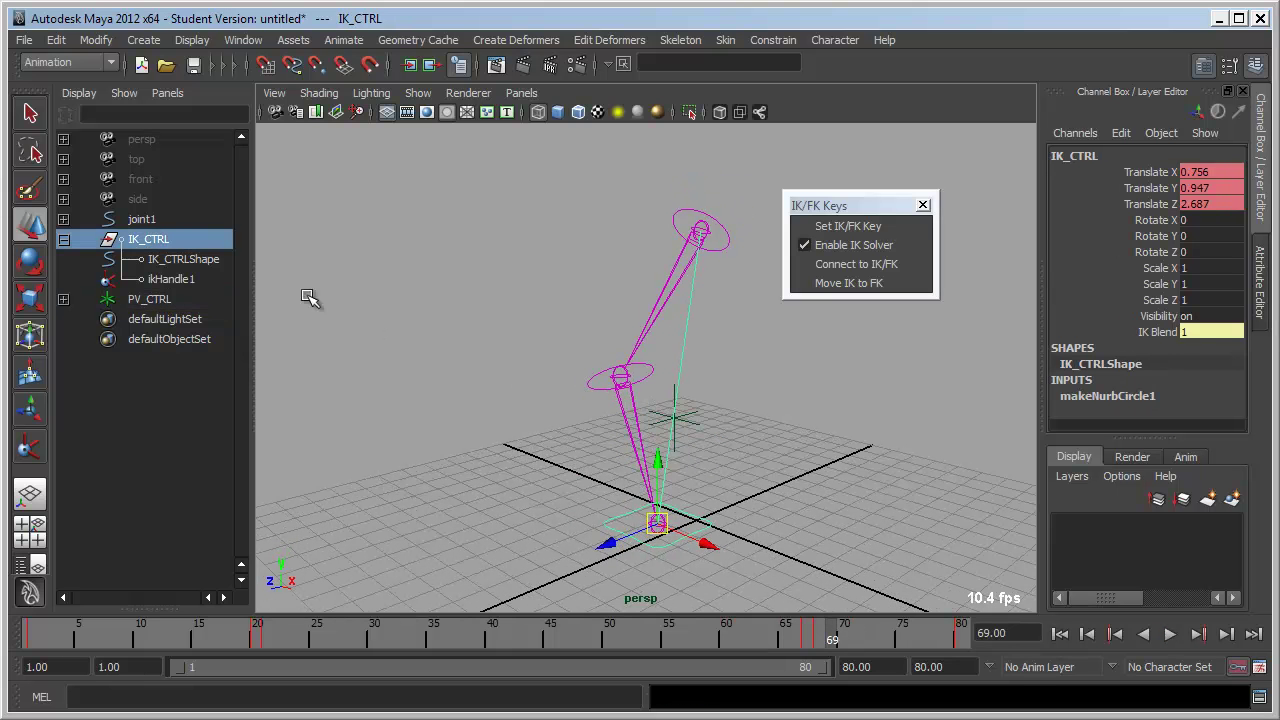
pyautogui.click(189, 298)
pyautogui.click(150, 279)
pyautogui.scroll(-2, 1118, 393)
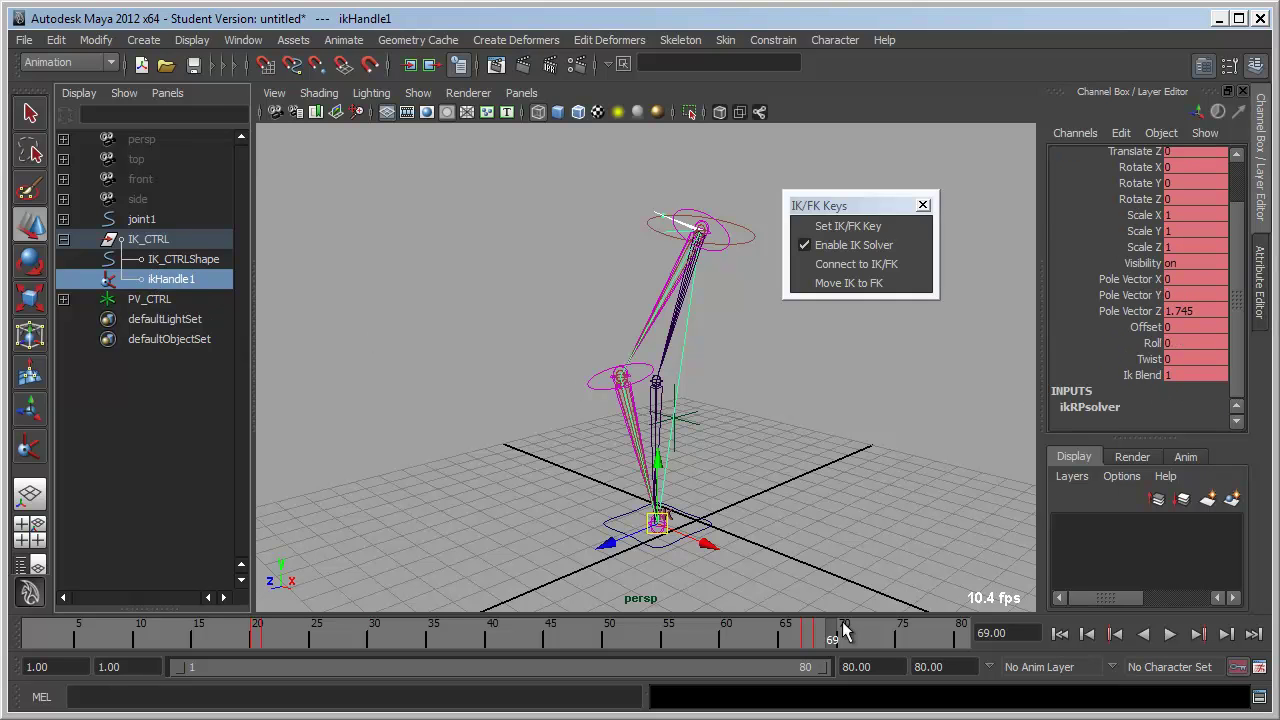
pyautogui.hotkey('alt', 'v')
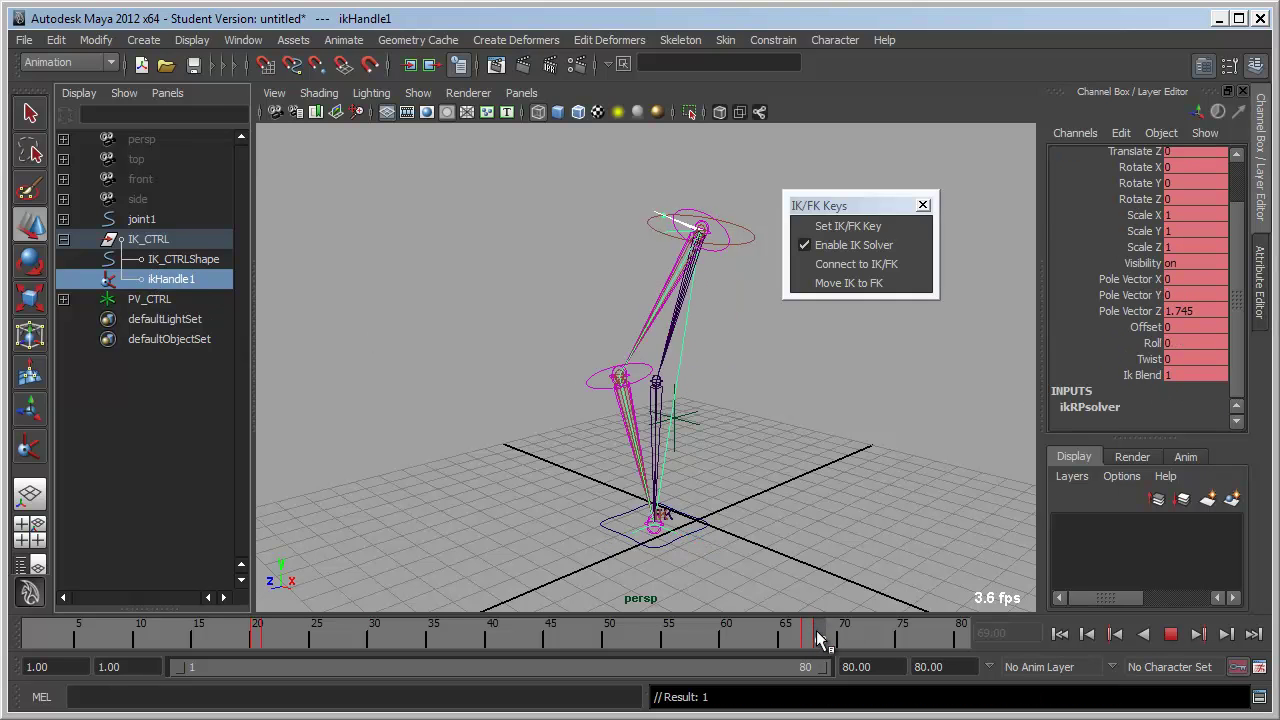
pyautogui.hotkey('alt', 'v')
# Step: Move PV_CTRL over the knee and key its position at frame 1 with S
pyautogui.click(709, 441)
pyautogui.moveTo(688, 428); pyautogui.dragTo(692, 404)
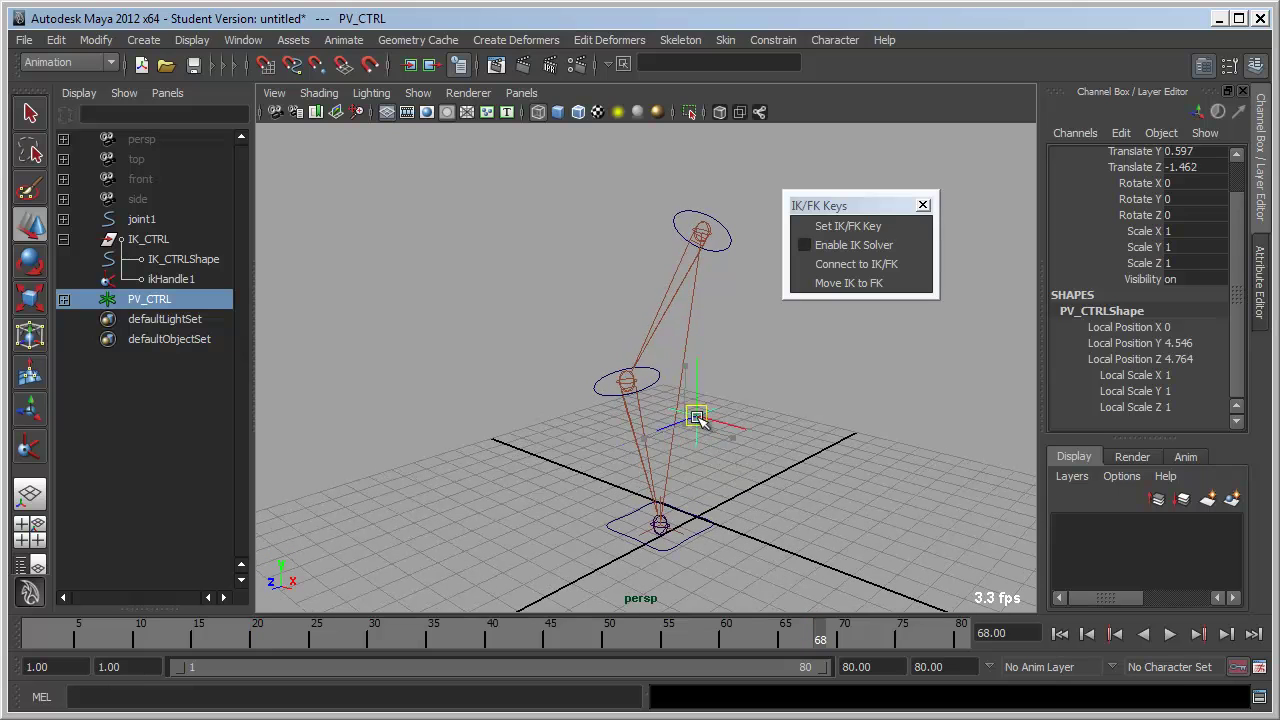
pyautogui.middleClick(631, 383)
pyautogui.moveTo(820, 640)
pyautogui.mouseDown()
pyautogui.moveTo(517, 605)
pyautogui.moveTo(32, 630)
pyautogui.mouseUp()
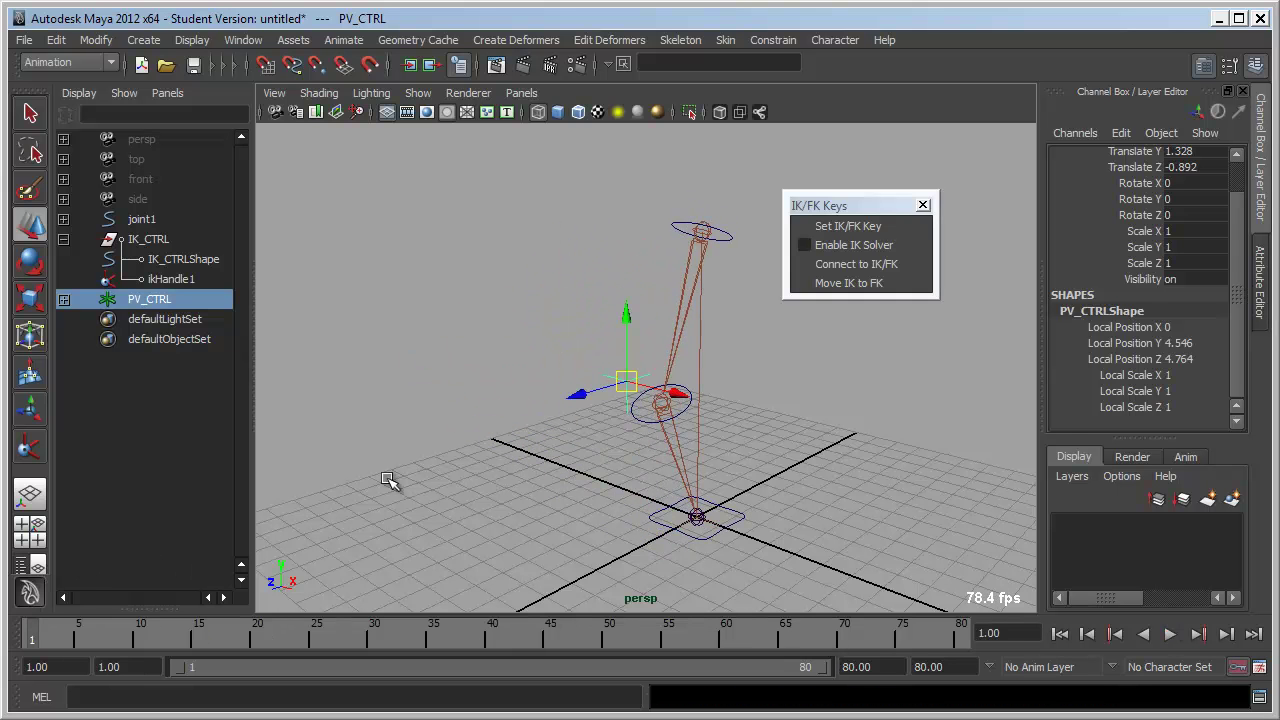
pyautogui.keyDown('alt'); pyautogui.moveTo(530, 486); pyautogui.dragTo(586, 480); pyautogui.keyUp('alt')
pyautogui.press('s')
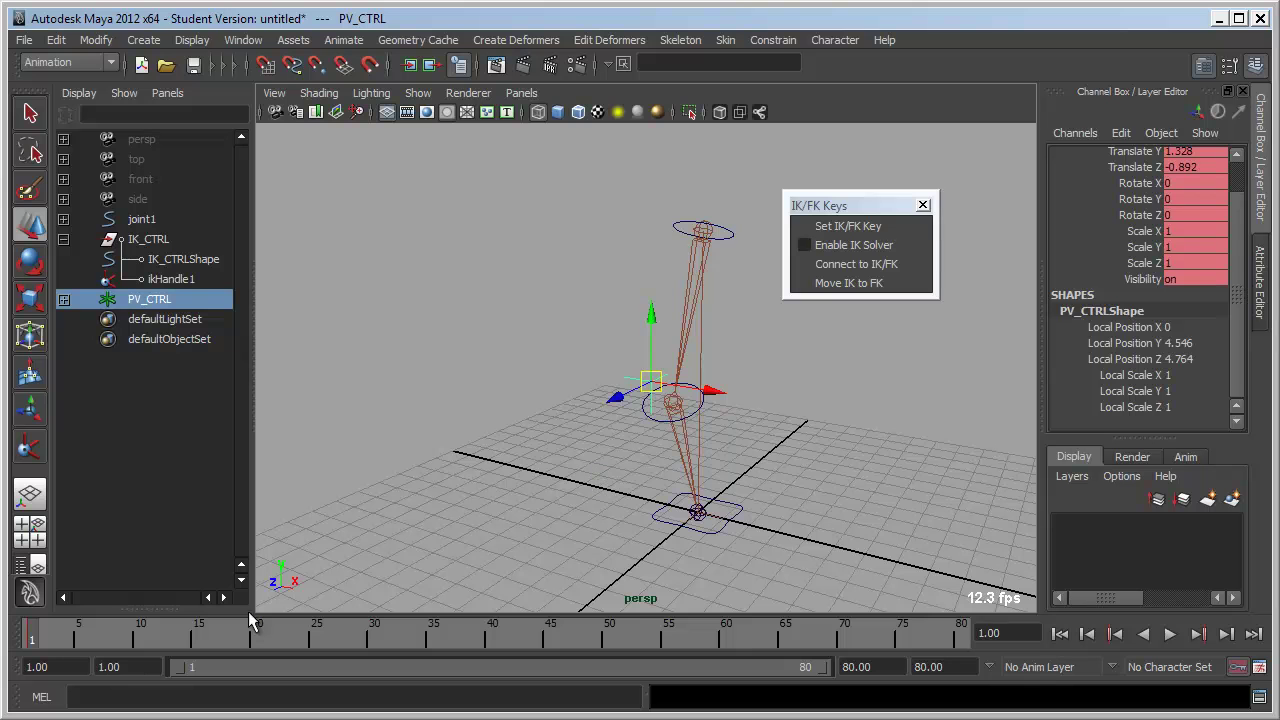
pyautogui.hotkey('alt', 'v')
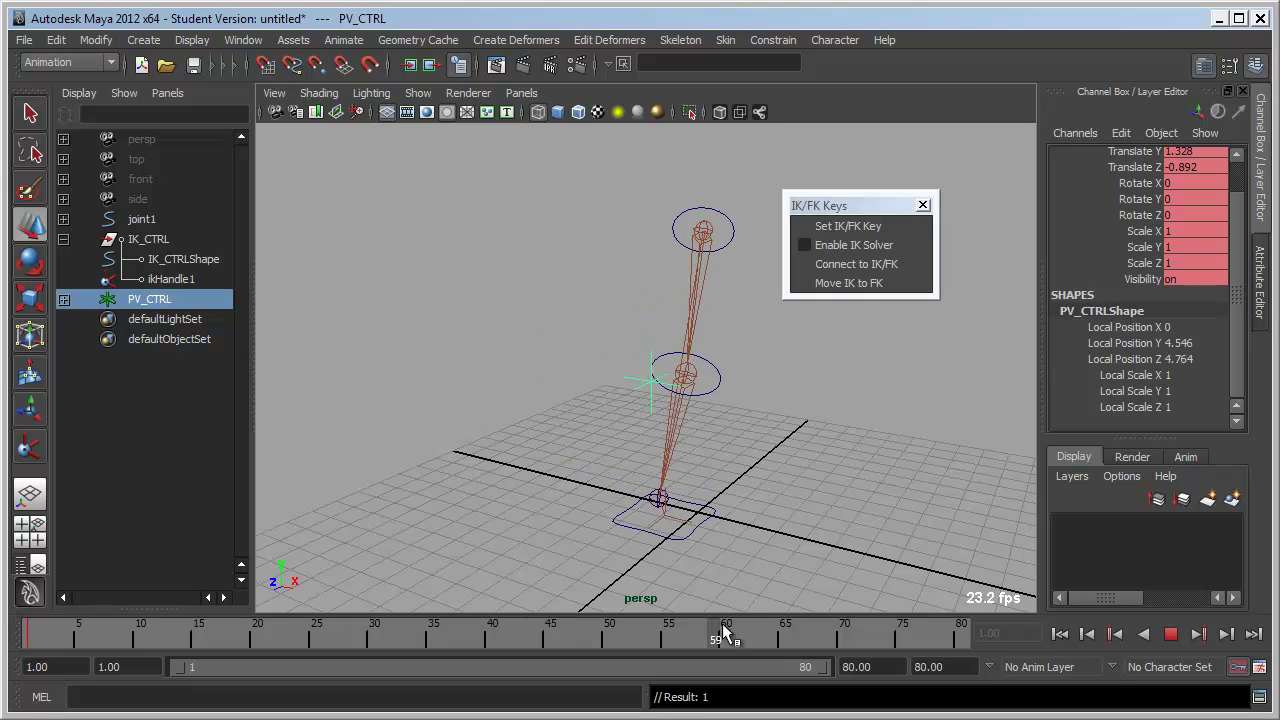
# Step: Review the joint1 and joint2 FK controls' keys and IK_CTRL, then set the time to frame 67
pyautogui.click(808, 622)
pyautogui.click(728, 396)
pyautogui.keyDown('alt'); pyautogui.moveTo(740, 432); pyautogui.dragTo(700, 420); pyautogui.keyUp('alt')
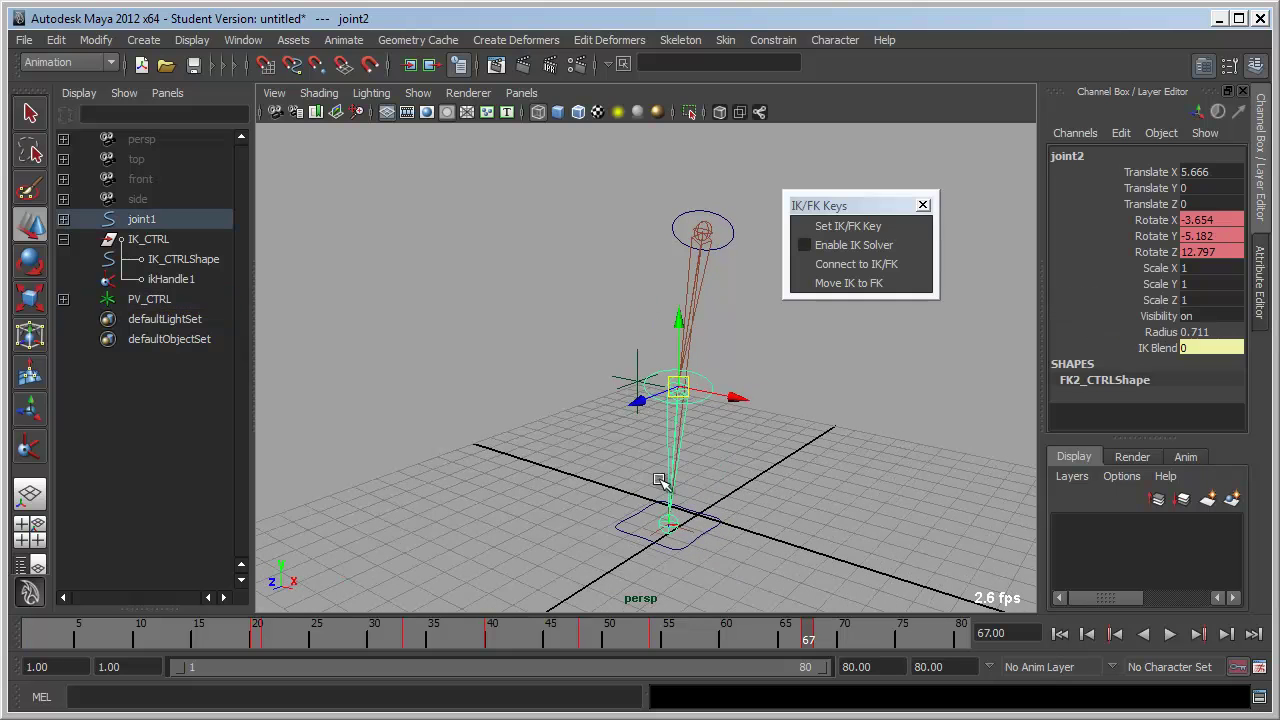
pyautogui.press('q')
pyautogui.click(705, 365)
pyautogui.keyDown('alt'); pyautogui.moveTo(718, 350); pyautogui.dragTo(688, 381); pyautogui.keyUp('alt')
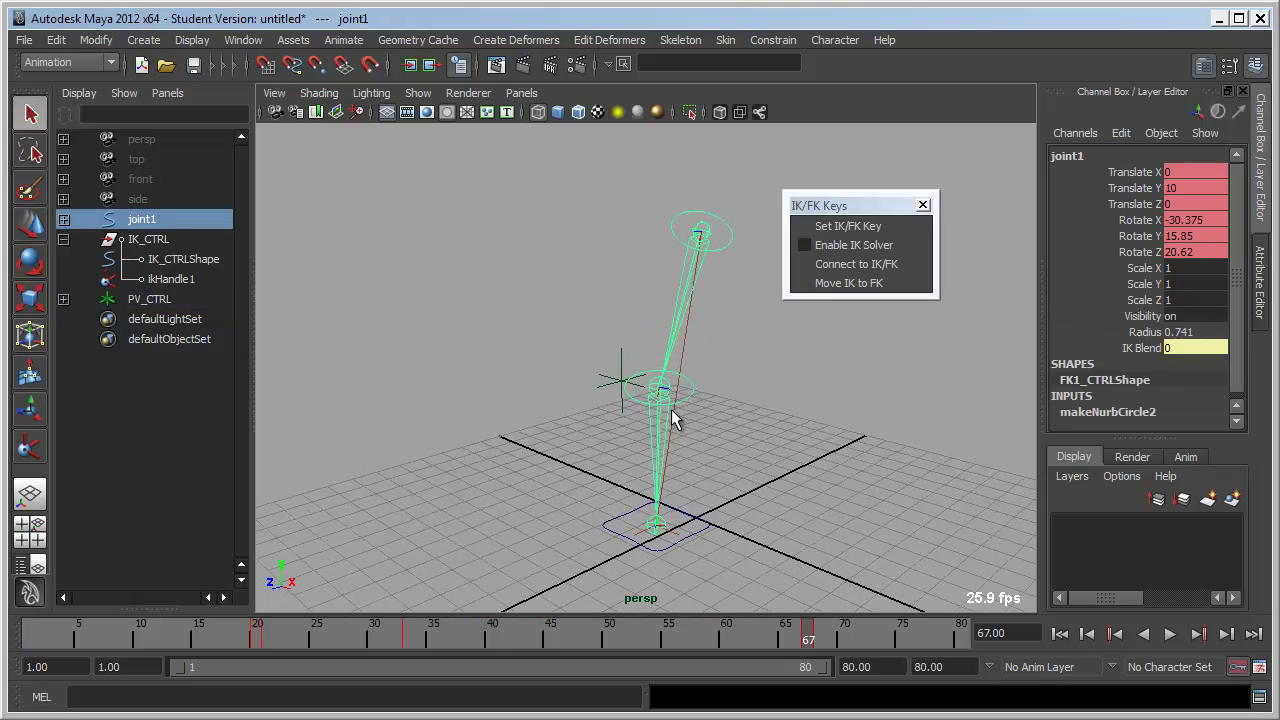
pyautogui.click(663, 416)
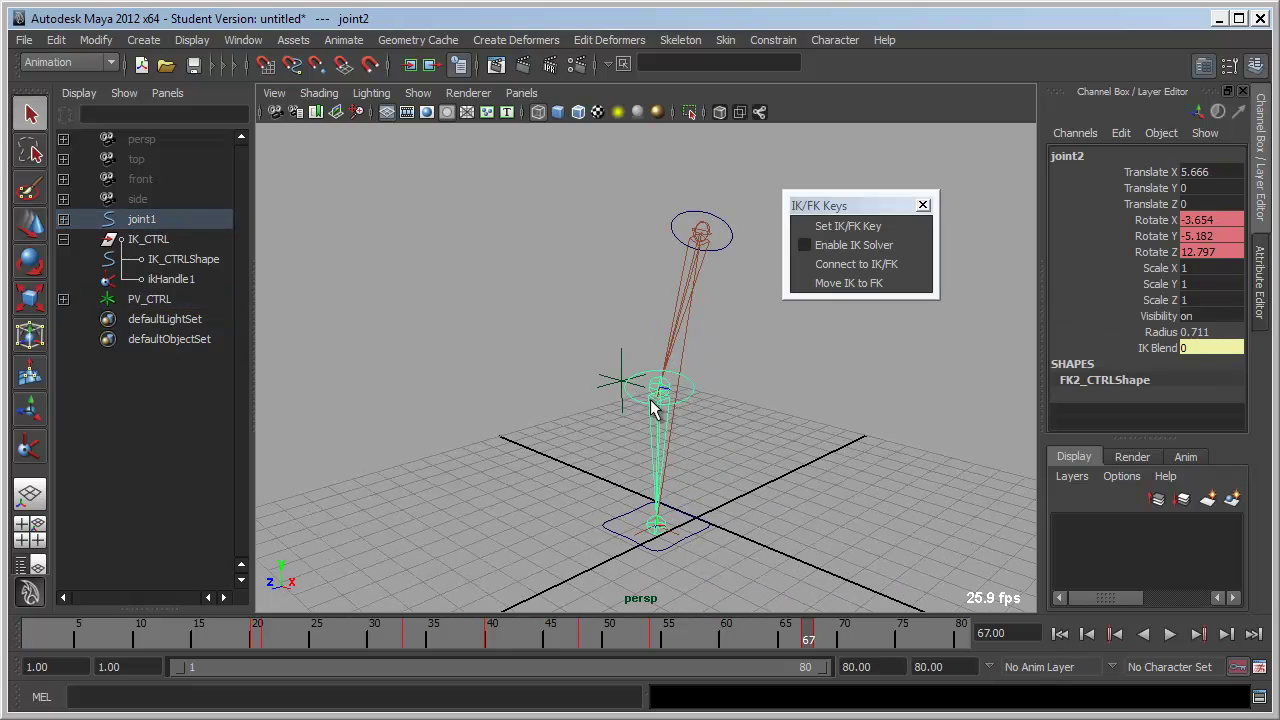
pyautogui.click(697, 540)
pyautogui.hotkey('alt', 'v')
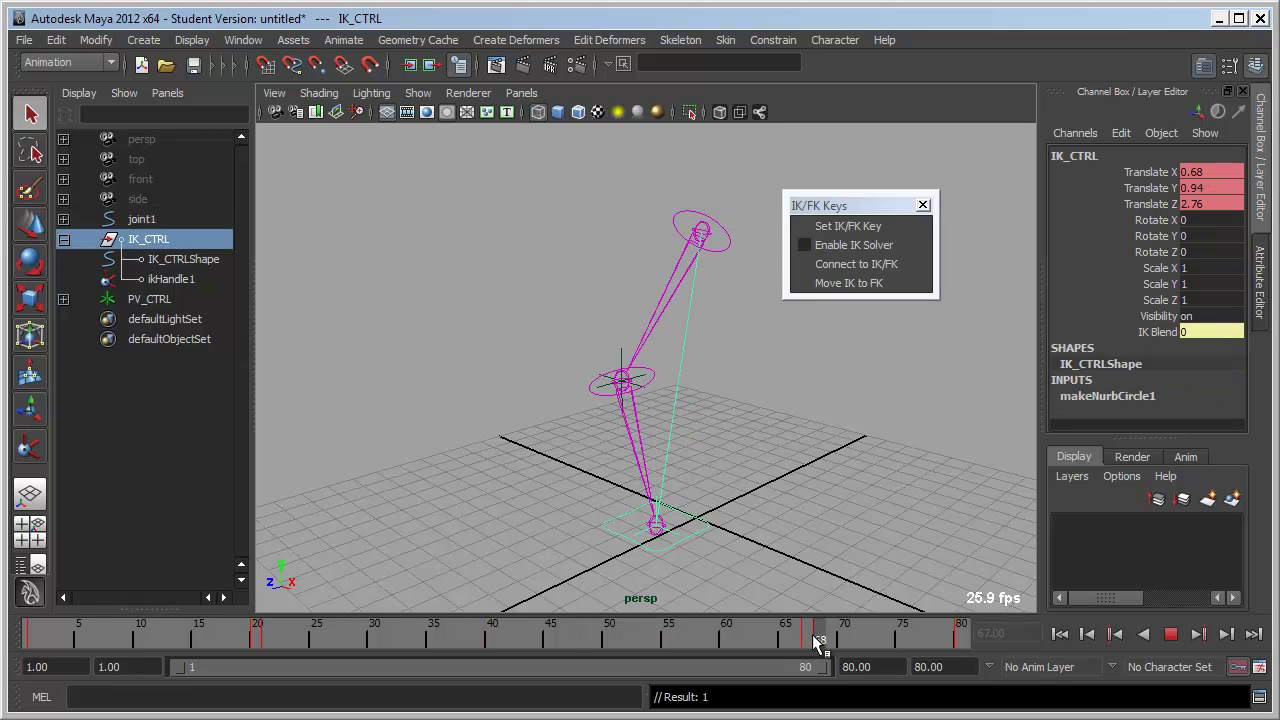
pyautogui.moveTo(812, 641); pyautogui.dragTo(819, 643)
pyautogui.moveTo(818, 643); pyautogui.dragTo(810, 643)
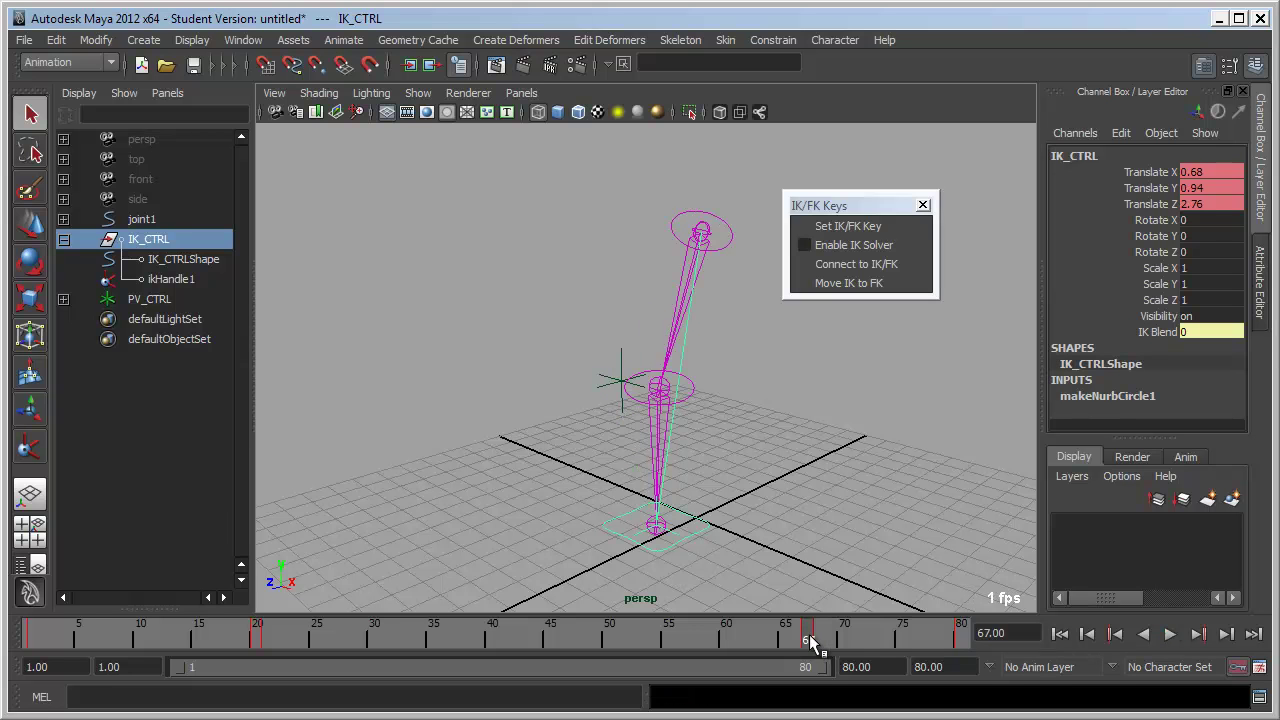
# Step: Move PV_CTRL to 1.548, 1.326, -1.203 to re-aim the knee
pyautogui.click(624, 358)
pyautogui.press('w')
pyautogui.moveTo(622, 384)
pyautogui.mouseDown()
pyautogui.moveTo(663, 385)
pyautogui.moveTo(608, 397)
pyautogui.moveTo(678, 410)
pyautogui.moveTo(623, 391)
pyautogui.moveTo(822, 640)
pyautogui.mouseUp()
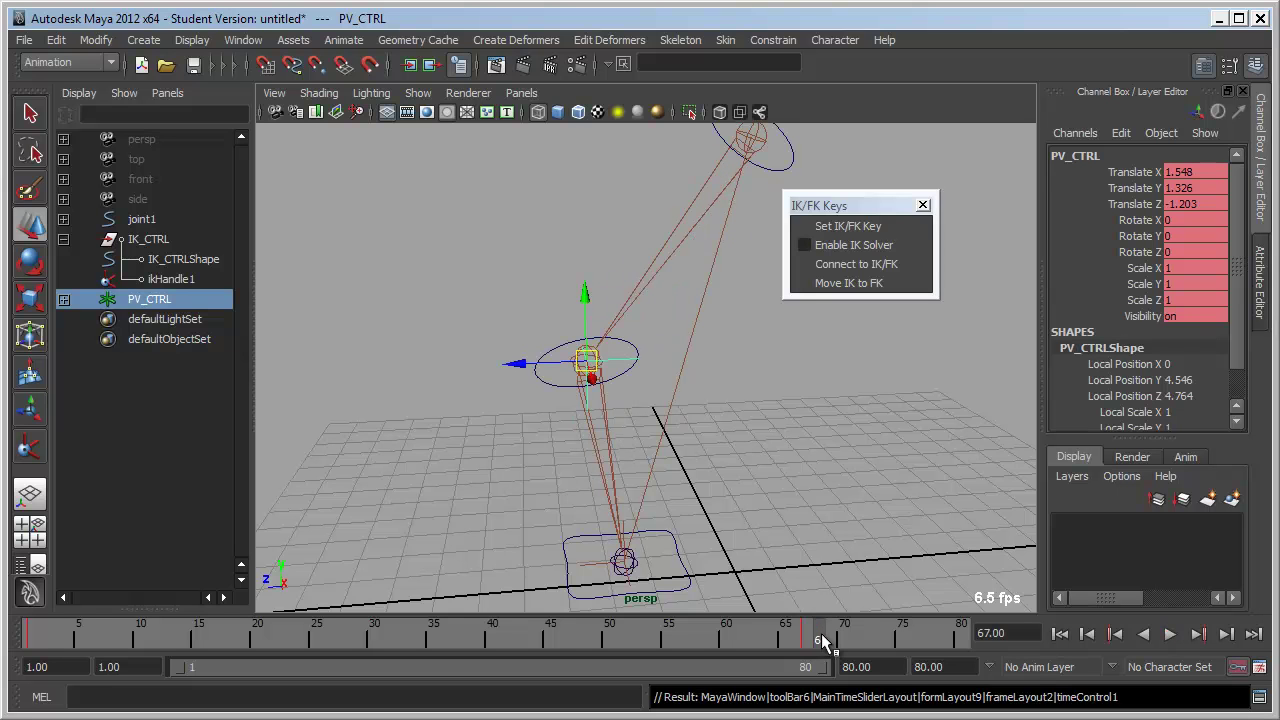
# Step: At frame 80, shift the IK_CTRL foot left and move PV_CTRL right to re-aim the knee
pyautogui.hotkey('alt', 'v')
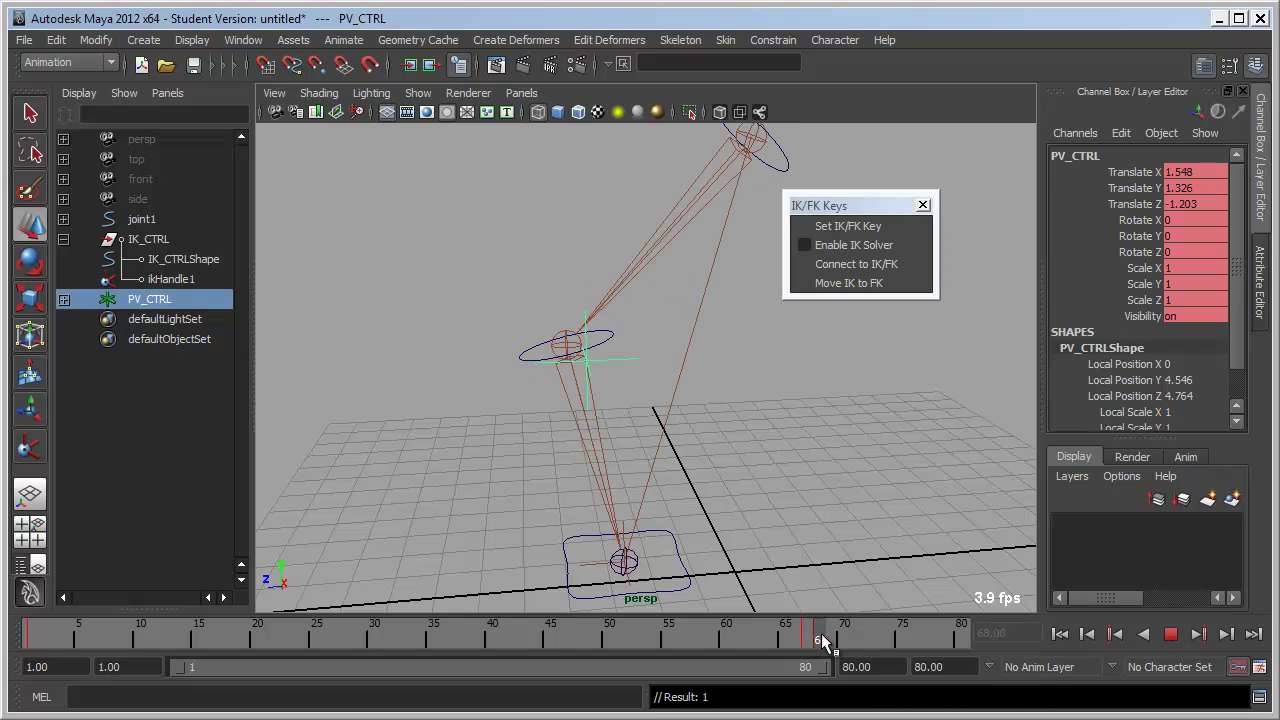
pyautogui.hotkey('alt', 'v')
pyautogui.keyDown('alt'); pyautogui.moveTo(651, 465); pyautogui.dragTo(828, 488); pyautogui.keyUp('alt')
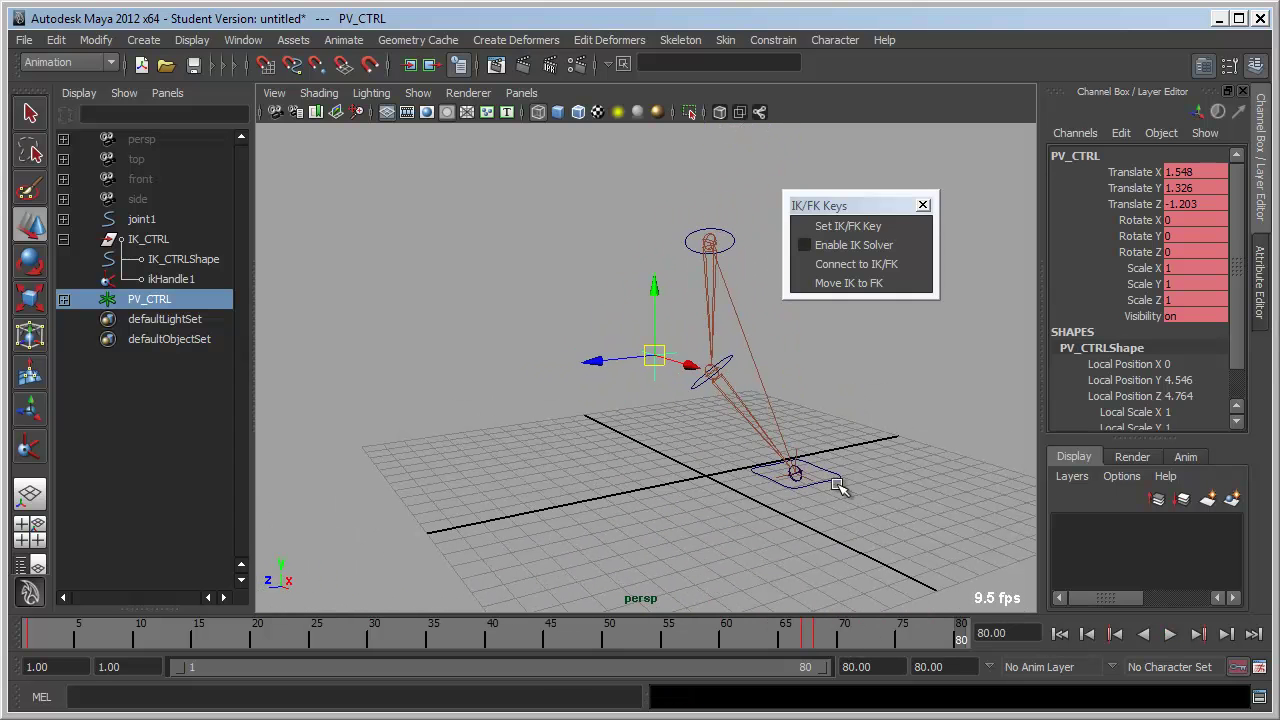
pyautogui.click(828, 488)
pyautogui.click(846, 491)
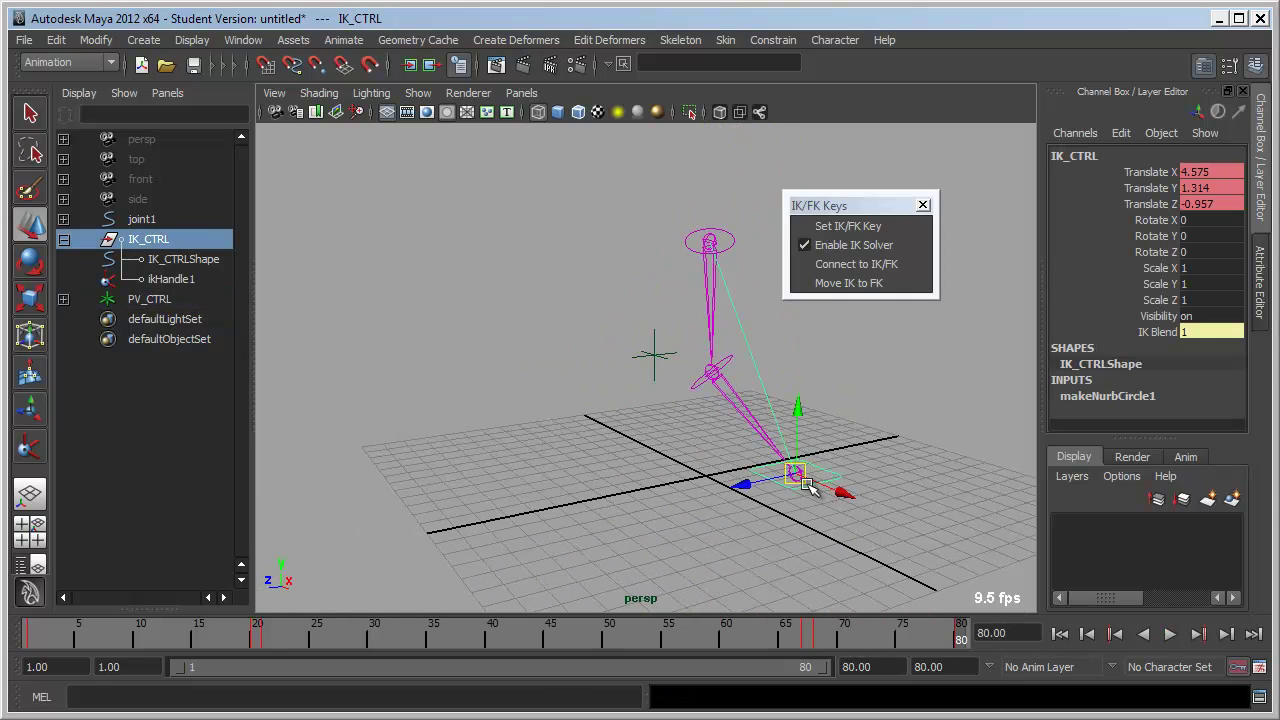
pyautogui.moveTo(940, 630); pyautogui.dragTo(958, 632)
pyautogui.moveTo(795, 474); pyautogui.dragTo(775, 478)
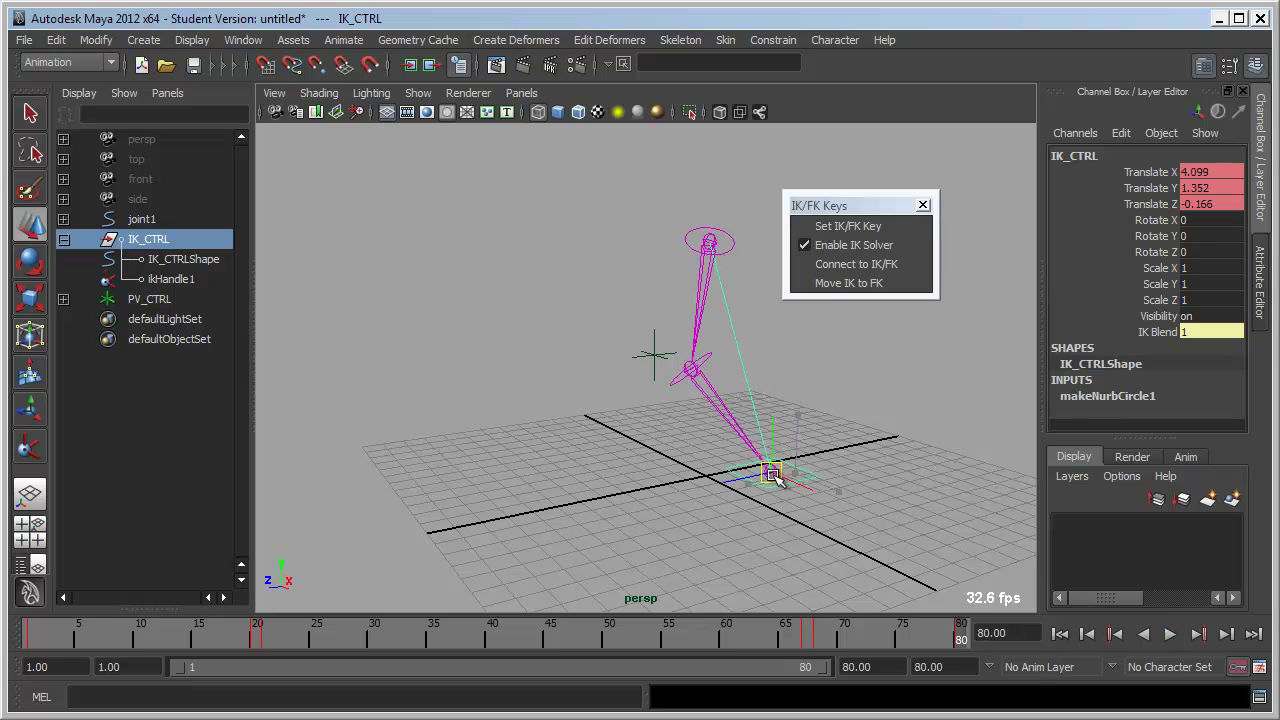
pyautogui.click(632, 340)
pyautogui.moveTo(652, 352)
pyautogui.mouseDown()
pyautogui.moveTo(806, 390)
pyautogui.moveTo(830, 372)
pyautogui.moveTo(857, 434)
pyautogui.moveTo(909, 362)
pyautogui.moveTo(825, 337)
pyautogui.moveTo(770, 404)
pyautogui.moveTo(657, 371)
pyautogui.moveTo(608, 417)
pyautogui.moveTo(493, 428)
pyautogui.moveTo(663, 440)
pyautogui.moveTo(714, 477)
pyautogui.mouseUp()
# Step: Scrub between frames 68 and 80 to check the blend, ending at frame 68
pyautogui.click(810, 638)
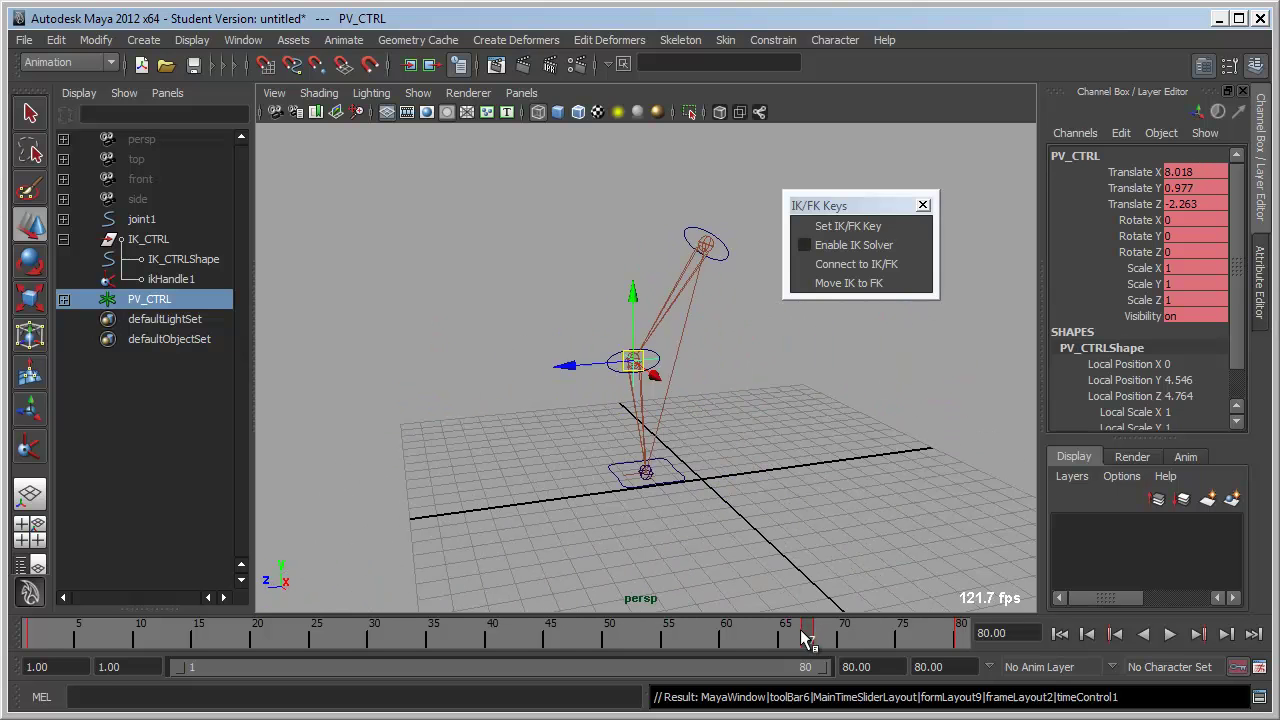
pyautogui.moveTo(810, 638); pyautogui.dragTo(966, 638)
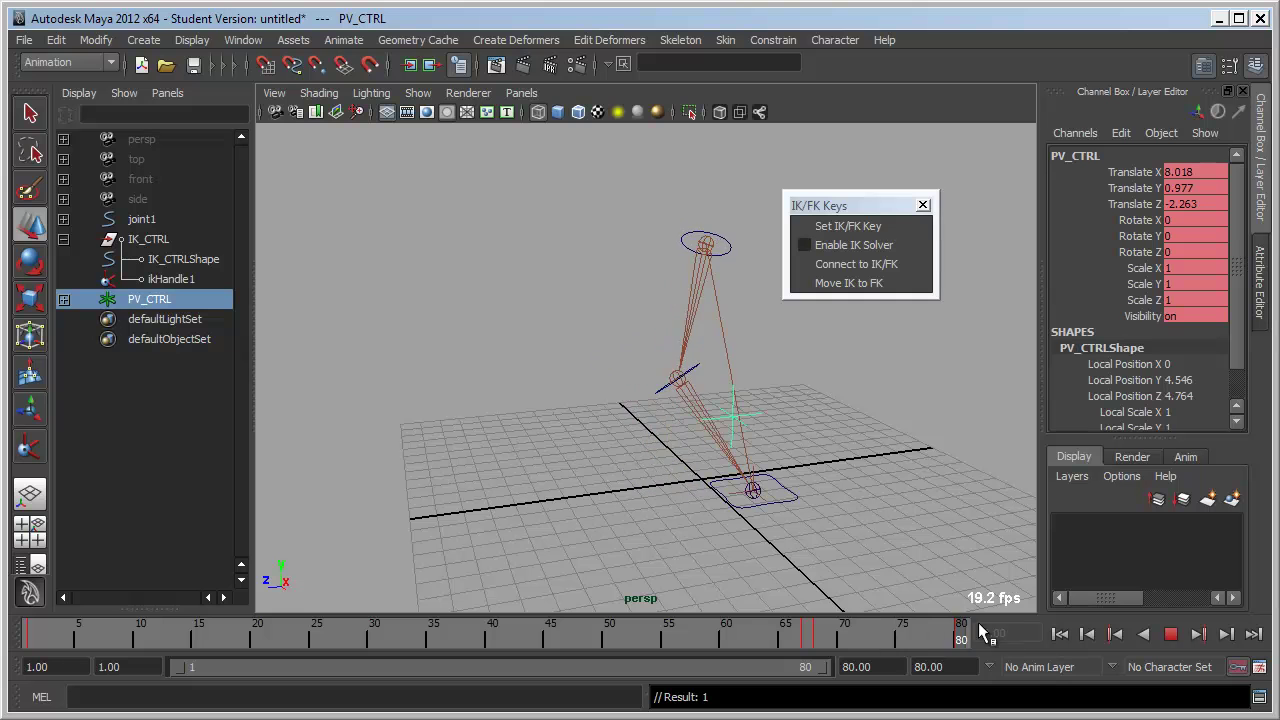
pyautogui.press('Escape')
pyautogui.keyDown('alt'); pyautogui.moveTo(929, 571); pyautogui.dragTo(882, 568); pyautogui.keyUp('alt')
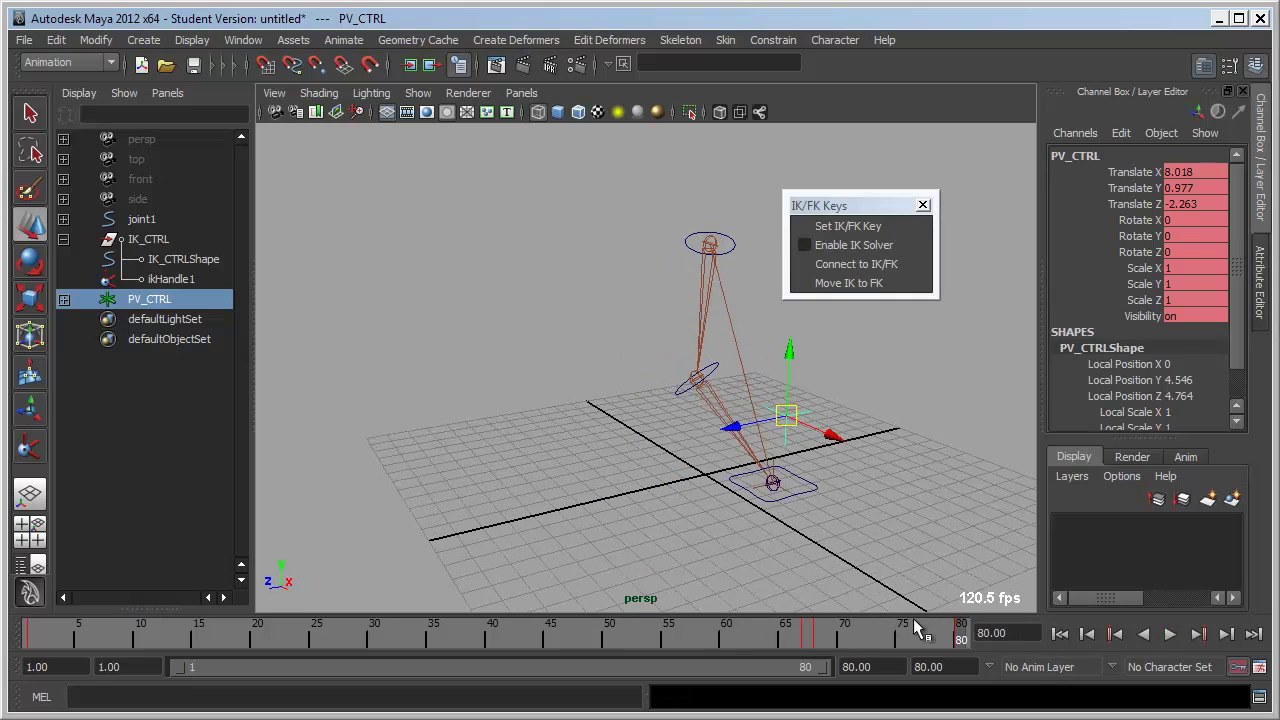
pyautogui.moveTo(918, 628); pyautogui.dragTo(868, 582)
pyautogui.moveTo(830, 636); pyautogui.dragTo(820, 646)
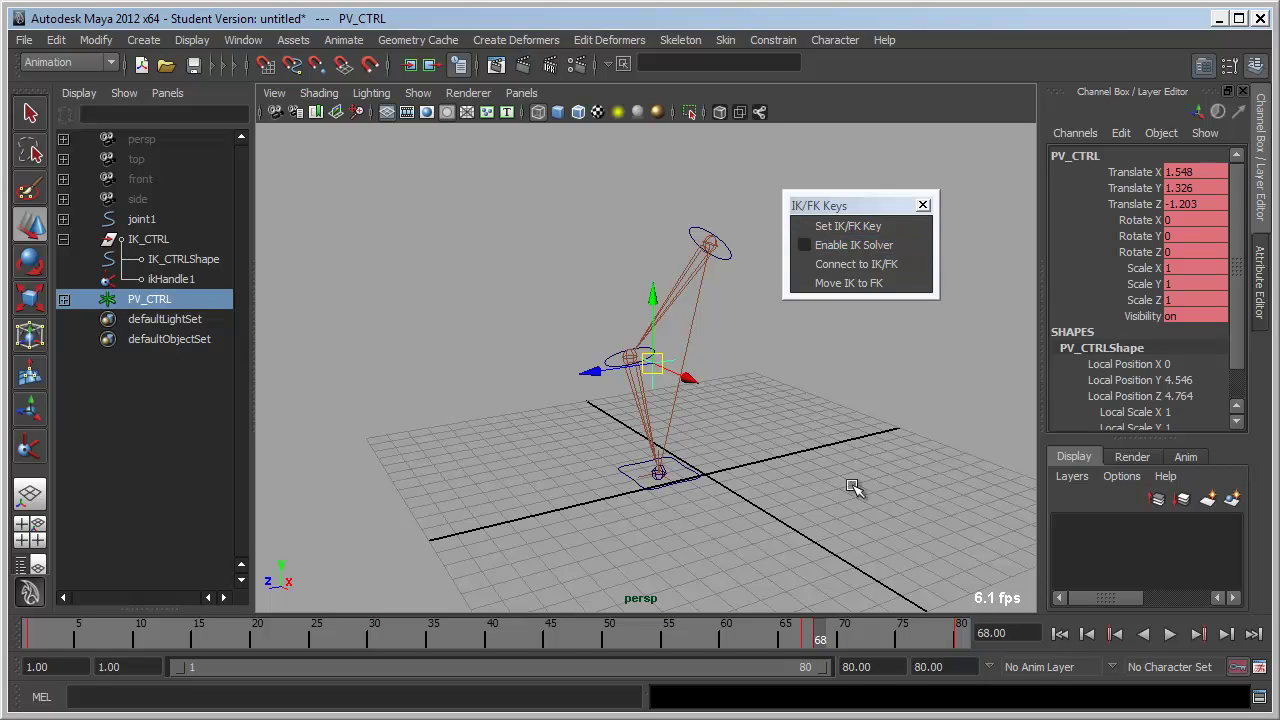
# Step: Select ikHandle1's Ik Blend channel and play back to frame 68
pyautogui.click(185, 280)
pyautogui.scroll(-2, 1235, 395)
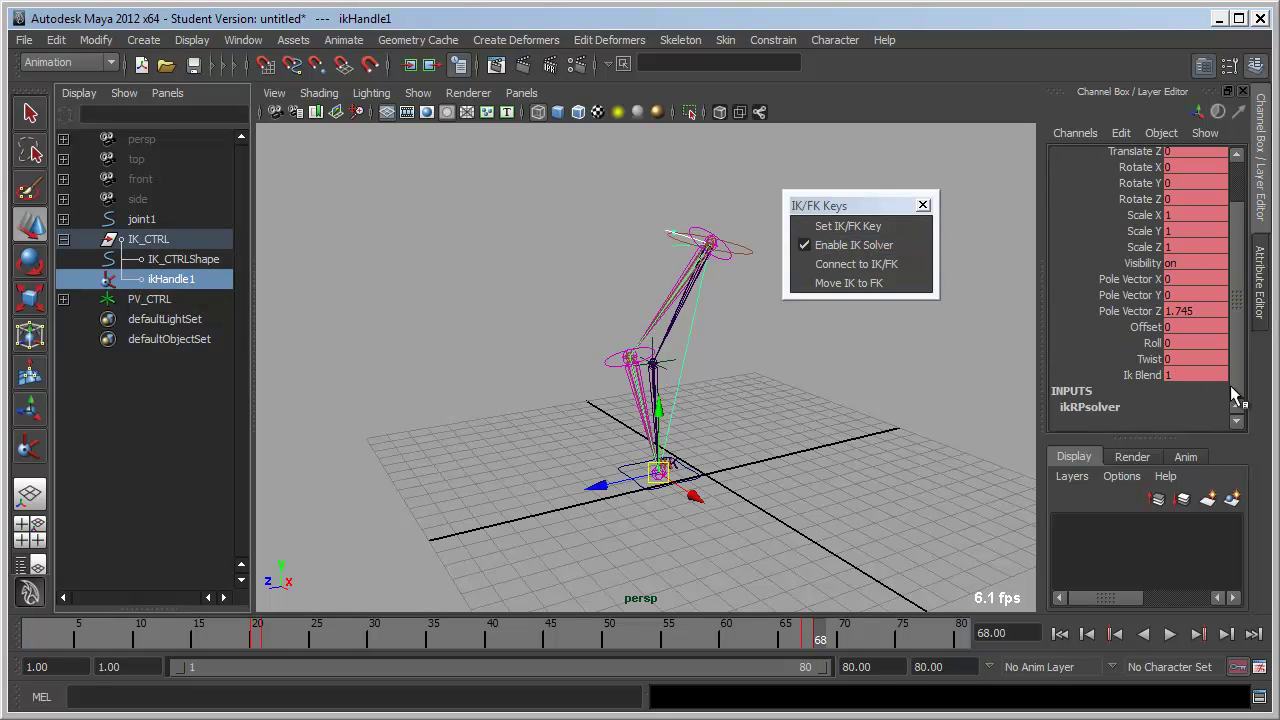
pyautogui.click(1120, 375)
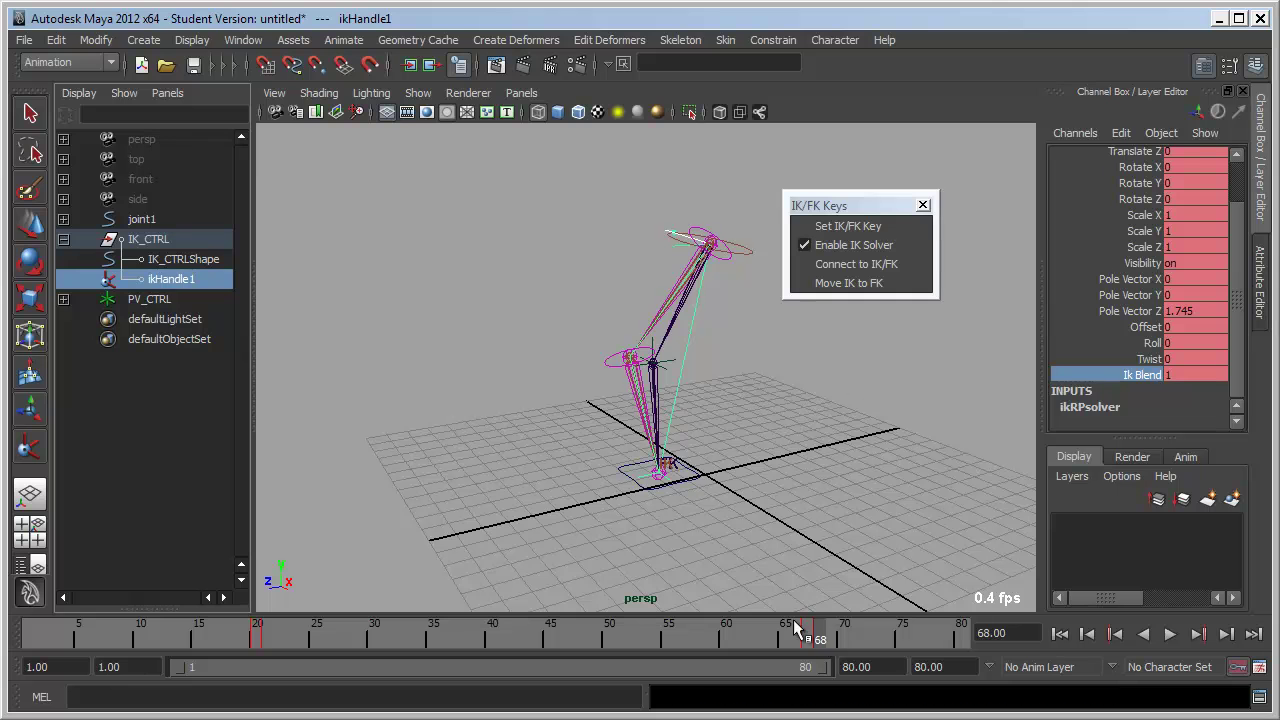
pyautogui.hotkey('alt', 'v')
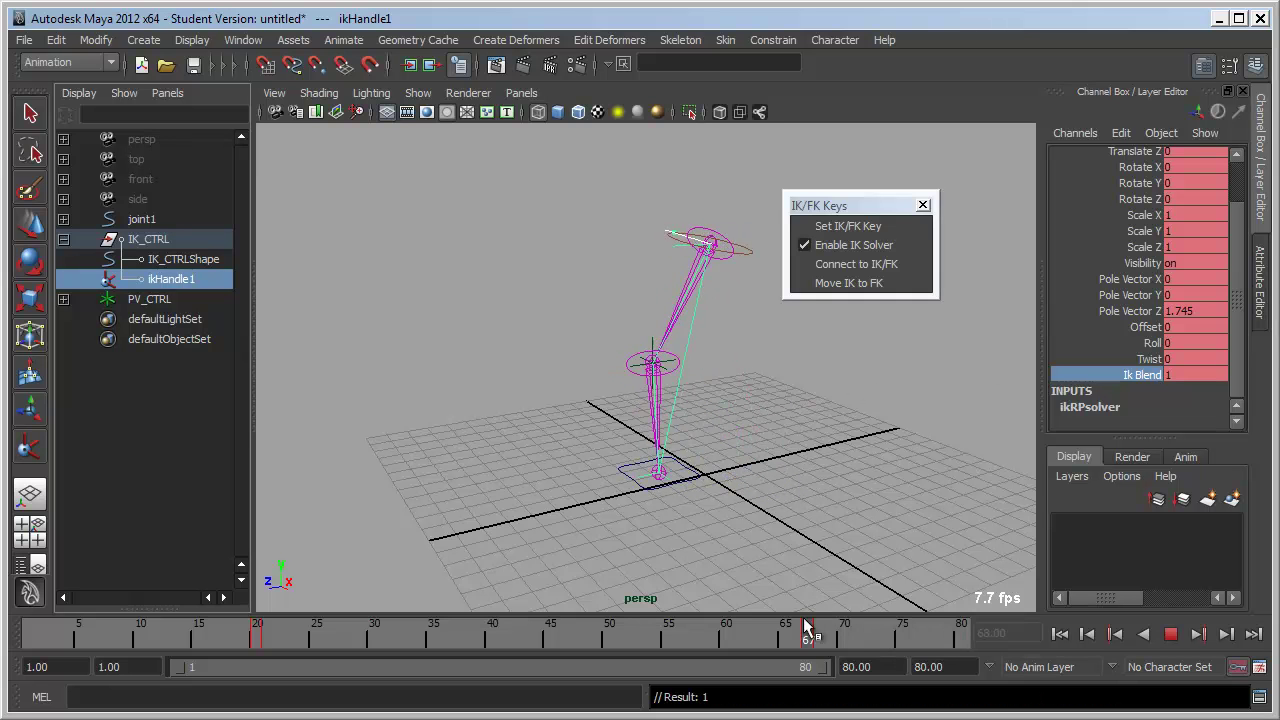
pyautogui.moveTo(810, 630); pyautogui.dragTo(823, 628)
pyautogui.moveTo(755, 503)
pyautogui.keyDown('alt'); pyautogui.mouseDown()
pyautogui.moveTo(731, 477)
pyautogui.moveTo(748, 487)
pyautogui.mouseUp(); pyautogui.keyUp('alt')
# Step: Turn Enable IK Solver back on and key it at frame 68, replaying frames 66-68 to check
pyautogui.click(708, 357)
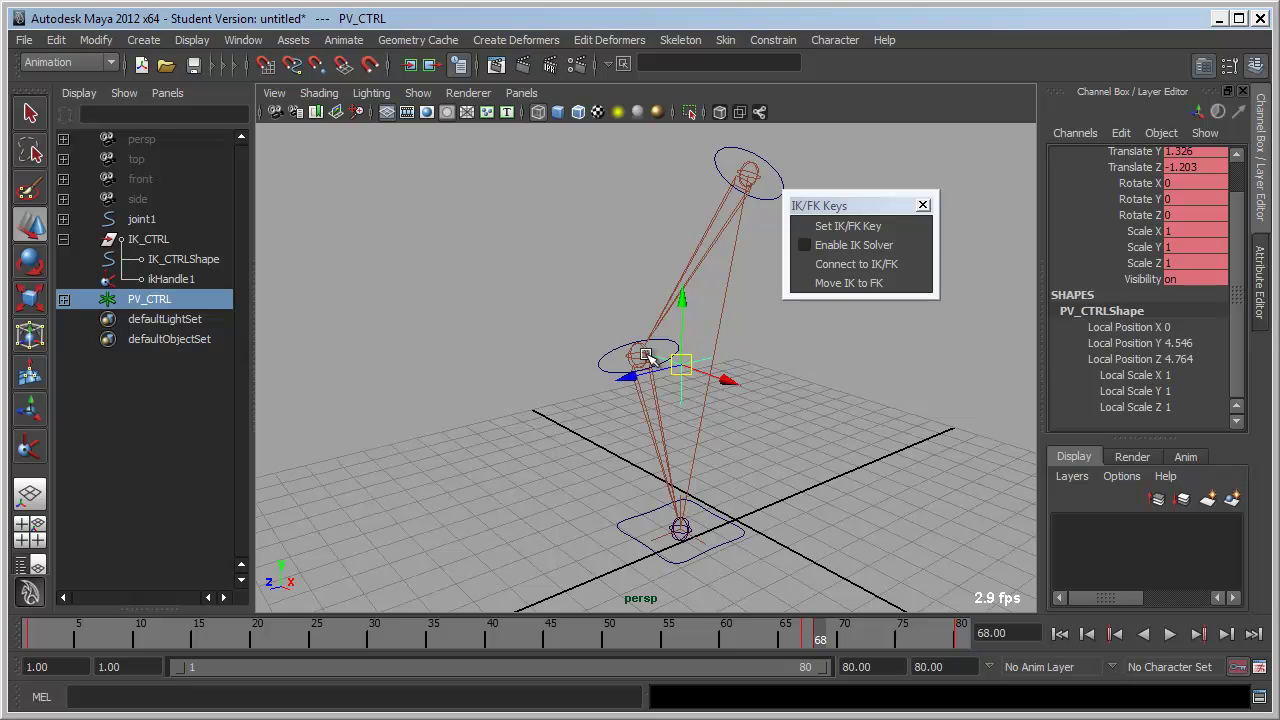
pyautogui.hotkey('alt', 'v')
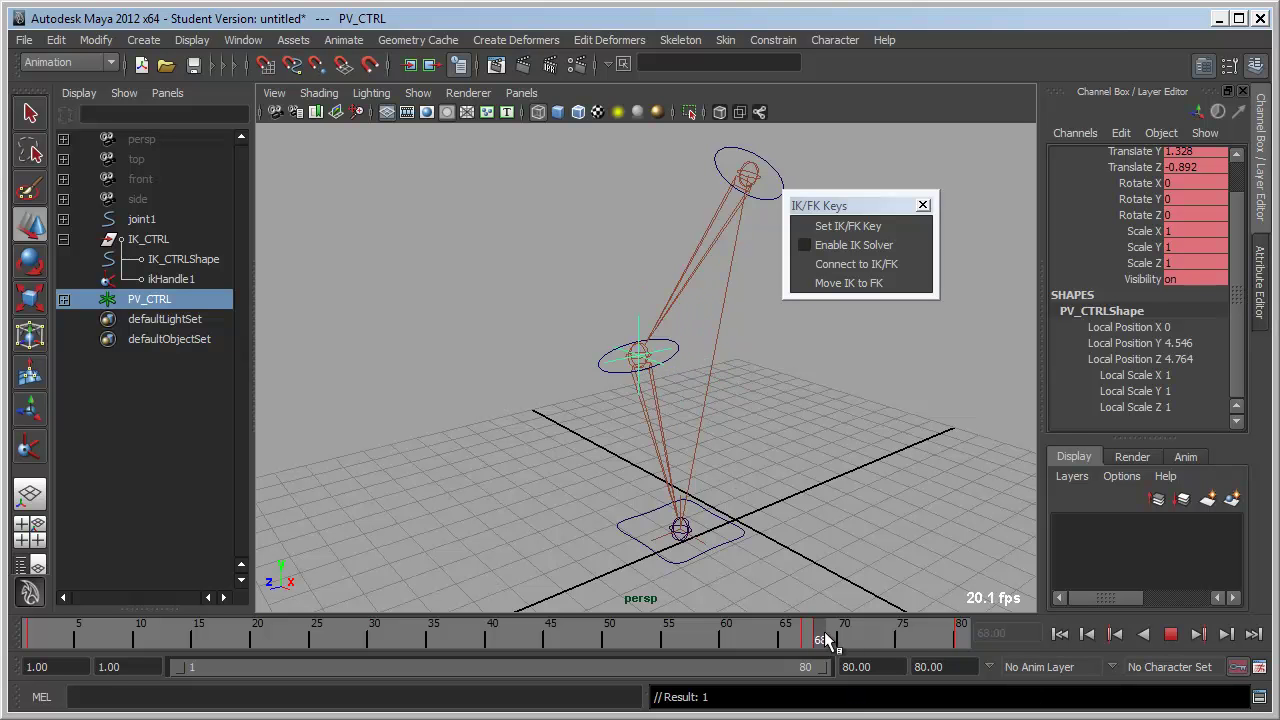
pyautogui.moveTo(943, 637); pyautogui.dragTo(800, 627)
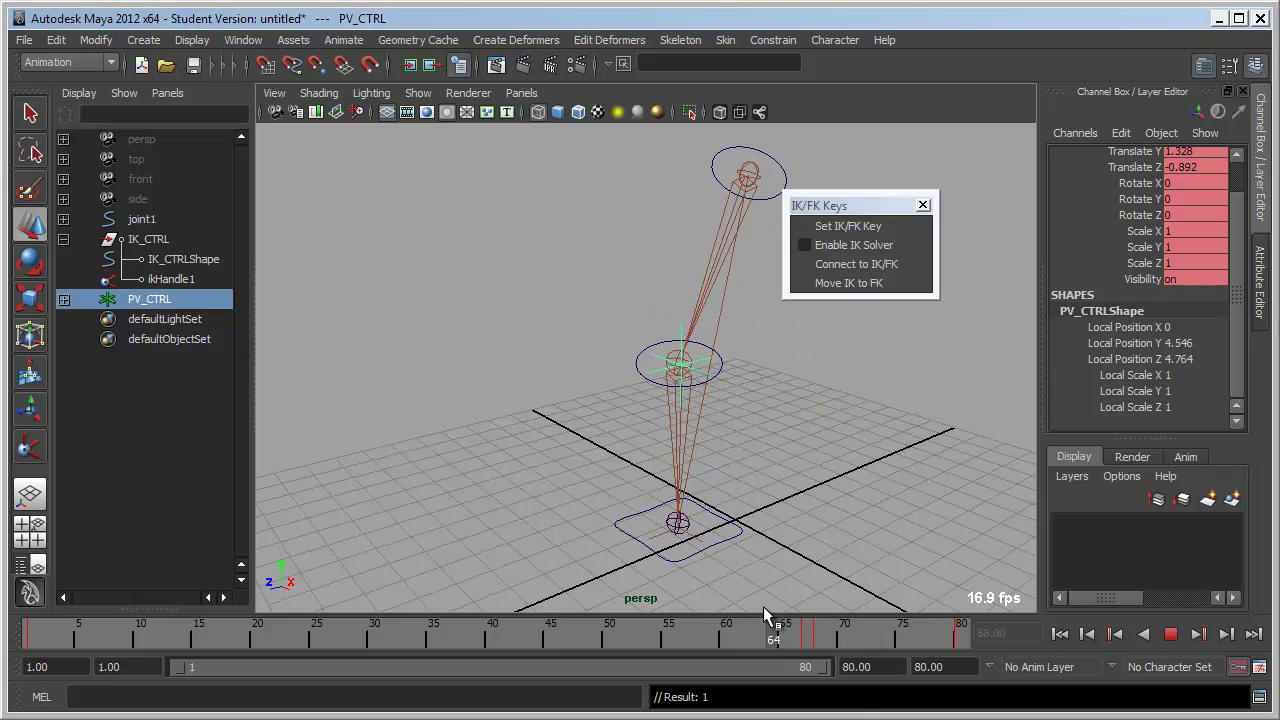
pyautogui.moveTo(800, 627); pyautogui.dragTo(822, 640)
pyautogui.click(865, 245)
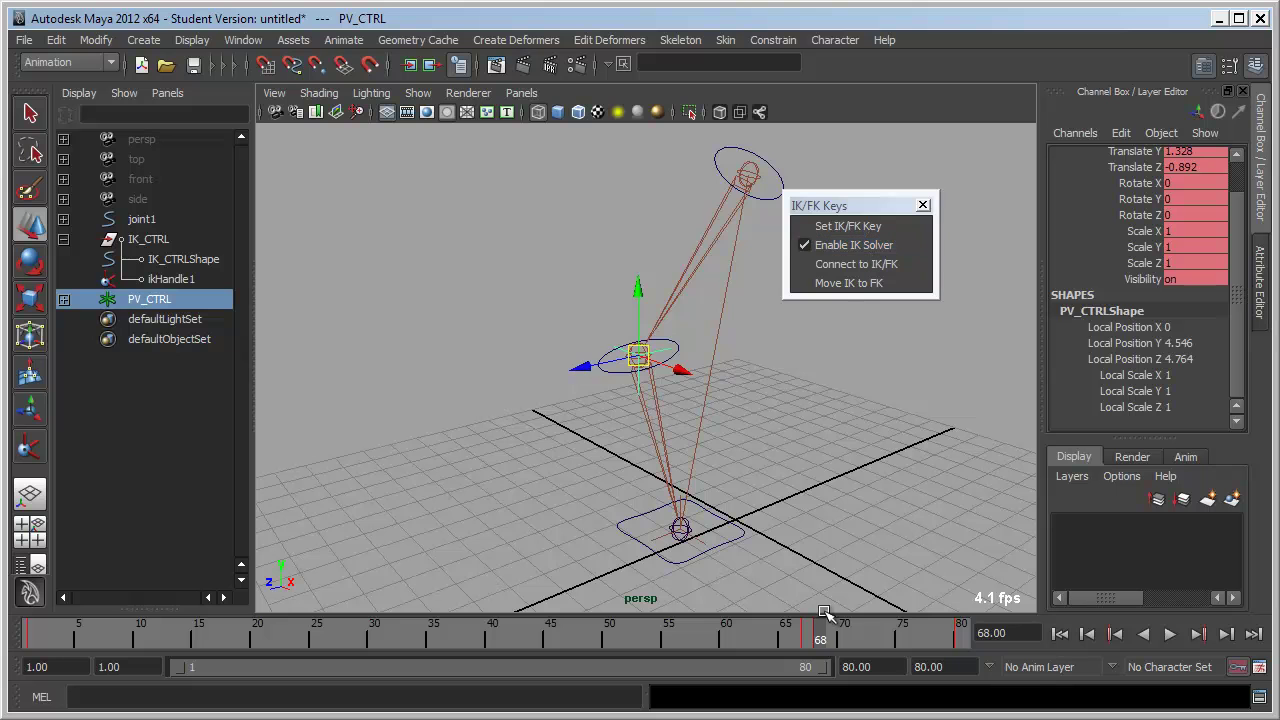
pyautogui.hotkey('alt', 'v')
pyautogui.moveTo(857, 641)
pyautogui.mouseDown()
pyautogui.moveTo(808, 620)
pyautogui.moveTo(820, 640)
pyautogui.mouseUp()
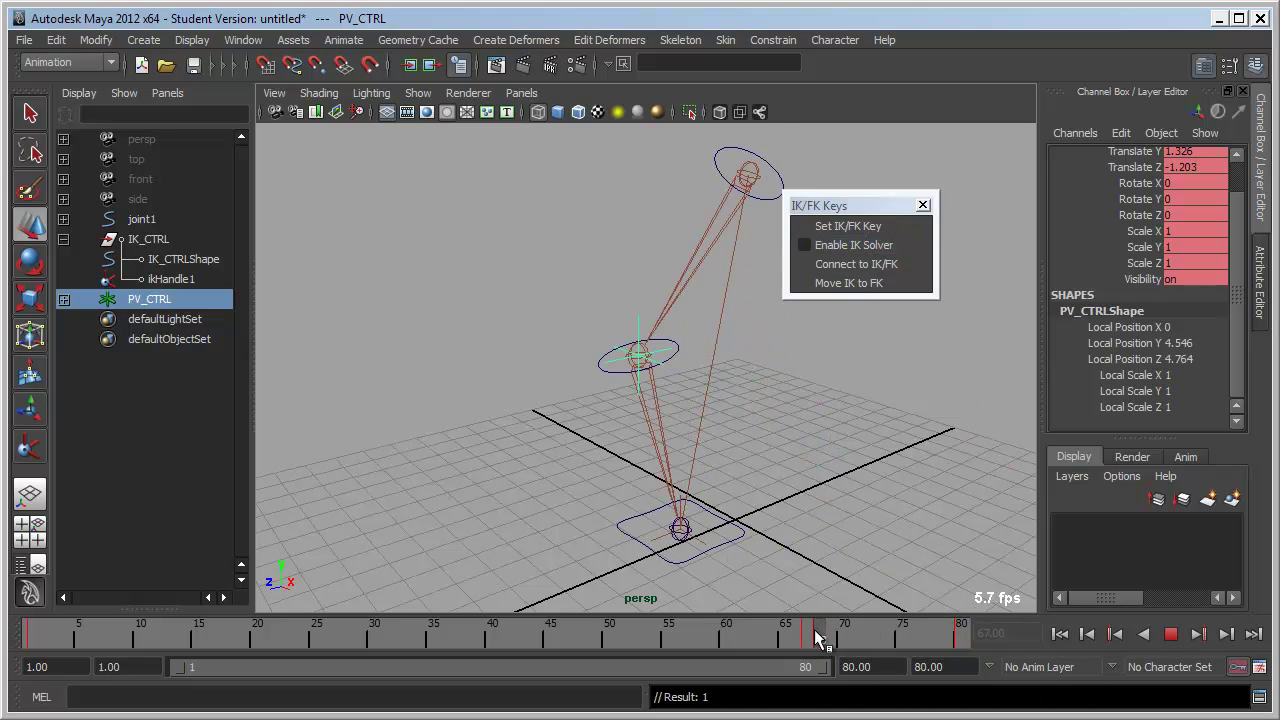
pyautogui.hotkey('alt', 'v')
pyautogui.click(810, 641)
pyautogui.click(818, 641)
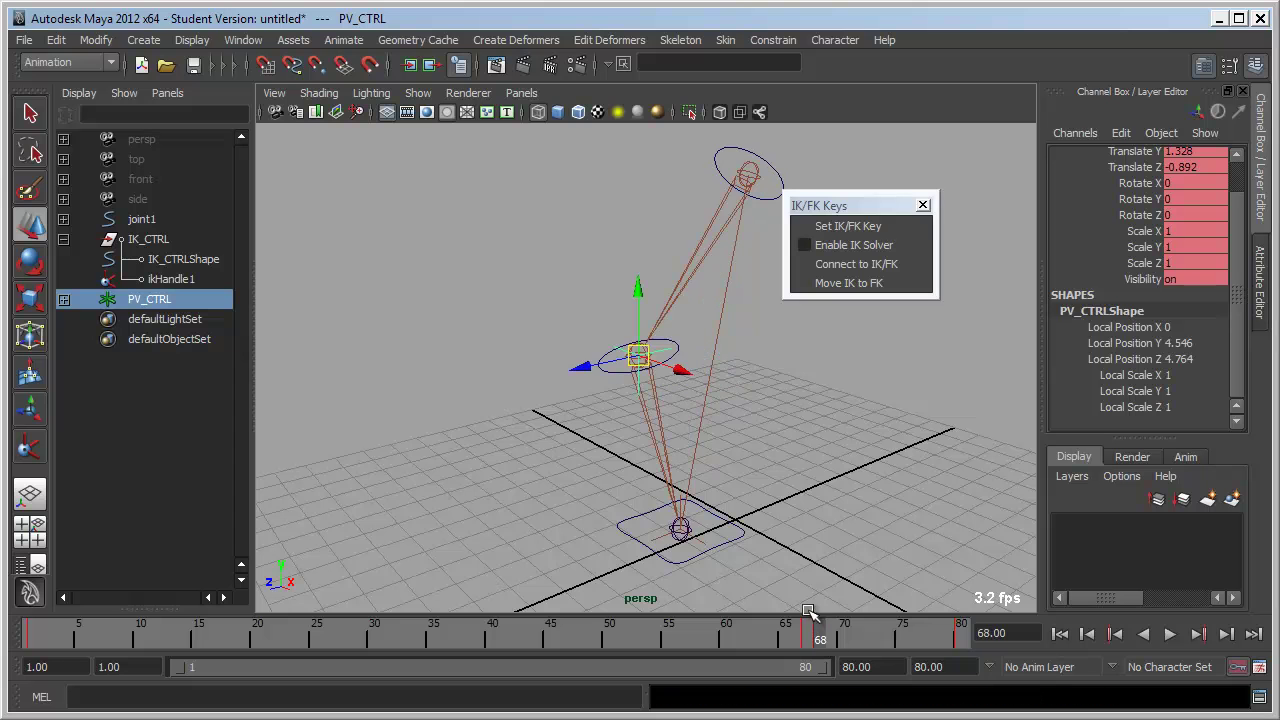
pyautogui.keyDown('alt'); pyautogui.moveTo(738, 415); pyautogui.dragTo(830, 240); pyautogui.keyUp('alt')
pyautogui.click(810, 249)
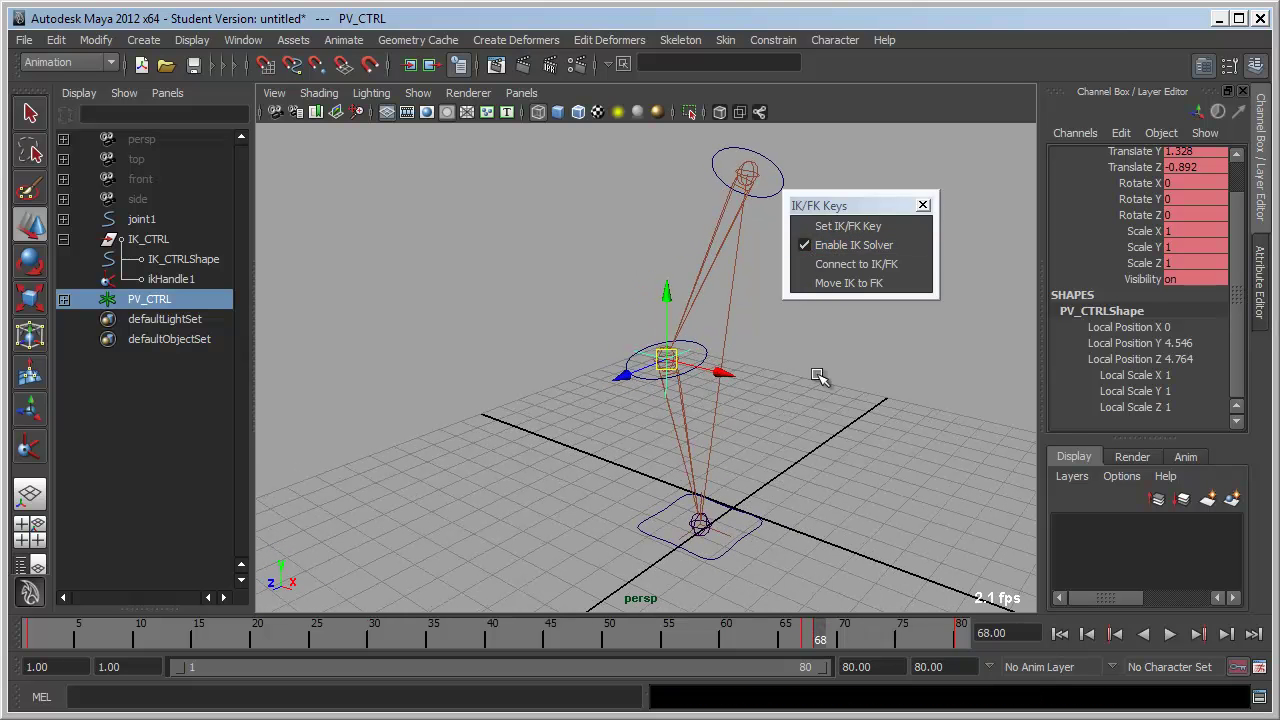
# Step: Scrub from frame 80 back to frame 1 to review the FK/IK switch
pyautogui.moveTo(822, 641); pyautogui.dragTo(960, 637)
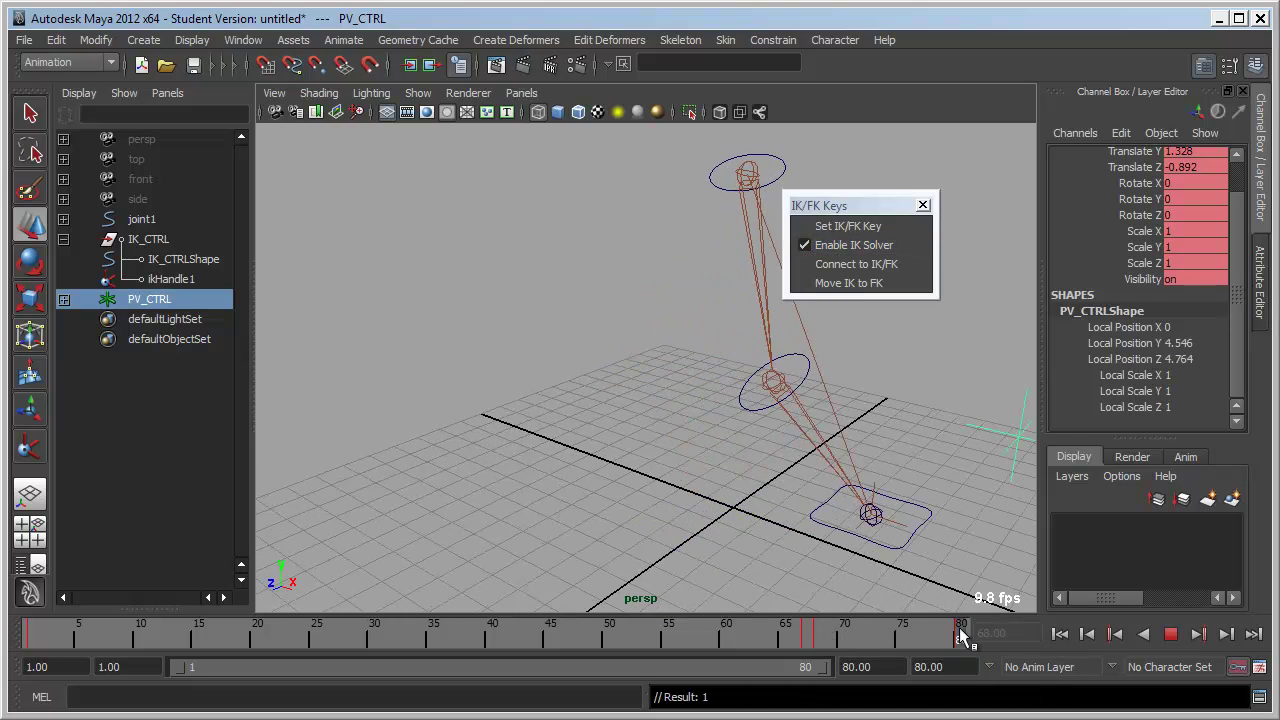
pyautogui.keyDown('alt'); pyautogui.moveTo(938, 495); pyautogui.dragTo(827, 586); pyautogui.keyUp('alt')
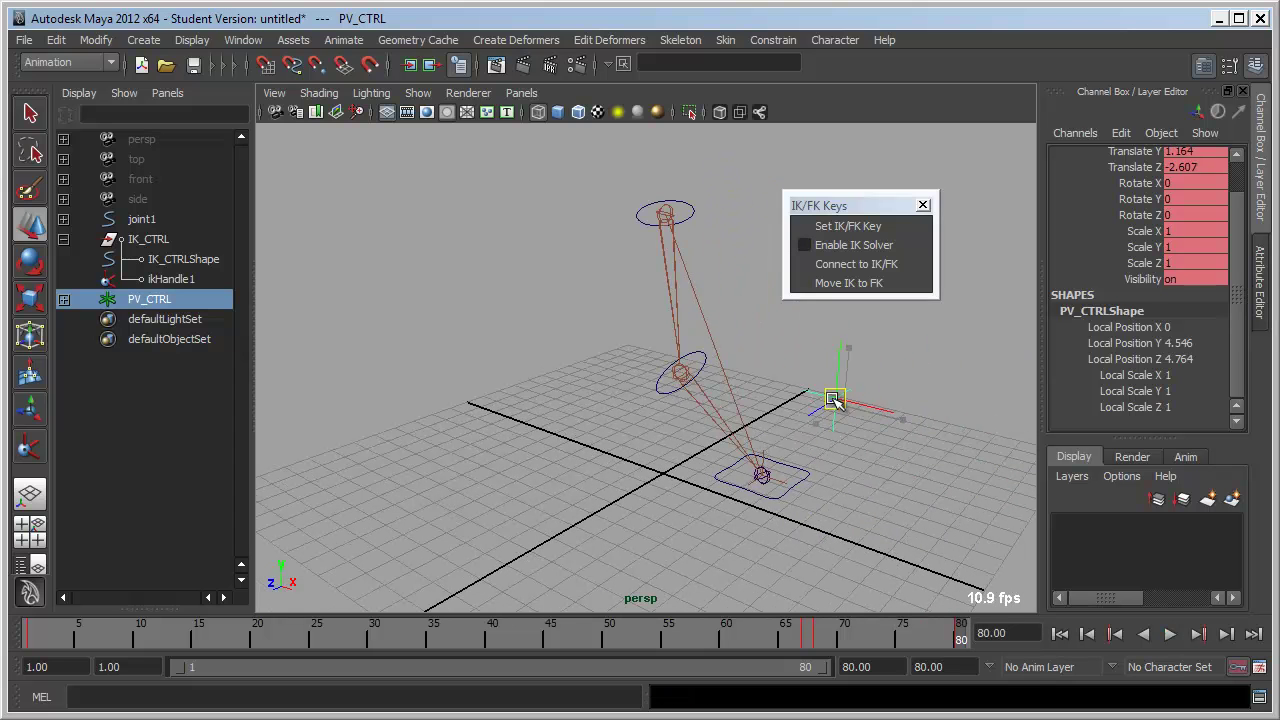
pyautogui.moveTo(827, 636); pyautogui.dragTo(30, 636)
pyautogui.moveTo(330, 470)
pyautogui.keyDown('alt'); pyautogui.mouseDown()
pyautogui.moveTo(580, 343)
pyautogui.moveTo(577, 432)
pyautogui.moveTo(670, 445)
pyautogui.mouseUp(); pyautogui.keyUp('alt')
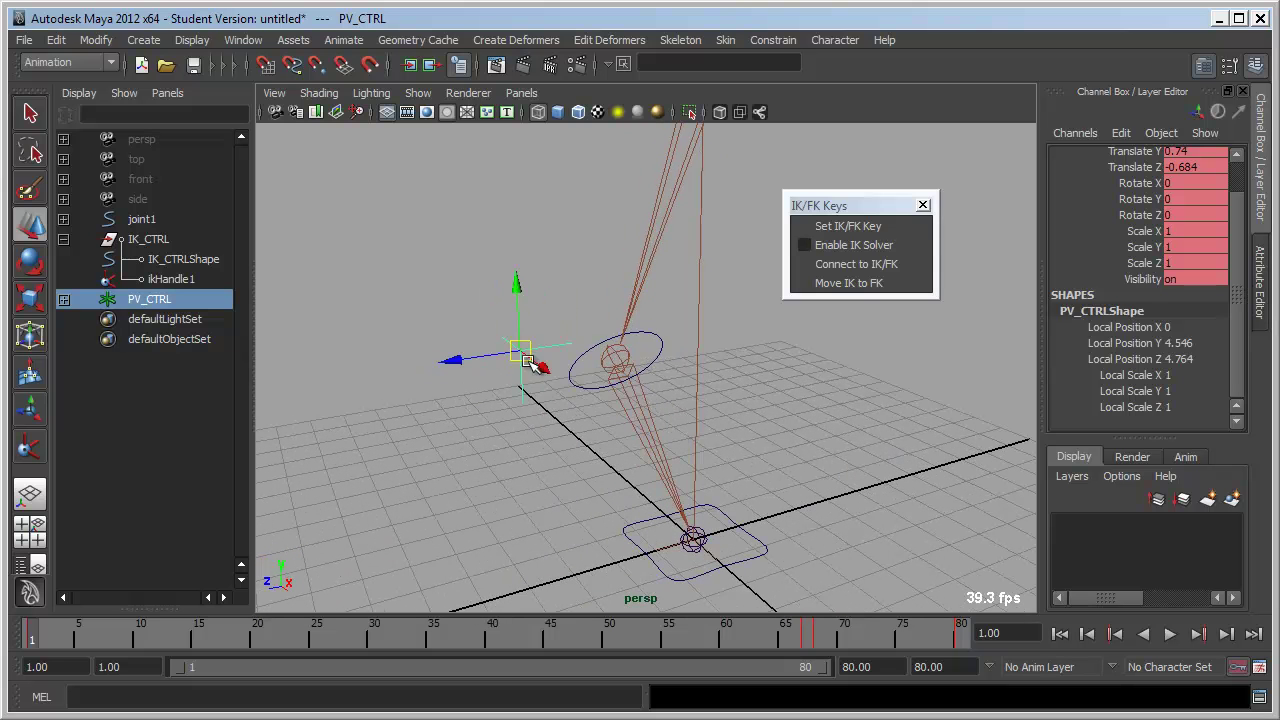
# Step: Select the PV_CTRL transform, add ikHandle1 in the Outliner, and apply Constrain > Pole Vector
pyautogui.keyDown('alt'); pyautogui.moveTo(574, 423); pyautogui.dragTo(760, 548); pyautogui.keyUp('alt')
pyautogui.click(765, 558)
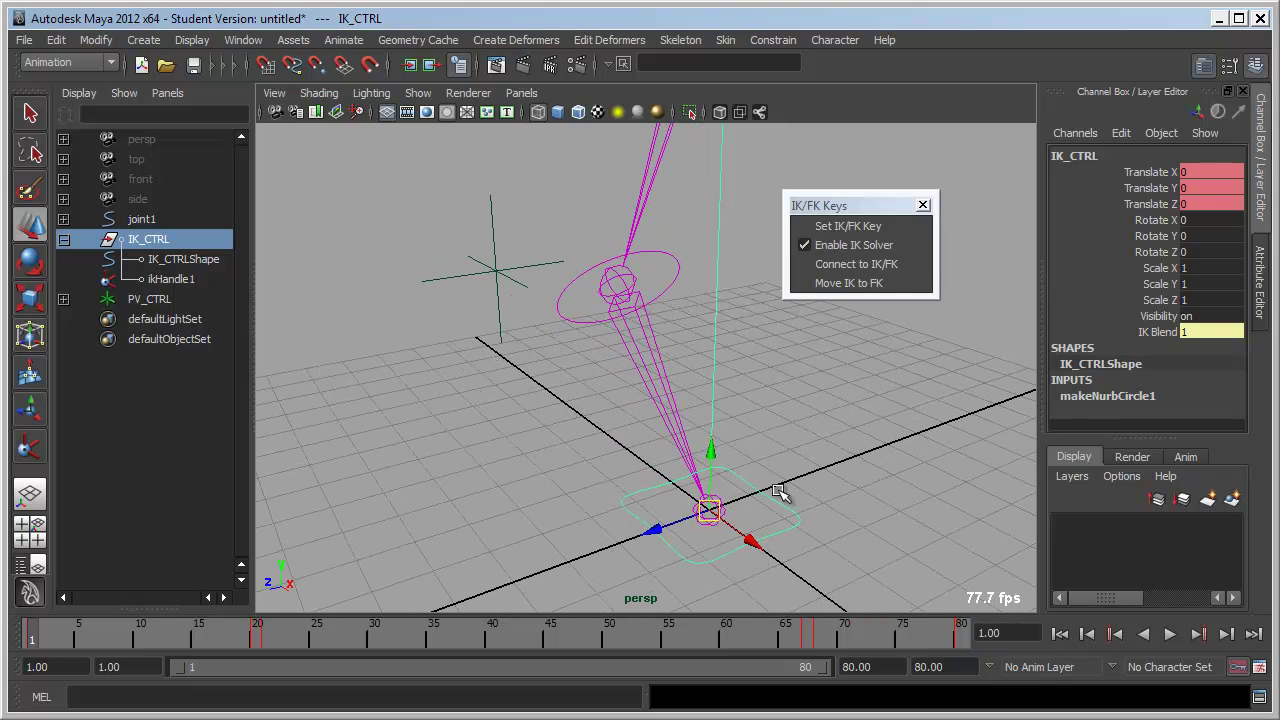
pyautogui.click(185, 296)
pyautogui.click(64, 299)
pyautogui.click(150, 316)
pyautogui.click(154, 302)
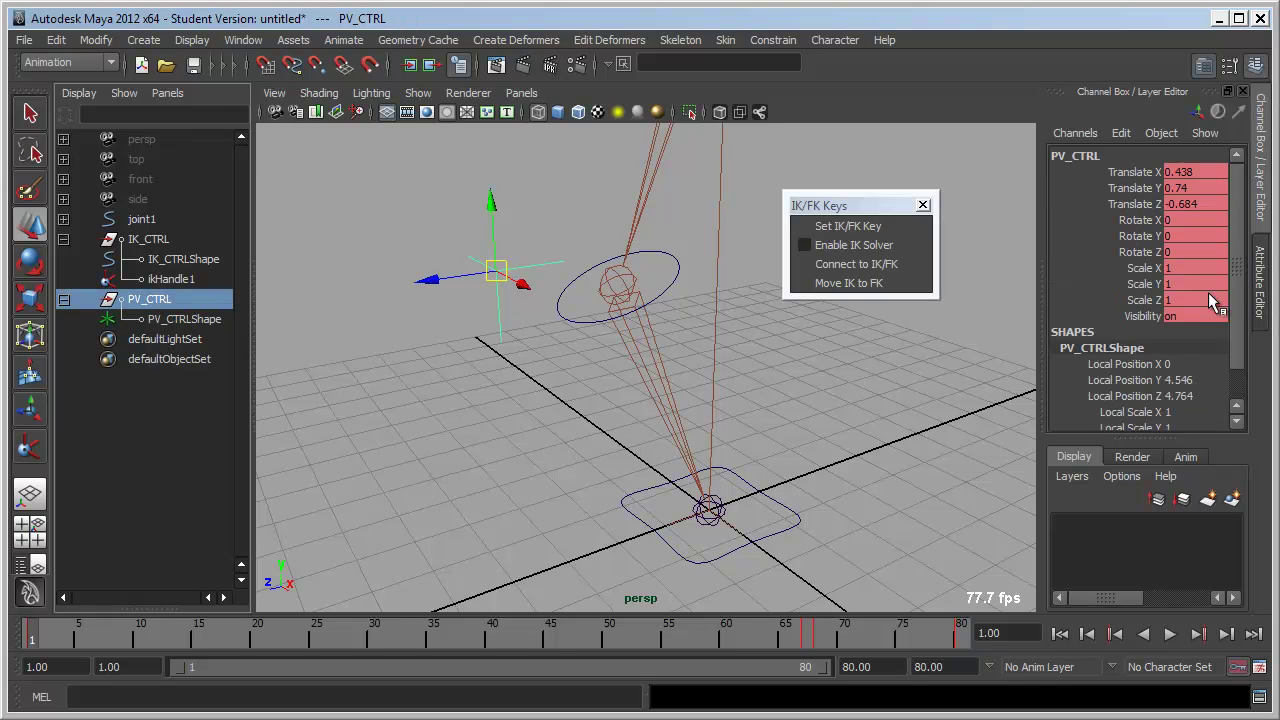
pyautogui.scroll(-1, 1208, 292)
pyautogui.keyDown('ctrl'); pyautogui.click(192, 282); pyautogui.keyUp('ctrl')
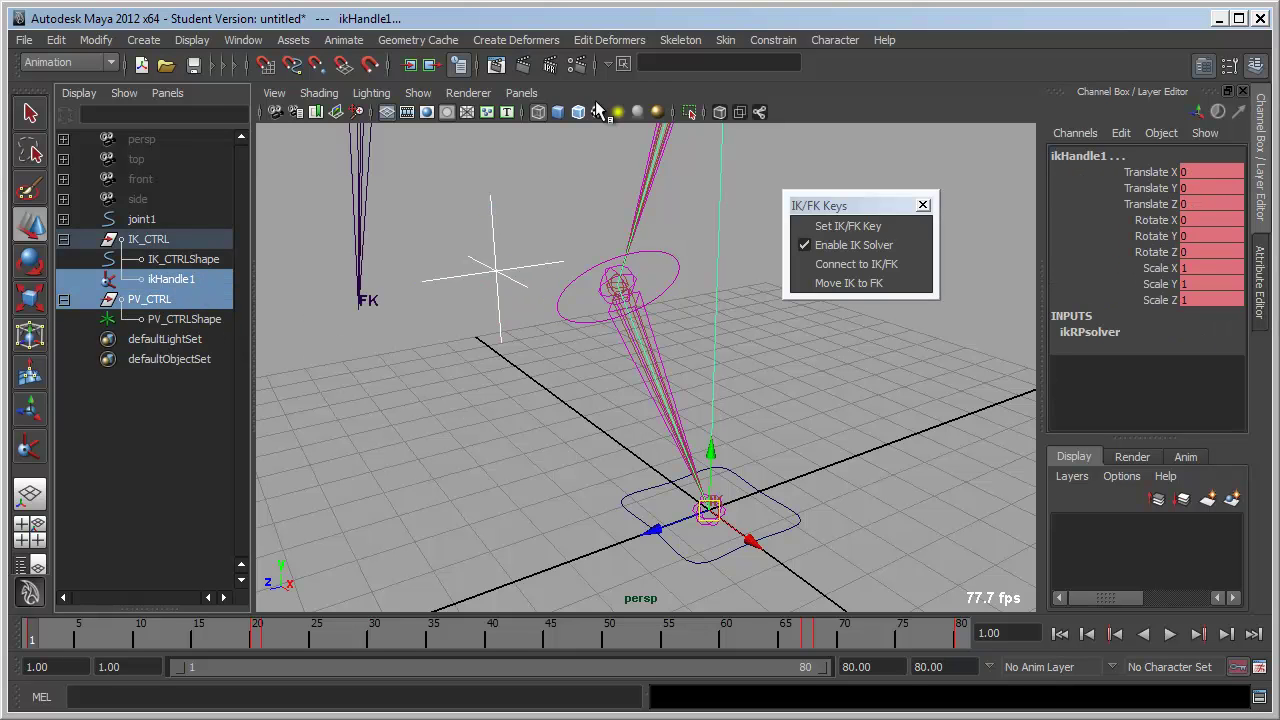
pyautogui.click(785, 40)
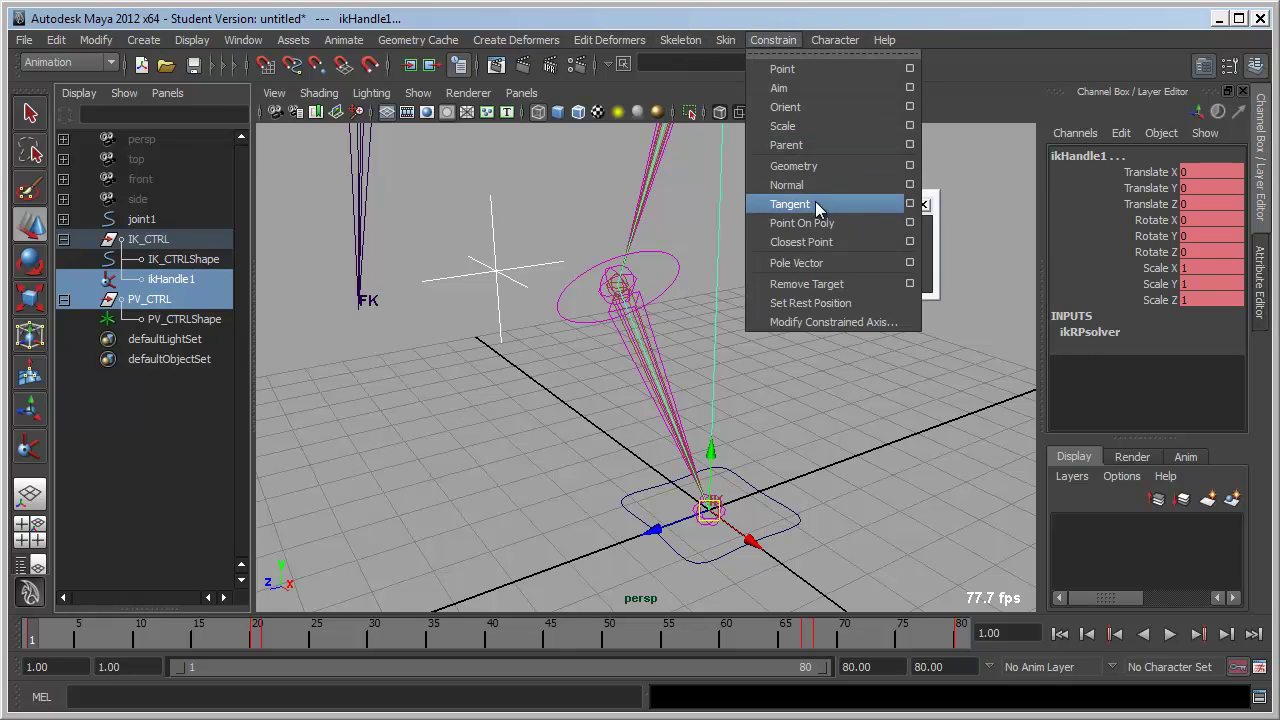
pyautogui.click(816, 260)
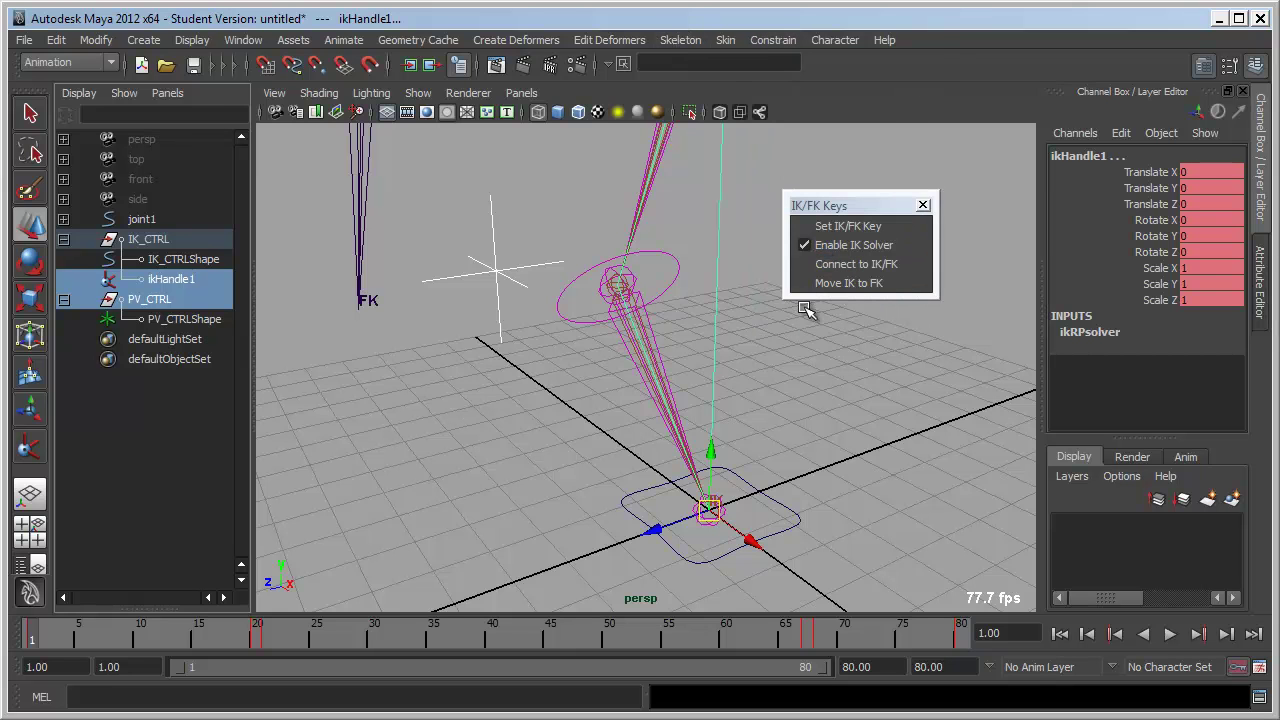
# Step: Enable History > Echo All Commands in the Script Editor after checking Time Slider preferences
pyautogui.click(1258, 670)
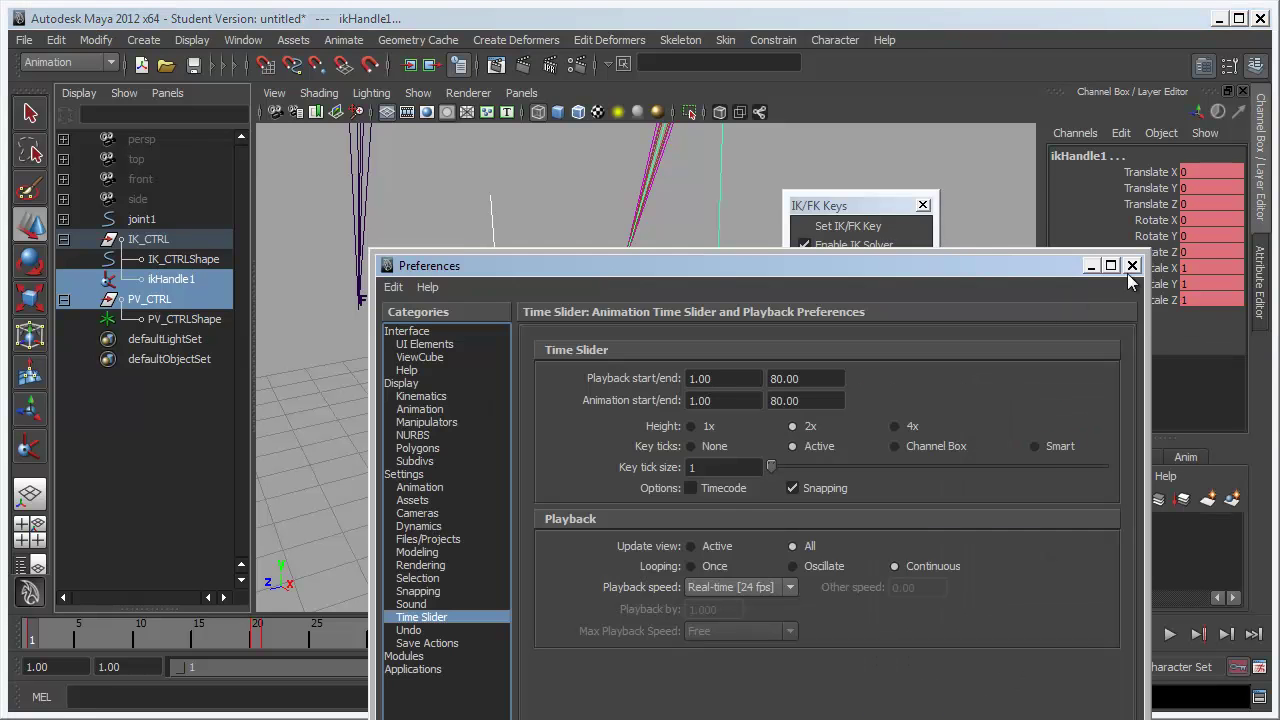
pyautogui.click(1131, 268)
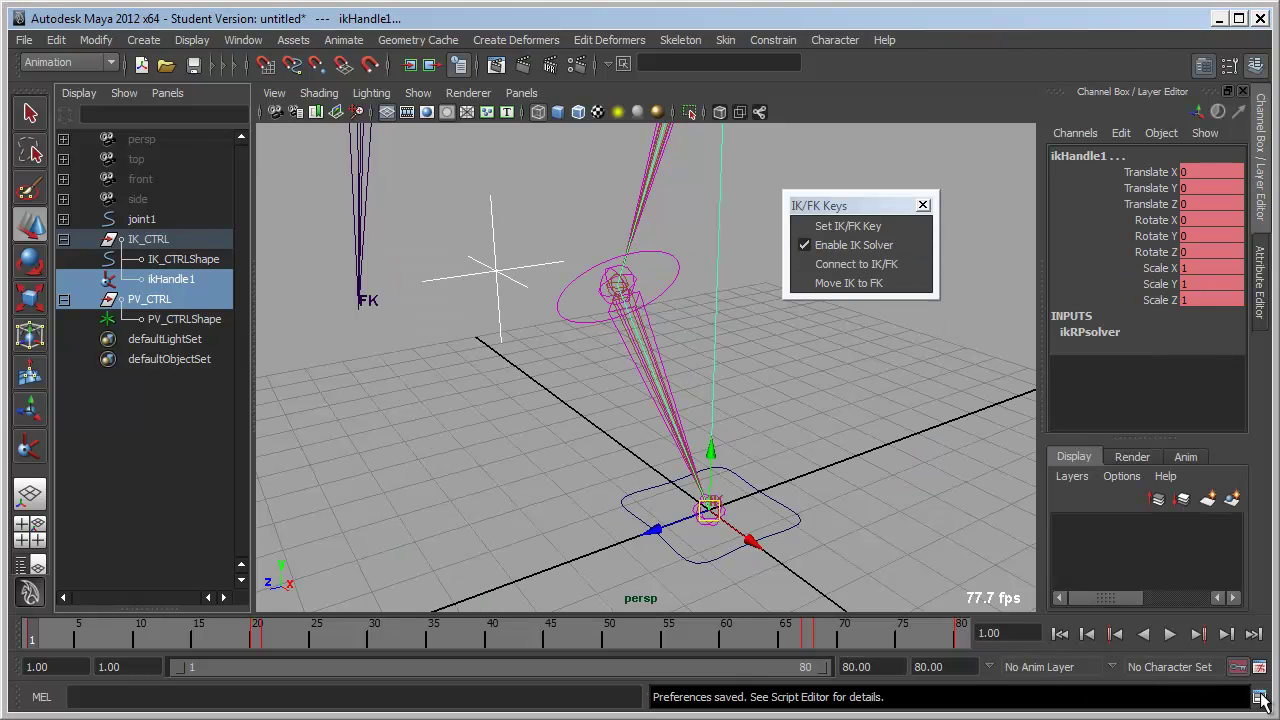
pyautogui.click(1259, 697)
pyautogui.click(1268, 320)
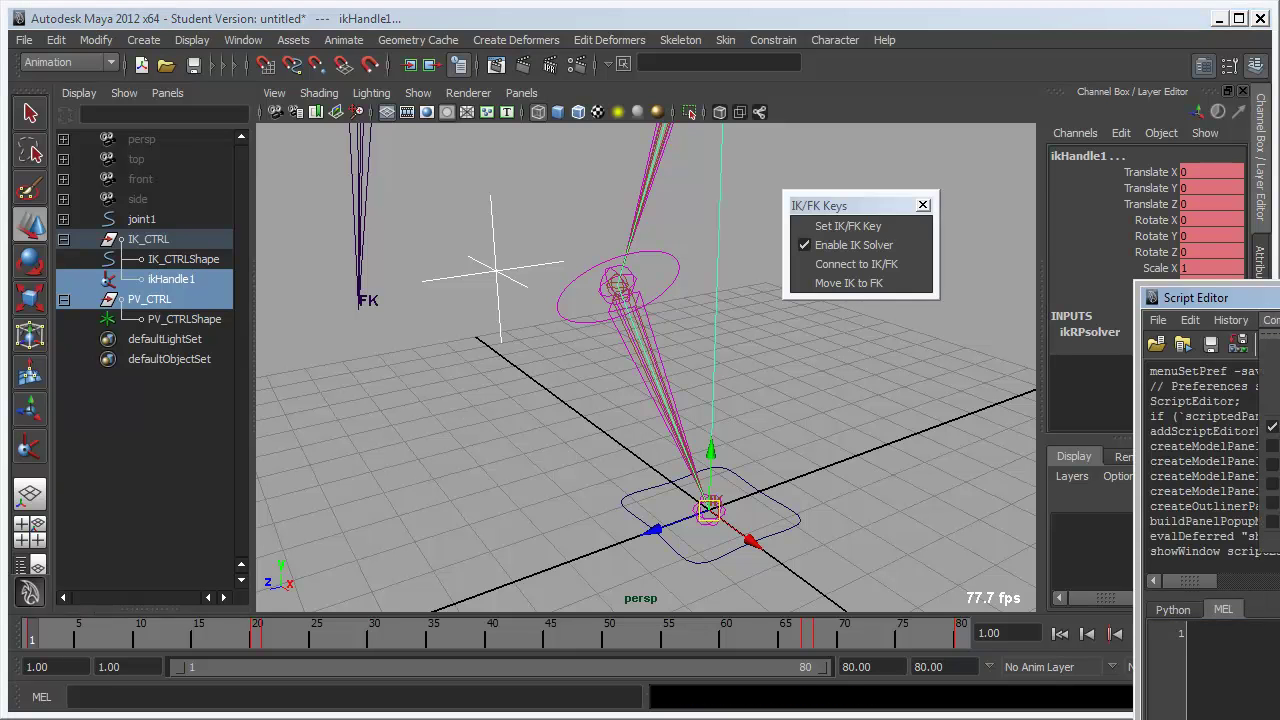
pyautogui.click(1231, 320)
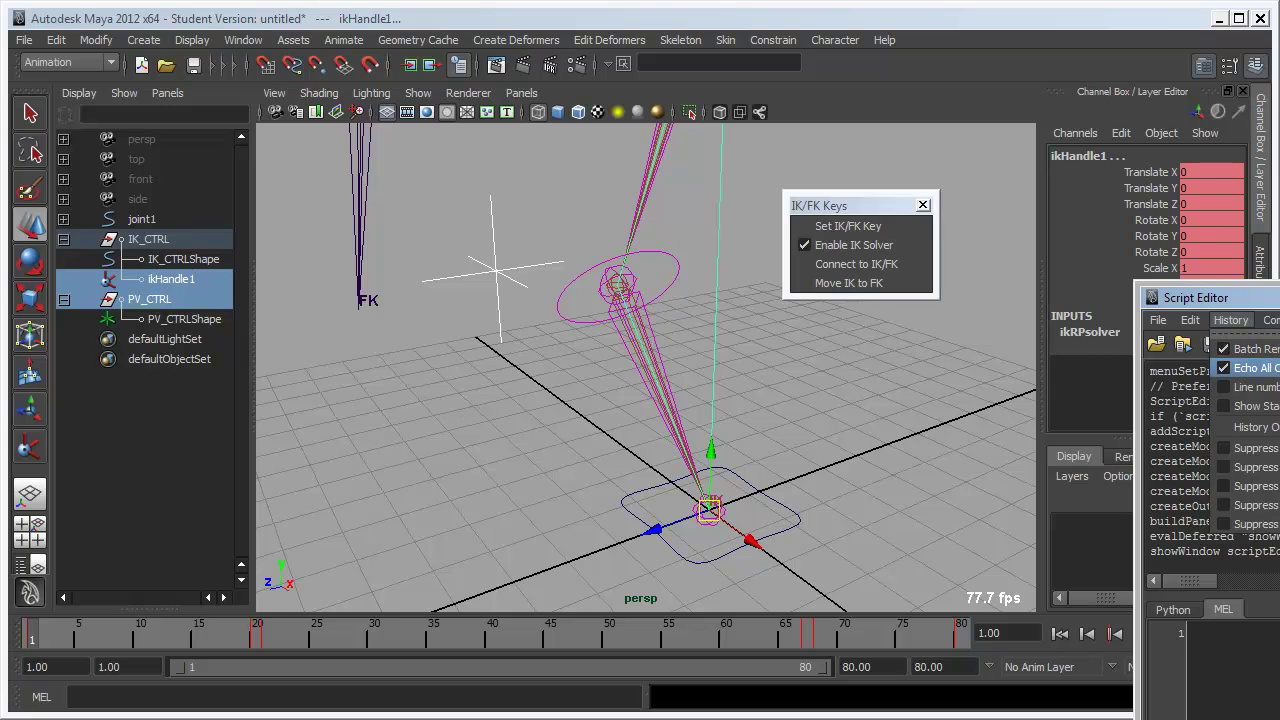
pyautogui.click(1245, 368)
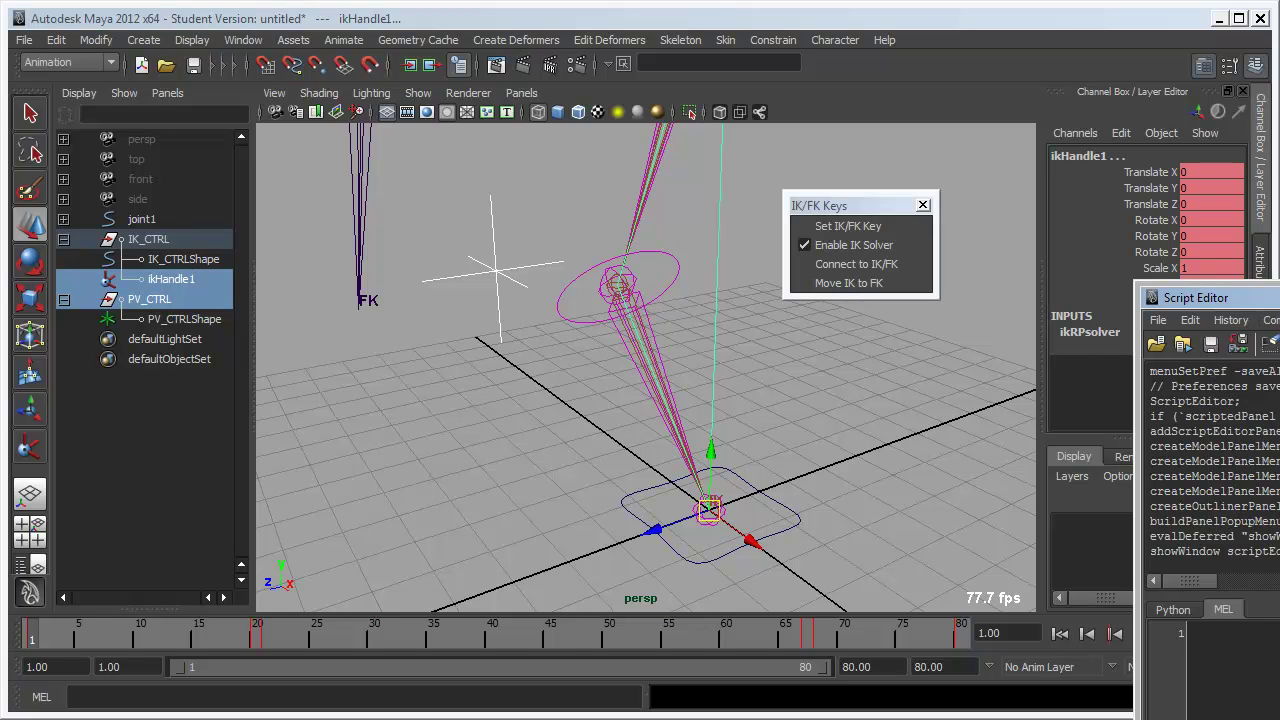
# Step: Clear the selection and move the time slider to frame 39
pyautogui.moveTo(730, 497)
pyautogui.keyDown('alt'); pyautogui.mouseDown()
pyautogui.moveTo(717, 449)
pyautogui.moveTo(623, 449)
pyautogui.mouseUp(); pyautogui.keyUp('alt')
pyautogui.click(580, 518)
pyautogui.moveTo(570, 636)
pyautogui.mouseDown()
pyautogui.moveTo(337, 643)
pyautogui.moveTo(106, 600)
pyautogui.moveTo(478, 603)
pyautogui.moveTo(68, 540)
pyautogui.mouseUp()
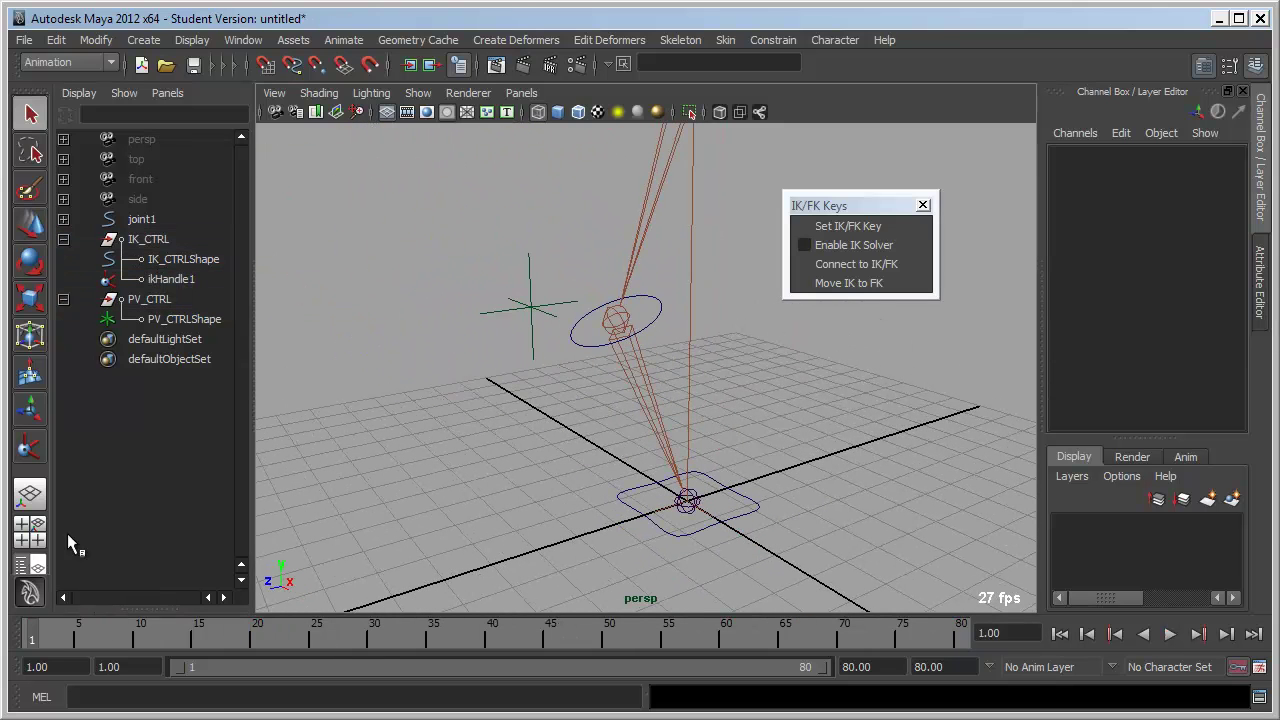
# Step: Delete the keys on ikHandle1's three Pole Vector channels
pyautogui.click(175, 319)
pyautogui.click(171, 279)
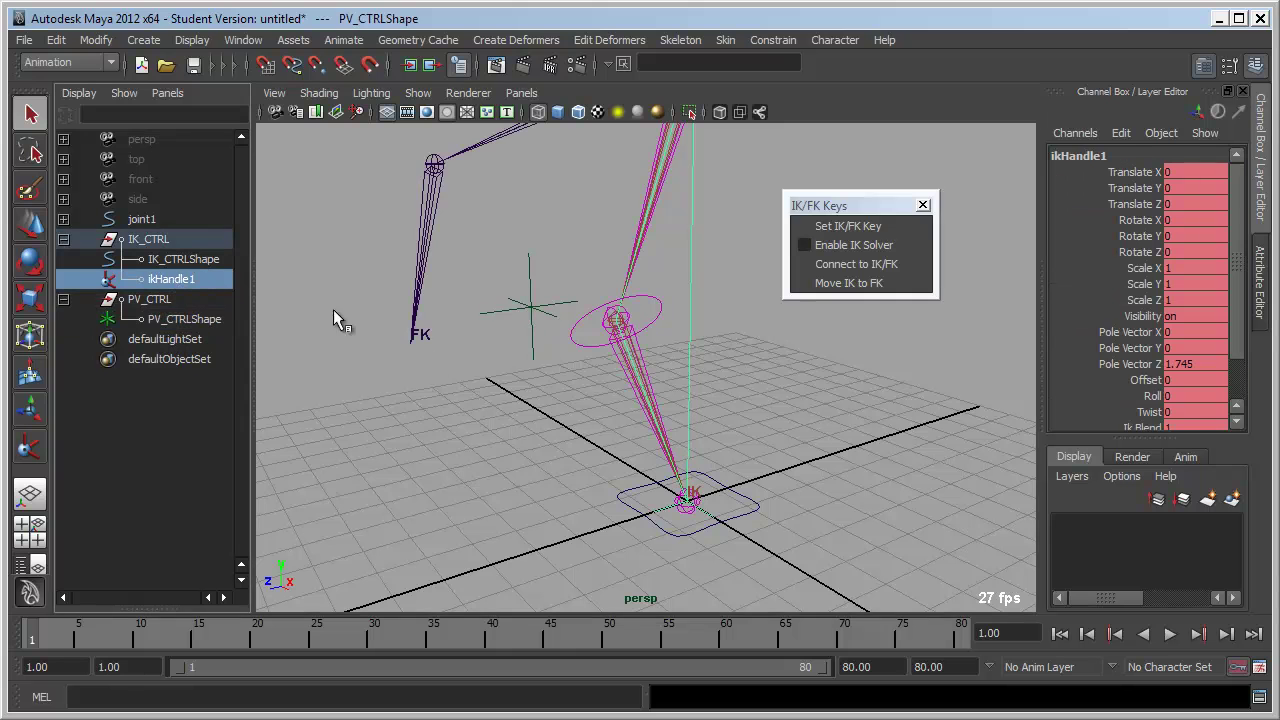
pyautogui.moveTo(1128, 339); pyautogui.dragTo(1128, 369)
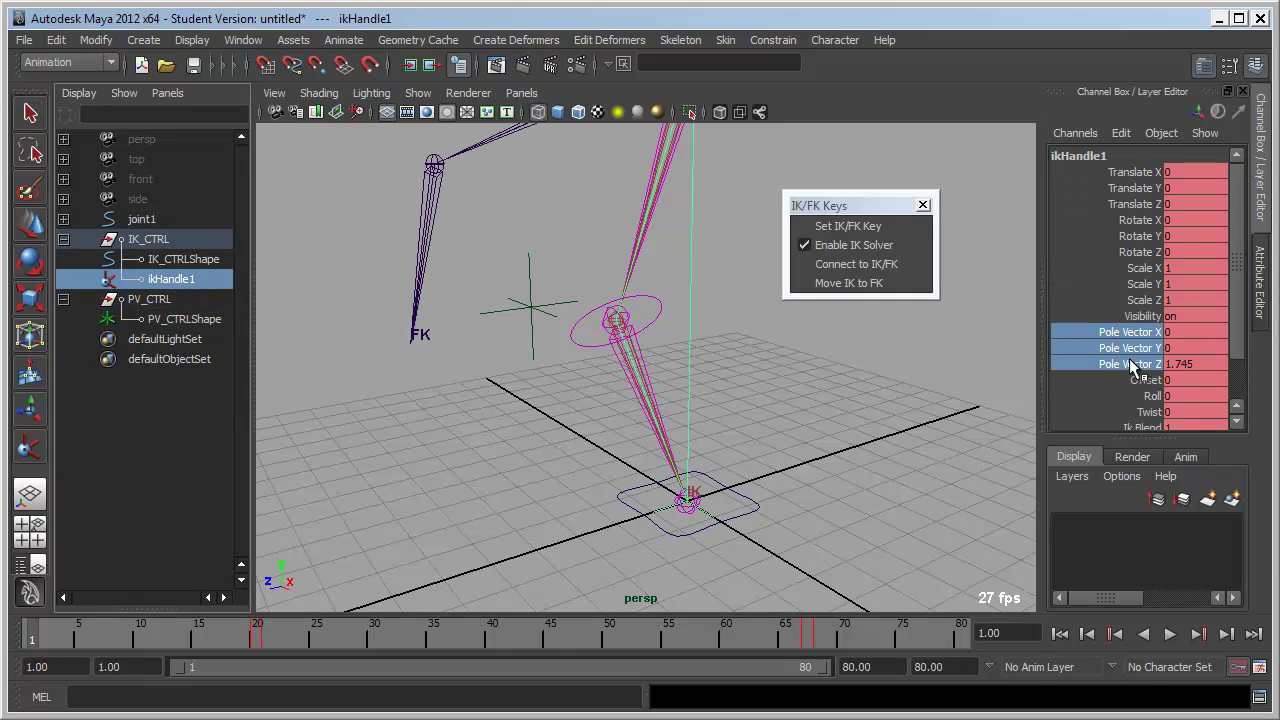
pyautogui.rightClick(1133, 367)
pyautogui.click(1176, 590)
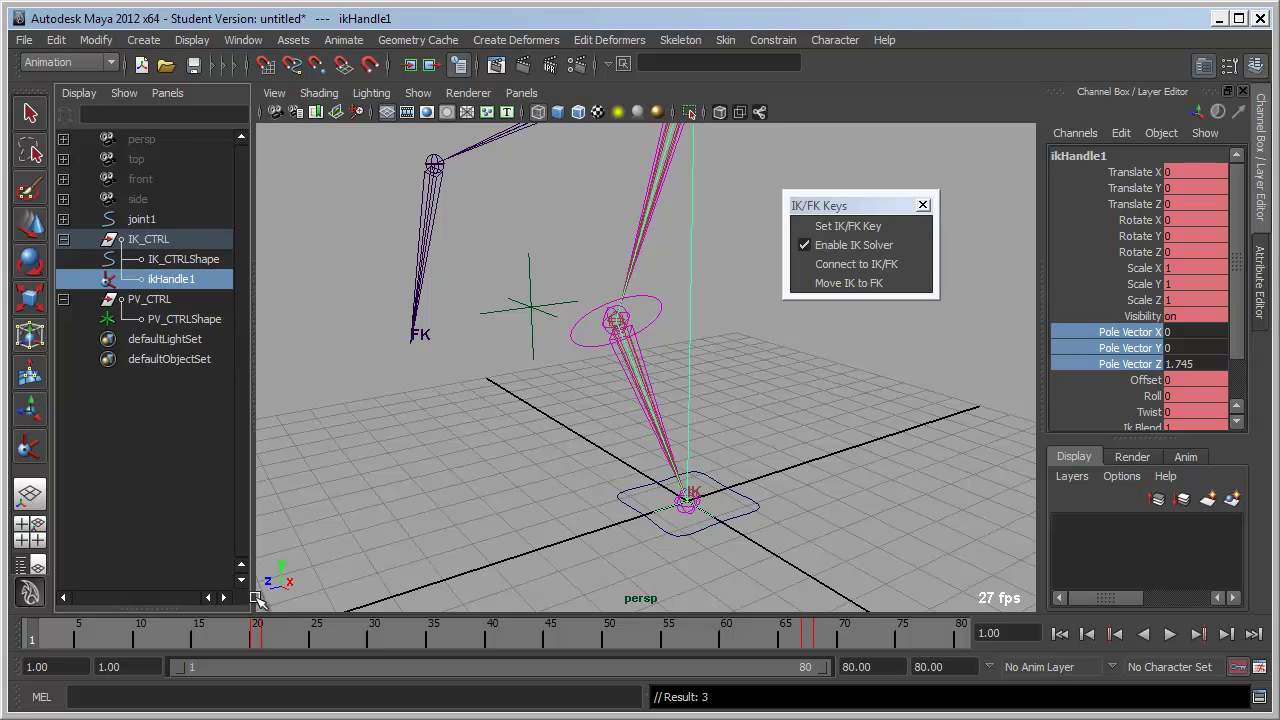
# Step: Re-create the Pole Vector constraint from PV_CTRL to ikHandle1 and test it at frame 46
pyautogui.moveTo(500, 305); pyautogui.dragTo(522, 332)
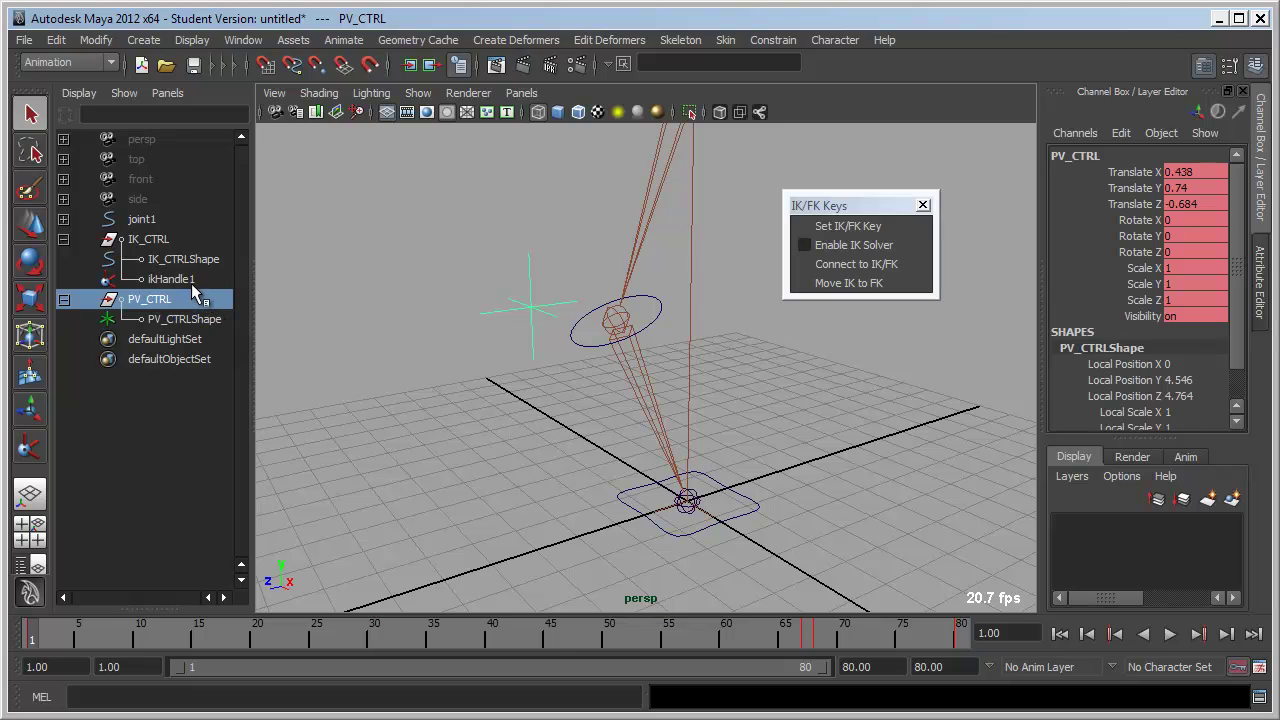
pyautogui.keyDown('ctrl'); pyautogui.click(191, 281); pyautogui.keyUp('ctrl')
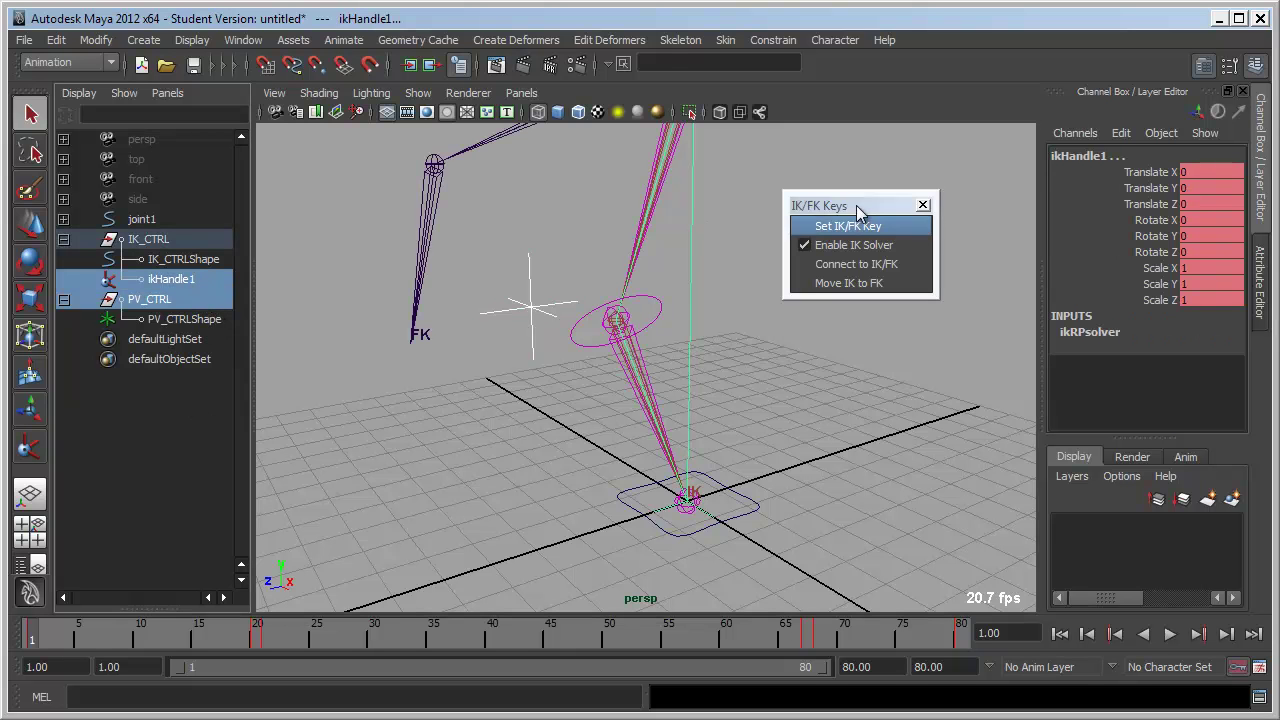
pyautogui.click(773, 40)
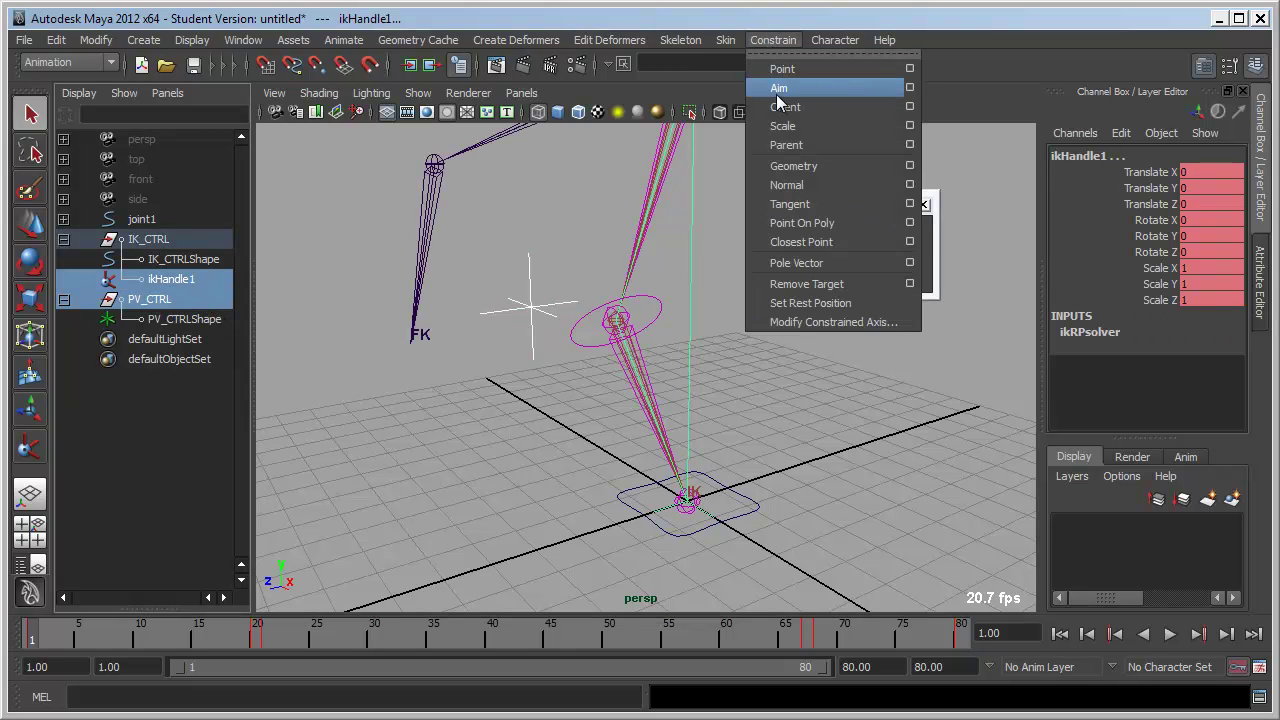
pyautogui.click(806, 262)
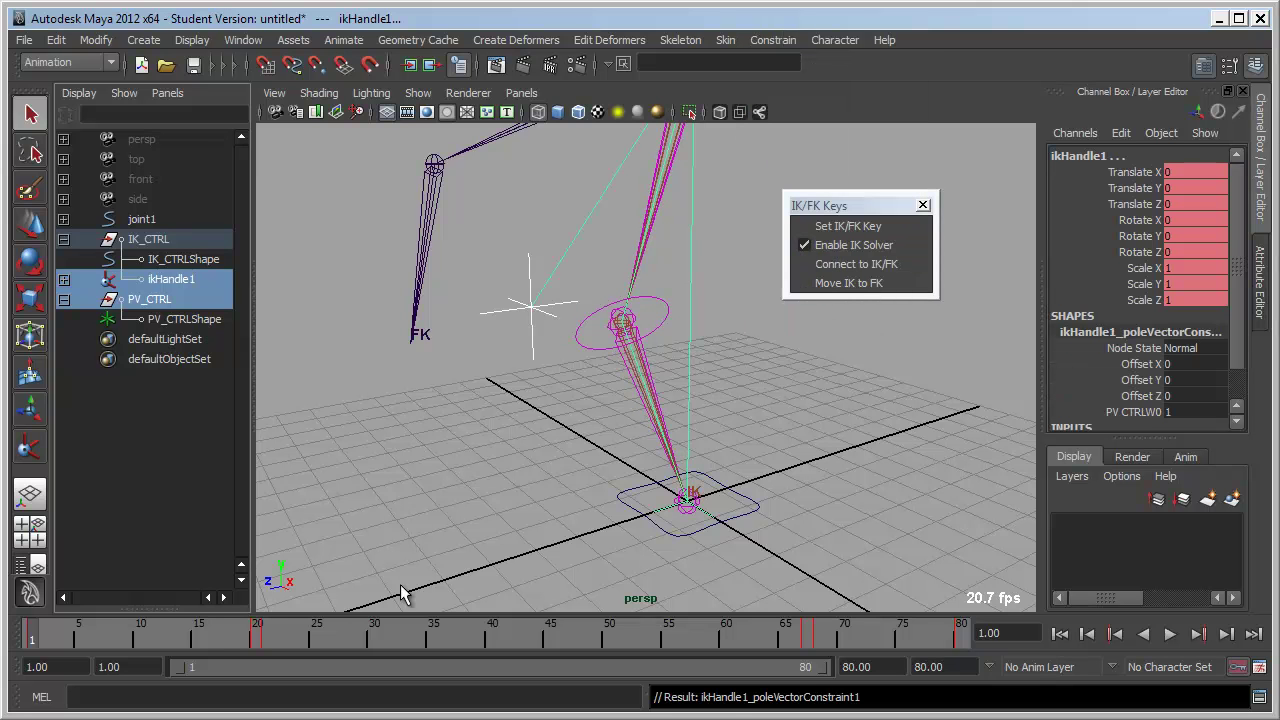
pyautogui.moveTo(316, 630); pyautogui.dragTo(575, 605)
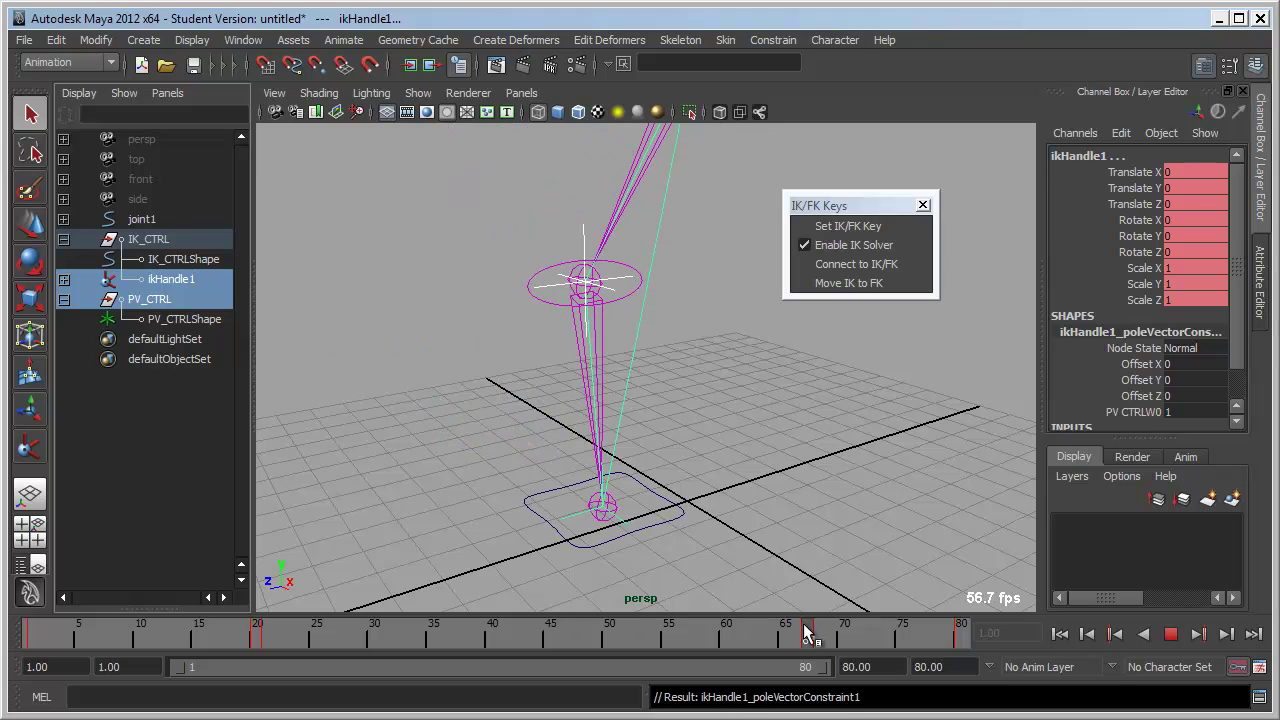
# Step: At frame 67, key the IK solver off and snap IK_CTRL to the FK pose
pyautogui.moveTo(806, 632); pyautogui.dragTo(822, 641)
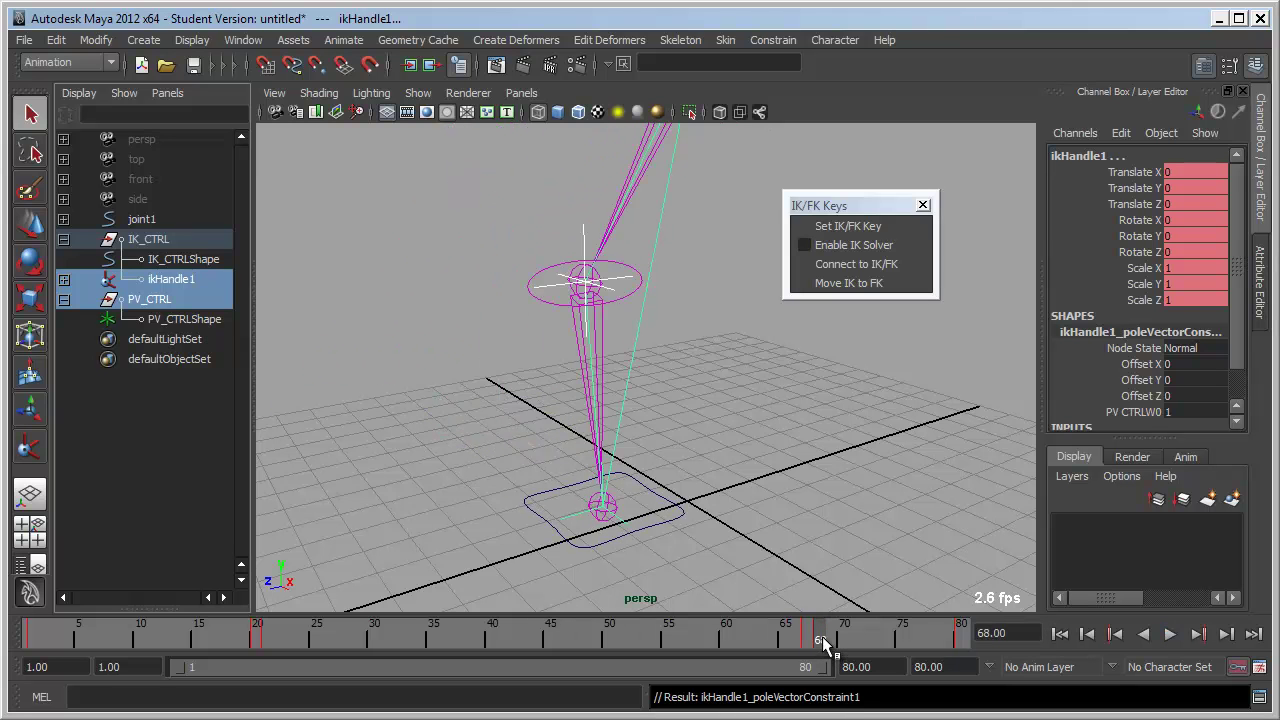
pyautogui.click(845, 284)
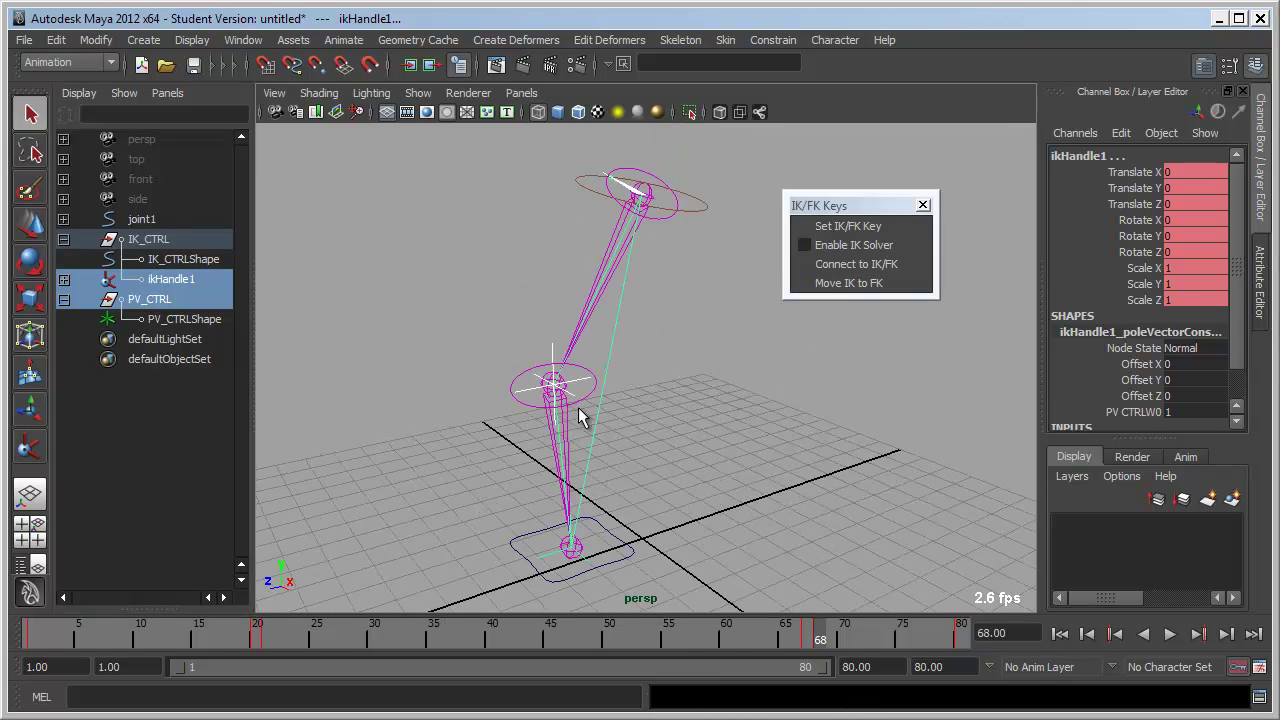
pyautogui.click(808, 640)
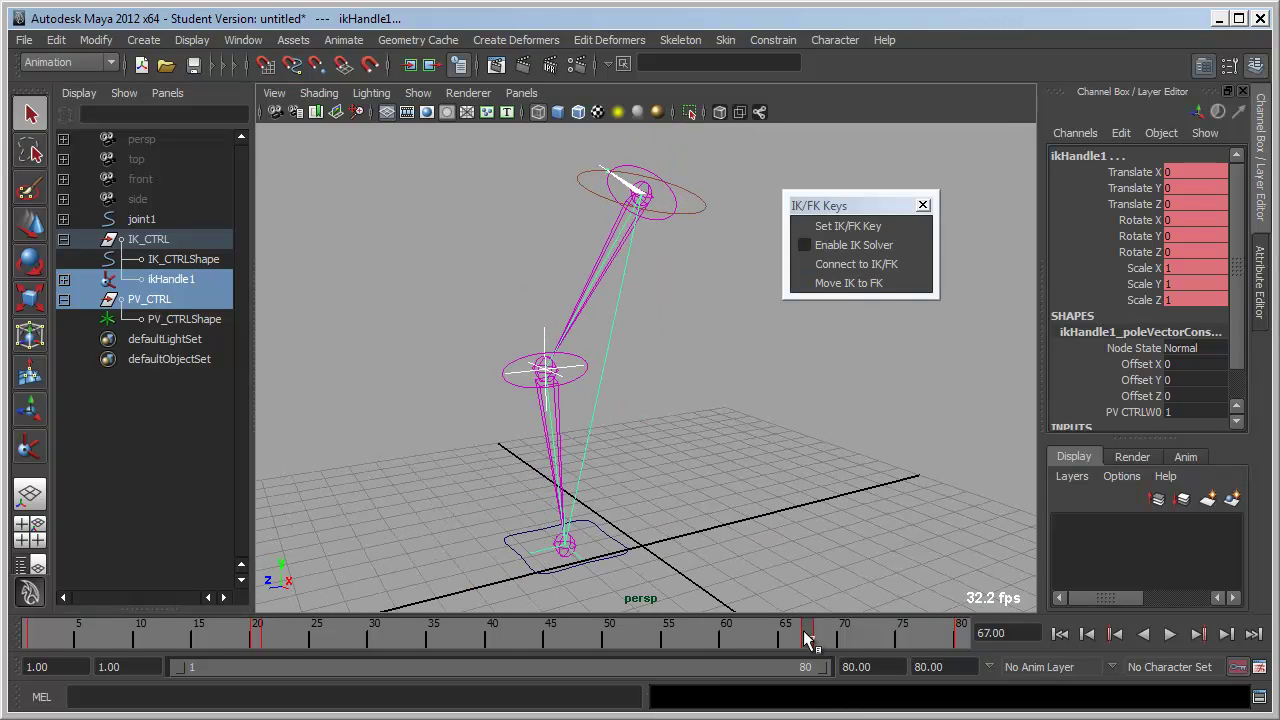
pyautogui.click(866, 285)
pyautogui.hotkey('alt', 'v')
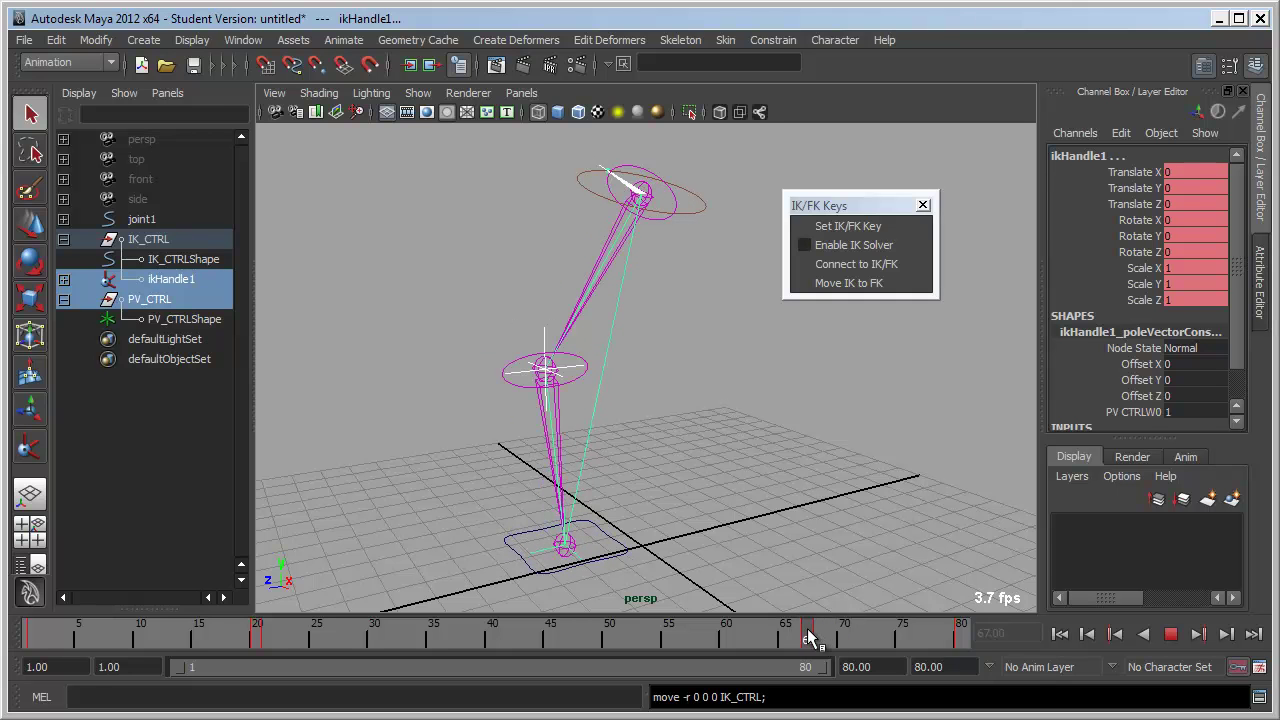
pyautogui.click(818, 638)
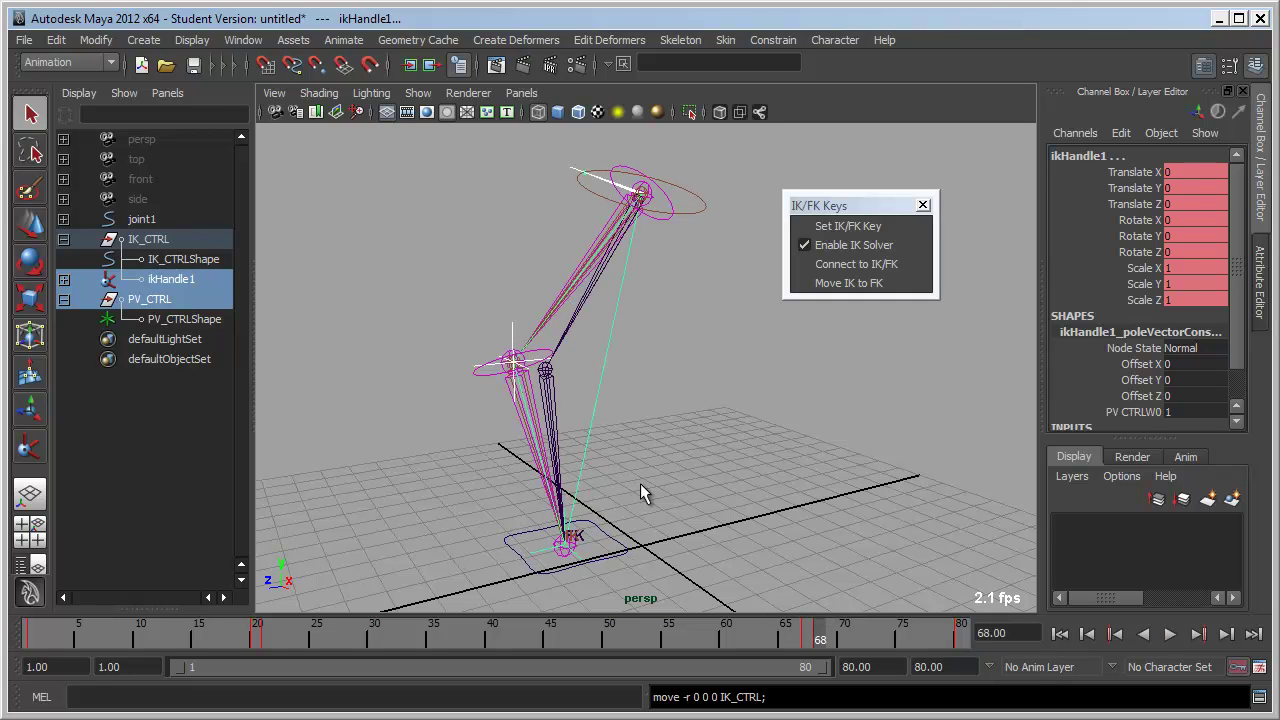
# Step: Play back across frames 67-68 to check the FK-to-IK switch, ending with IK_CTRL selected
pyautogui.moveTo(547, 420)
pyautogui.keyDown('alt'); pyautogui.mouseDown()
pyautogui.moveTo(643, 529)
pyautogui.moveTo(651, 443)
pyautogui.moveTo(560, 357)
pyautogui.moveTo(603, 393)
pyautogui.mouseUp(); pyautogui.keyUp('alt')
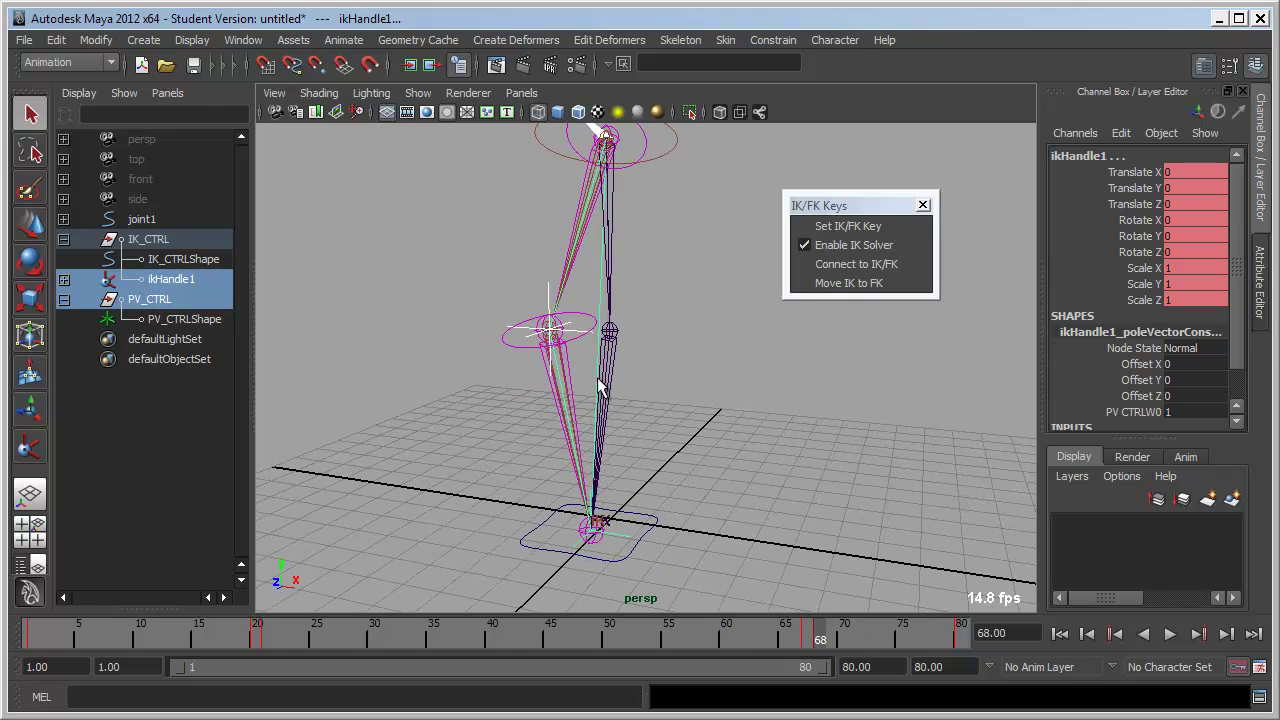
pyautogui.press('w')
pyautogui.hotkey('alt', 'v')
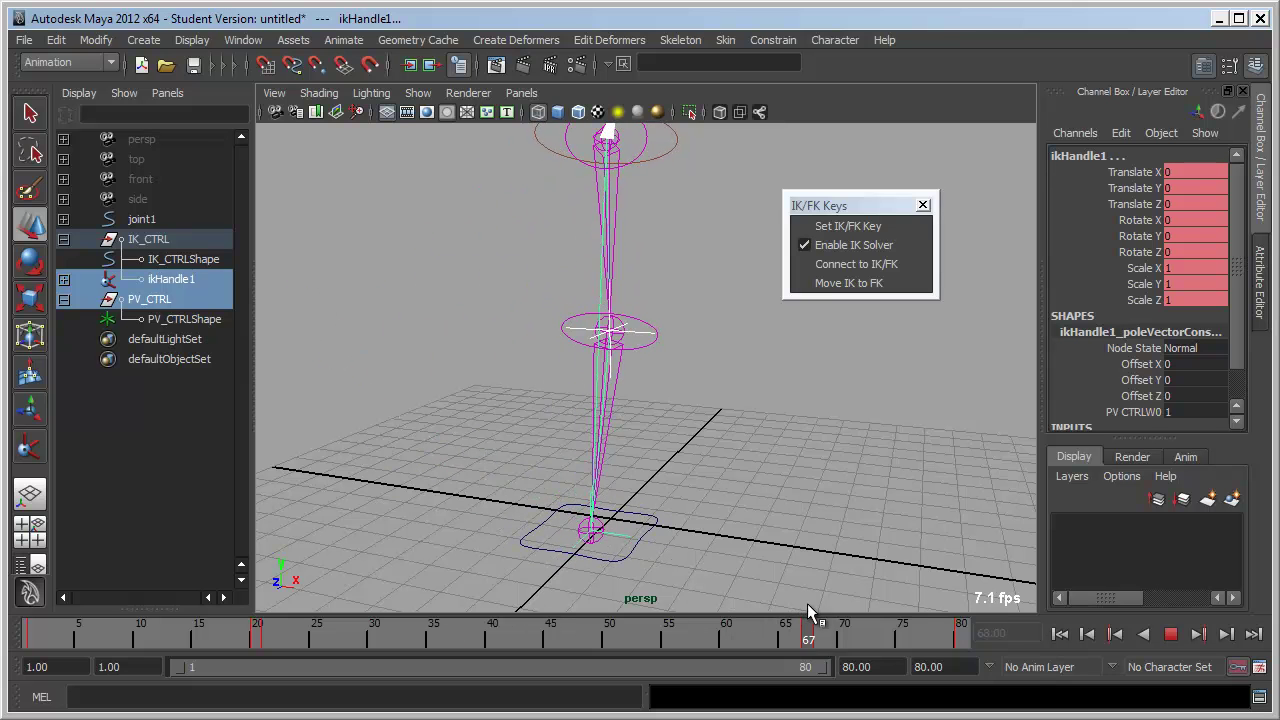
pyautogui.click(808, 632)
pyautogui.press('q')
pyautogui.click(645, 335)
pyautogui.press('w')
pyautogui.moveTo(811, 639); pyautogui.dragTo(818, 639)
pyautogui.hotkey('alt', 'v')
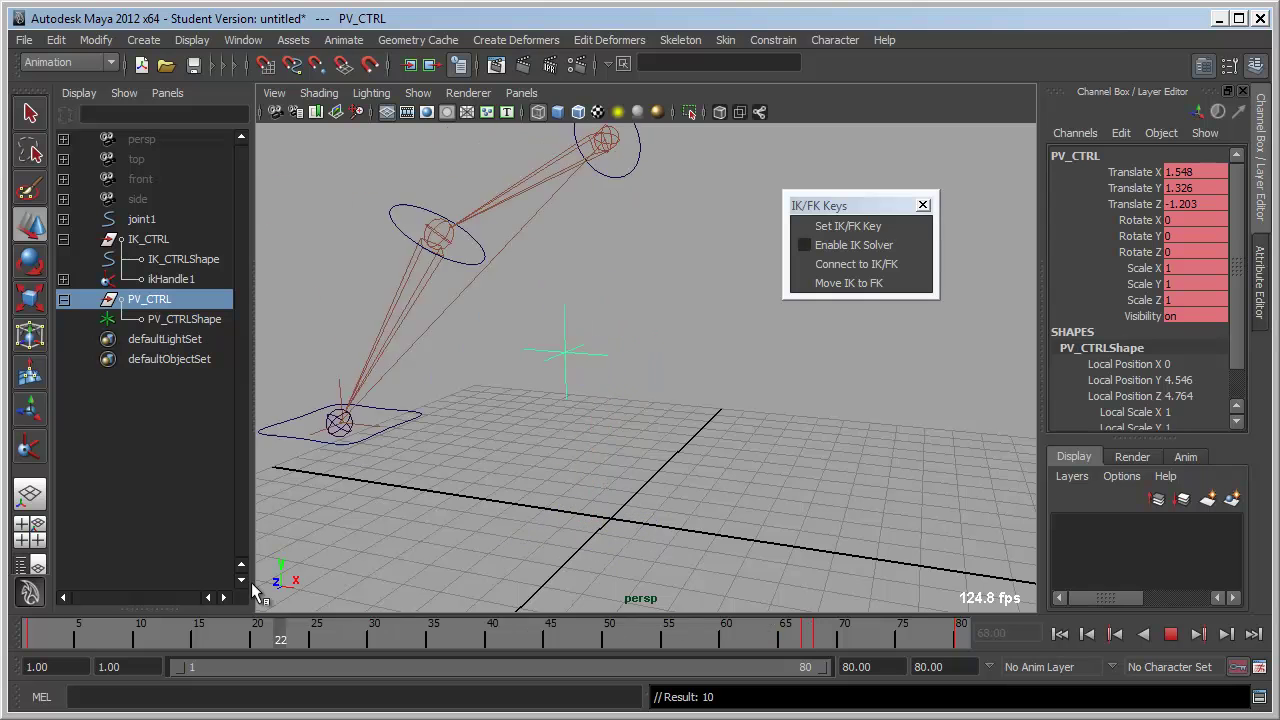
pyautogui.moveTo(667, 586)
pyautogui.keyDown('alt'); pyautogui.mouseDown()
pyautogui.moveTo(729, 522)
pyautogui.moveTo(686, 514)
pyautogui.moveTo(645, 452)
pyautogui.moveTo(703, 450)
pyautogui.mouseUp(); pyautogui.keyUp('alt')
pyautogui.click(729, 522)
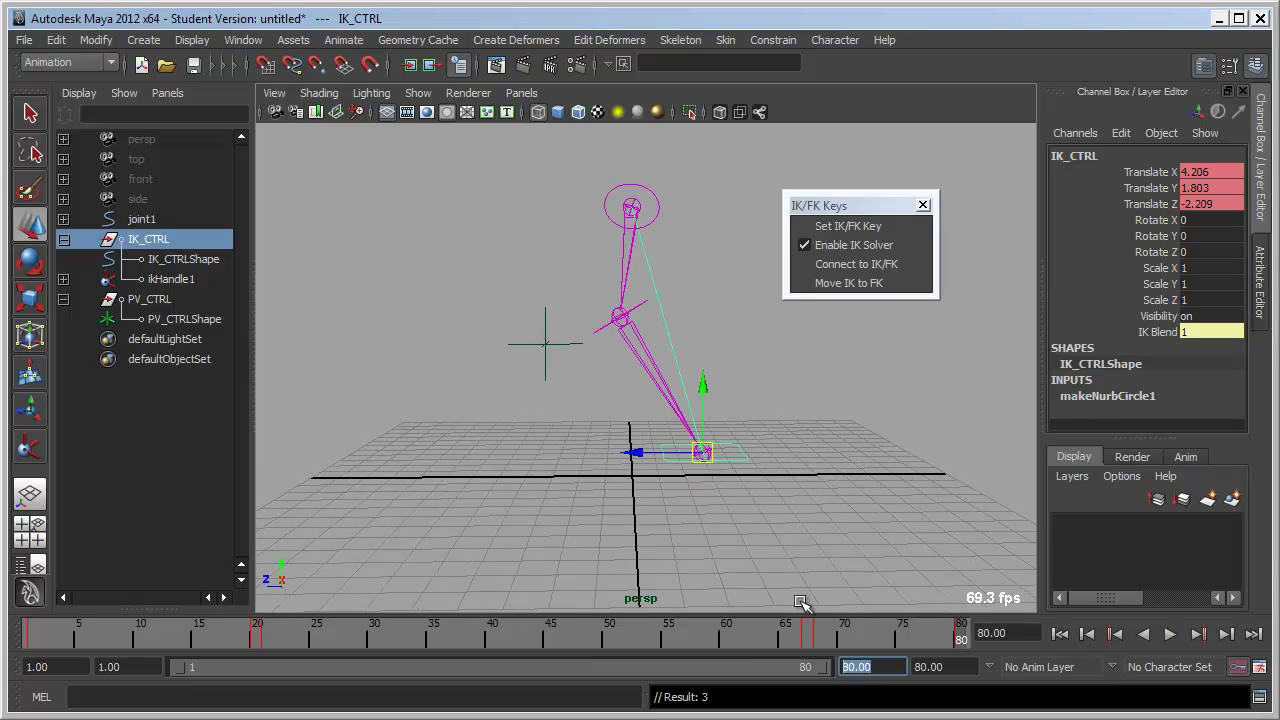
# Step: Extend the animation end time to frame 120 and play it back
pyautogui.write('120')
pyautogui.press('Return')
pyautogui.hotkey('alt', 'v')
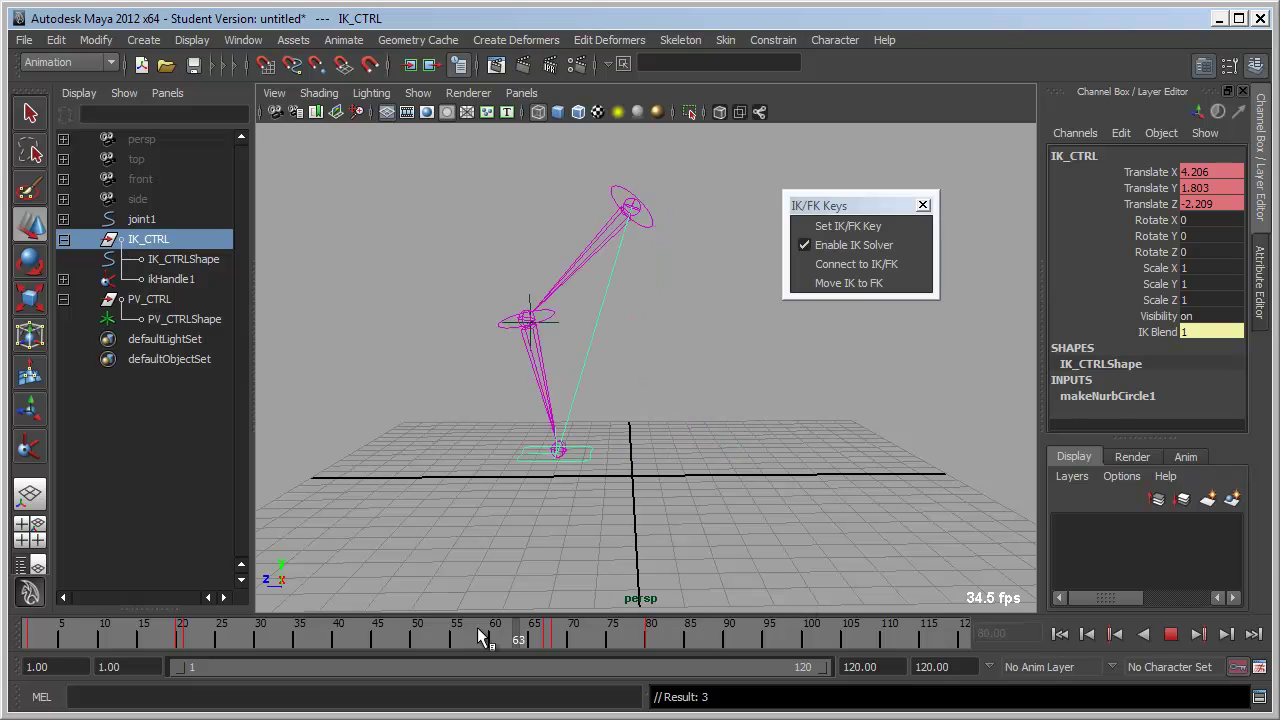
pyautogui.hotkey('alt', 'v')
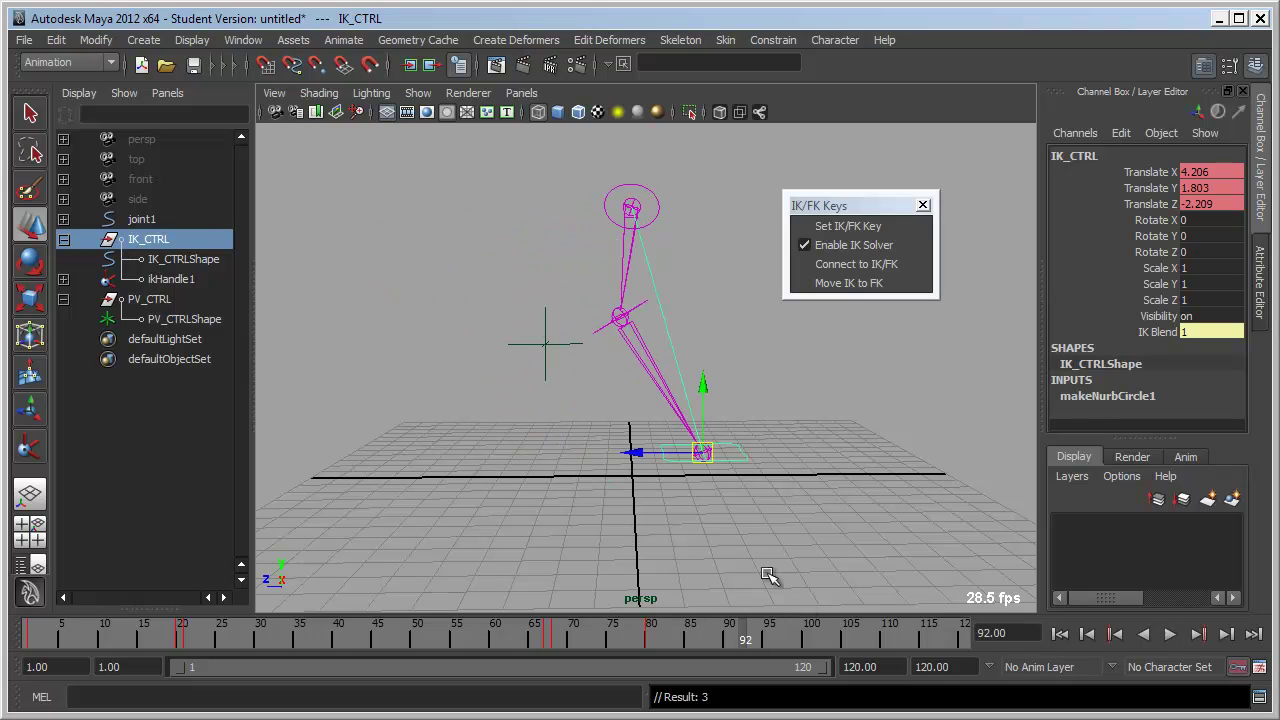
# Step: Reposition PV_CTRL to re-aim the knee and play through to frame 102
pyautogui.keyDown('alt'); pyautogui.moveTo(765, 577); pyautogui.dragTo(723, 466); pyautogui.keyUp('alt')
pyautogui.click(582, 340)
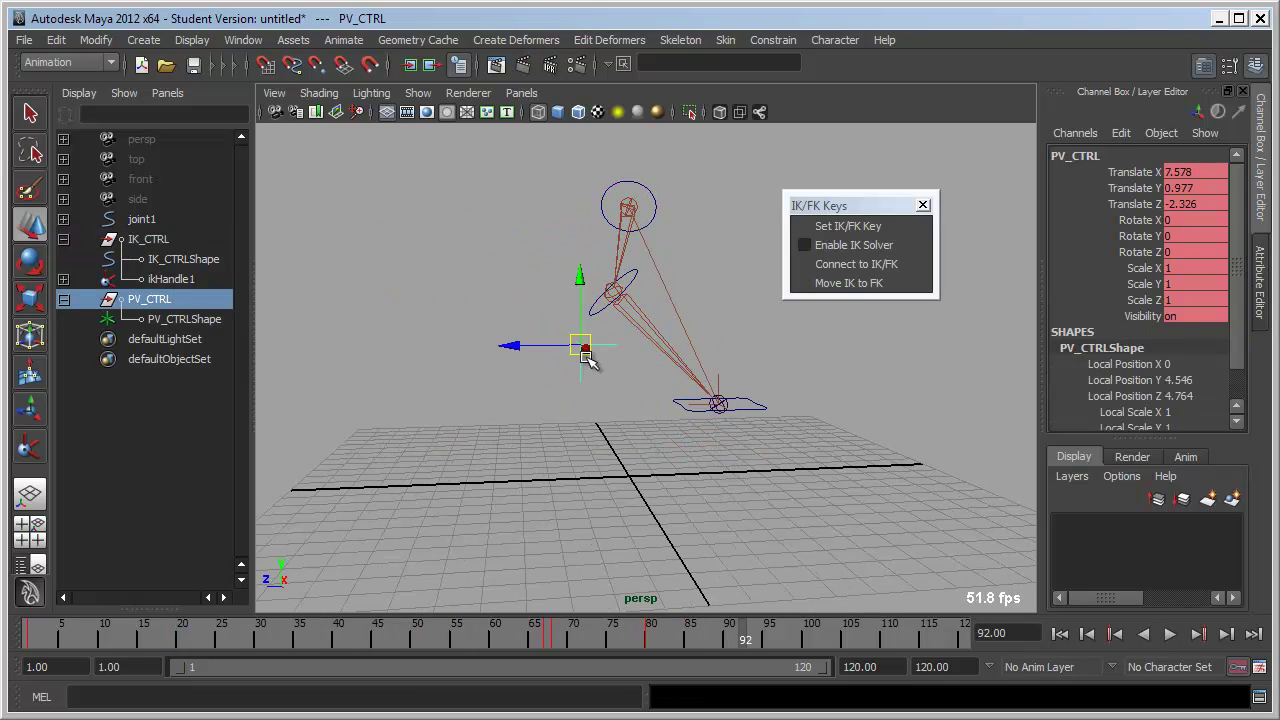
pyautogui.moveTo(582, 343)
pyautogui.mouseDown()
pyautogui.moveTo(731, 363)
pyautogui.moveTo(668, 393)
pyautogui.moveTo(738, 360)
pyautogui.mouseUp()
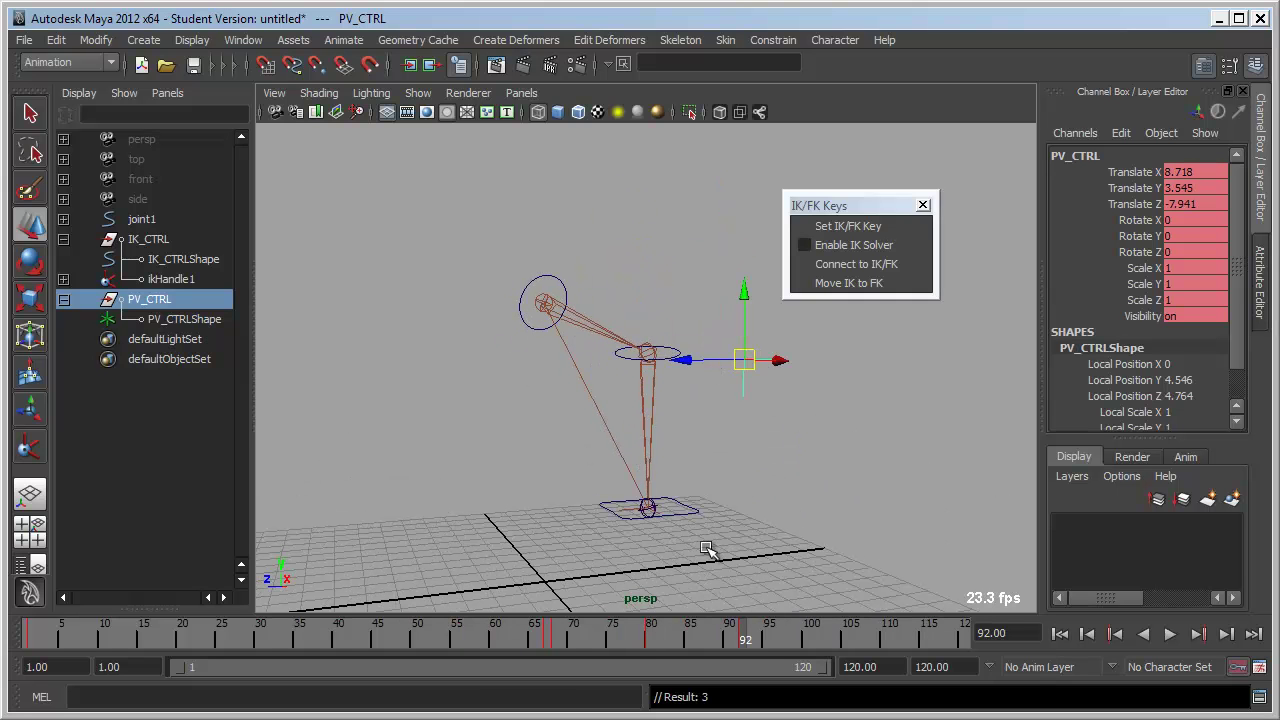
pyautogui.click(642, 640)
pyautogui.hotkey('alt', 'v')
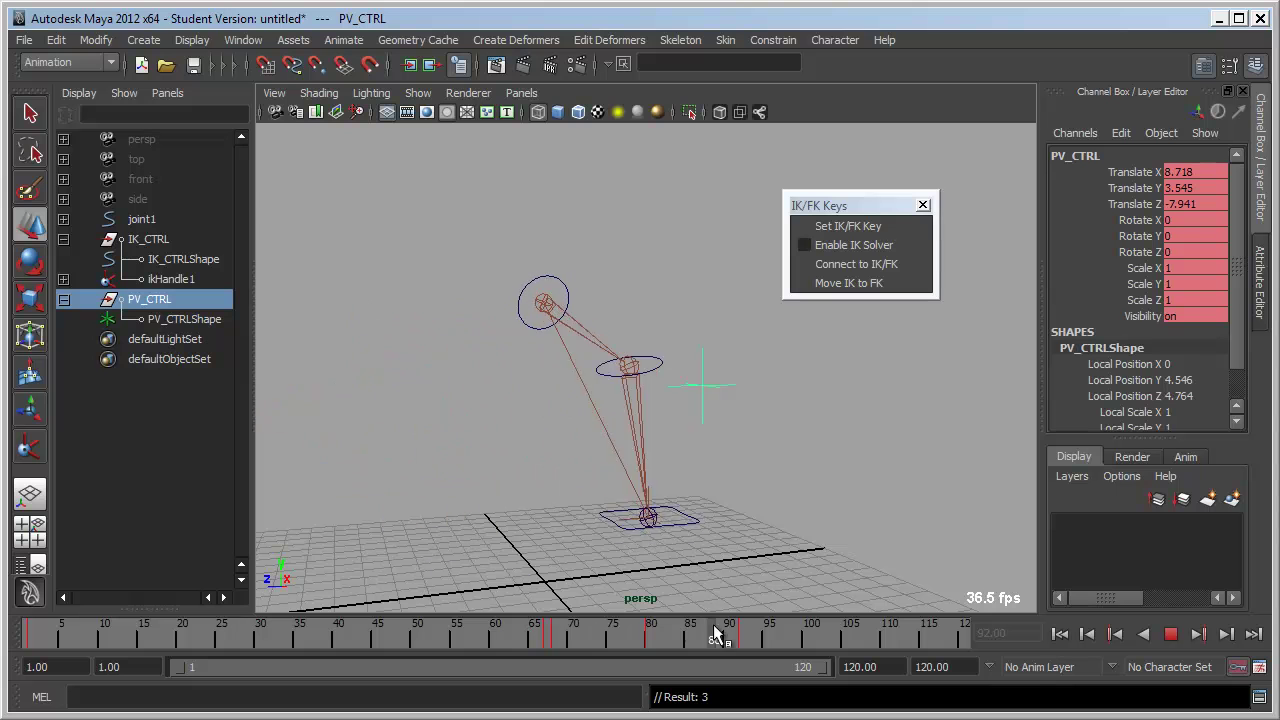
pyautogui.hotkey('alt', 'v')
# Step: Re-pose the leg around frame 102 by moving IK_CTRL and PV_CTRL
pyautogui.click(657, 512)
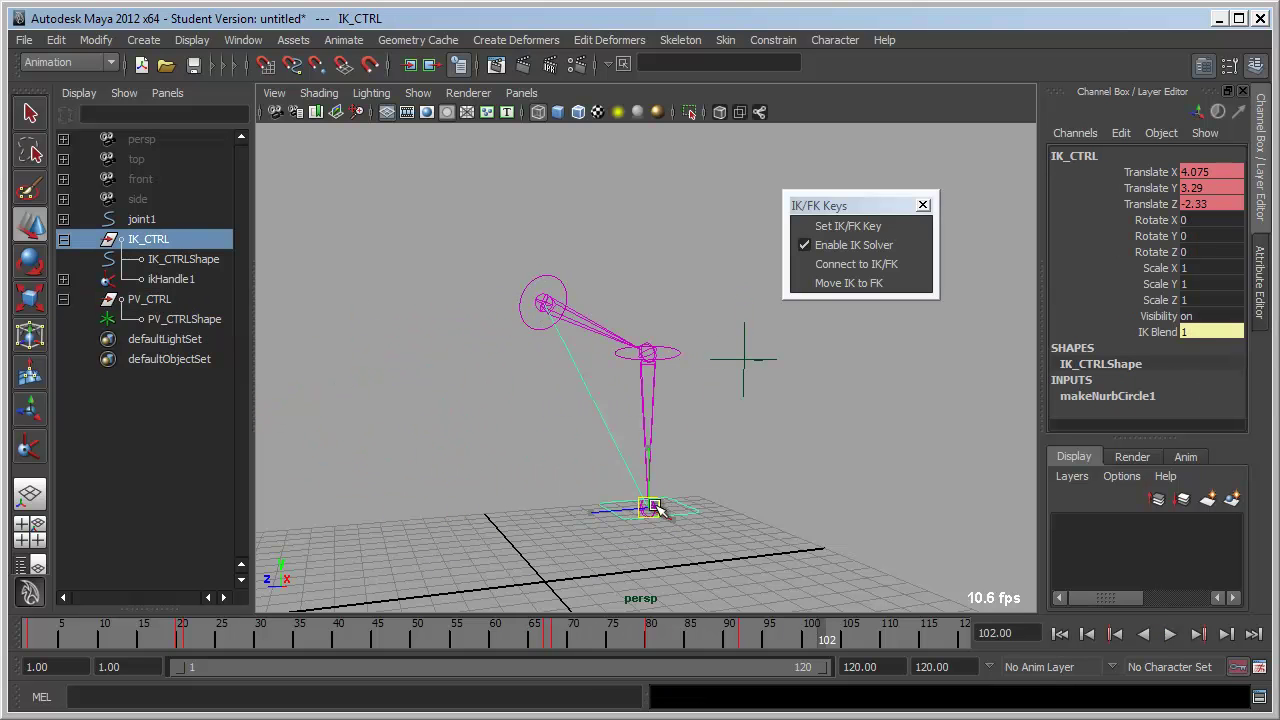
pyautogui.moveTo(657, 514); pyautogui.dragTo(706, 533)
pyautogui.click(743, 359)
pyautogui.moveTo(743, 360)
pyautogui.mouseDown()
pyautogui.moveTo(780, 377)
pyautogui.moveTo(671, 463)
pyautogui.mouseUp()
pyautogui.moveTo(671, 463); pyautogui.dragTo(697, 417, button='middle')
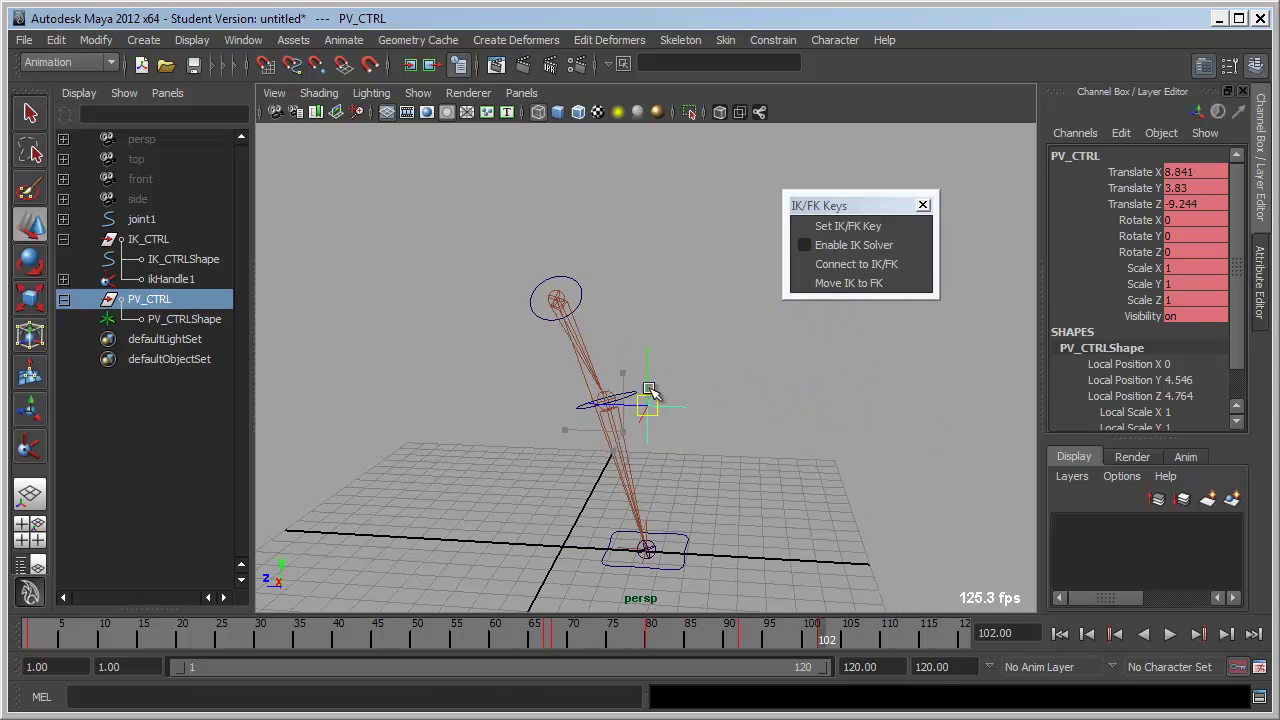
pyautogui.moveTo(749, 625)
pyautogui.mouseDown()
pyautogui.moveTo(818, 620)
pyautogui.moveTo(829, 634)
pyautogui.mouseUp()
pyautogui.press('w')
pyautogui.moveTo(686, 471)
pyautogui.keyDown('alt'); pyautogui.mouseDown()
pyautogui.moveTo(600, 351)
pyautogui.moveTo(551, 408)
pyautogui.mouseUp(); pyautogui.keyUp('alt')
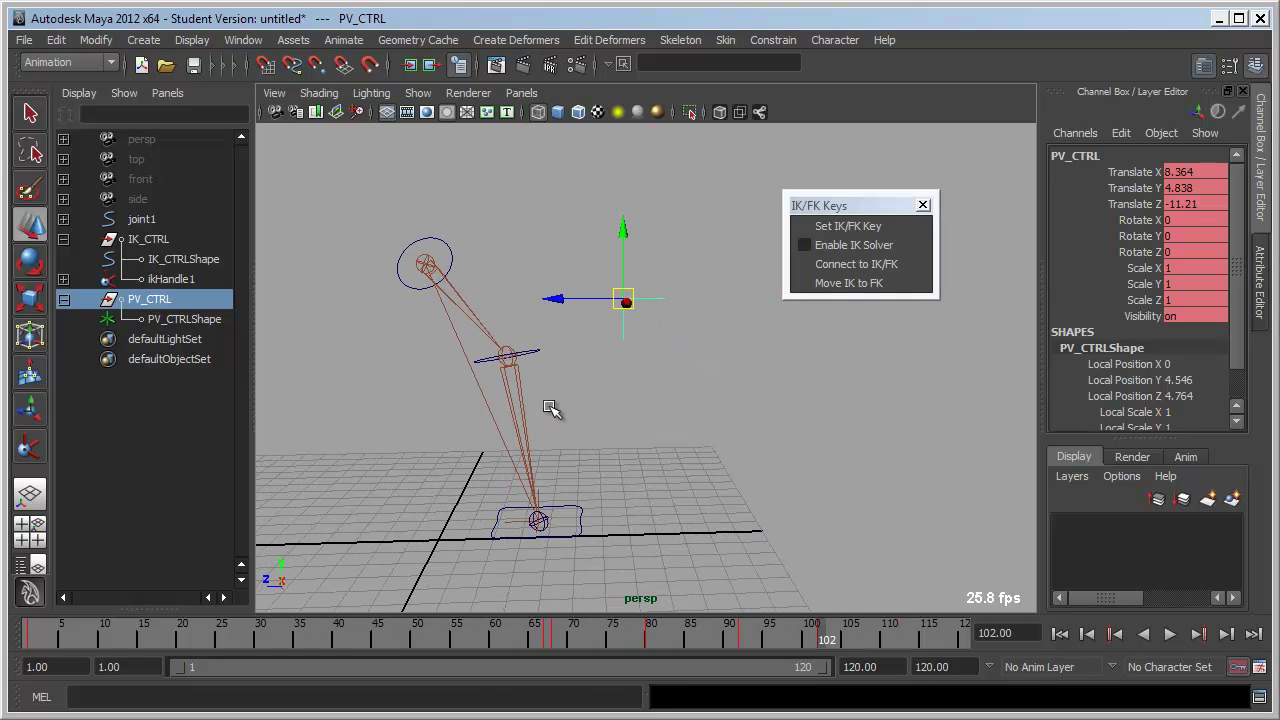
# Step: At frame 103, select ikHandle1 and key its Ik Blend to 0, then play back
pyautogui.click(848, 227)
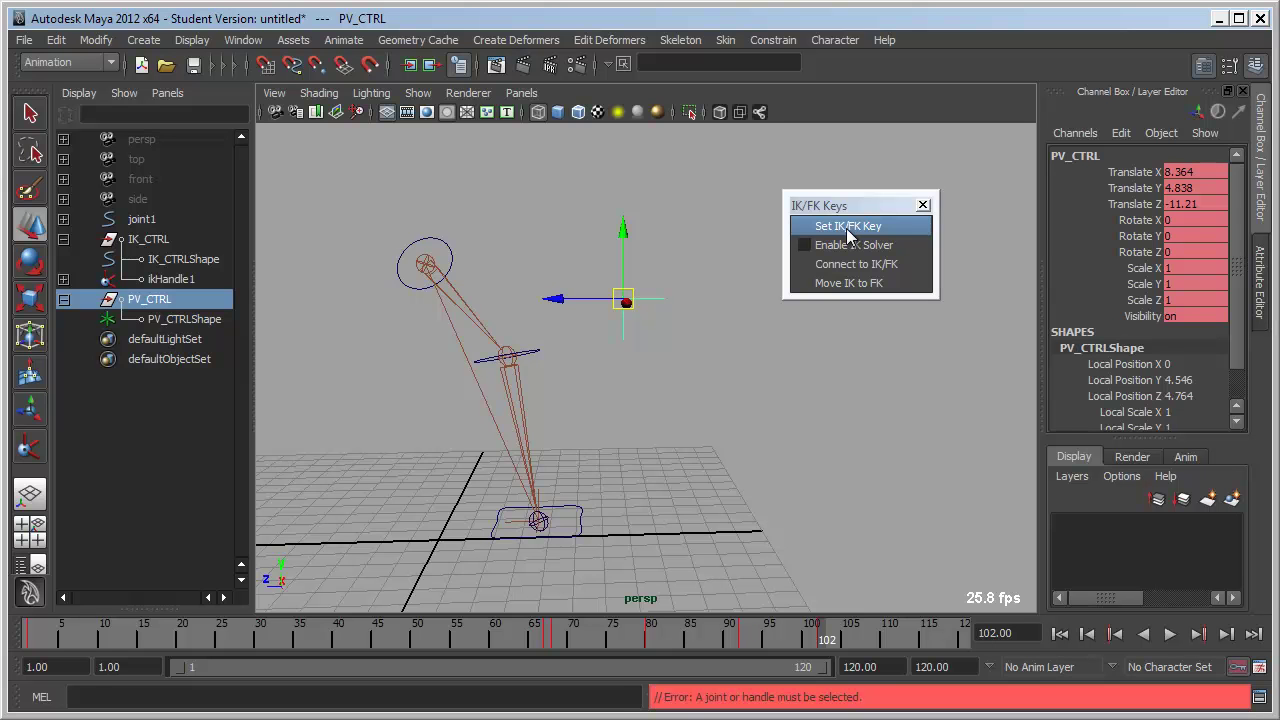
pyautogui.click(651, 466)
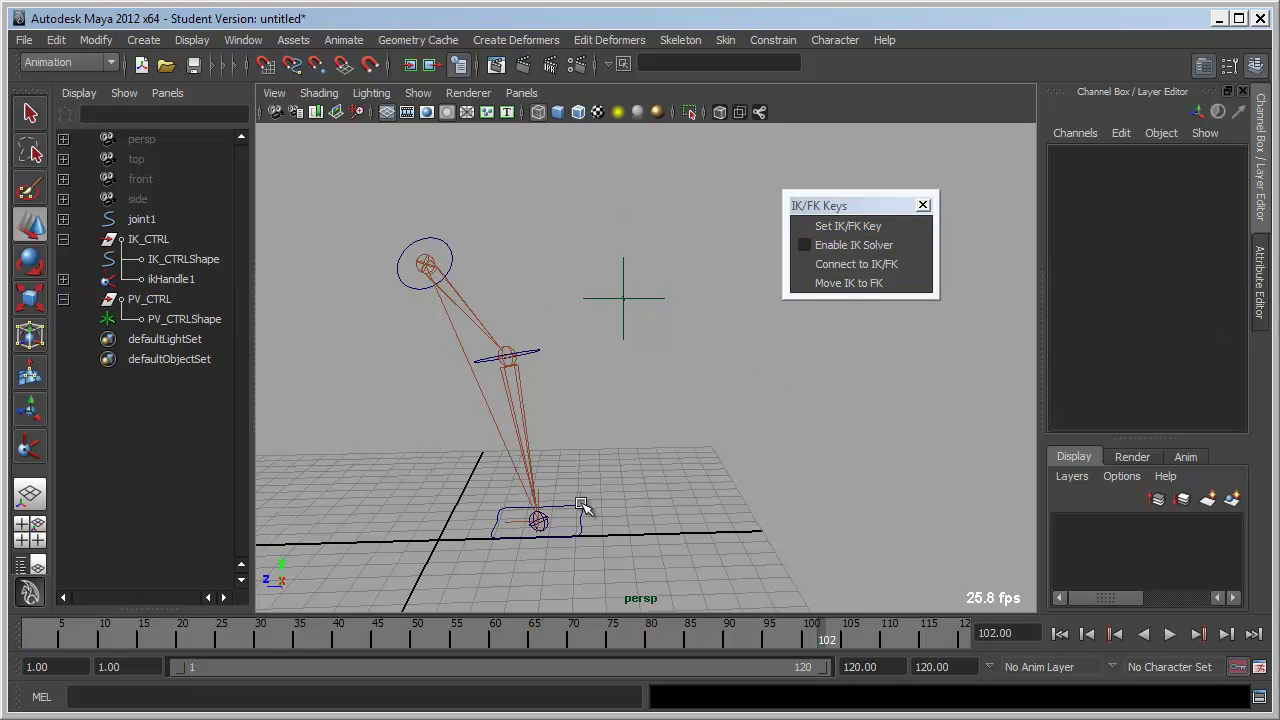
pyautogui.click(581, 515)
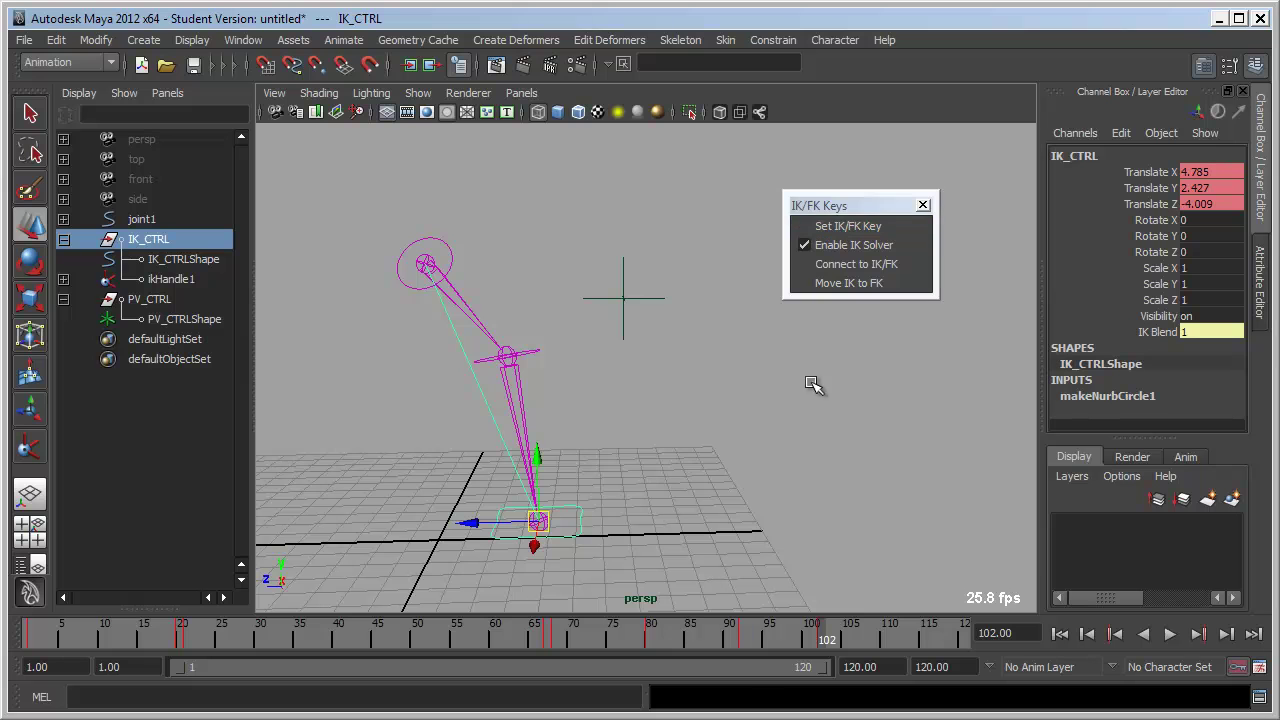
pyautogui.moveTo(822, 638); pyautogui.dragTo(834, 638)
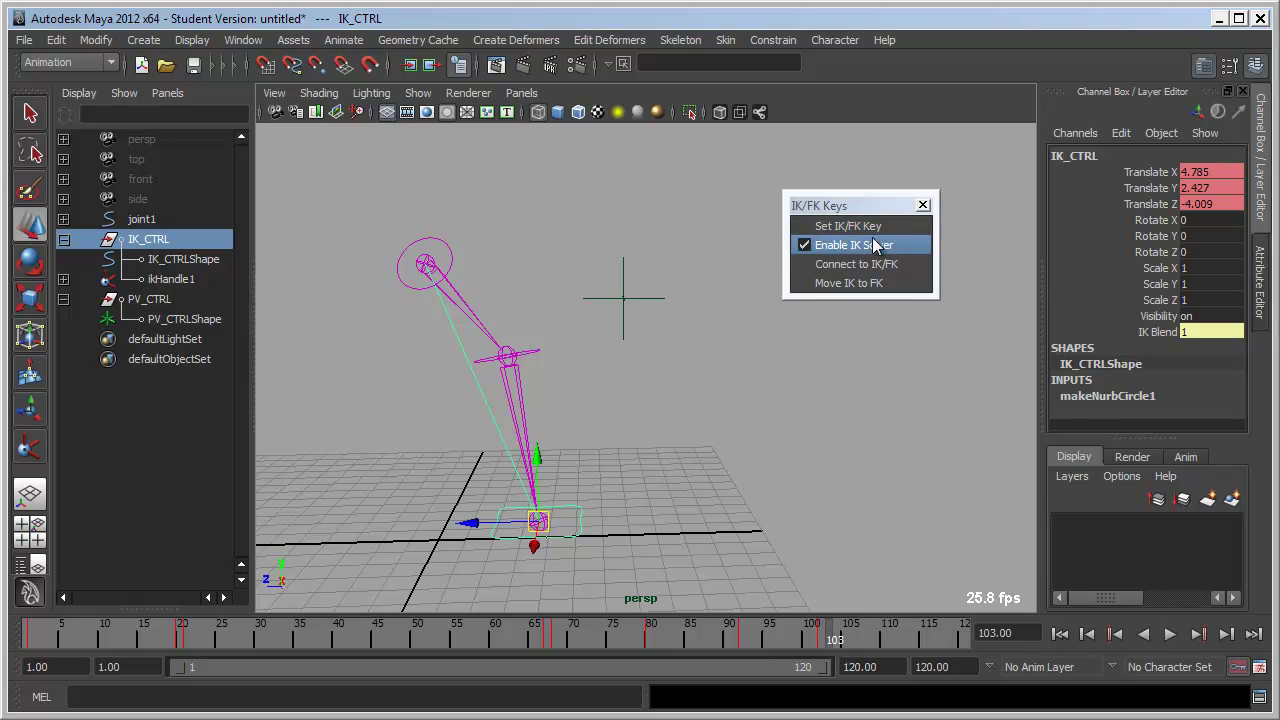
pyautogui.click(632, 484)
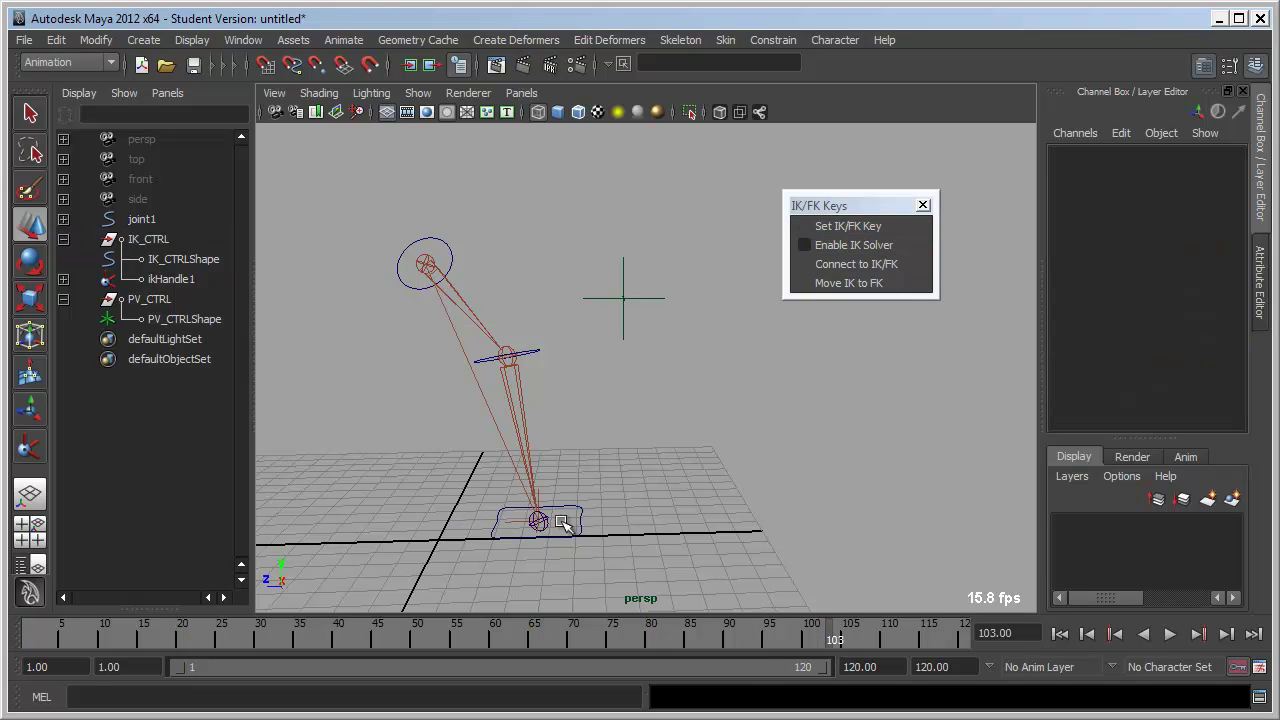
pyautogui.click(522, 521)
pyautogui.scroll(-5, 1237, 330)
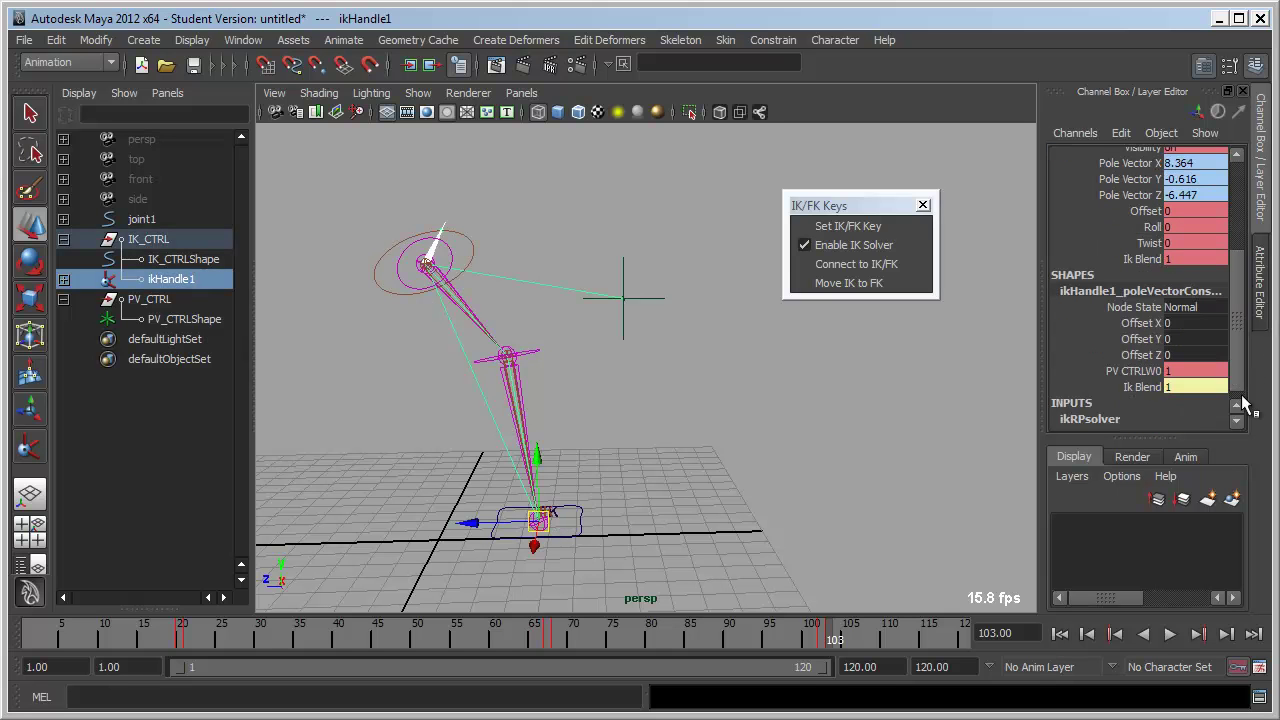
pyautogui.click(1140, 246)
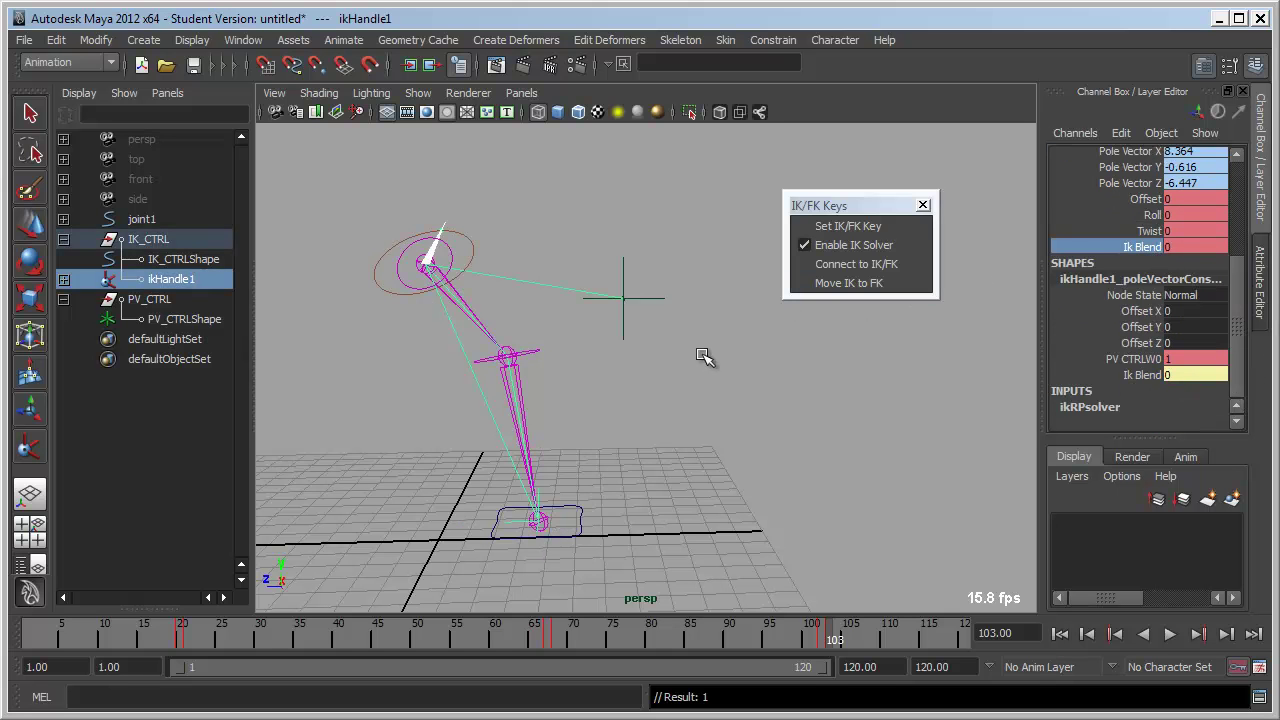
pyautogui.hotkey('alt', 'v')
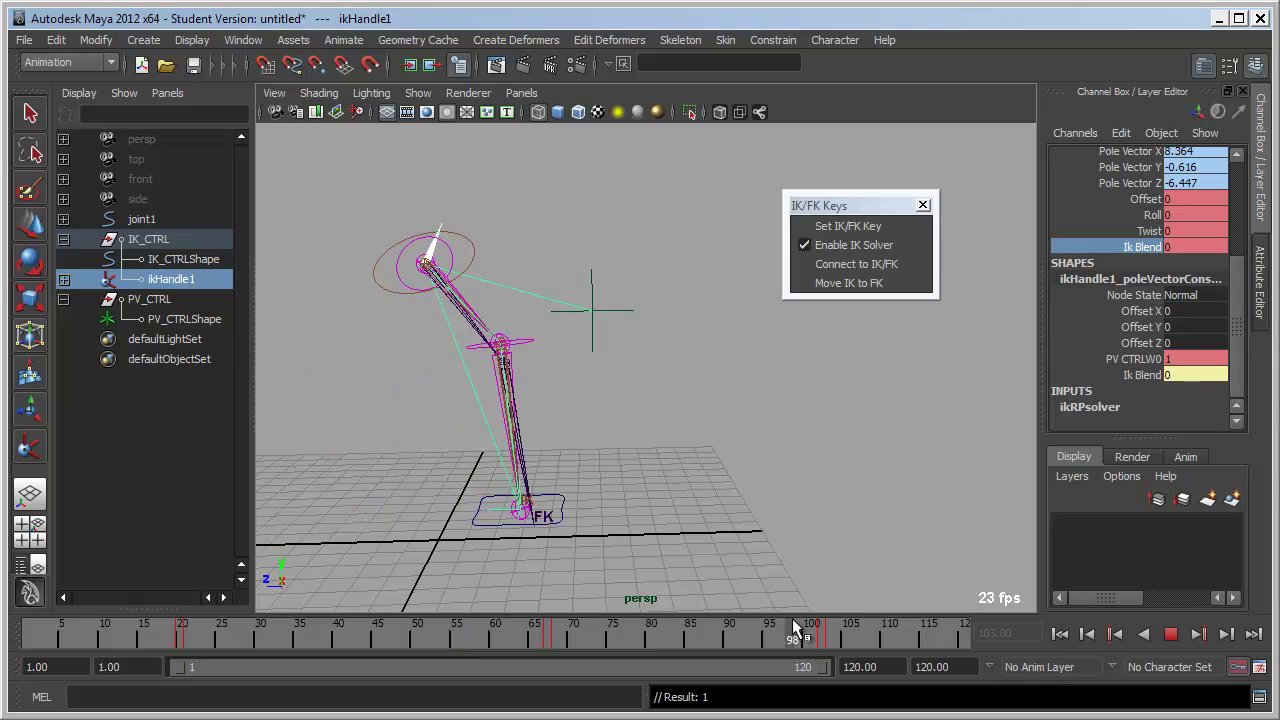
pyautogui.click(833, 638)
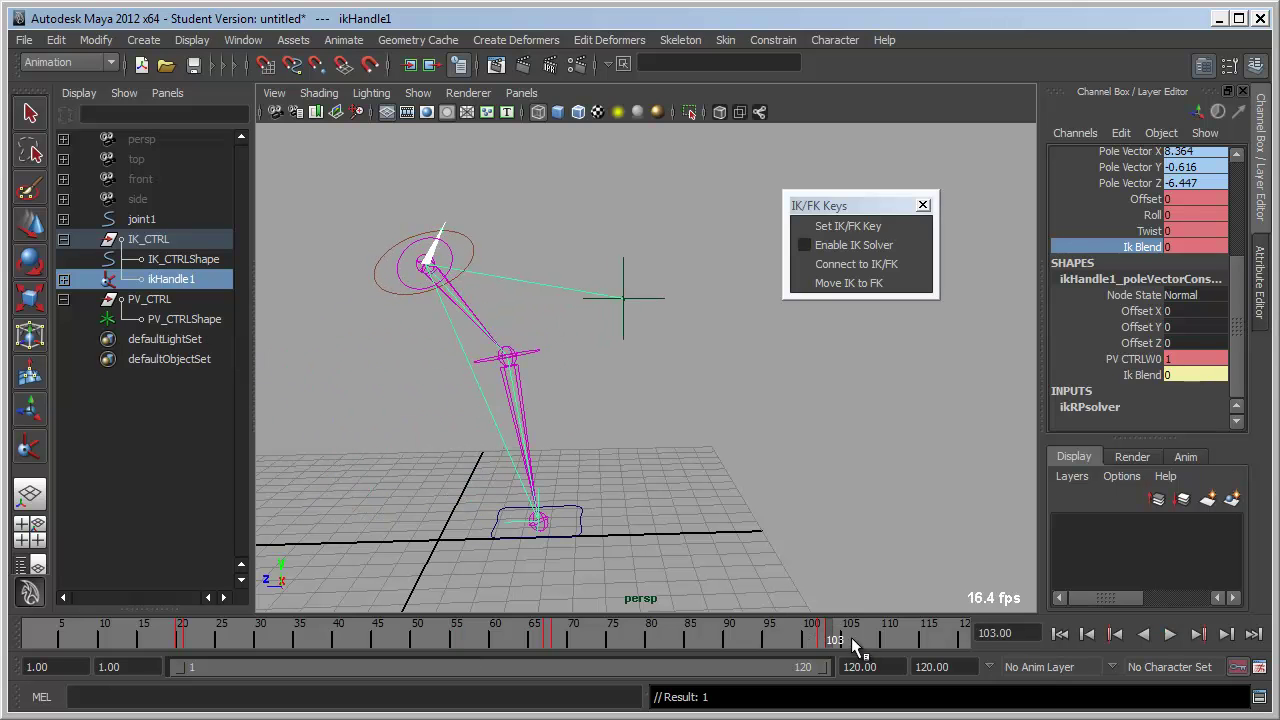
# Step: Select the FK joints and extend the playback end frame to 150
pyautogui.press('q')
pyautogui.click(540, 405)
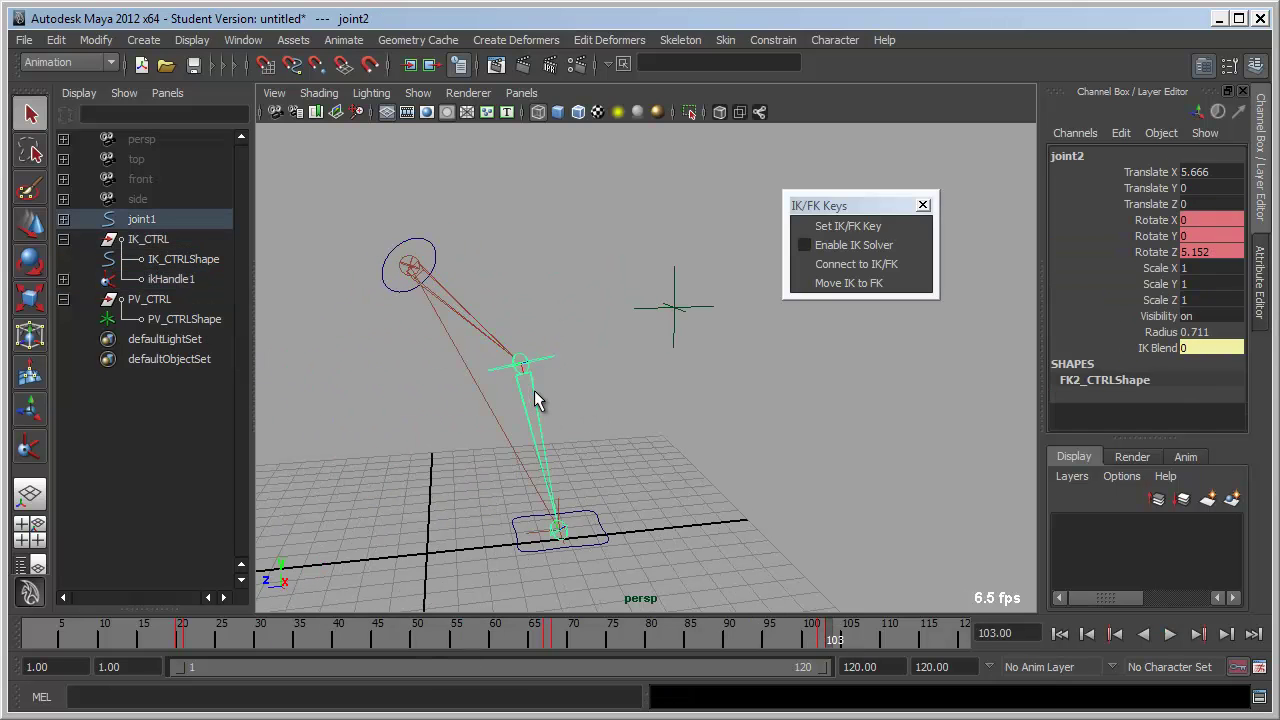
pyautogui.click(493, 338)
pyautogui.moveTo(899, 661); pyautogui.dragTo(784, 656)
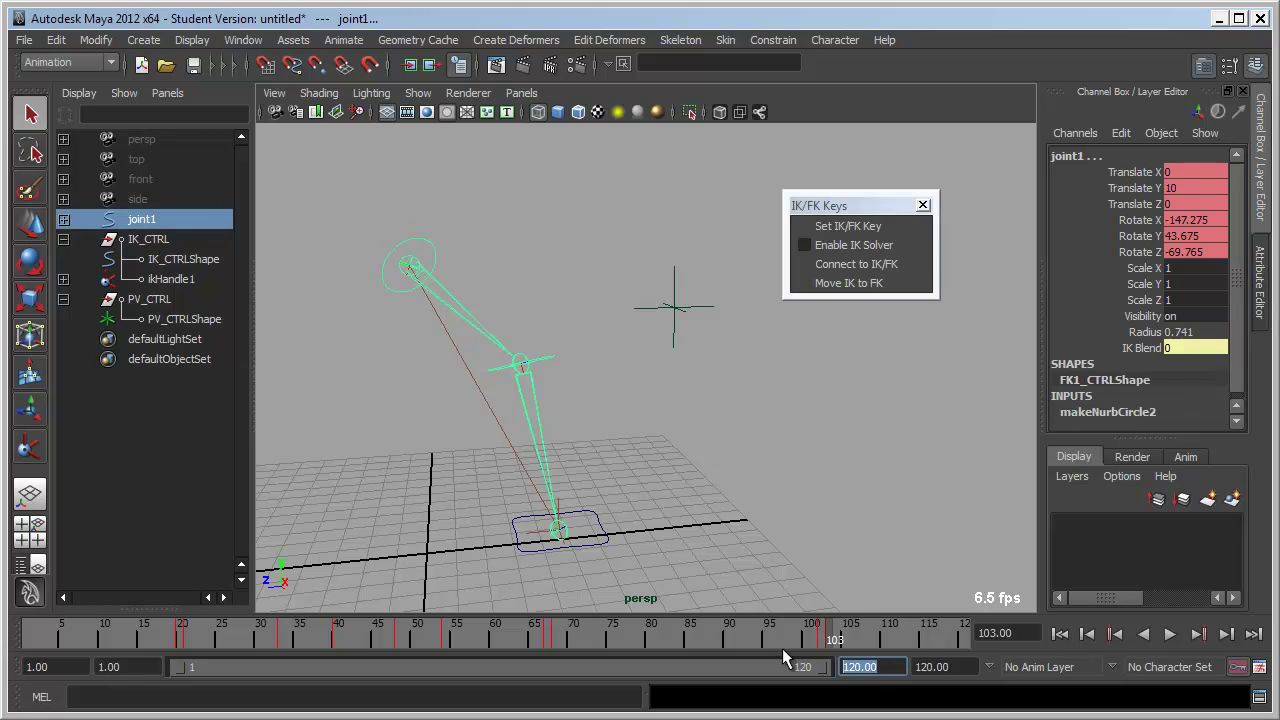
pyautogui.write('150')
pyautogui.press('Return')
pyautogui.hotkey('alt', 'v')
pyautogui.hotkey('alt', 'v')
# Step: Rotate and key joint1 and joint2 into new FK poses around frame 132
pyautogui.press('e')
pyautogui.moveTo(478, 262); pyautogui.dragTo(471, 197)
pyautogui.moveTo(495, 264); pyautogui.dragTo(493, 298)
pyautogui.press('s')
pyautogui.moveTo(770, 640); pyautogui.dragTo(856, 640)
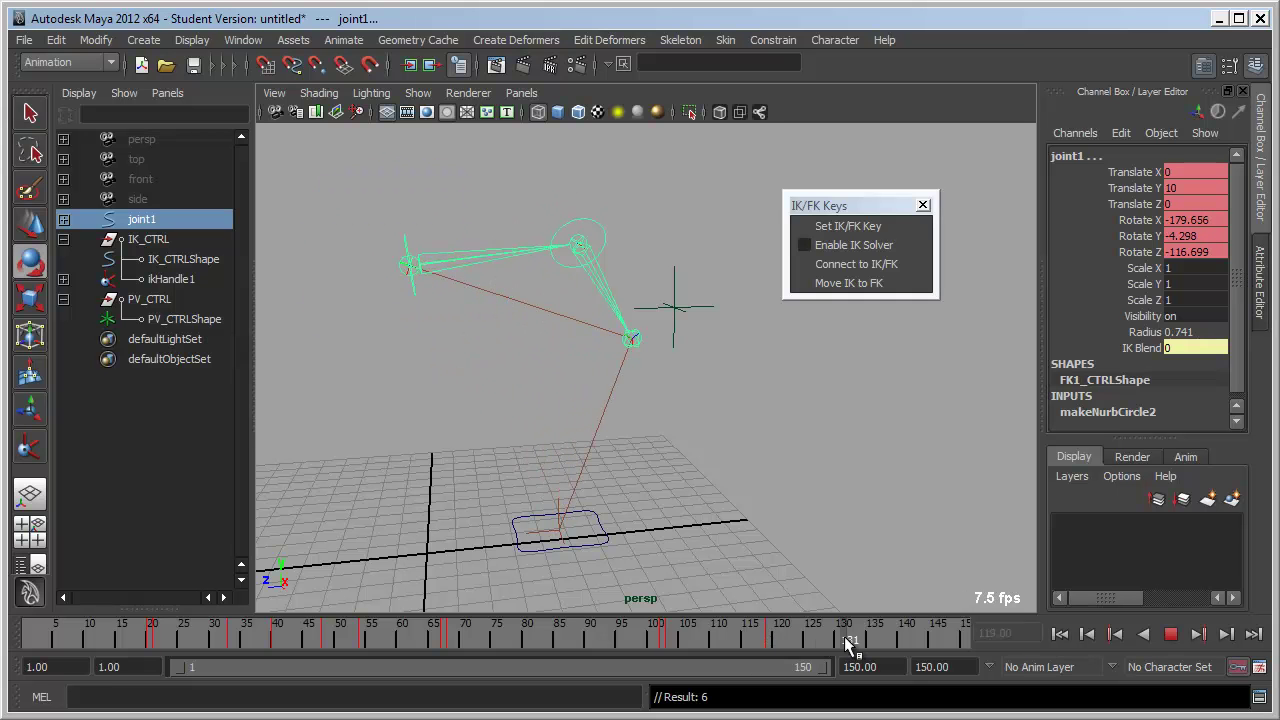
pyautogui.moveTo(515, 260)
pyautogui.mouseDown()
pyautogui.moveTo(480, 266)
pyautogui.moveTo(486, 306)
pyautogui.mouseUp()
pyautogui.hotkey('alt', 'v')
pyautogui.click(606, 374)
pyautogui.moveTo(660, 315)
pyautogui.mouseDown()
pyautogui.moveTo(652, 231)
pyautogui.moveTo(718, 415)
pyautogui.mouseUp()
pyautogui.press('s')
# Step: Extend the end frame to 200 and pose the knee joint at frames 149 and 179
pyautogui.click(888, 667)
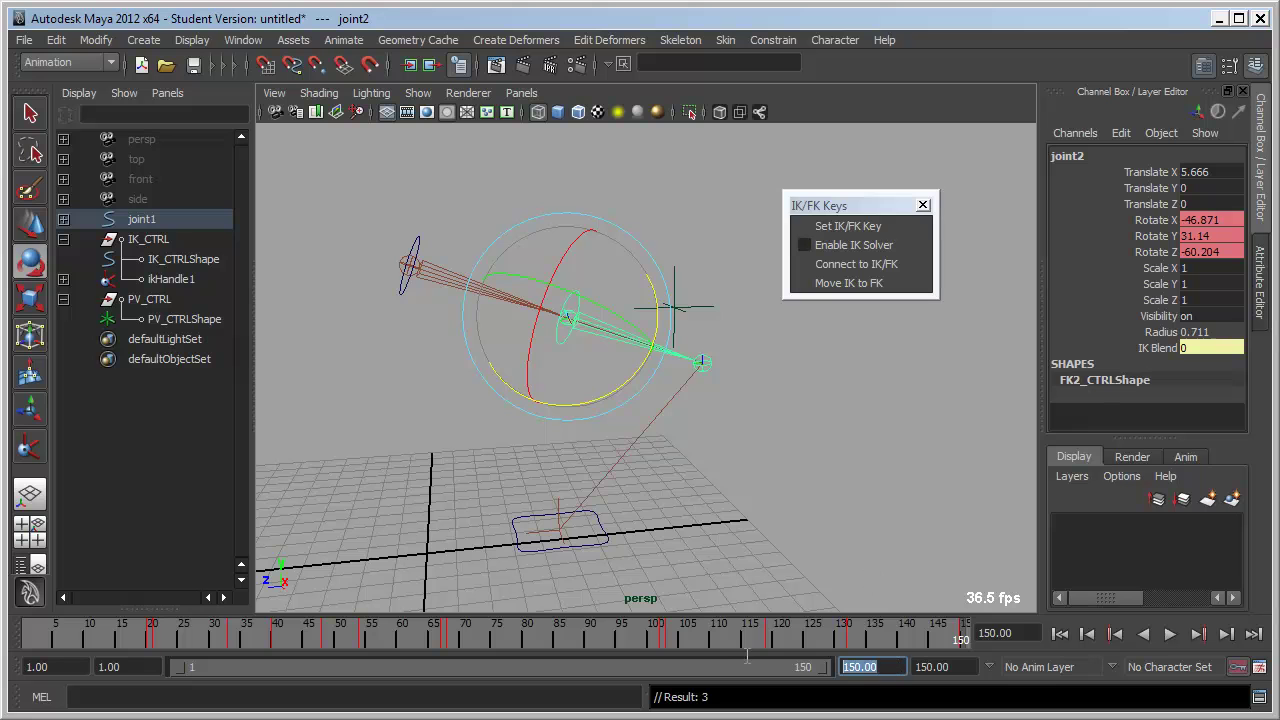
pyautogui.write('200')
pyautogui.press('Return')
pyautogui.moveTo(728, 627); pyautogui.dragTo(806, 635)
pyautogui.moveTo(663, 315); pyautogui.dragTo(640, 377)
pyautogui.moveTo(720, 634); pyautogui.dragTo(872, 634)
pyautogui.moveTo(652, 360); pyautogui.dragTo(669, 306)
pyautogui.hotkey('alt', 'v')
pyautogui.hotkey('alt', 'v')
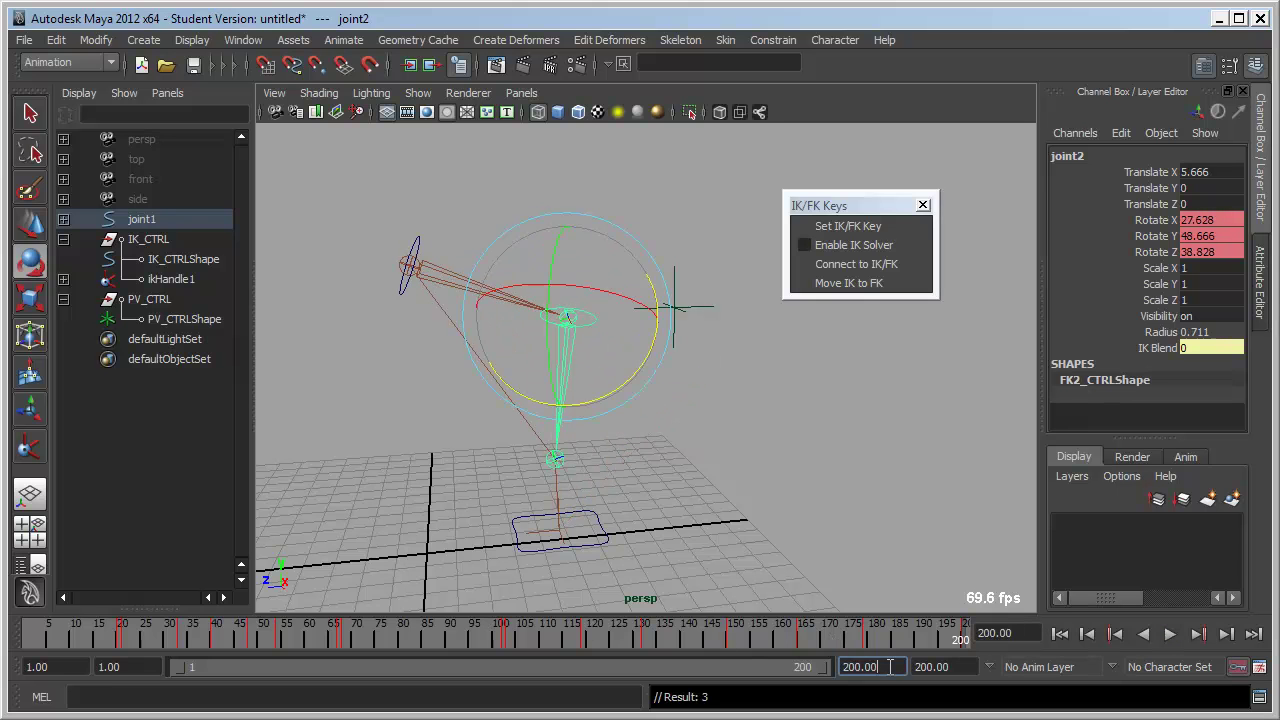
# Step: Set the end frame to 250 and rotate the knee joint into its frame 217 pose
pyautogui.write('250')
pyautogui.press('Return')
pyautogui.moveTo(783, 638); pyautogui.dragTo(845, 636)
pyautogui.moveTo(655, 345)
pyautogui.mouseDown()
pyautogui.moveTo(660, 297)
pyautogui.moveTo(686, 326)
pyautogui.mouseUp()
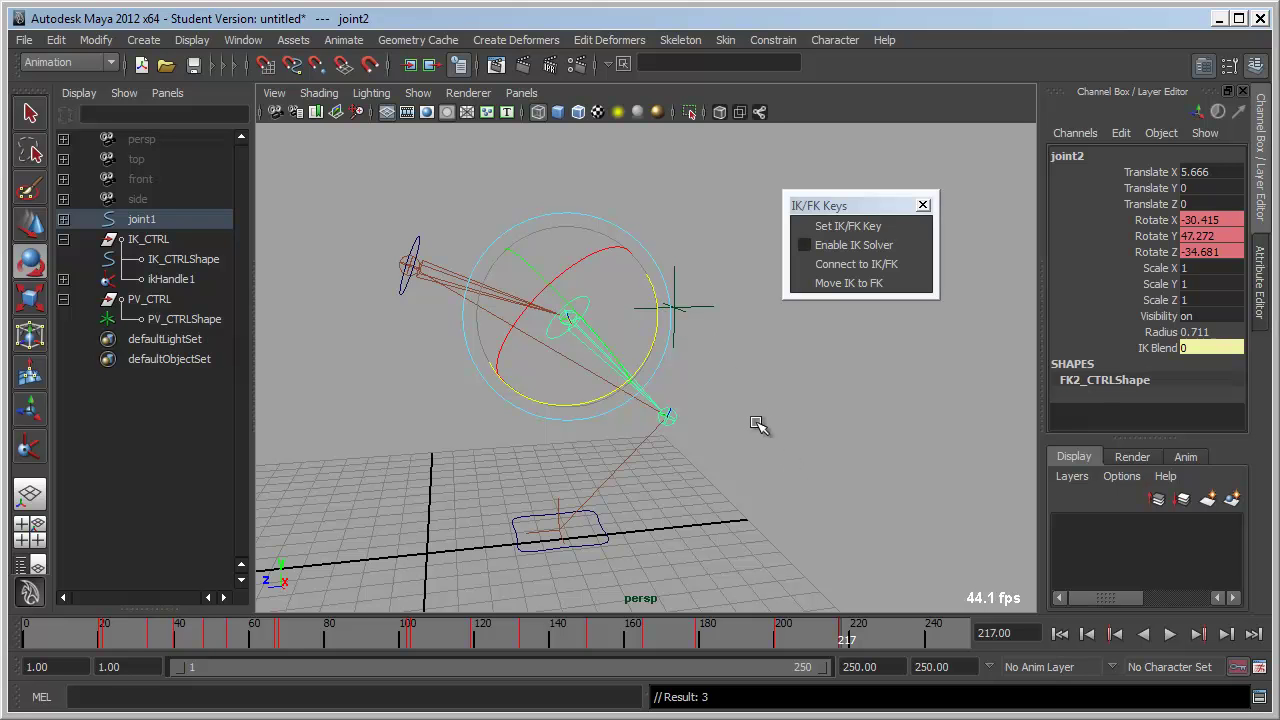
pyautogui.moveTo(706, 376)
pyautogui.keyDown('alt'); pyautogui.mouseDown()
pyautogui.moveTo(662, 389)
pyautogui.moveTo(706, 366)
pyautogui.mouseUp(); pyautogui.keyUp('alt')
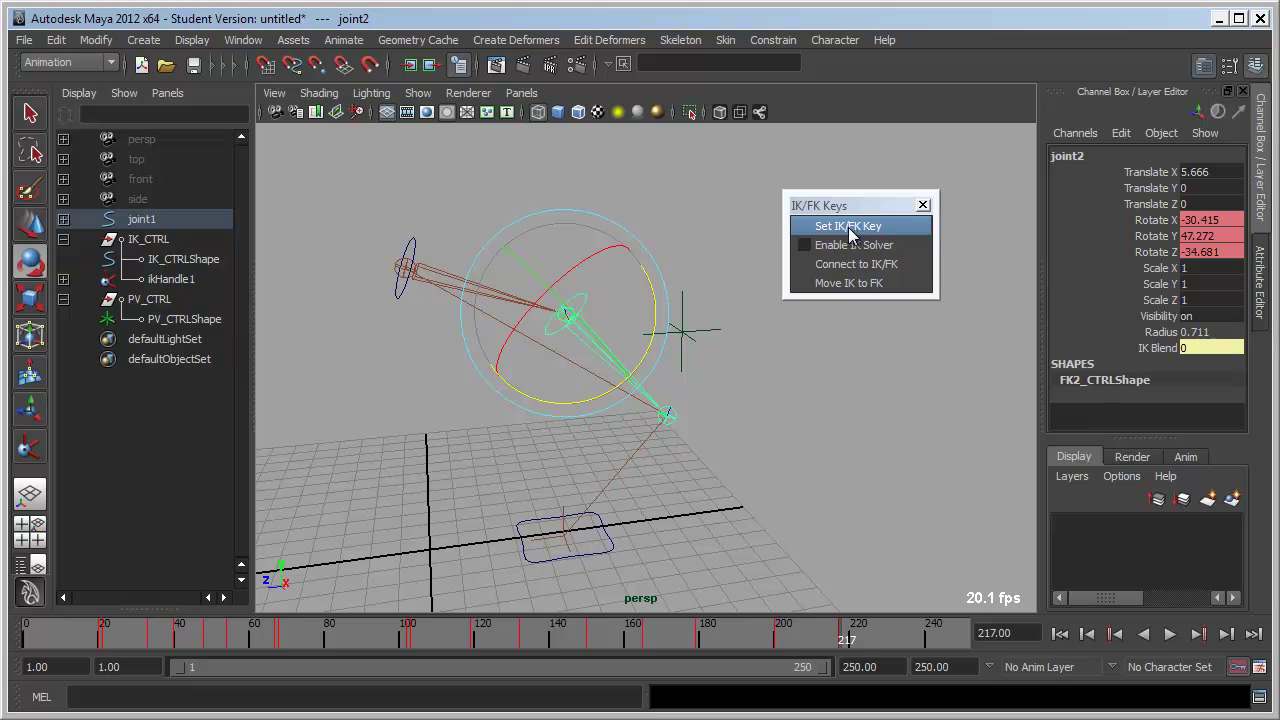
# Step: Use Move IK to FK, then set ikHandle1's Ik Blend to 1 at frame 218
pyautogui.click(851, 284)
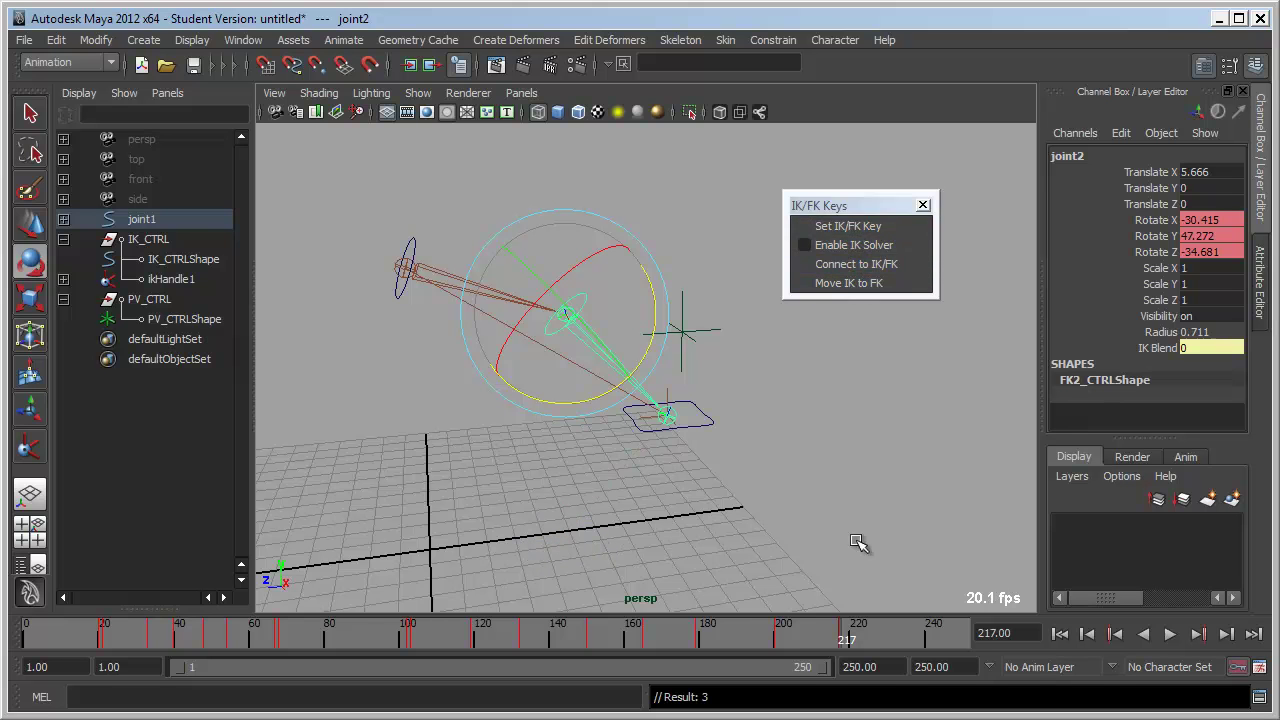
pyautogui.moveTo(843, 640); pyautogui.dragTo(849, 640)
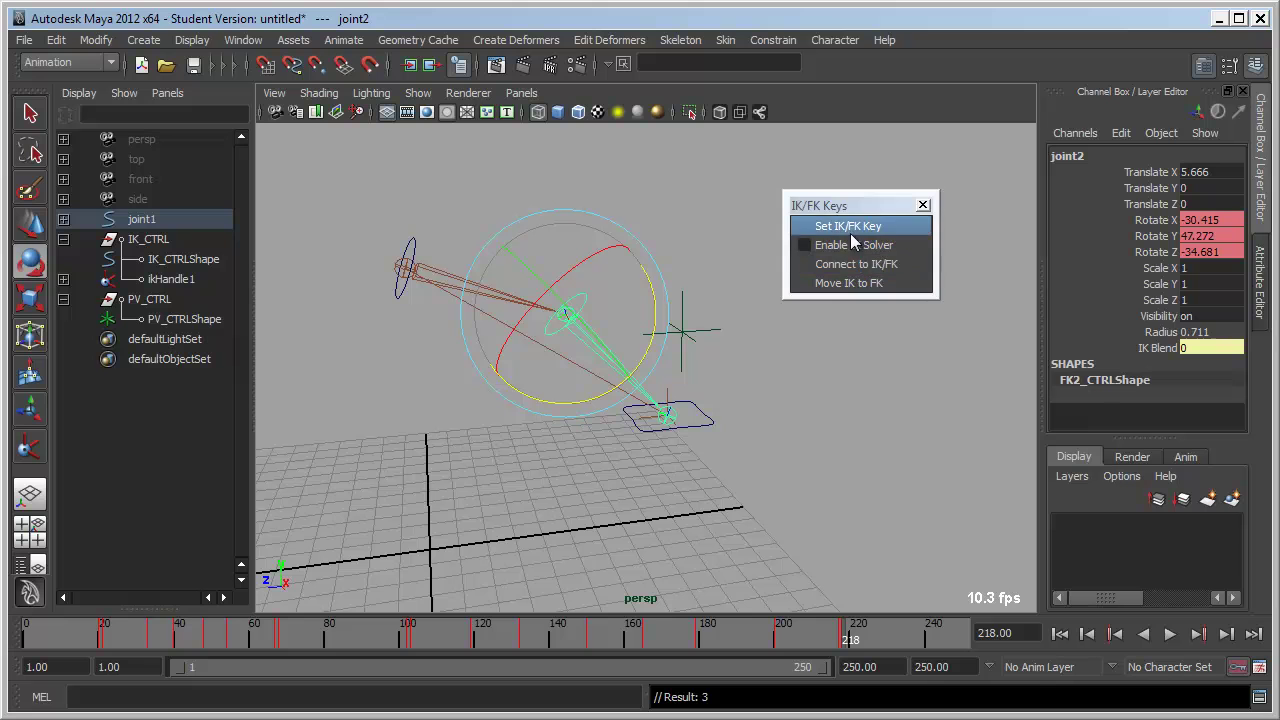
pyautogui.click(700, 404)
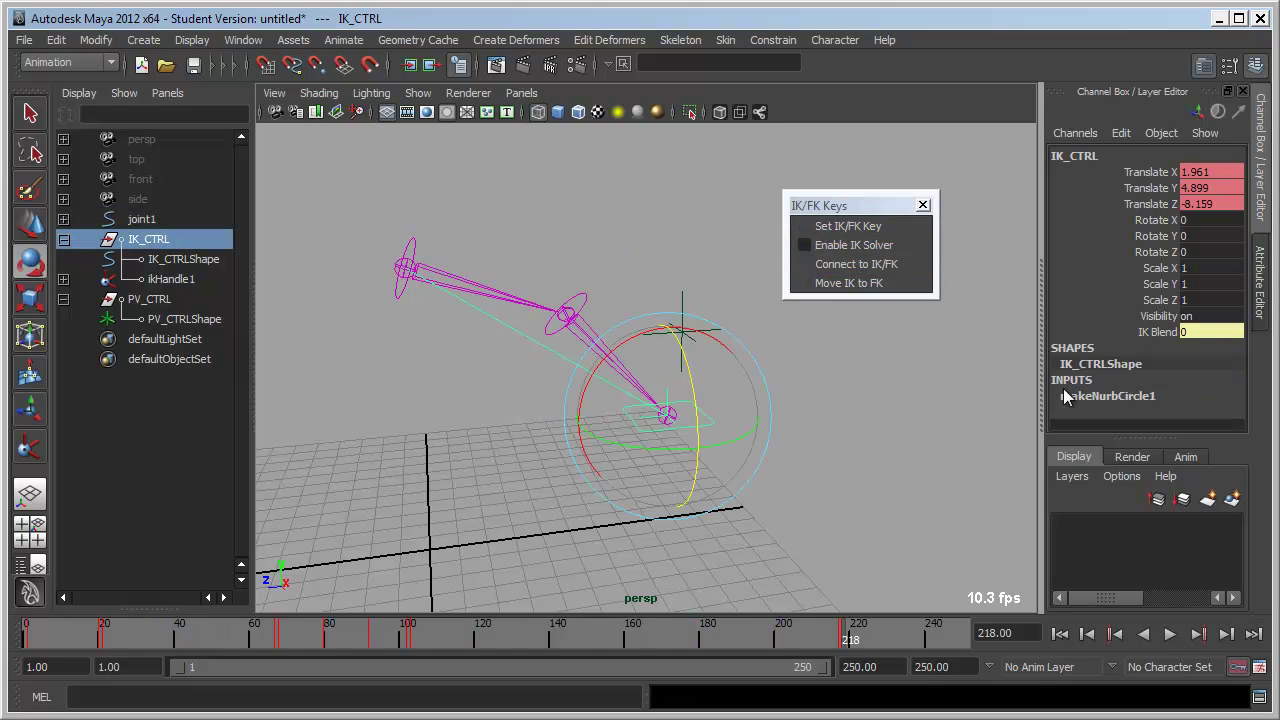
pyautogui.click(172, 285)
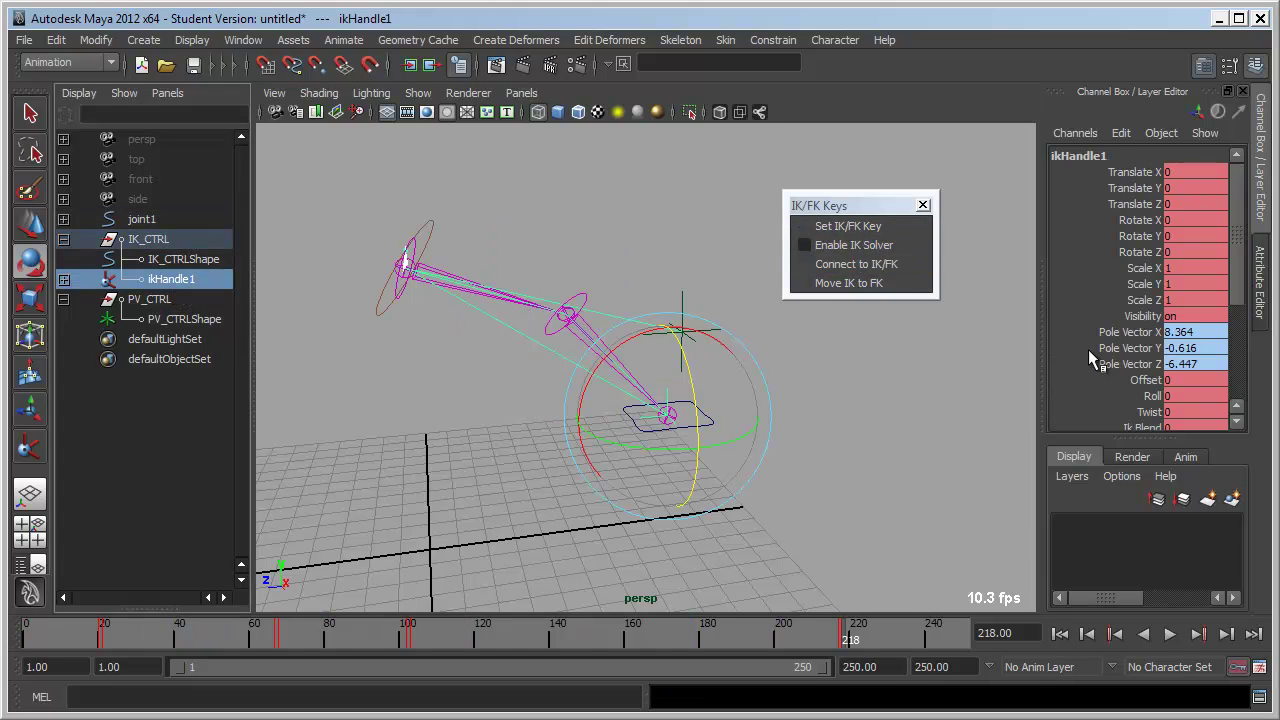
pyautogui.moveTo(1238, 303); pyautogui.dragTo(1203, 390)
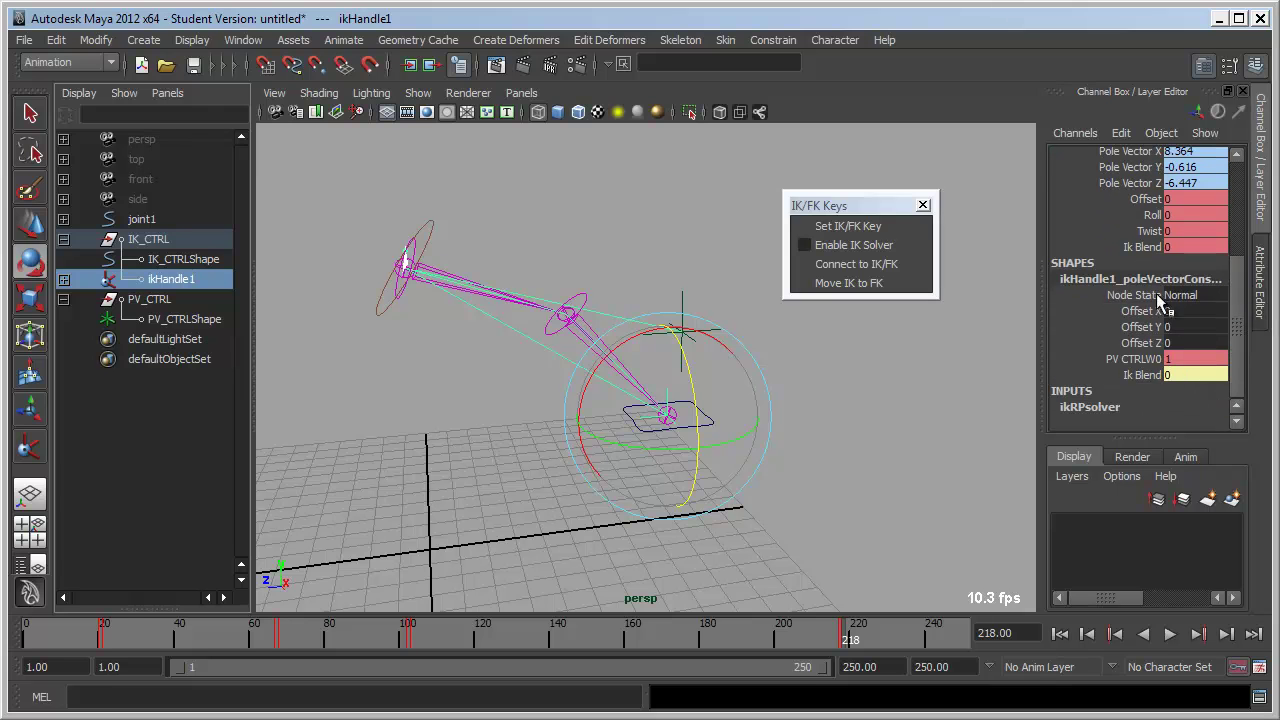
pyautogui.click(1078, 249)
pyautogui.moveTo(968, 270); pyautogui.dragTo(988, 266, button='middle')
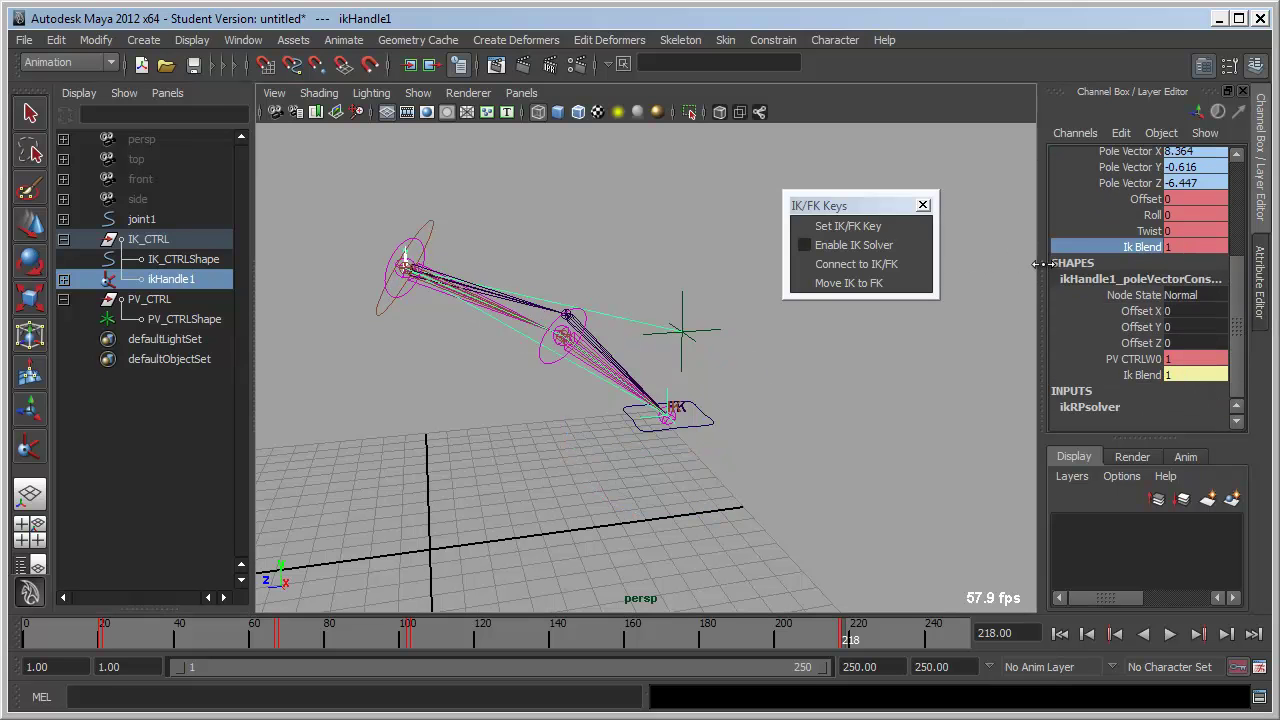
pyautogui.moveTo(828, 638); pyautogui.dragTo(841, 640)
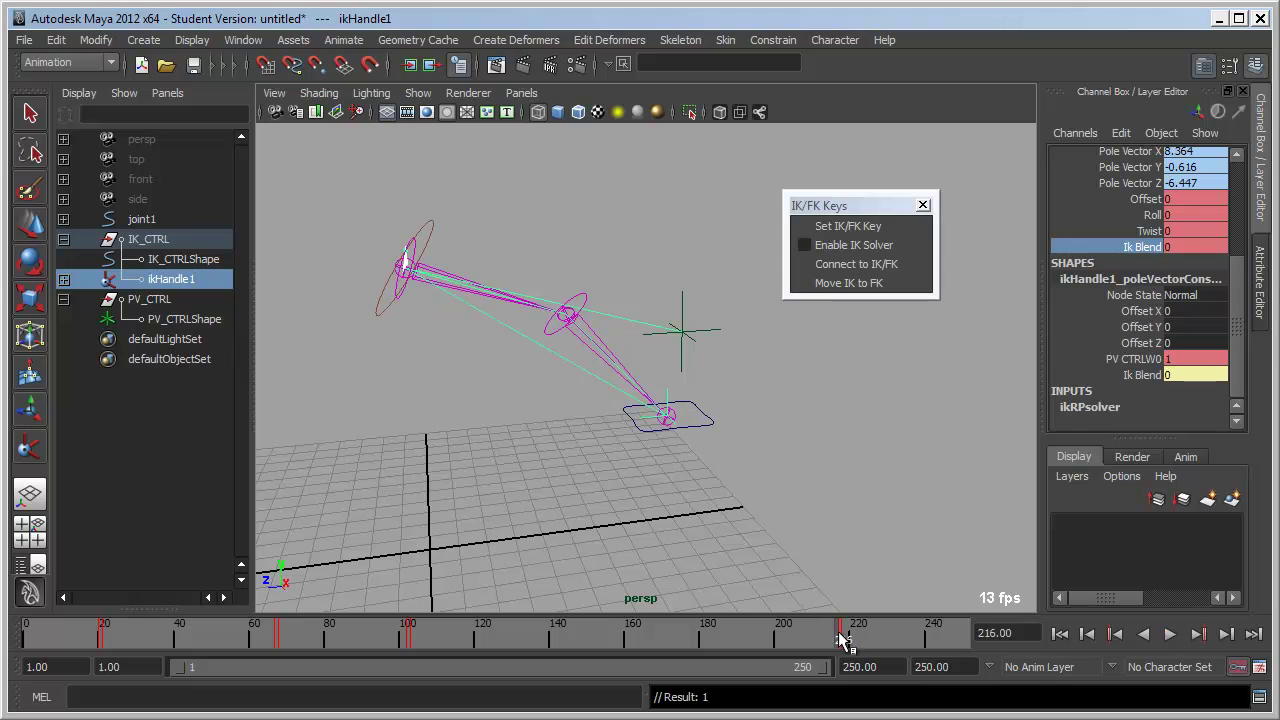
# Step: Start the playback range at frame 168 and play through to frame 217
pyautogui.moveTo(182, 664); pyautogui.dragTo(626, 655)
pyautogui.hotkey('alt', 'v')
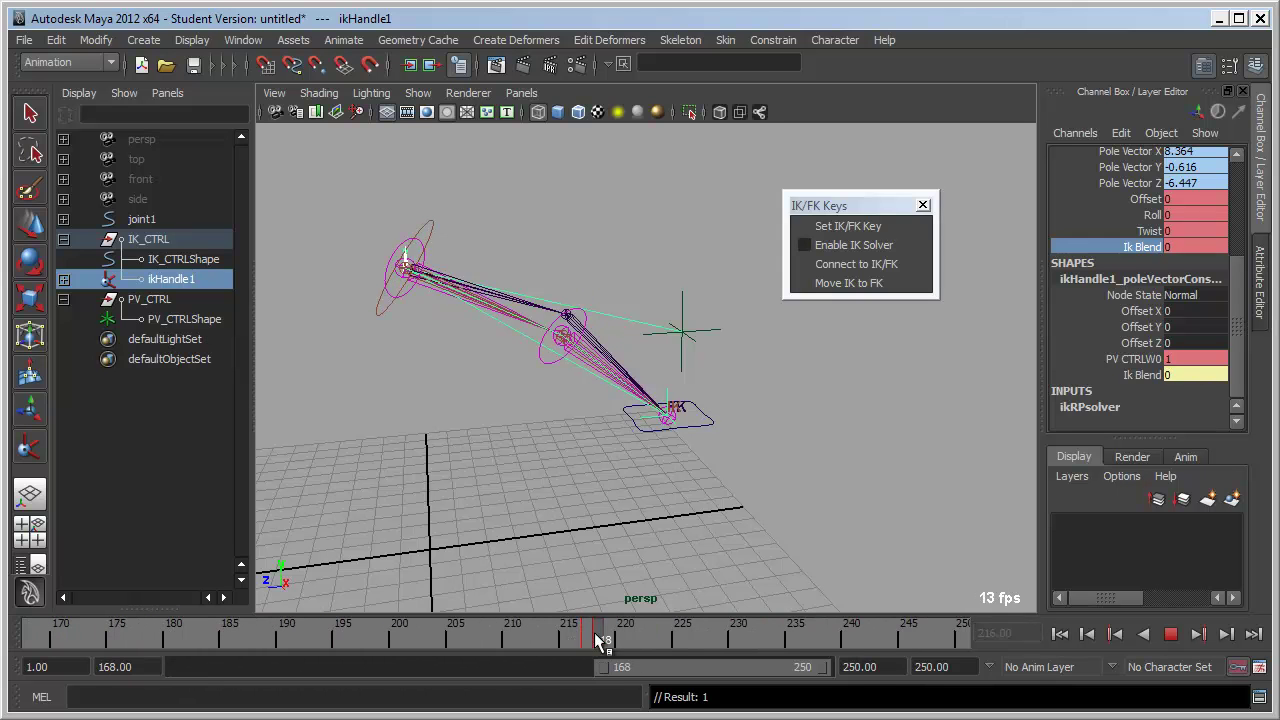
pyautogui.click(693, 638)
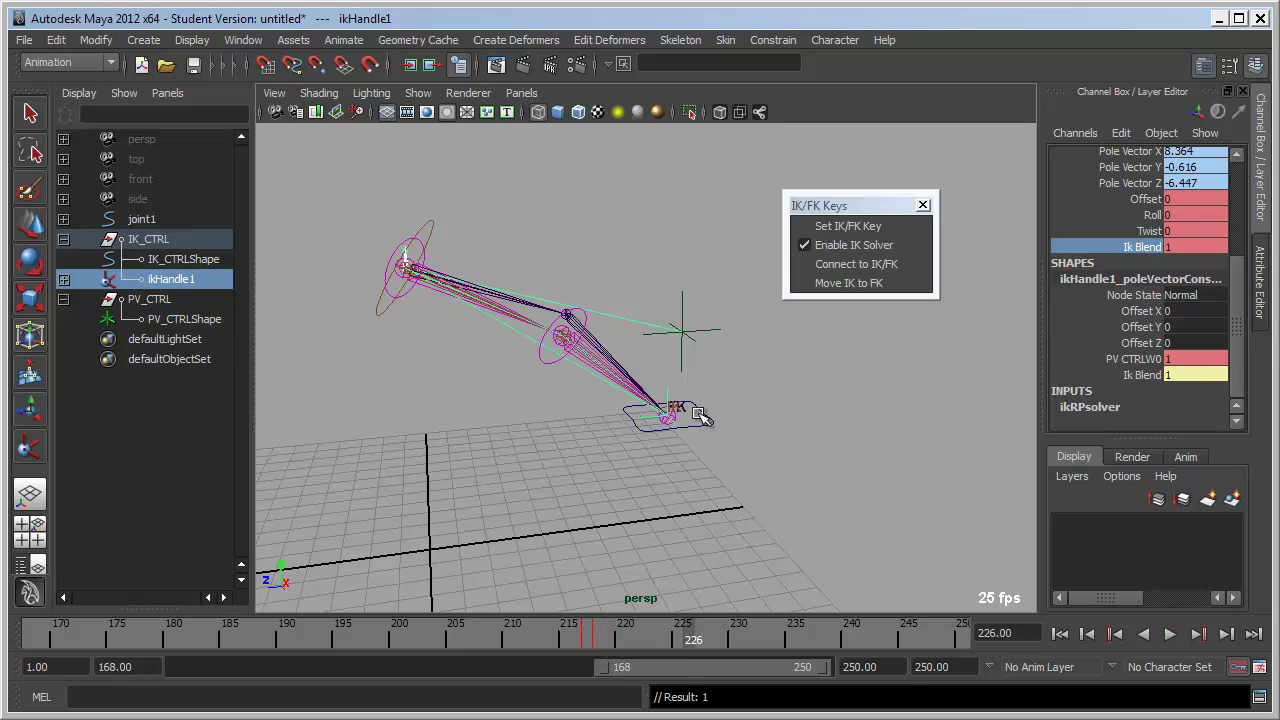
pyautogui.click(722, 432)
pyautogui.keyDown('alt'); pyautogui.moveTo(728, 437); pyautogui.dragTo(660, 582); pyautogui.keyUp('alt')
pyautogui.click(700, 415)
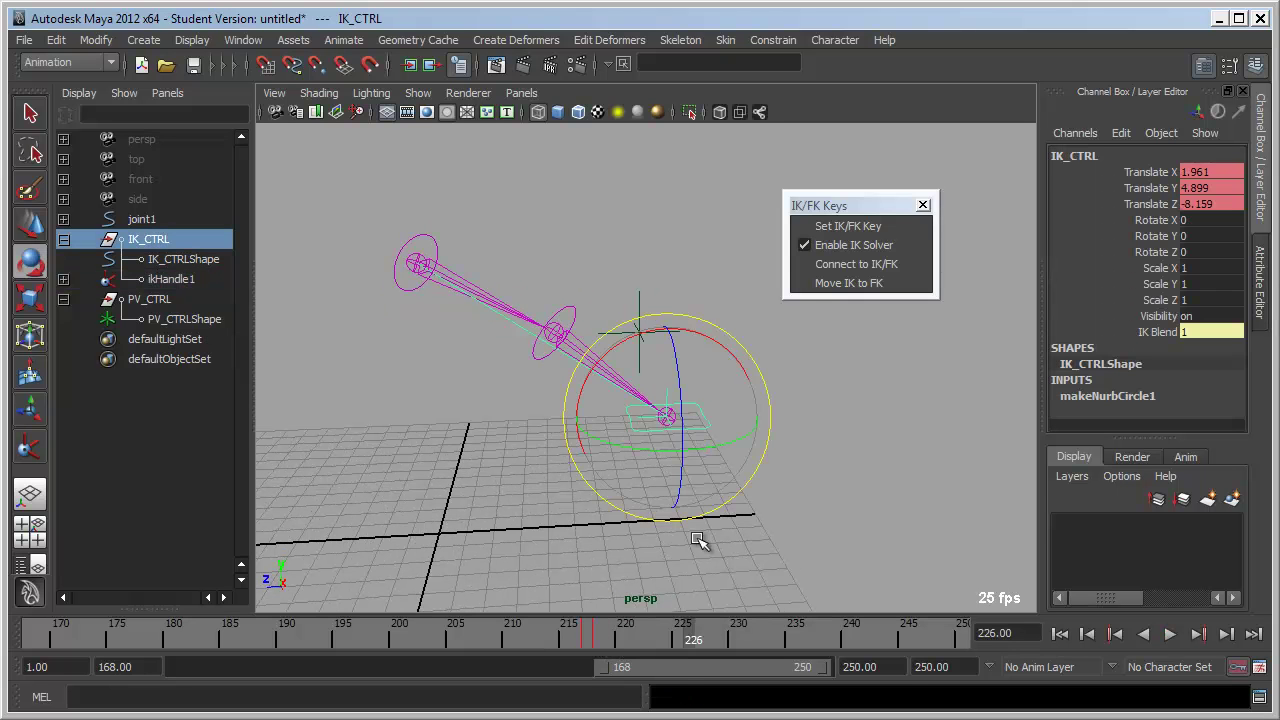
pyautogui.click(600, 636)
pyautogui.hotkey('alt', 'v')
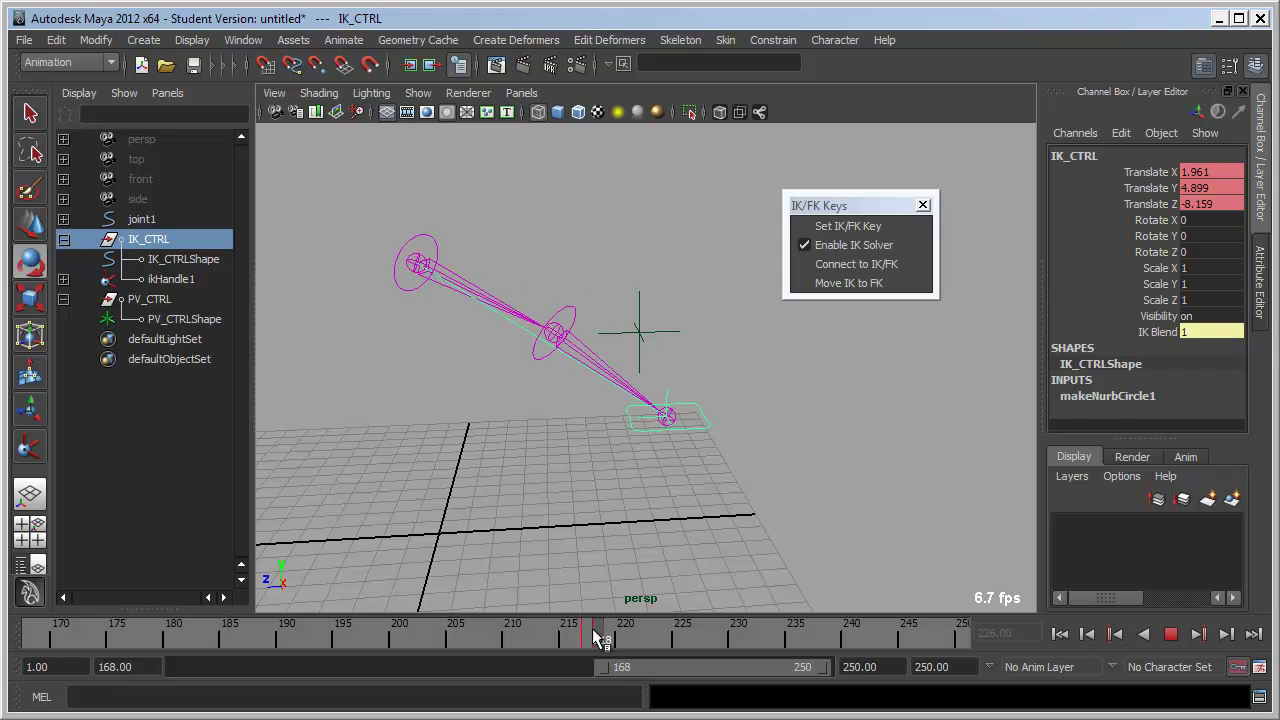
pyautogui.hotkey('alt', 'v')
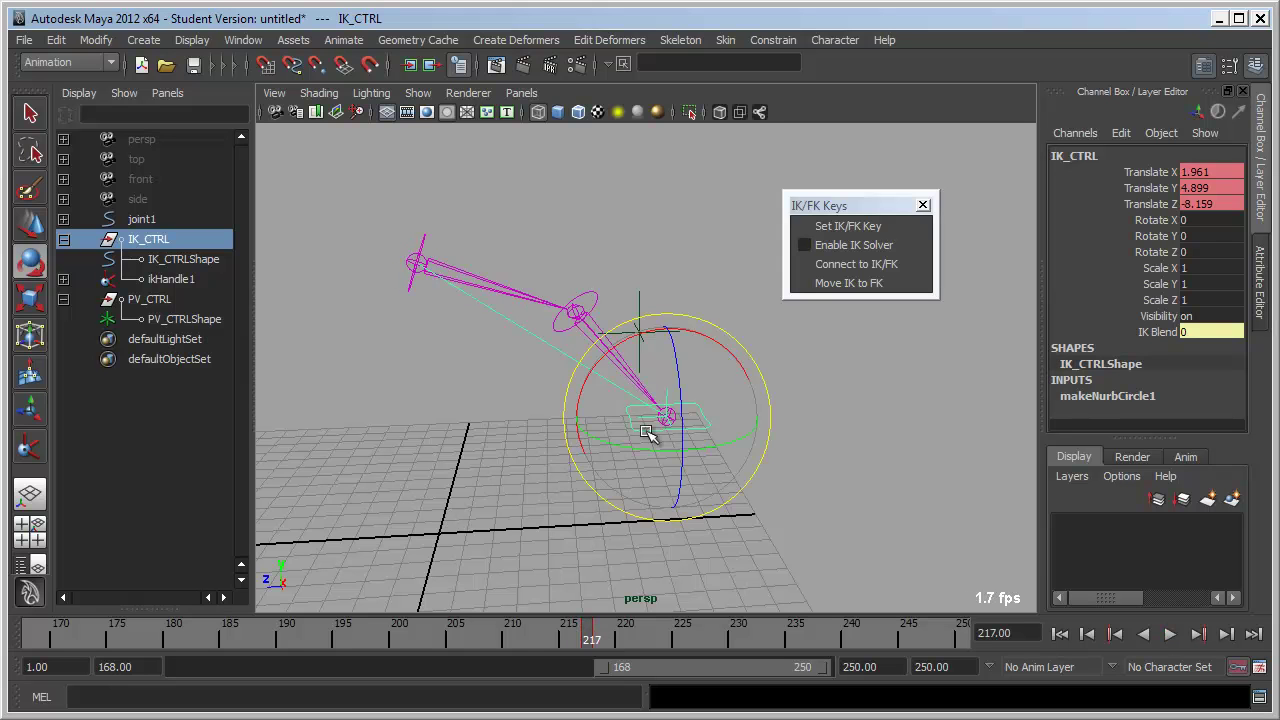
# Step: Move PV_CTRL beside the knee at frame 217 and enable the IK solver at frame 218
pyautogui.click(662, 323)
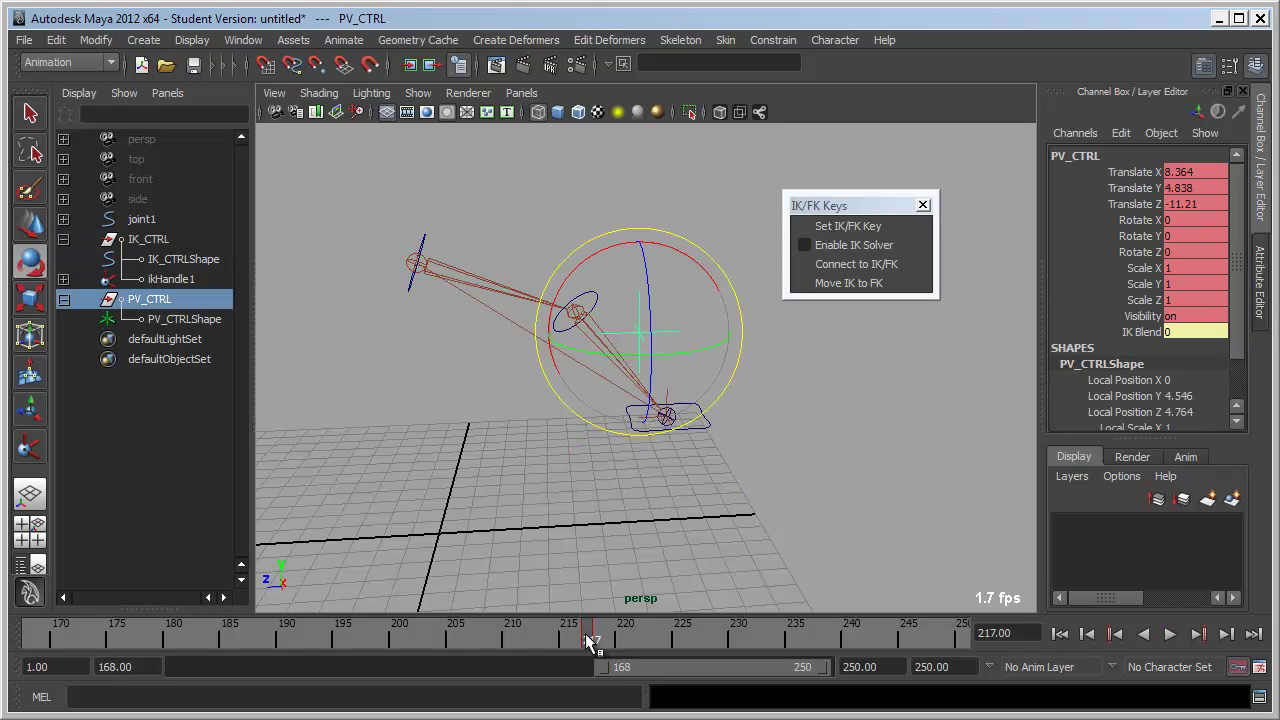
pyautogui.press('w')
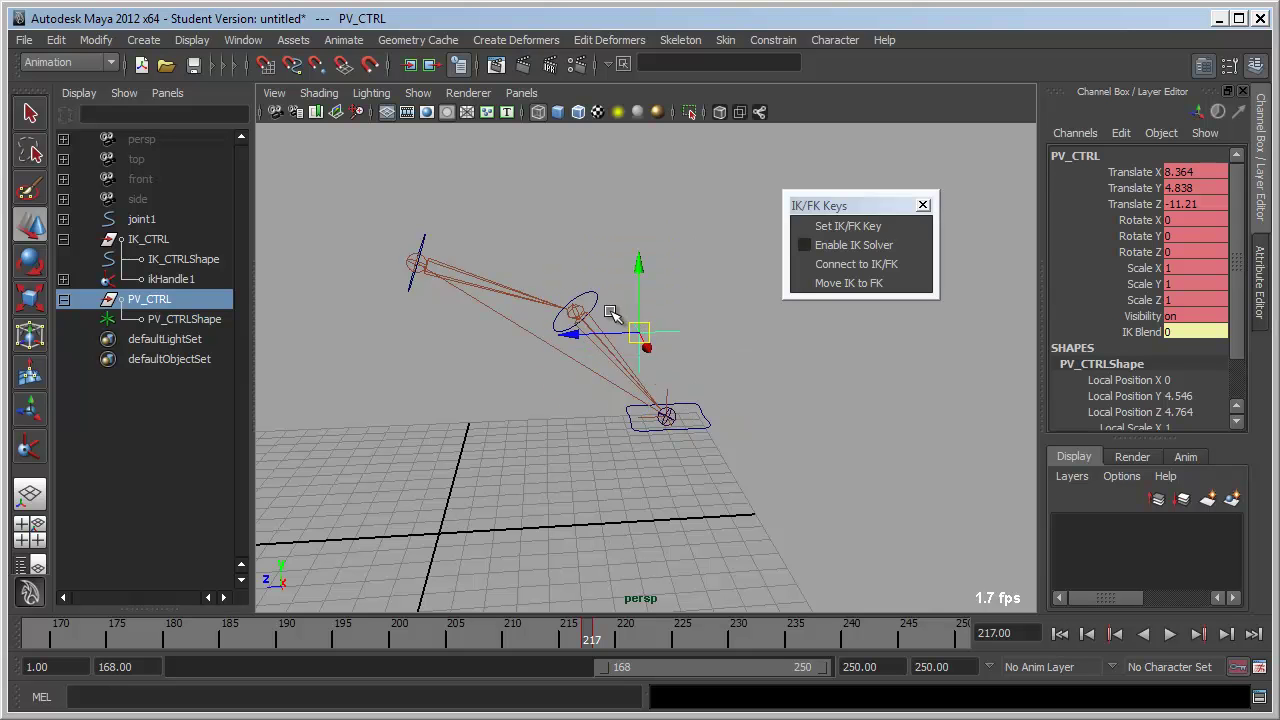
pyautogui.moveTo(587, 309); pyautogui.dragTo(577, 311)
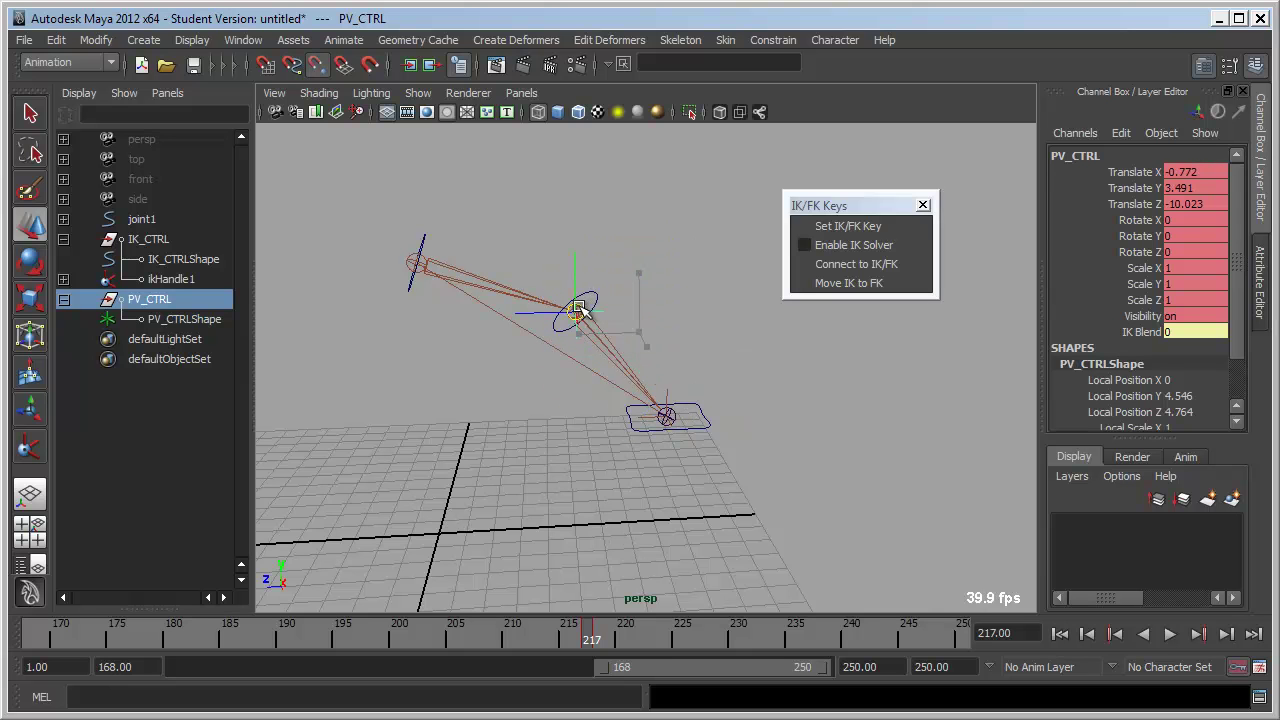
pyautogui.click(598, 638)
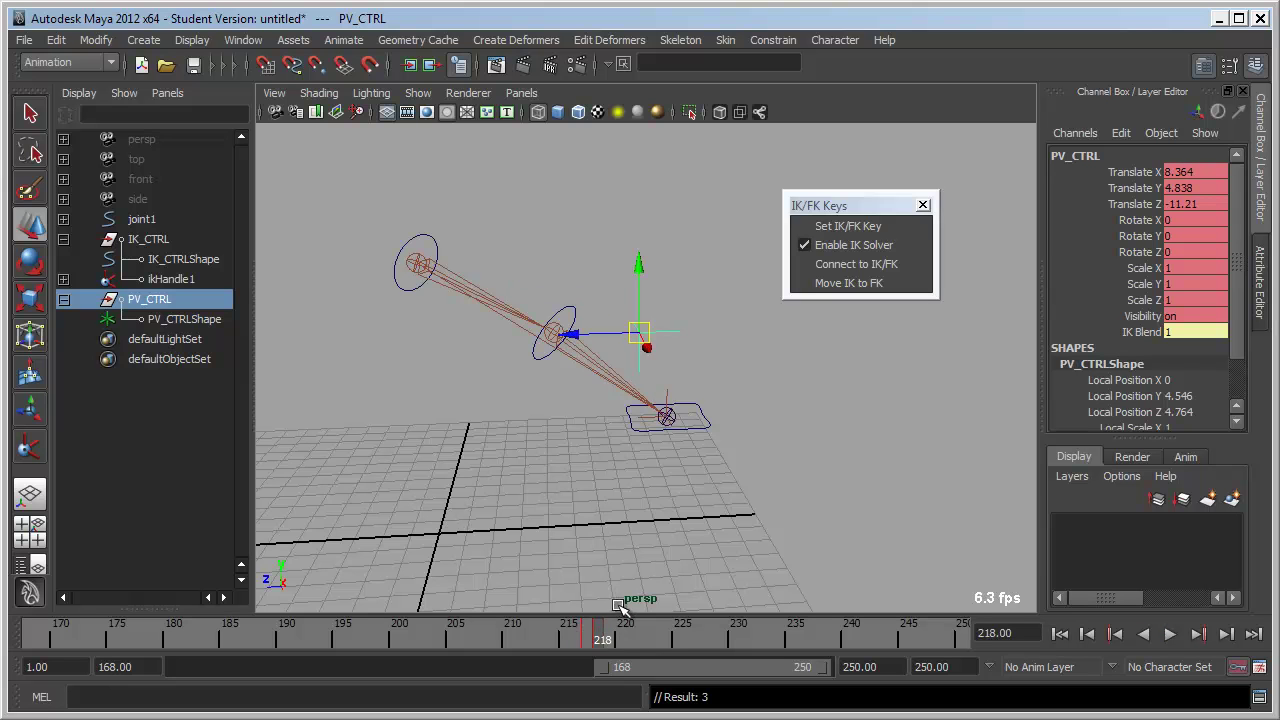
pyautogui.click(808, 244)
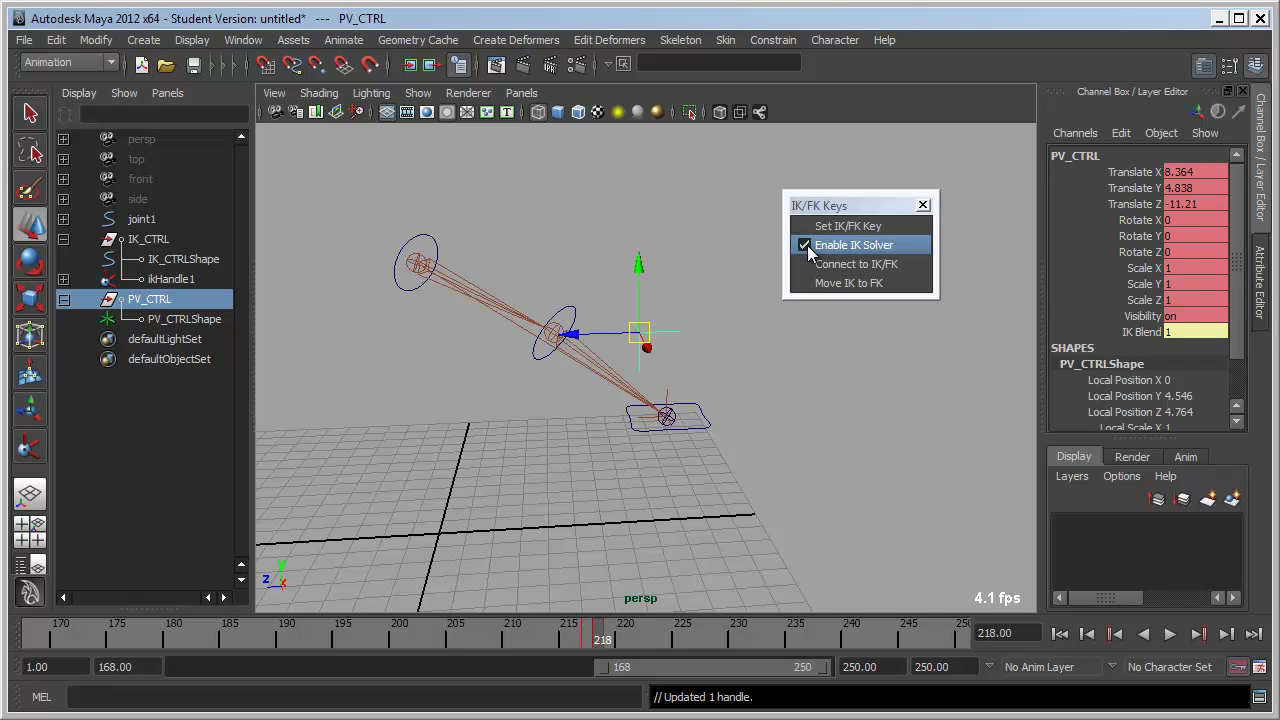
# Step: Compare the FK pose at frame 217 with the IK pose at 218, then play the switch
pyautogui.click(588, 640)
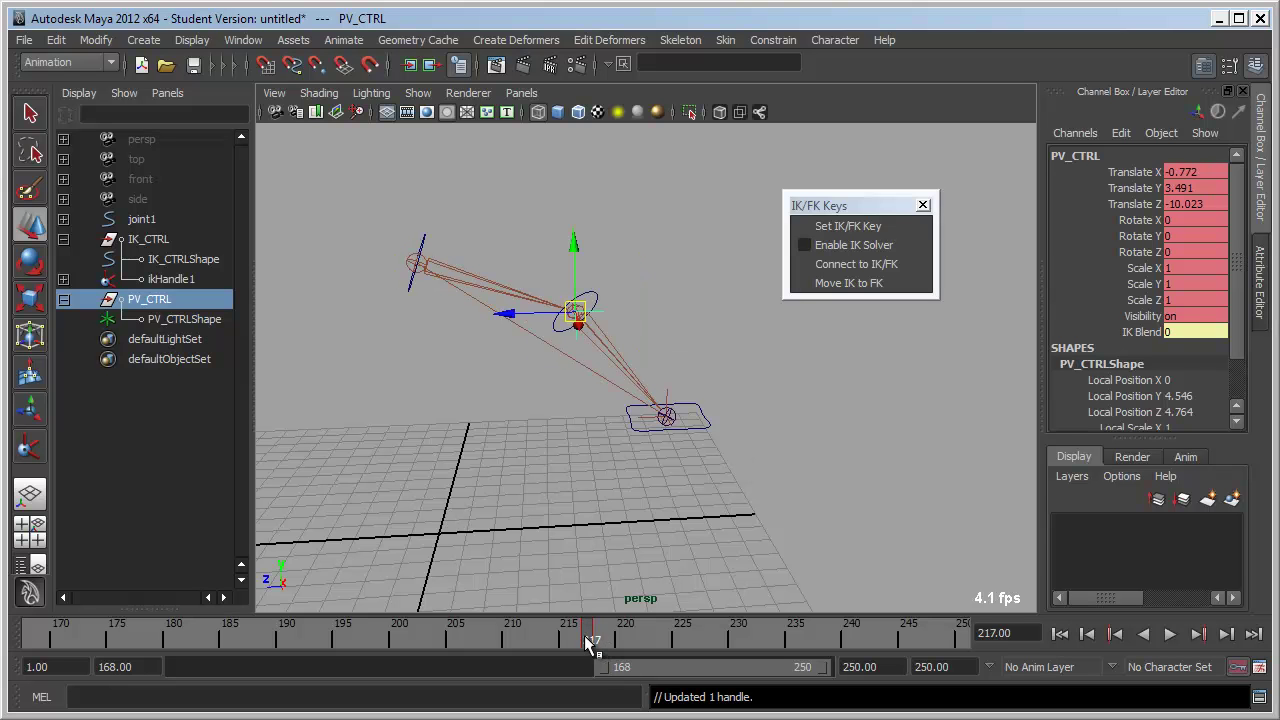
pyautogui.keyDown('alt'); pyautogui.moveTo(598, 433); pyautogui.dragTo(460, 513); pyautogui.keyUp('alt')
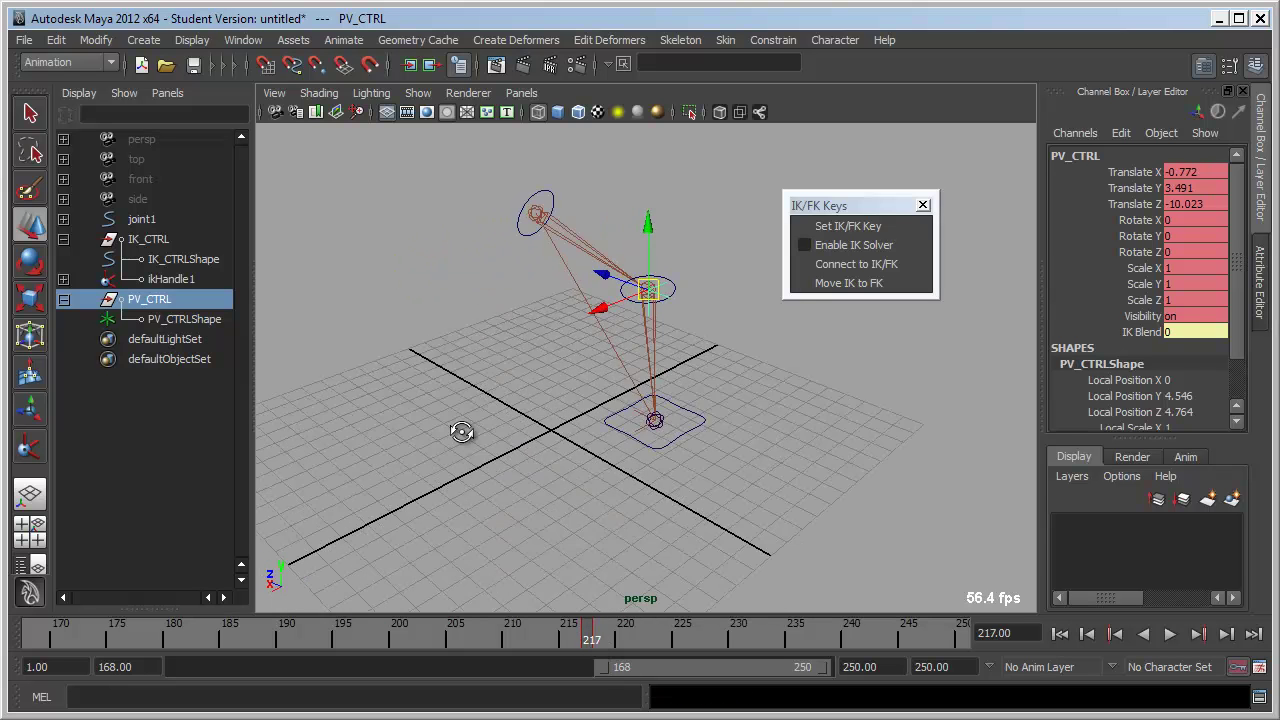
pyautogui.moveTo(570, 633)
pyautogui.mouseDown()
pyautogui.moveTo(492, 610)
pyautogui.moveTo(594, 623)
pyautogui.moveTo(597, 643)
pyautogui.mouseUp()
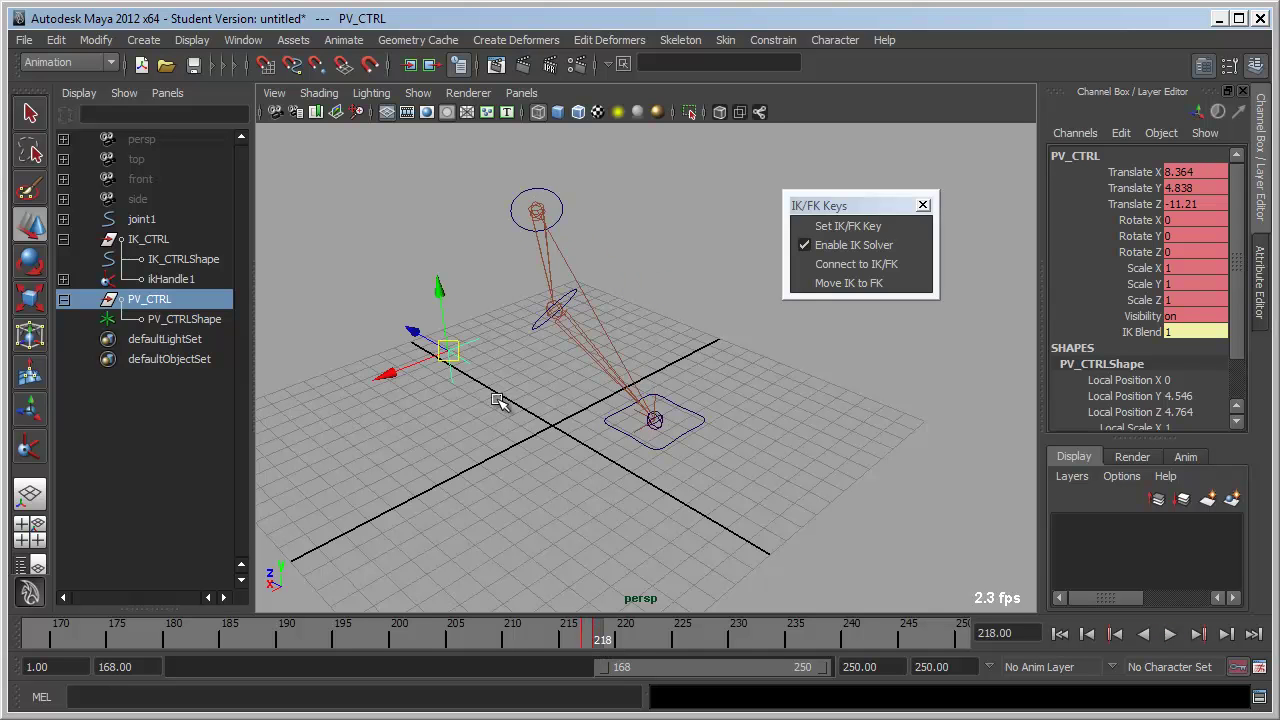
pyautogui.click(588, 640)
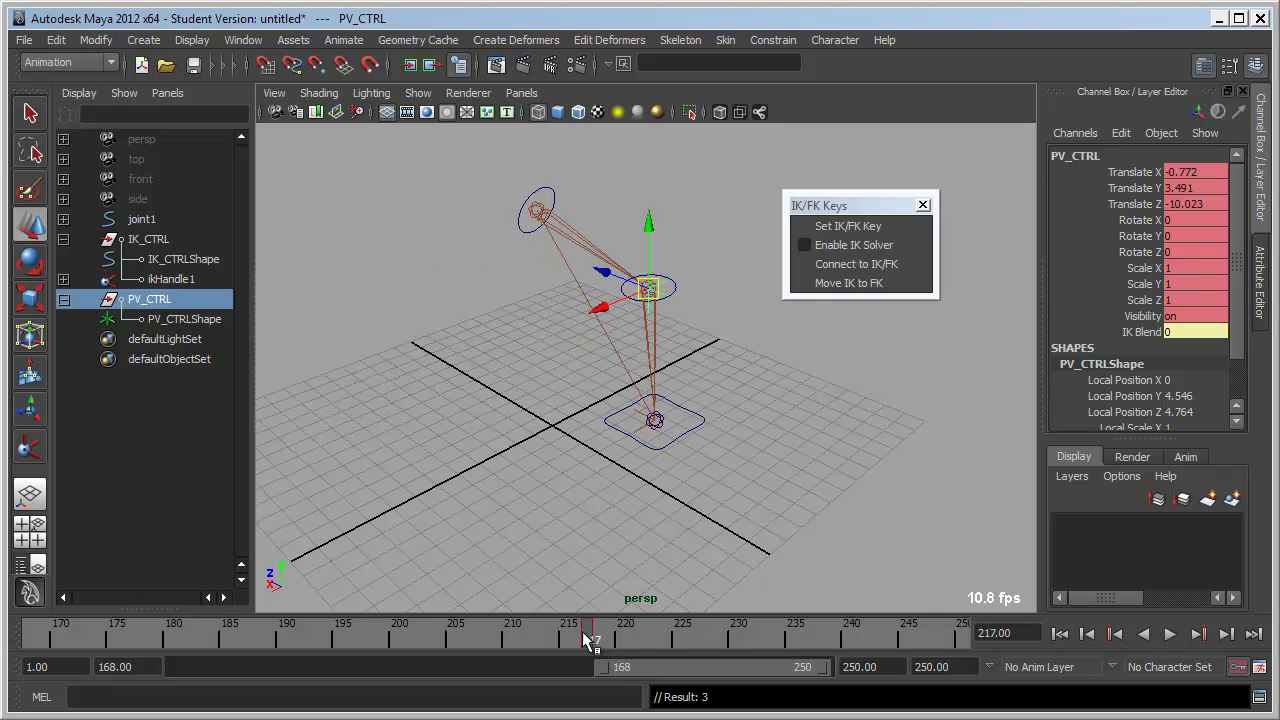
pyautogui.click(602, 638)
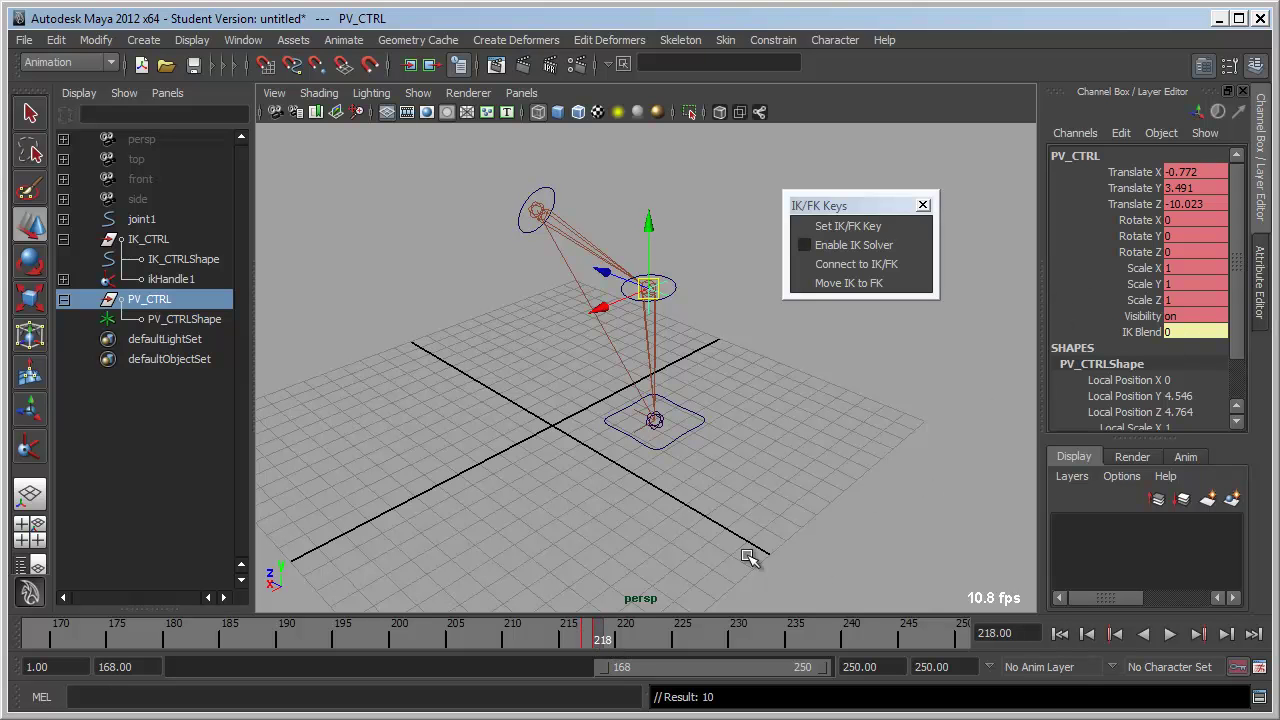
pyautogui.hotkey('alt', 'v')
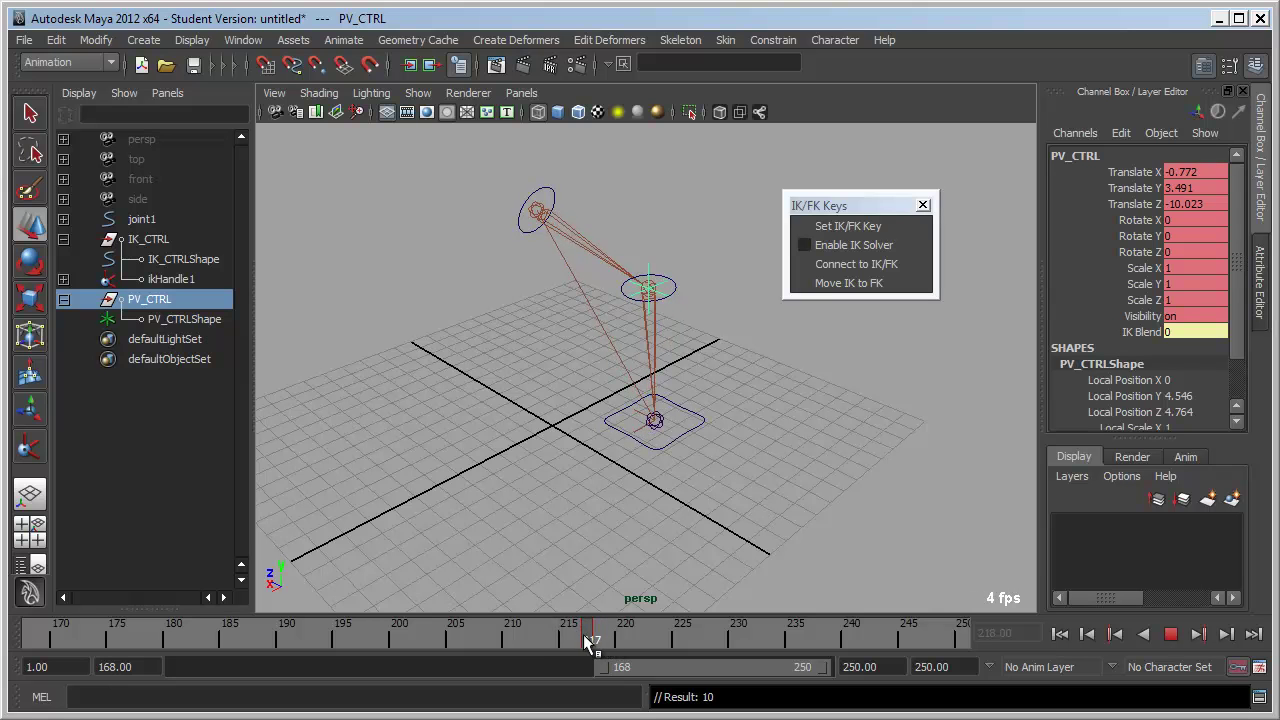
# Step: Move IK_CTRL to the right at frame 232, key its position, and review the motion
pyautogui.click(594, 634)
pyautogui.click(703, 422)
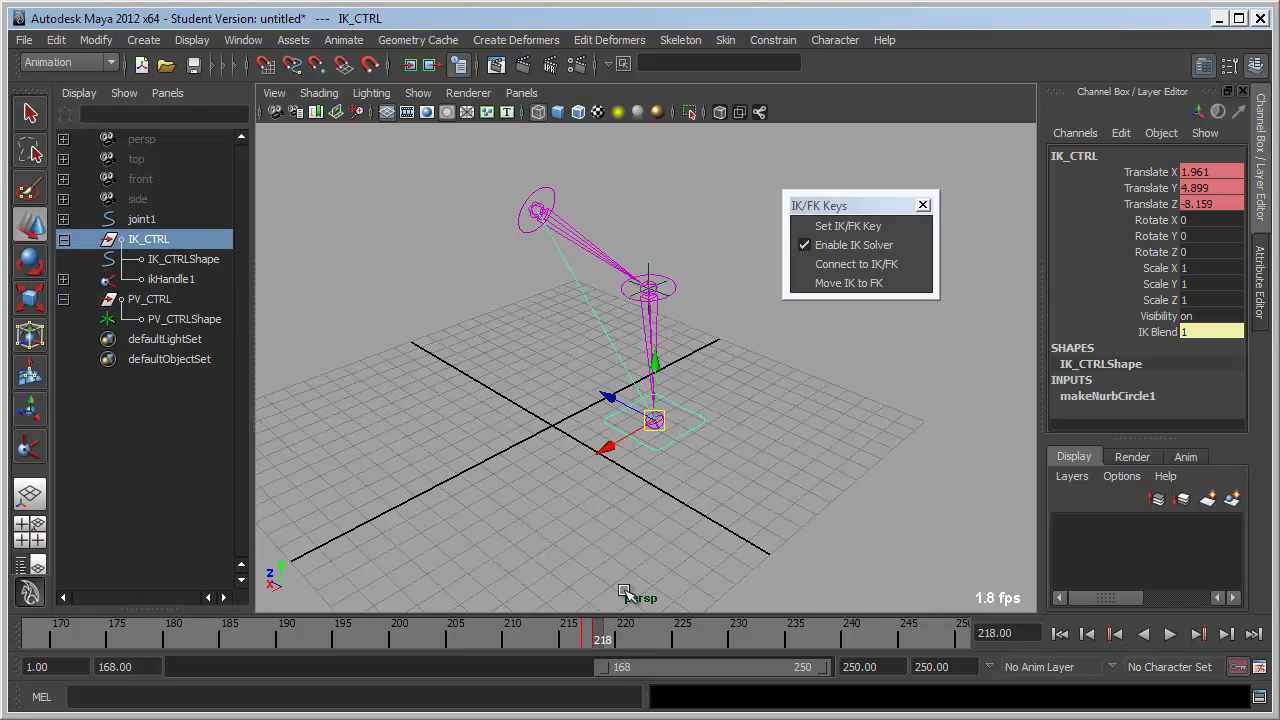
pyautogui.moveTo(618, 640); pyautogui.dragTo(762, 634)
pyautogui.moveTo(654, 421)
pyautogui.mouseDown()
pyautogui.moveTo(738, 428)
pyautogui.moveTo(563, 457)
pyautogui.mouseUp()
pyautogui.hotkey('shift', 'w')
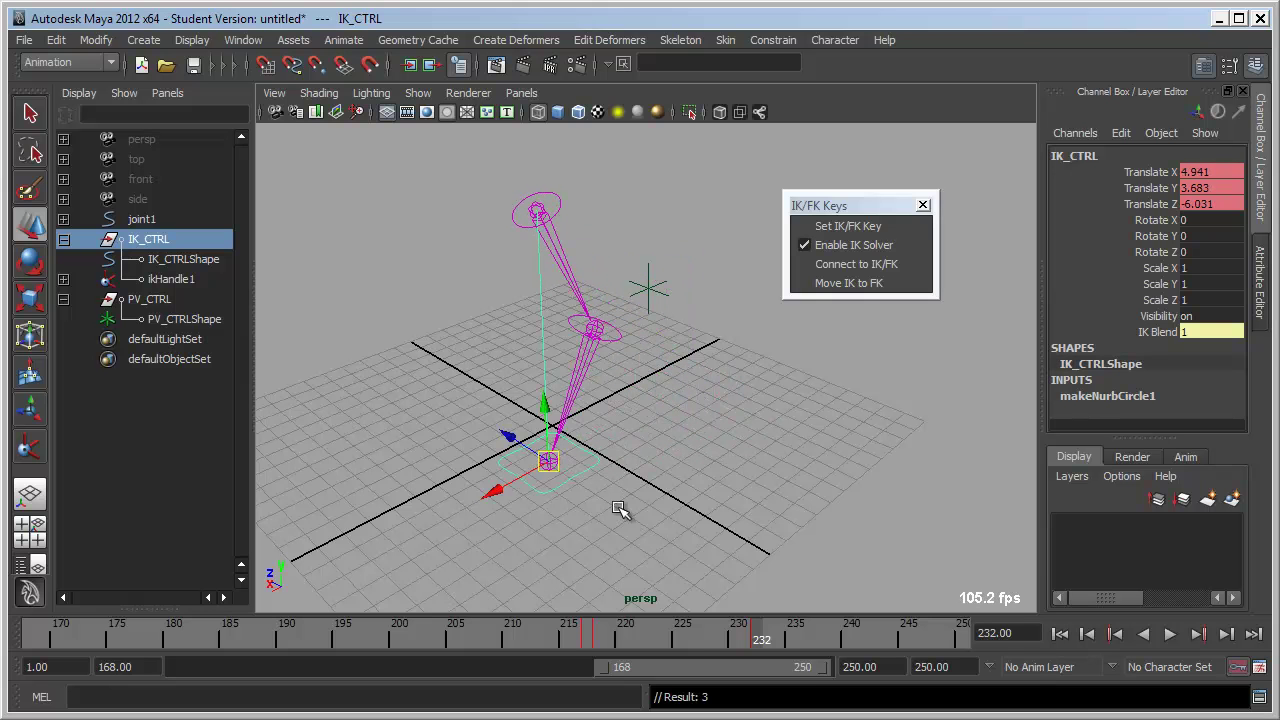
pyautogui.click(670, 640)
pyautogui.moveTo(670, 640)
pyautogui.mouseDown()
pyautogui.moveTo(619, 609)
pyautogui.moveTo(770, 605)
pyautogui.moveTo(557, 604)
pyautogui.mouseUp()
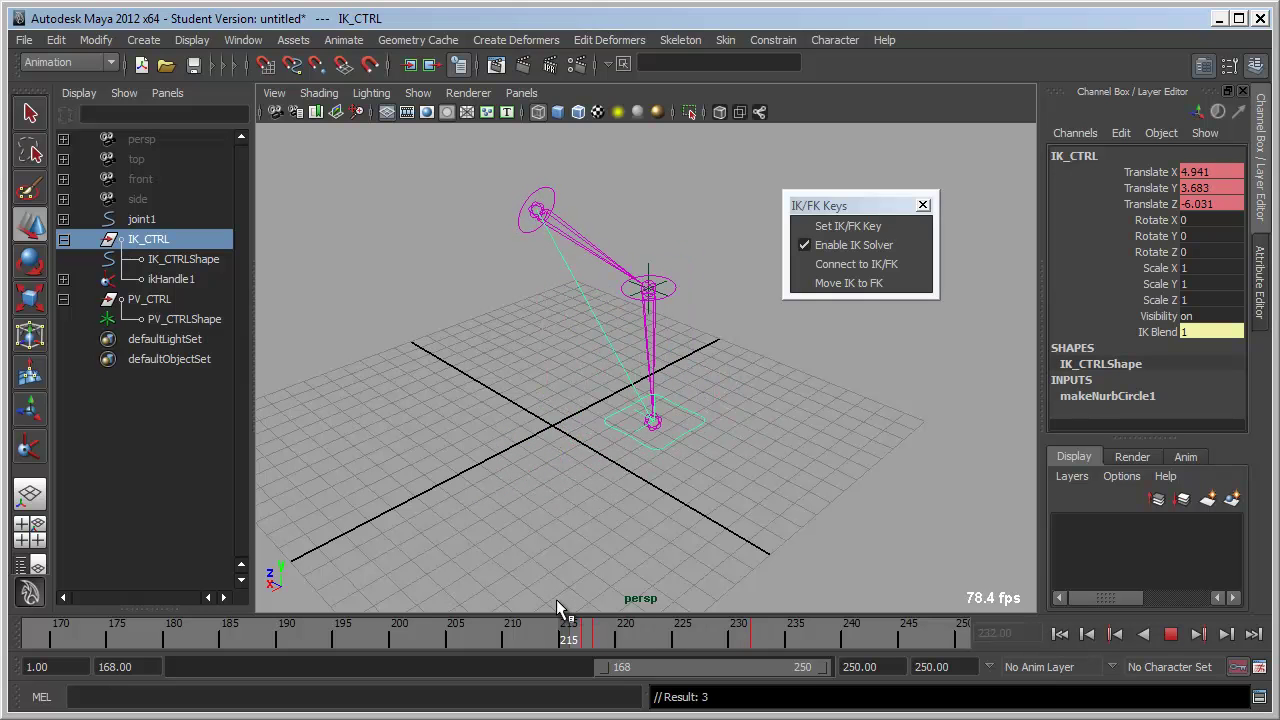
# Step: Play back from frame 217 where IK is off and select joint2's FK control
pyautogui.click(593, 605)
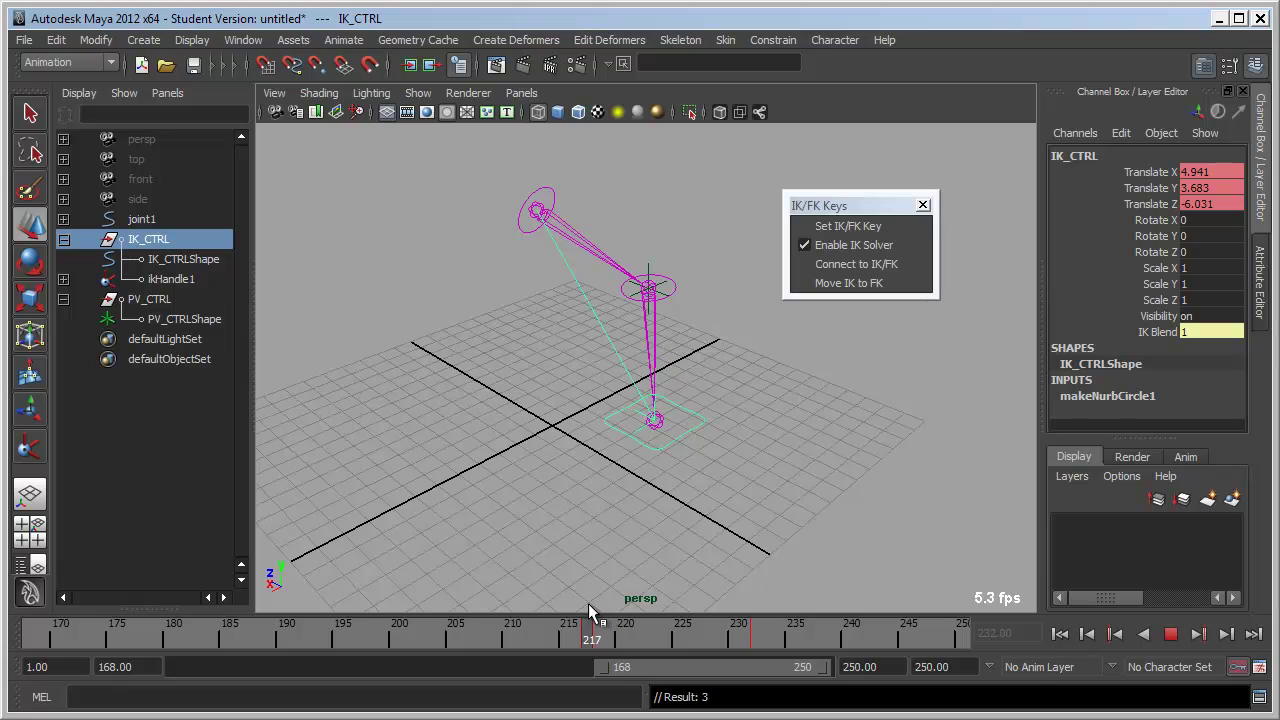
pyautogui.moveTo(596, 611)
pyautogui.keyDown('alt'); pyautogui.mouseDown()
pyautogui.moveTo(515, 443)
pyautogui.moveTo(545, 490)
pyautogui.mouseUp(); pyautogui.keyUp('alt')
pyautogui.hotkey('alt', 'v')
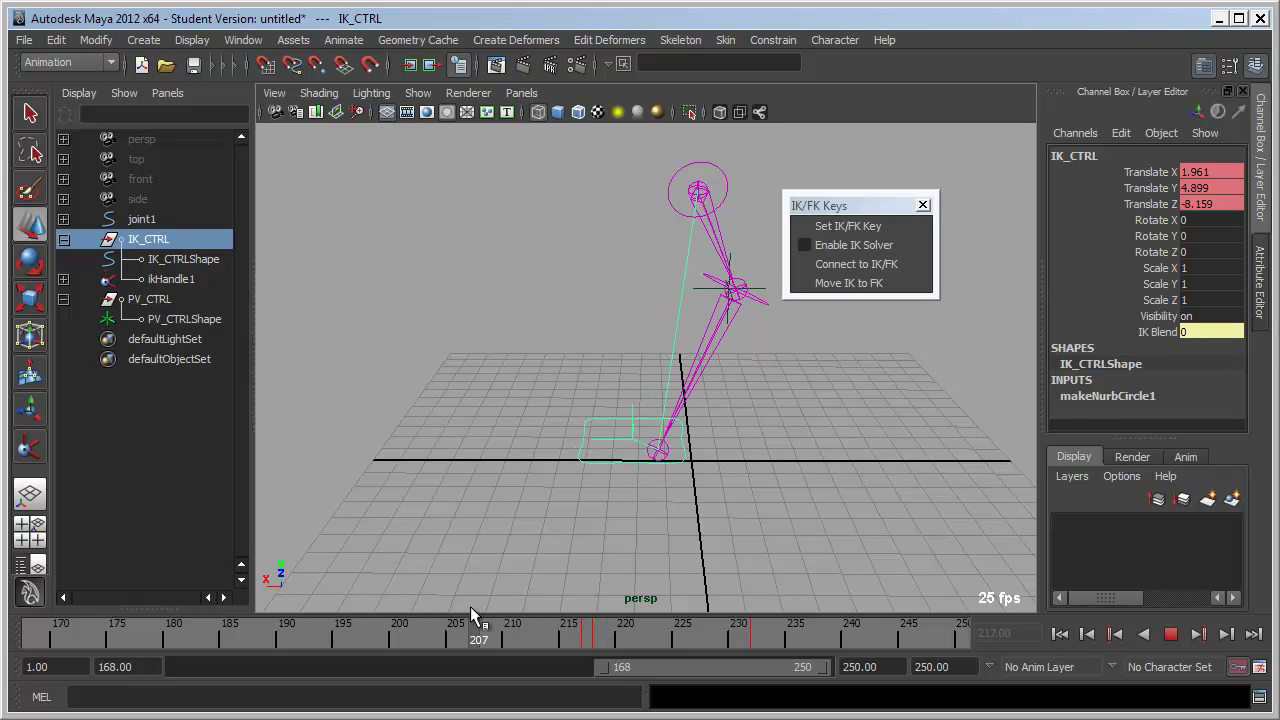
pyautogui.hotkey('alt', 'v')
pyautogui.moveTo(700, 470)
pyautogui.keyDown('alt'); pyautogui.mouseDown()
pyautogui.moveTo(640, 452)
pyautogui.moveTo(651, 357)
pyautogui.mouseUp(); pyautogui.keyUp('alt')
pyautogui.moveTo(660, 295)
pyautogui.mouseDown()
pyautogui.moveTo(734, 357)
pyautogui.moveTo(709, 380)
pyautogui.moveTo(763, 360)
pyautogui.moveTo(749, 343)
pyautogui.moveTo(818, 362)
pyautogui.moveTo(780, 426)
pyautogui.moveTo(641, 367)
pyautogui.mouseUp()
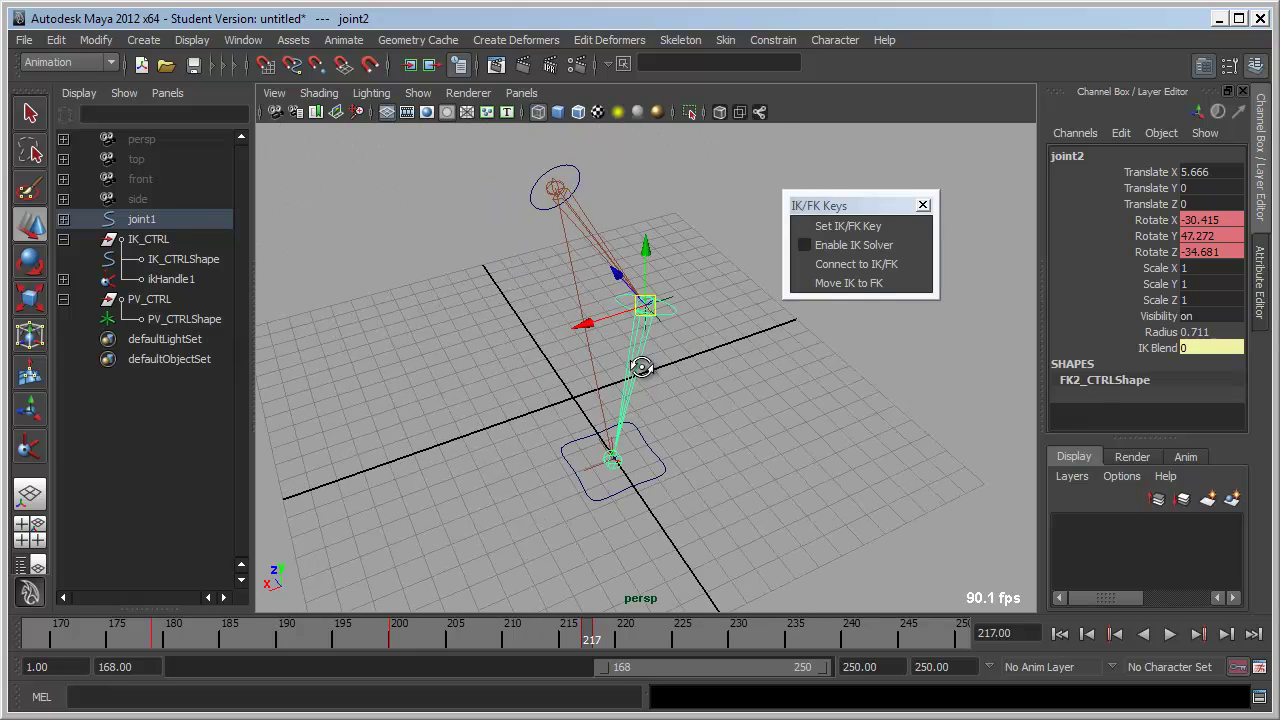
# Step: Zero joint2's Rotate X and Rotate Z in the Channel Box at frame 217
pyautogui.moveTo(811, 333)
pyautogui.keyDown('alt'); pyautogui.mouseDown()
pyautogui.moveTo(666, 329)
pyautogui.moveTo(786, 324)
pyautogui.mouseUp(); pyautogui.keyUp('alt')
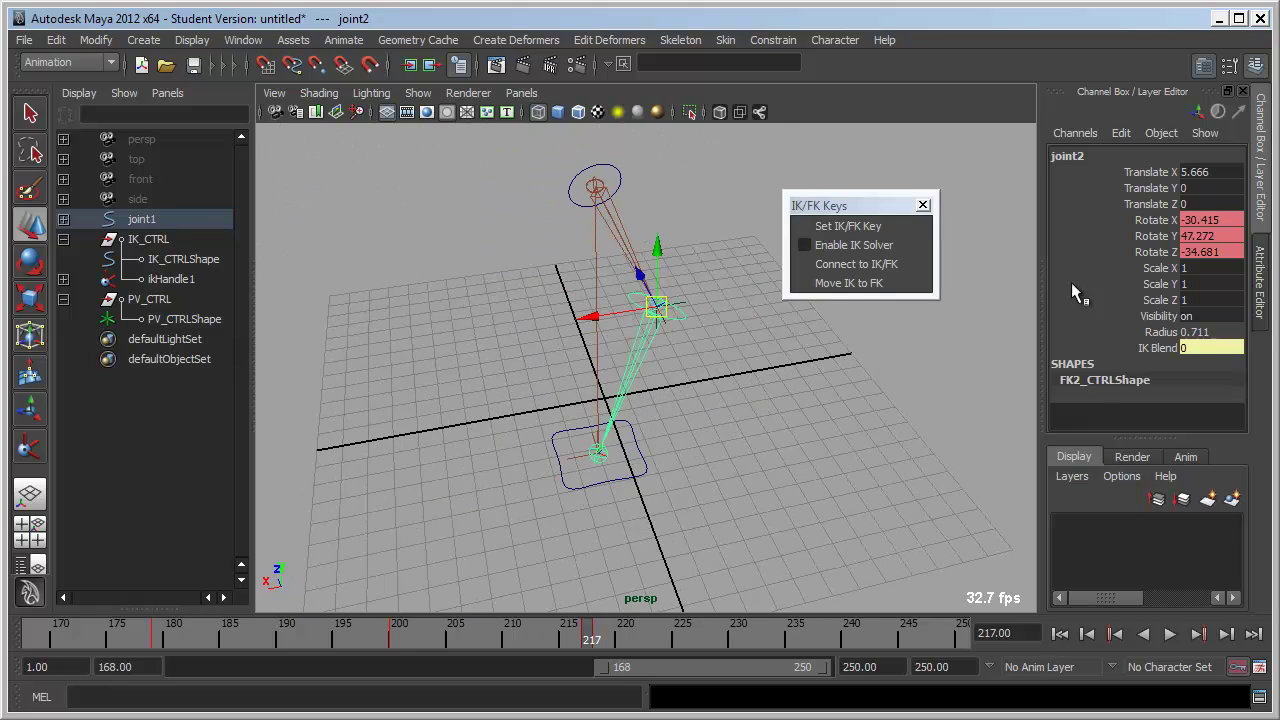
pyautogui.click(1200, 220)
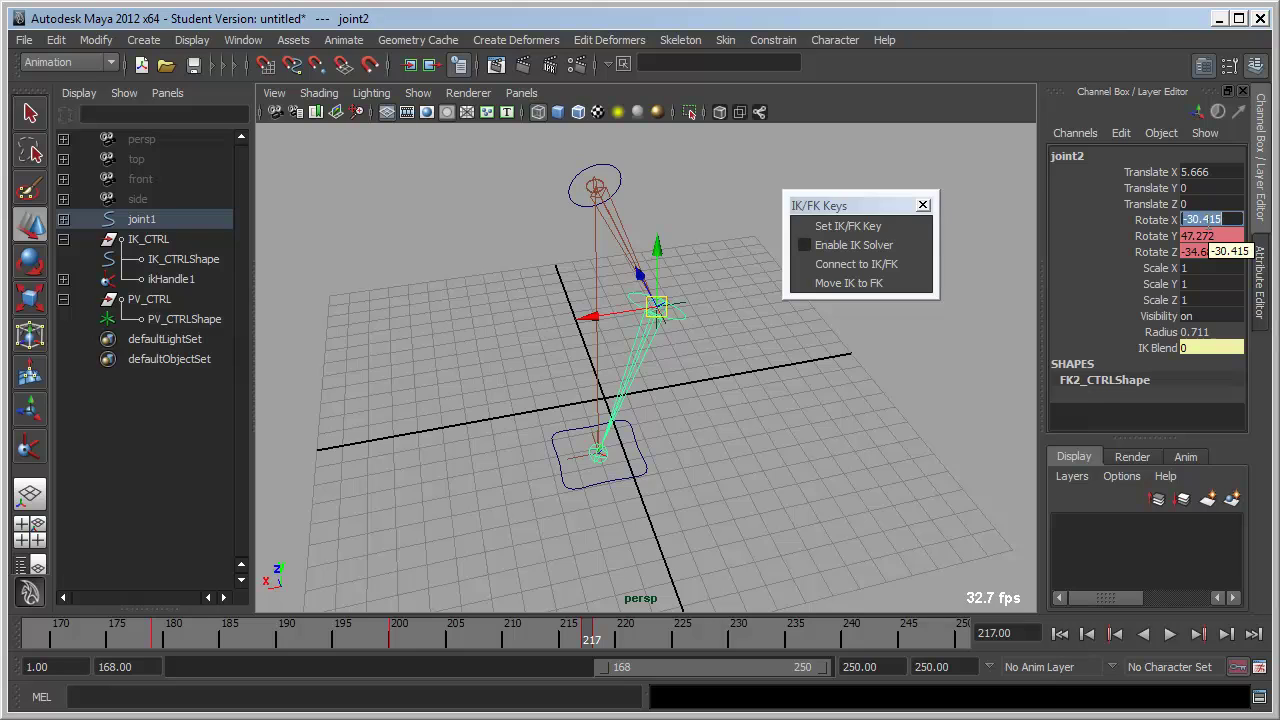
pyautogui.moveTo(708, 249)
pyautogui.keyDown('alt'); pyautogui.mouseDown()
pyautogui.moveTo(651, 383)
pyautogui.moveTo(651, 349)
pyautogui.moveTo(695, 358)
pyautogui.moveTo(620, 329)
pyautogui.moveTo(720, 330)
pyautogui.mouseUp(); pyautogui.keyUp('alt')
pyautogui.press('e')
pyautogui.click(1204, 218)
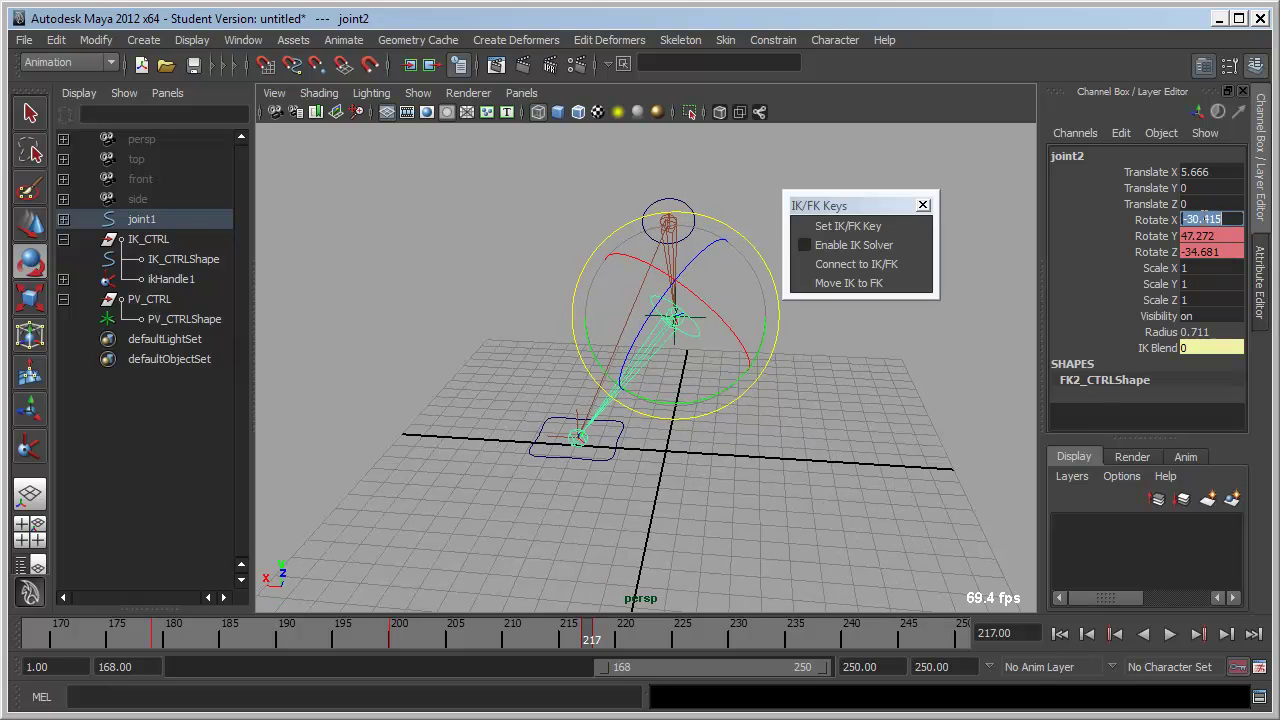
pyautogui.write('0')
pyautogui.press('Tab')
pyautogui.press('Tab')
pyautogui.write('0')
pyautogui.press('Tab')
# Step: Check the IK pose at frame 218, then match IK to FK at frame 217 and select PV_CTRL
pyautogui.moveTo(880, 396)
pyautogui.keyDown('alt'); pyautogui.mouseDown()
pyautogui.moveTo(757, 463)
pyautogui.moveTo(665, 614)
pyautogui.mouseUp(); pyautogui.keyUp('alt')
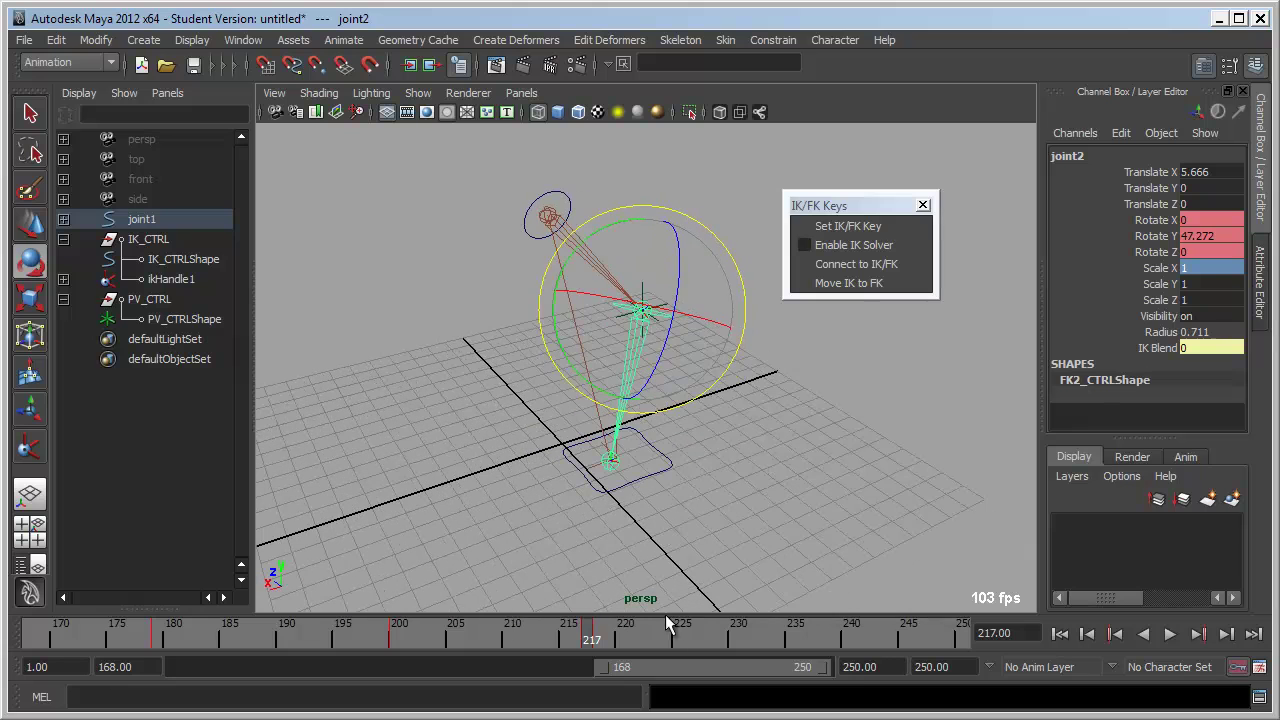
pyautogui.moveTo(588, 638); pyautogui.dragTo(608, 636)
pyautogui.moveTo(620, 560)
pyautogui.keyDown('alt'); pyautogui.mouseDown()
pyautogui.moveTo(651, 428)
pyautogui.moveTo(657, 457)
pyautogui.moveTo(642, 480)
pyautogui.mouseUp(); pyautogui.keyUp('alt')
pyautogui.click(589, 637)
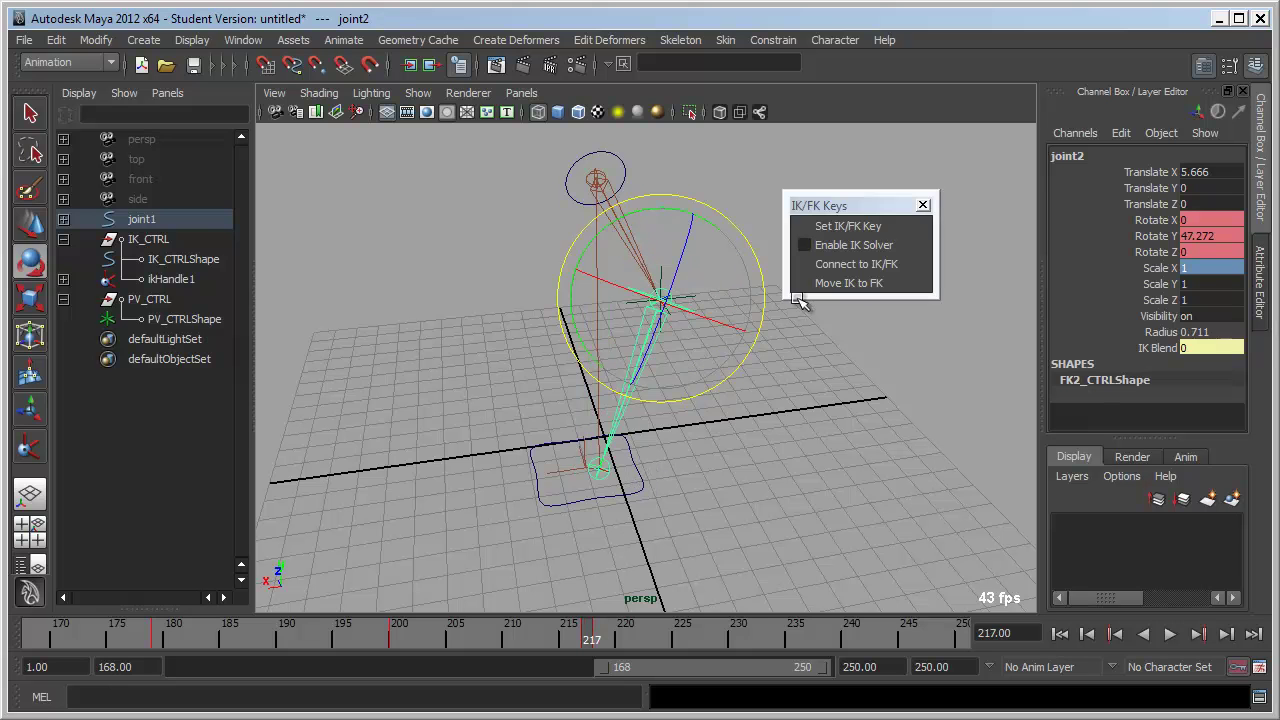
pyautogui.click(829, 284)
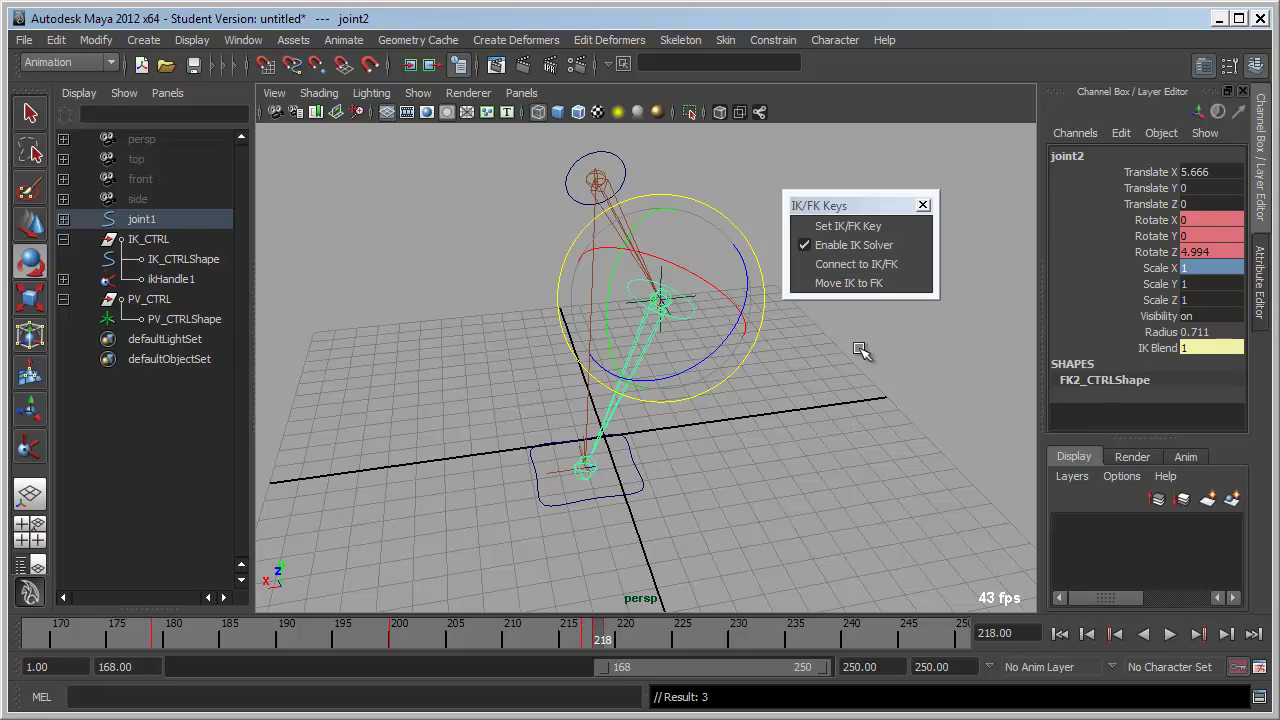
pyautogui.keyDown('alt'); pyautogui.moveTo(722, 366); pyautogui.dragTo(712, 382); pyautogui.keyUp('alt')
pyautogui.press('q')
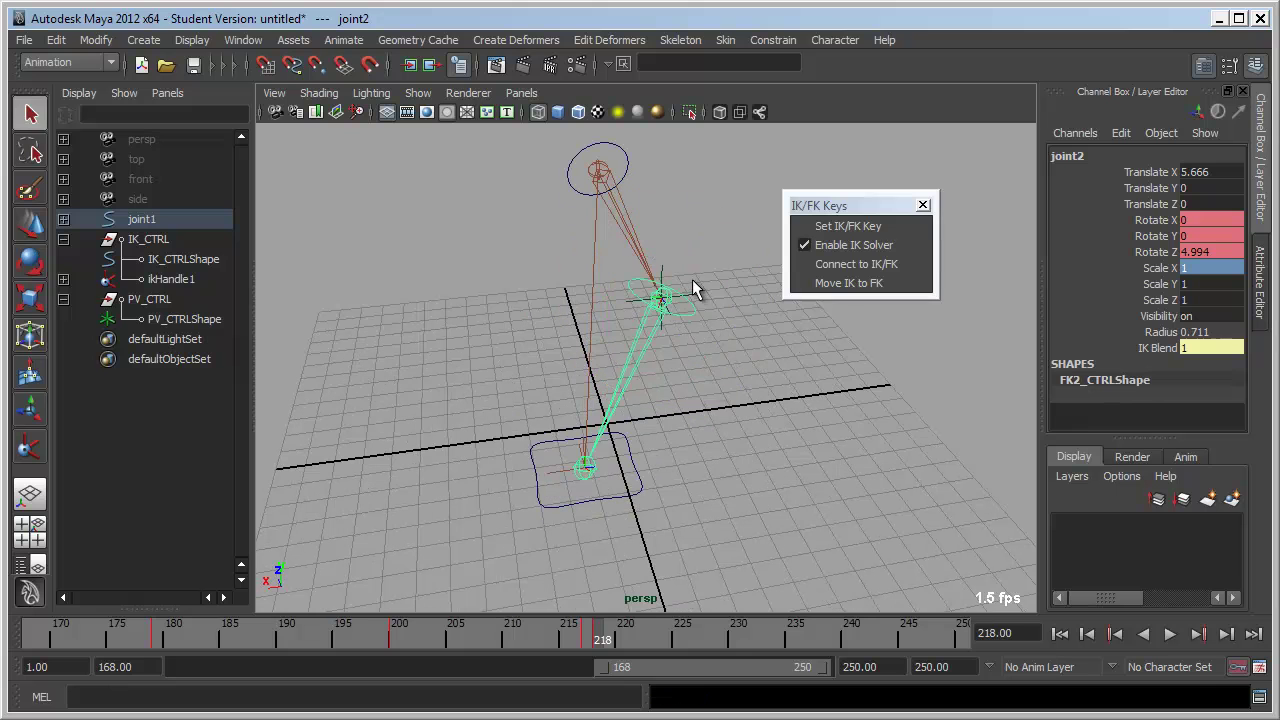
pyautogui.click(695, 288)
pyautogui.press('w')
# Step: Rerun Move IK to FK at frame 217, play back the switch, and reselect joint2
pyautogui.moveTo(585, 638); pyautogui.dragTo(599, 639)
pyautogui.click(832, 285)
pyautogui.click(837, 284)
pyautogui.click(590, 638)
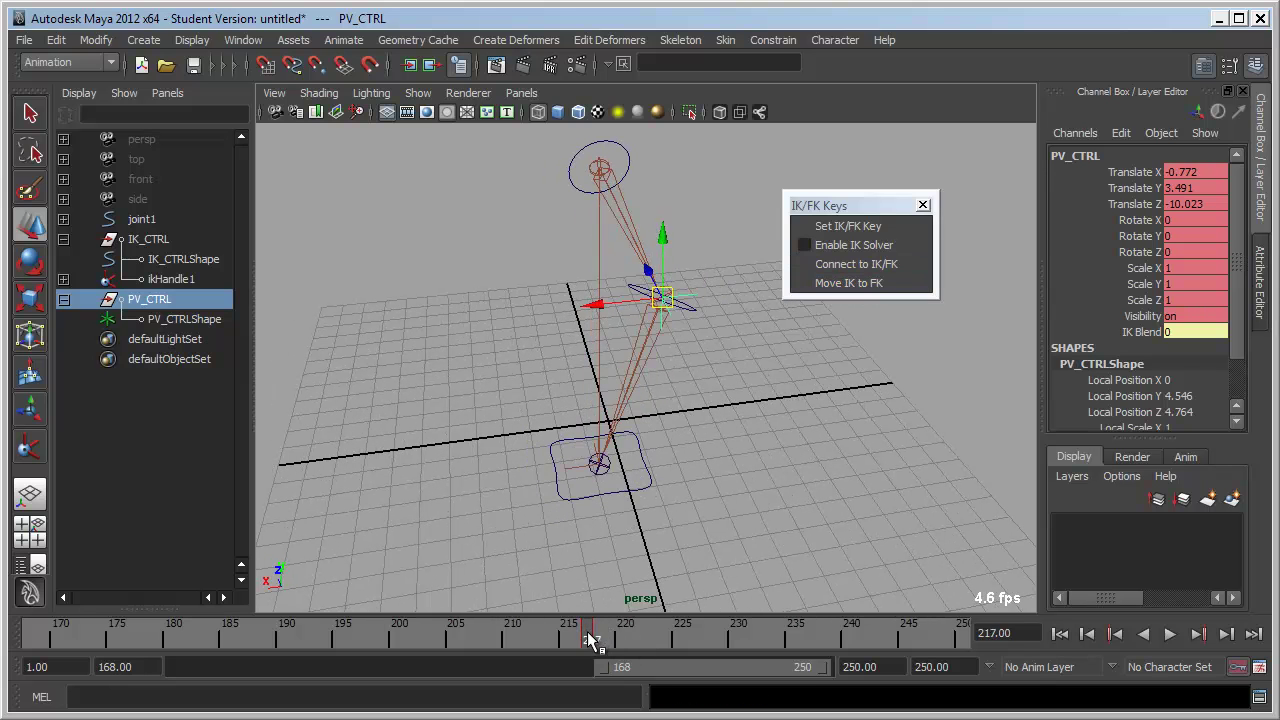
pyautogui.moveTo(627, 500)
pyautogui.keyDown('alt'); pyautogui.mouseDown()
pyautogui.moveTo(697, 474)
pyautogui.moveTo(646, 340)
pyautogui.mouseUp(); pyautogui.keyUp('alt')
pyautogui.hotkey('alt', 'v')
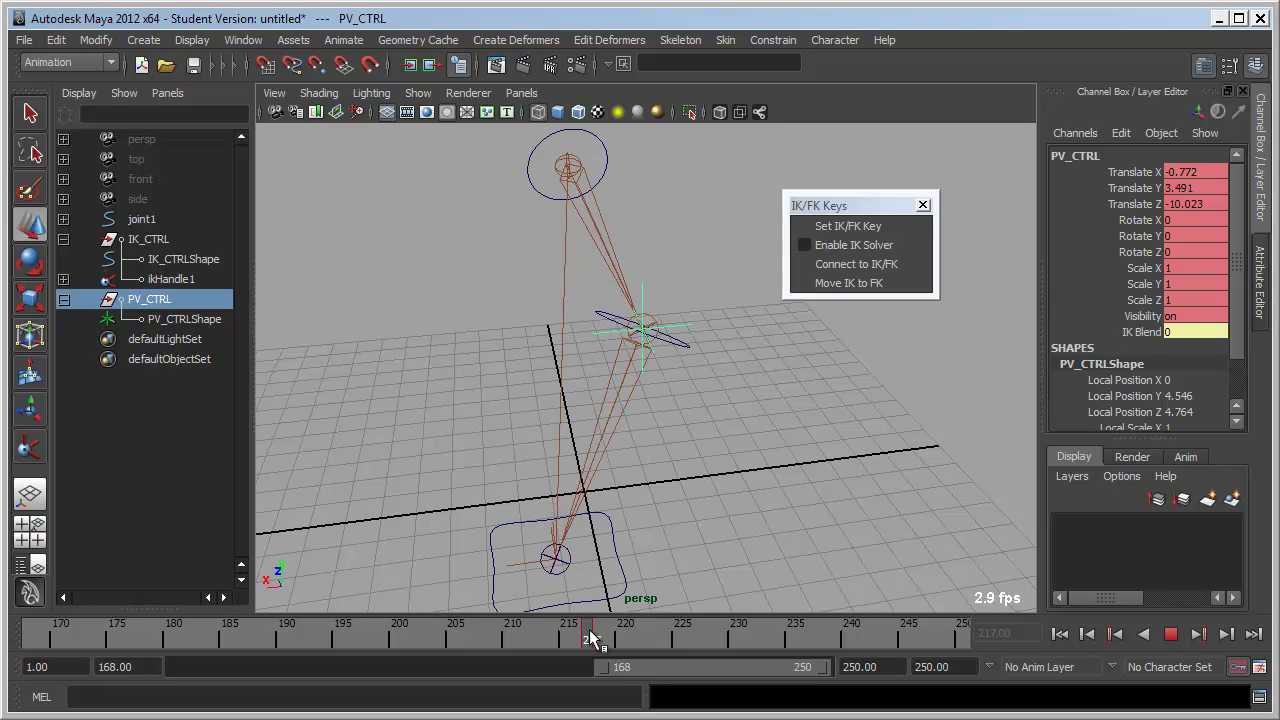
pyautogui.press('Escape')
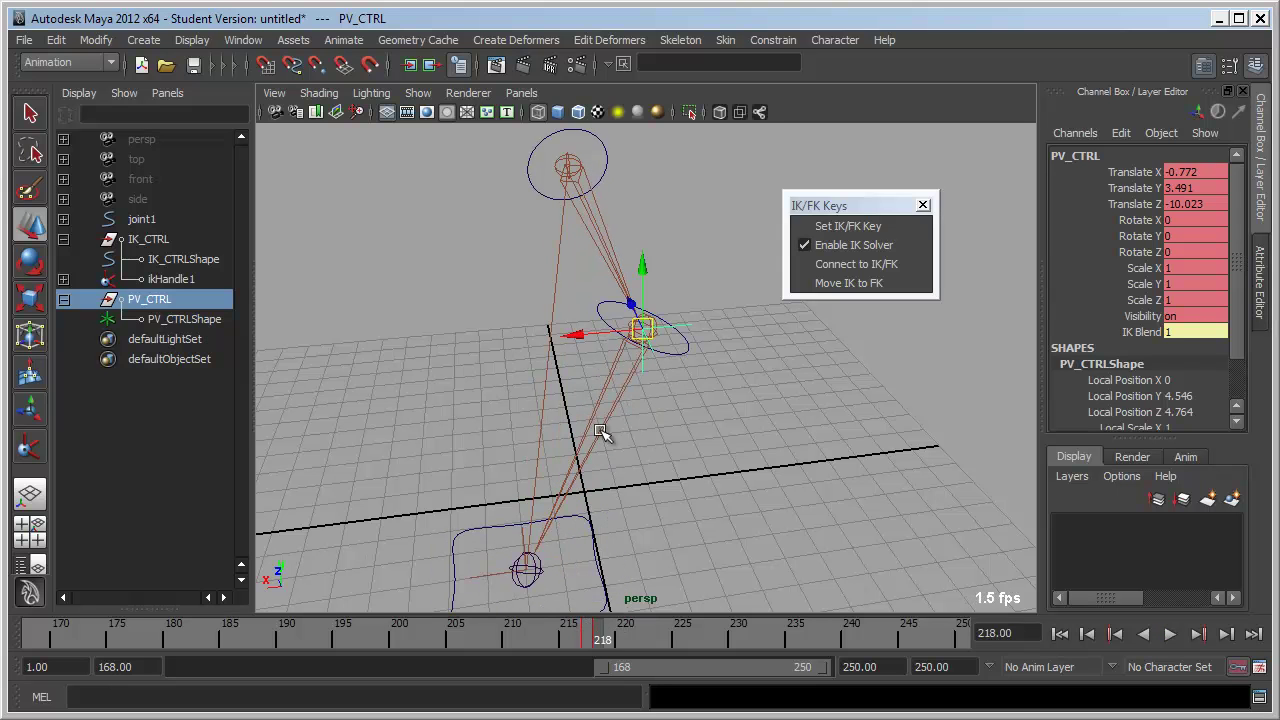
pyautogui.click(600, 432)
pyautogui.moveTo(686, 448)
pyautogui.keyDown('alt'); pyautogui.mouseDown()
pyautogui.moveTo(652, 450)
pyautogui.moveTo(690, 420)
pyautogui.mouseUp(); pyautogui.keyUp('alt')
# Step: At frame 217, zero joint2's Rotate Y and rotate it on Z to 51.954 to bend the leg
pyautogui.click(588, 640)
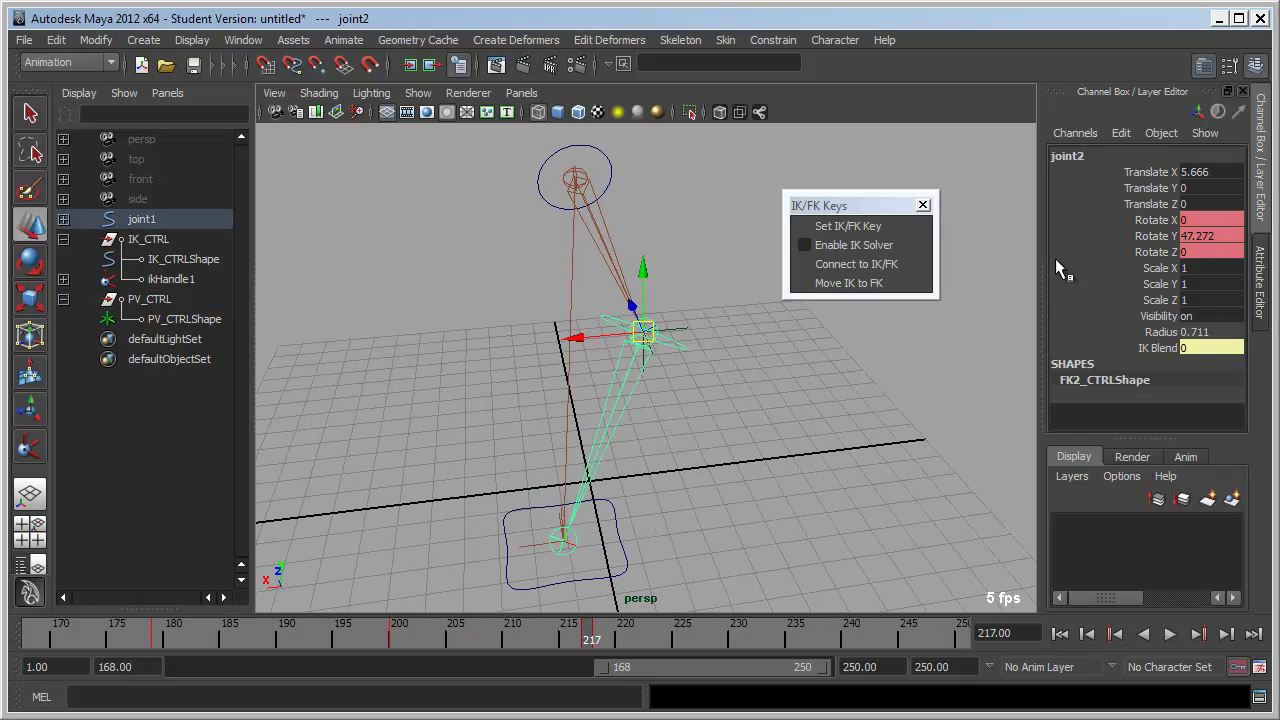
pyautogui.doubleClick(1200, 236)
pyautogui.write('0')
pyautogui.press('Return')
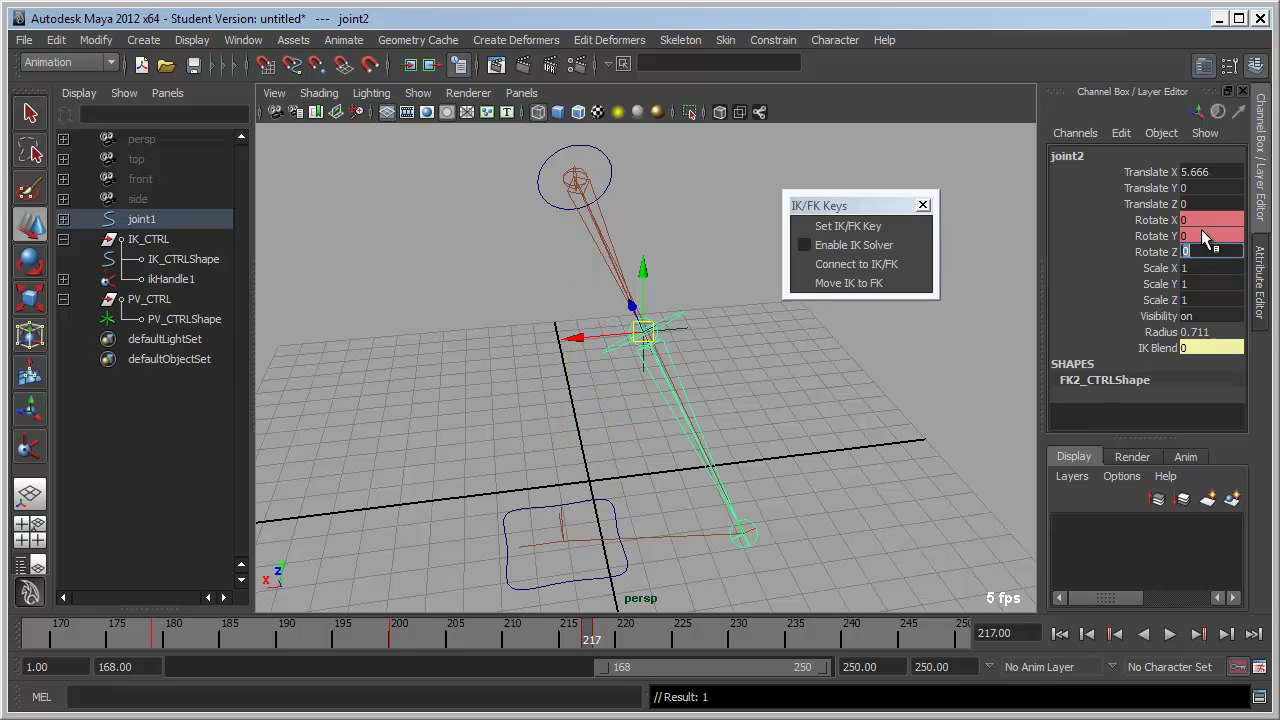
pyautogui.click(1139, 252)
pyautogui.moveTo(908, 312)
pyautogui.mouseDown(button='middle')
pyautogui.moveTo(905, 366)
pyautogui.moveTo(676, 470)
pyautogui.mouseUp(button='middle')
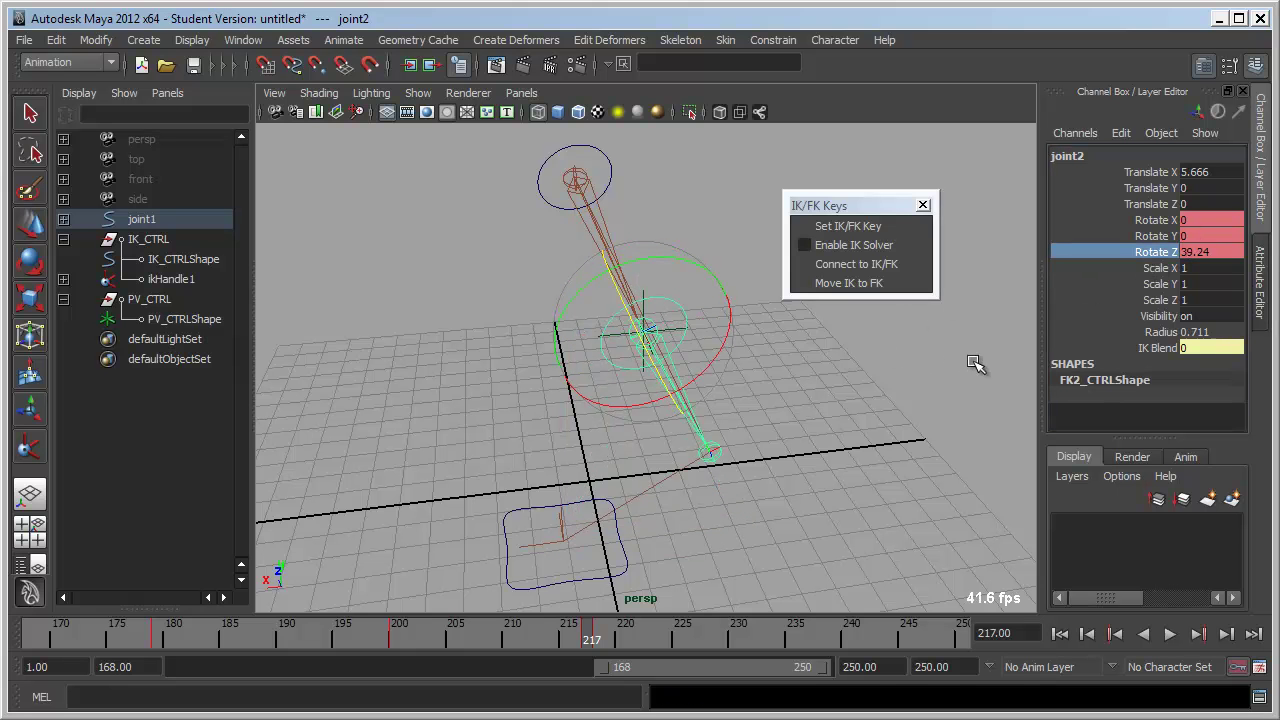
pyautogui.moveTo(676, 470)
pyautogui.keyDown('alt'); pyautogui.mouseDown()
pyautogui.moveTo(766, 449)
pyautogui.moveTo(729, 451)
pyautogui.mouseUp(); pyautogui.keyUp('alt')
# Step: Compare the leg pose at frames 217 and 218 with IK active
pyautogui.moveTo(603, 640); pyautogui.dragTo(598, 634)
pyautogui.click(591, 637)
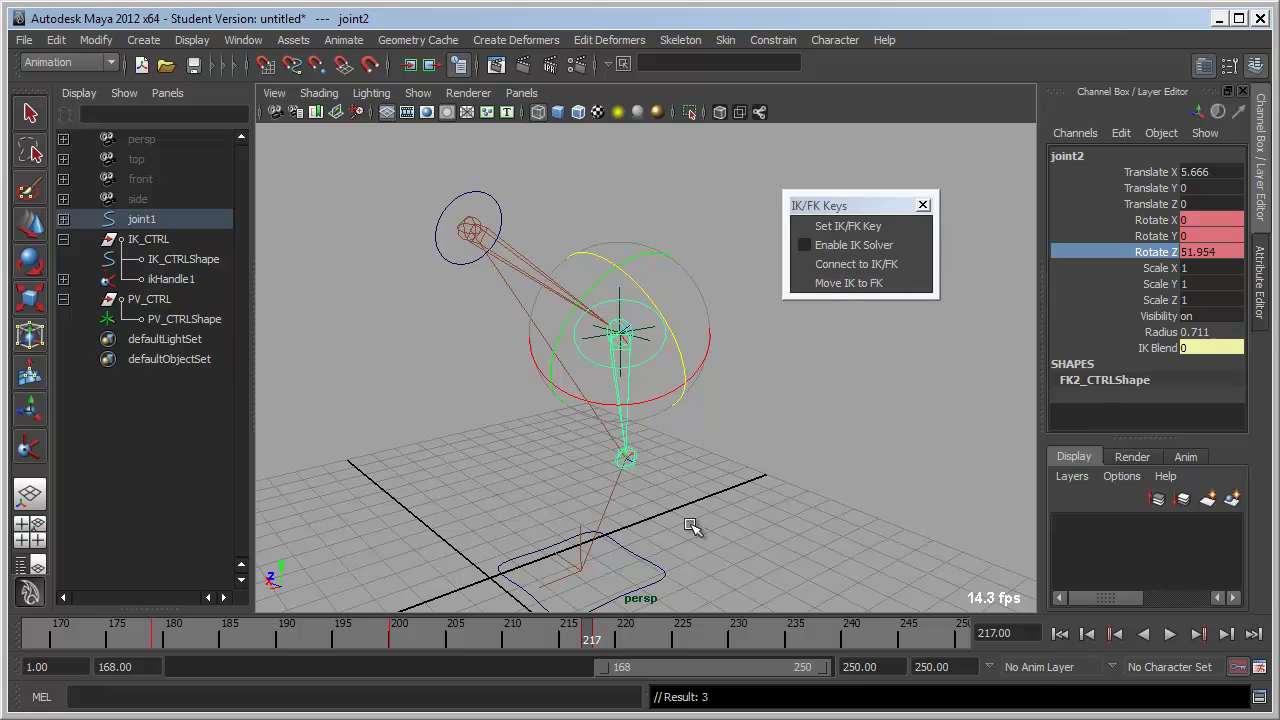
pyautogui.click(601, 638)
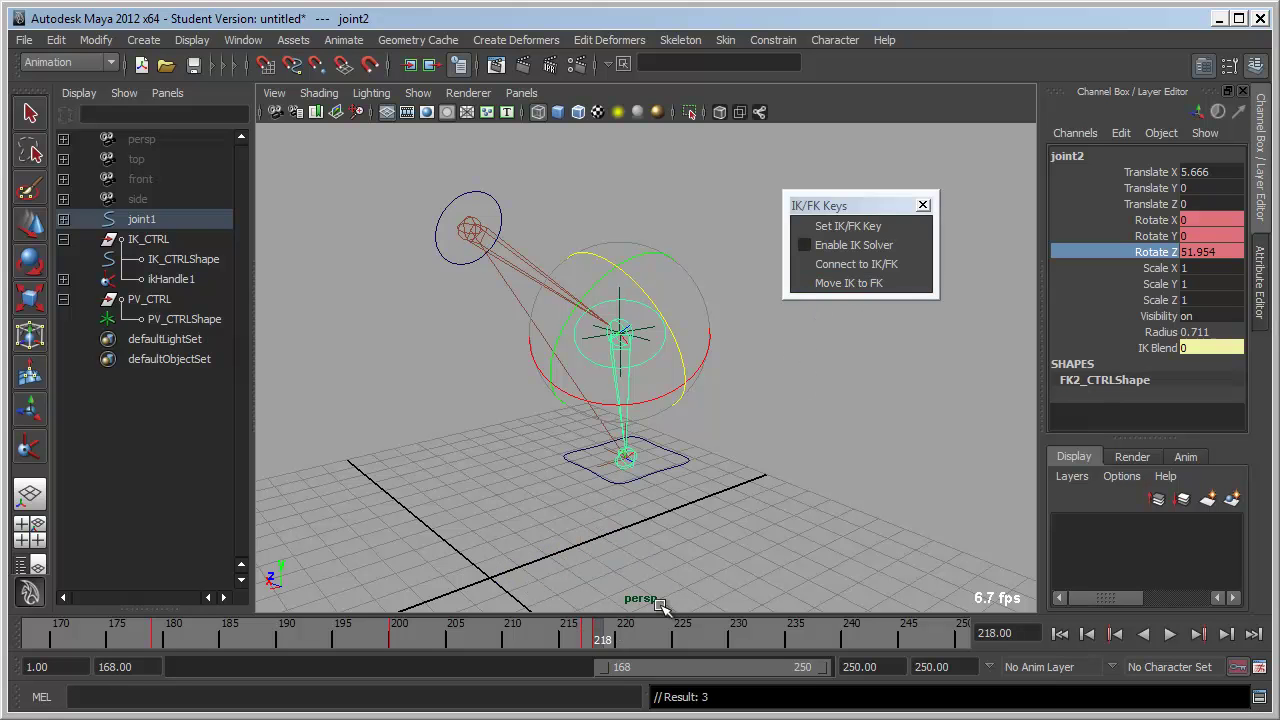
pyautogui.click(593, 640)
pyautogui.keyDown('alt'); pyautogui.moveTo(686, 449); pyautogui.dragTo(672, 438); pyautogui.keyUp('alt')
# Step: At frame 243, move PV_CTRL up-left and IK_CTRL right to repose the IK leg
pyautogui.moveTo(560, 637); pyautogui.dragTo(883, 623)
pyautogui.keyDown('alt'); pyautogui.moveTo(629, 409); pyautogui.dragTo(638, 478); pyautogui.keyUp('alt')
pyautogui.press('q')
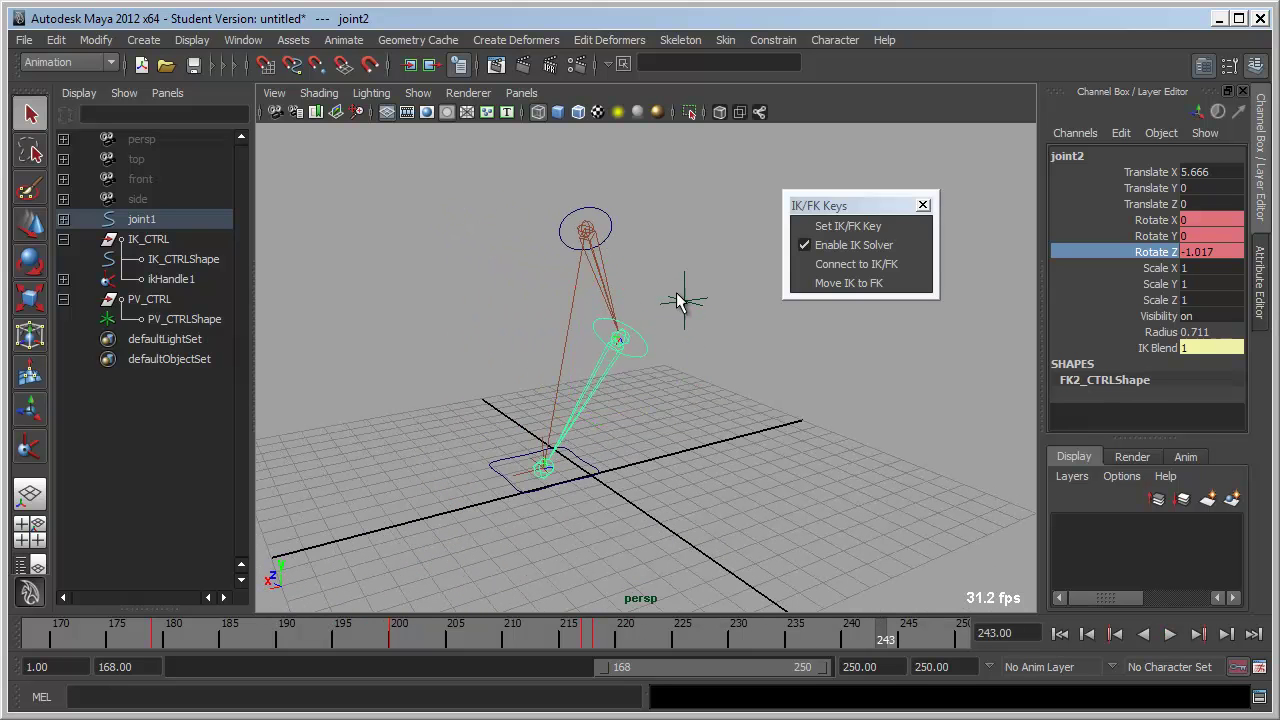
pyautogui.click(683, 300)
pyautogui.keyDown('alt'); pyautogui.moveTo(683, 300); pyautogui.dragTo(640, 350); pyautogui.keyUp('alt')
pyautogui.press('w')
pyautogui.moveTo(615, 305)
pyautogui.mouseDown()
pyautogui.moveTo(557, 300)
pyautogui.moveTo(528, 266)
pyautogui.mouseUp()
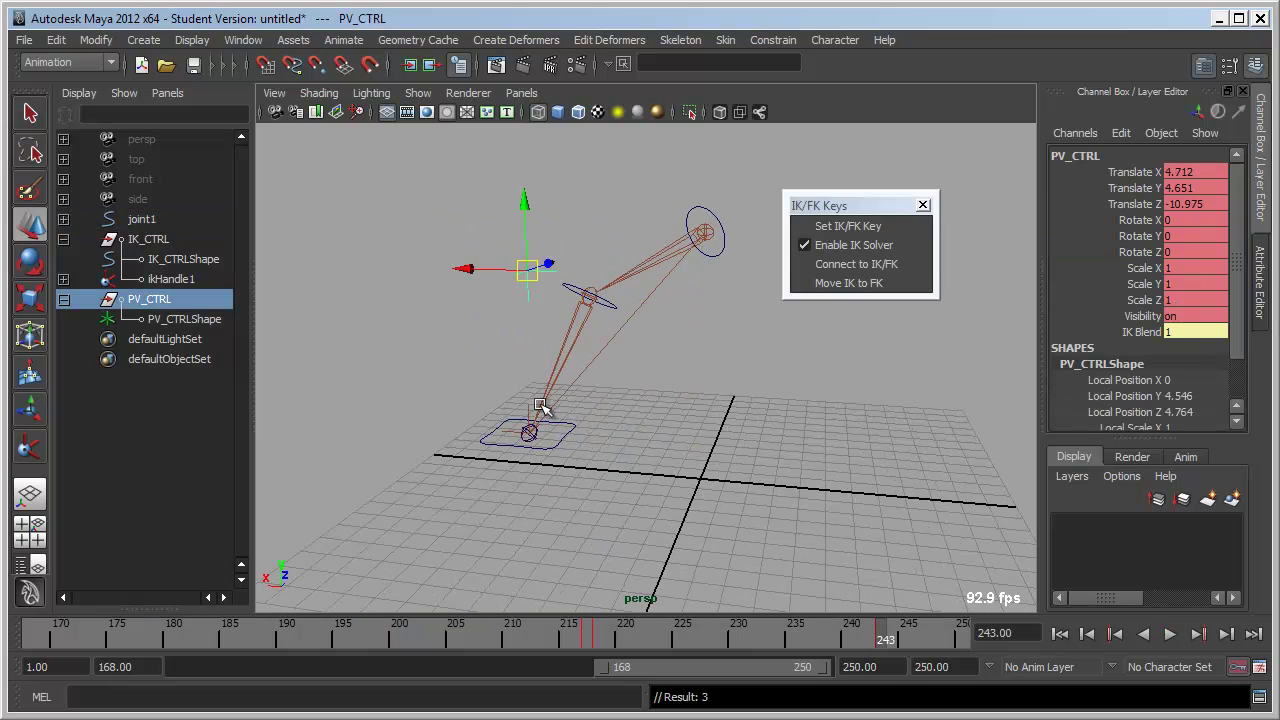
pyautogui.click(571, 447)
pyautogui.moveTo(543, 434)
pyautogui.mouseDown()
pyautogui.moveTo(663, 443)
pyautogui.moveTo(787, 505)
pyautogui.mouseUp()
# Step: Play the animation, stop at frame 168, and key the IK/FK switch there
pyautogui.hotkey('alt', 'v')
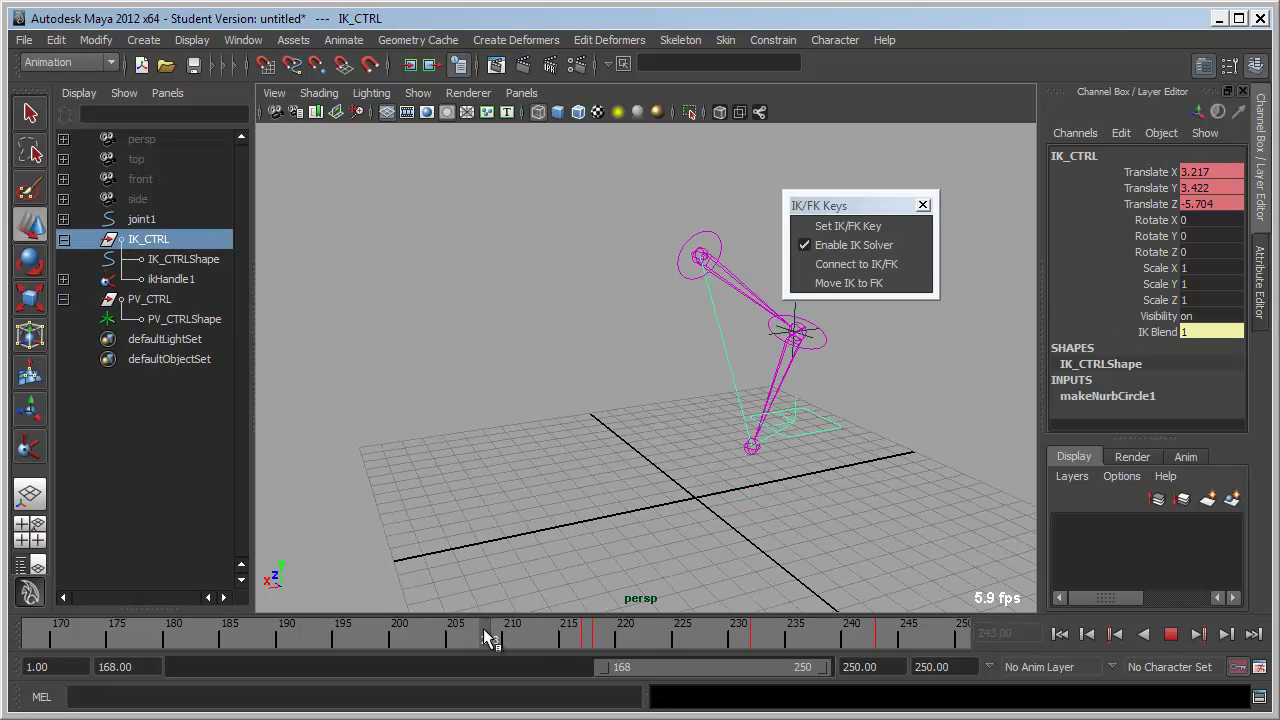
pyautogui.hotkey('alt', 'v')
pyautogui.moveTo(614, 500)
pyautogui.keyDown('alt'); pyautogui.mouseDown()
pyautogui.moveTo(580, 514)
pyautogui.moveTo(700, 534)
pyautogui.moveTo(682, 521)
pyautogui.mouseUp(); pyautogui.keyUp('alt')
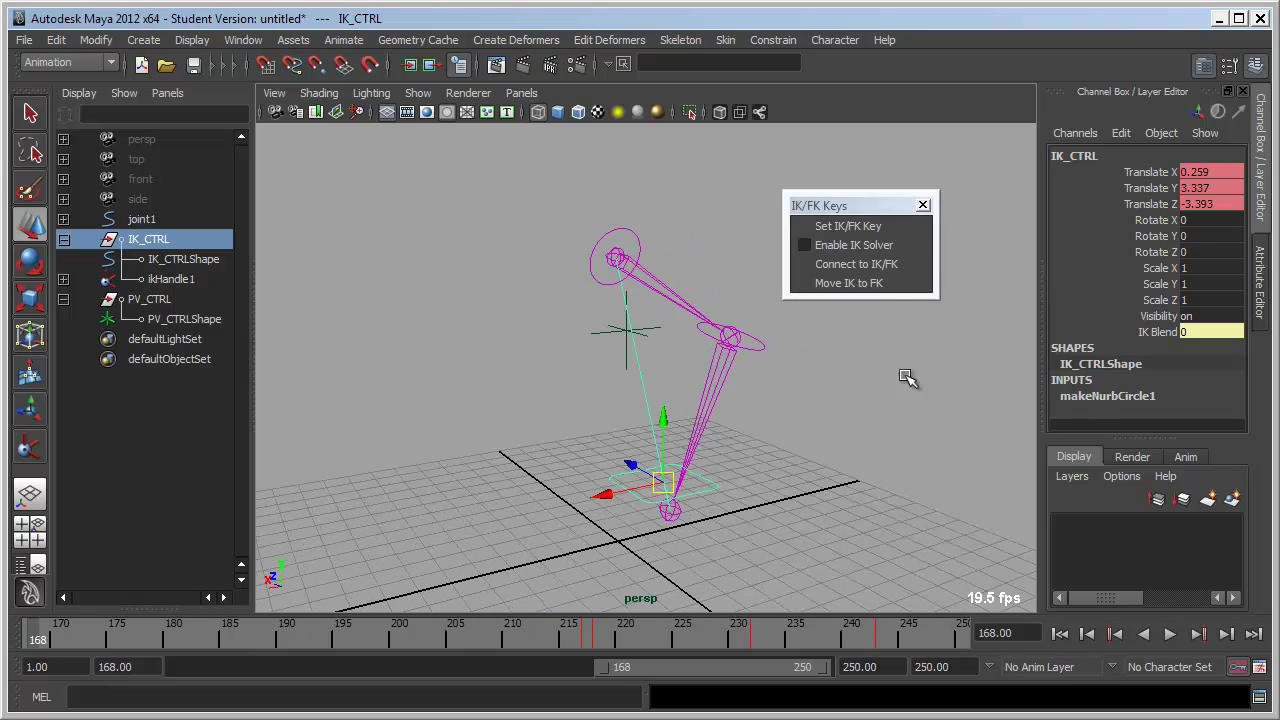
pyautogui.click(880, 224)
pyautogui.keyDown('alt'); pyautogui.moveTo(860, 330); pyautogui.dragTo(714, 474); pyautogui.keyUp('alt')
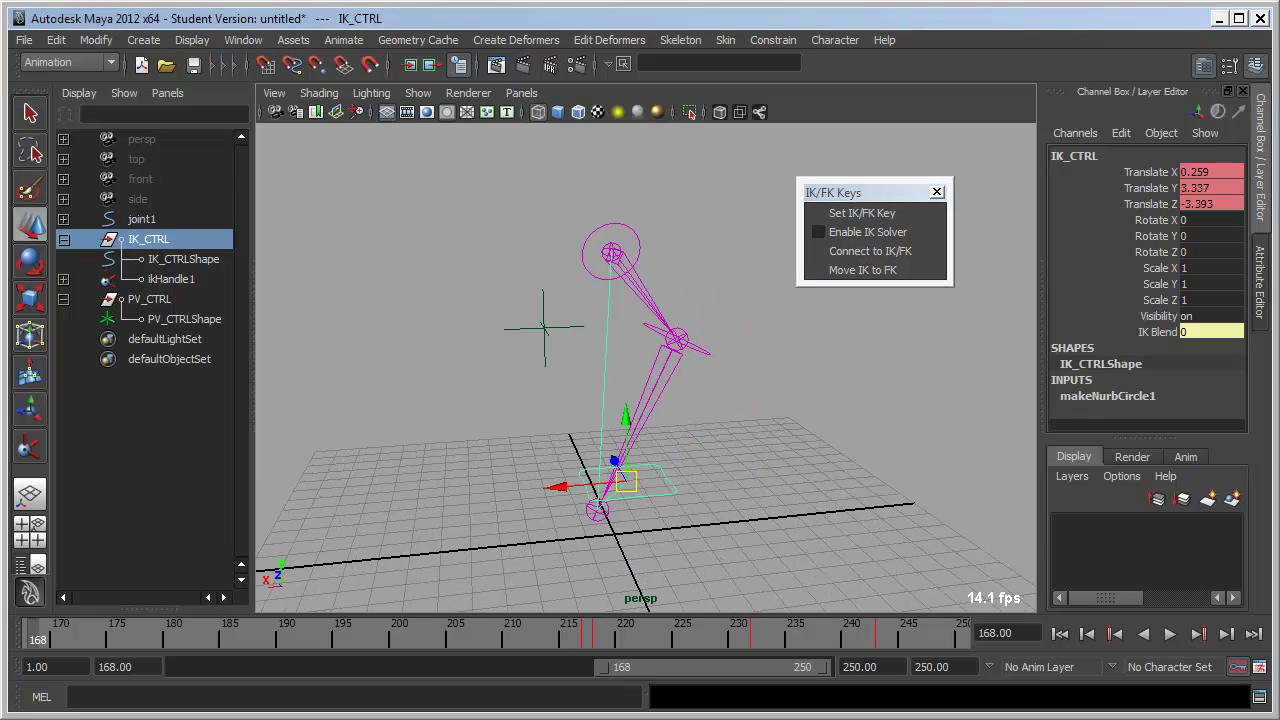